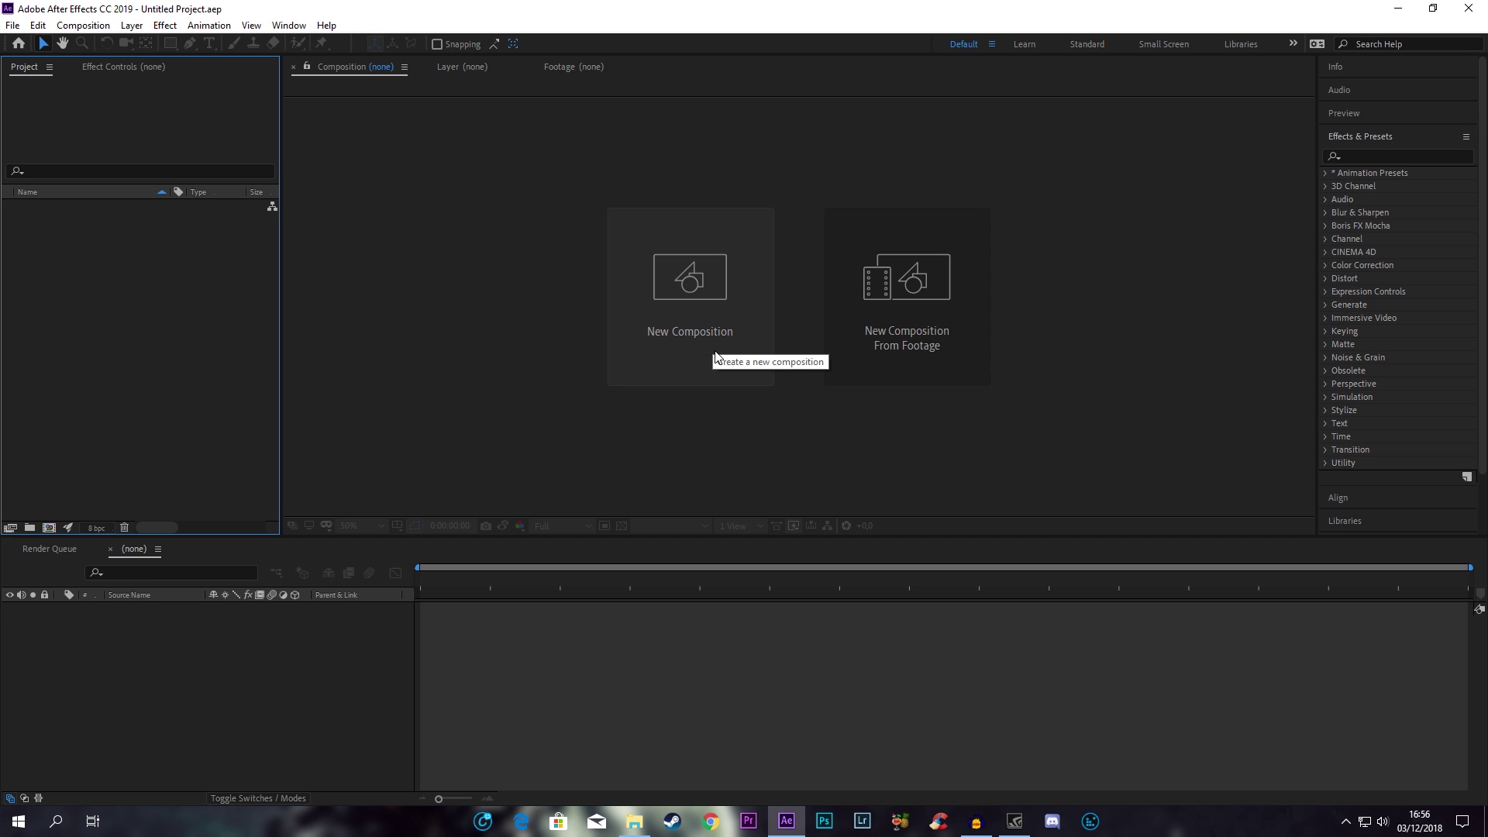
- Create Comp 1 at 1920×1080, 30 fps, with a duration of 0:00:25:00
click(695, 318)
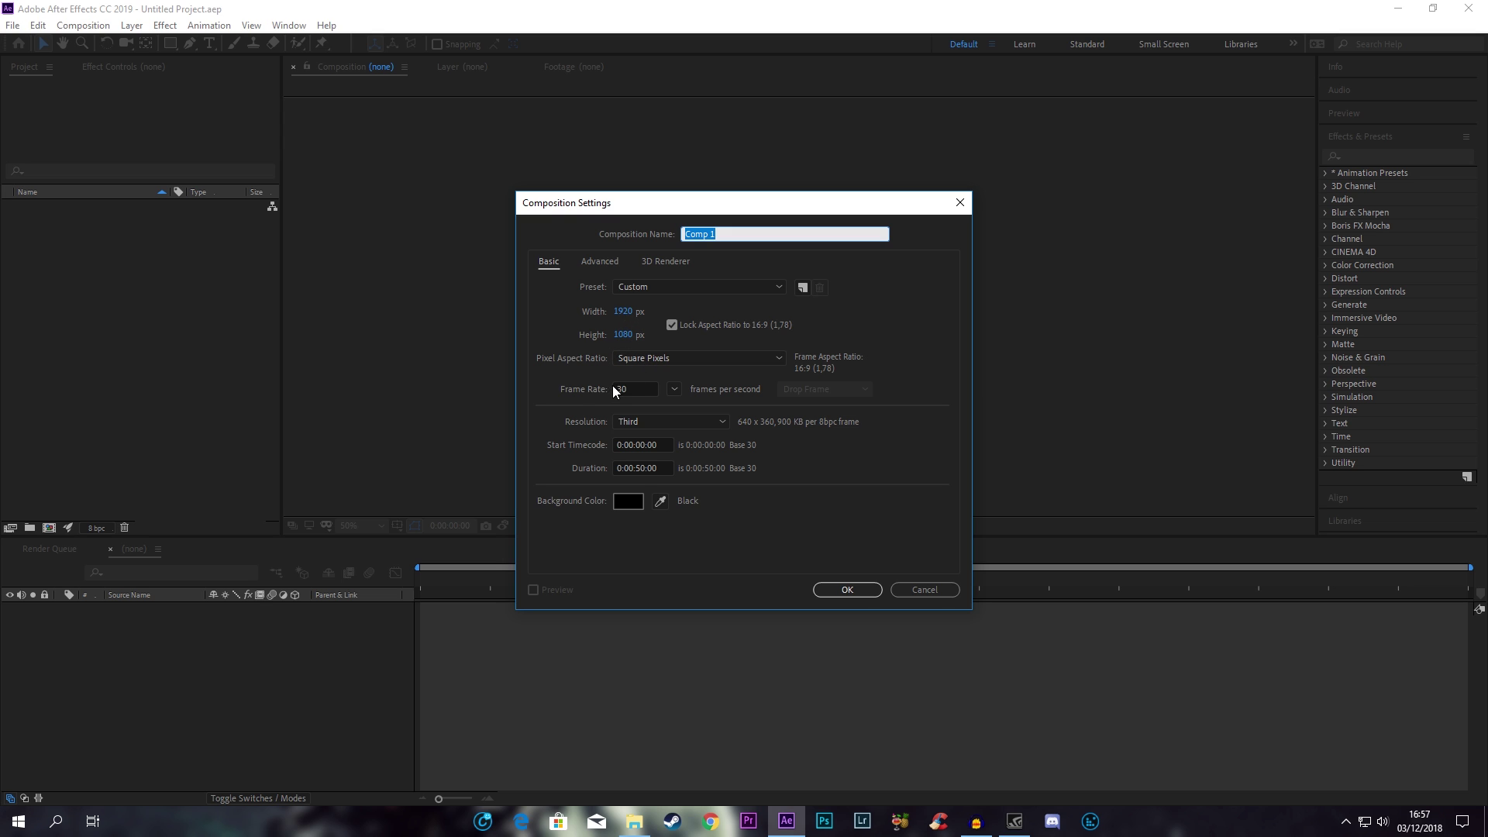
click(642, 466)
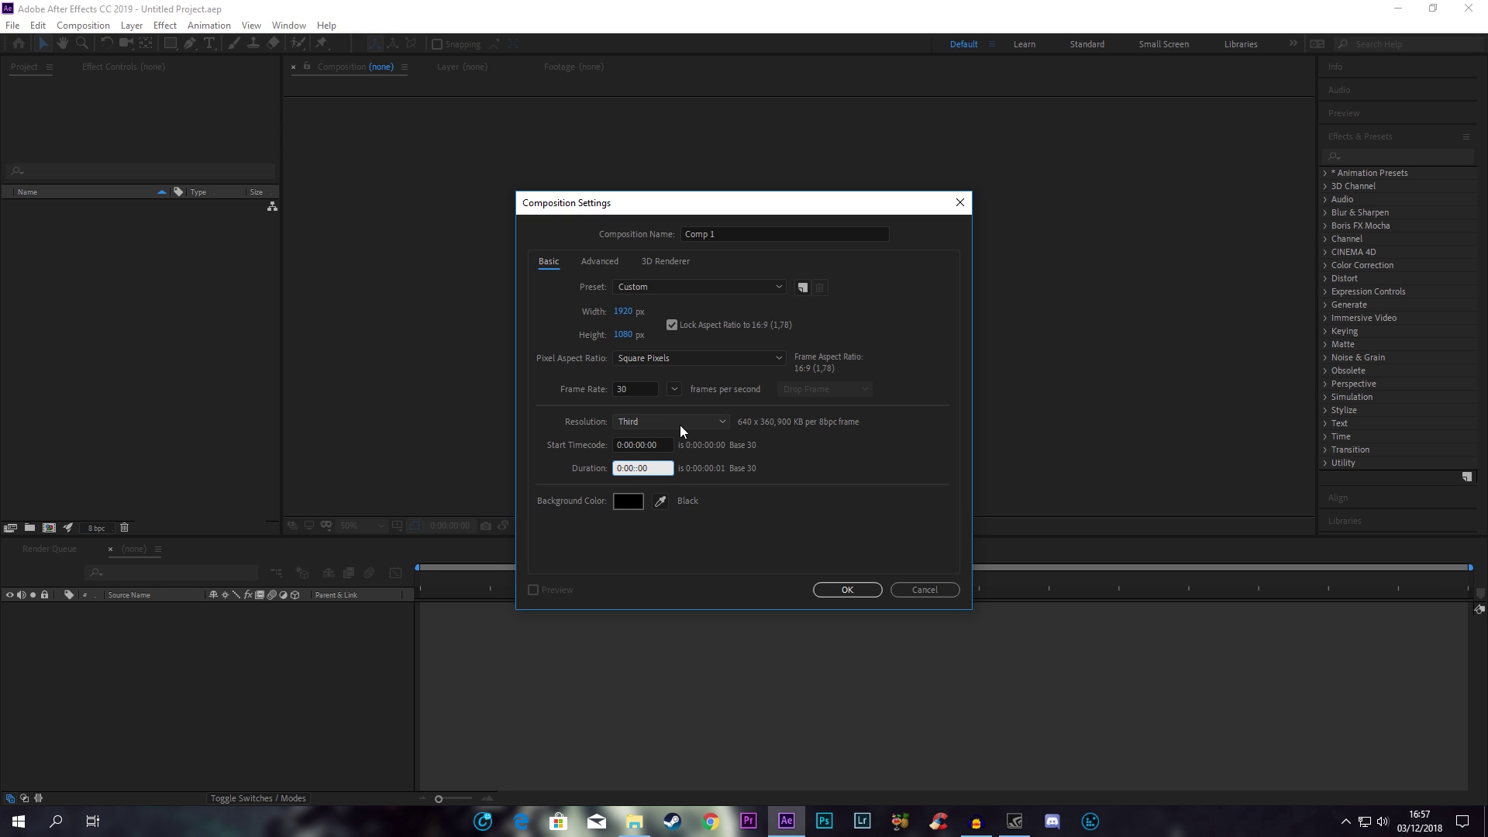
text(25)
click(847, 591)
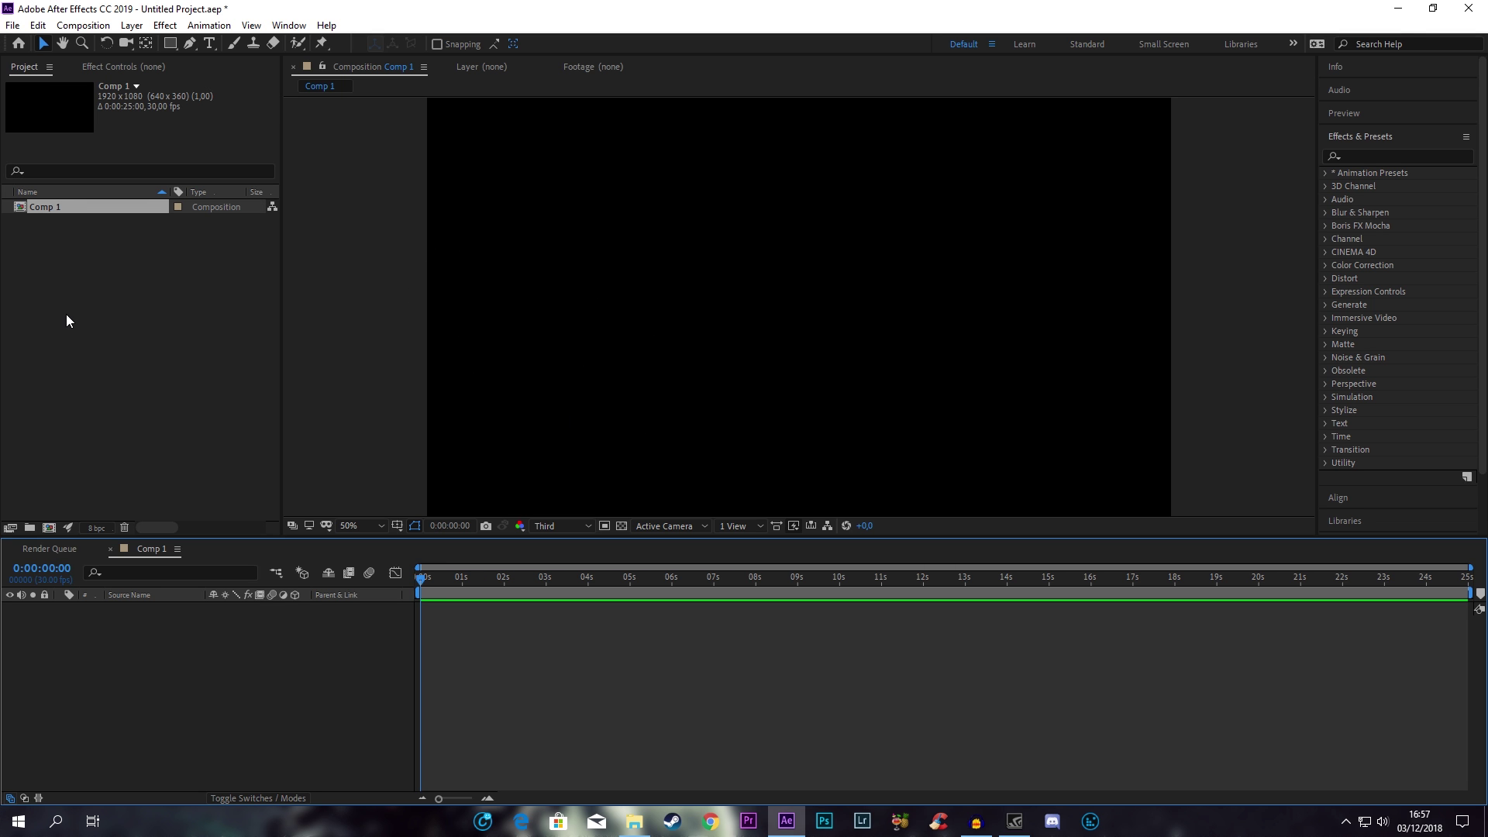
- Import Audio.mp3, blur-background-bridge-1200x675 and Untitled-1.png from the Audio spectrum folder into the project
mouse_move(635, 822)
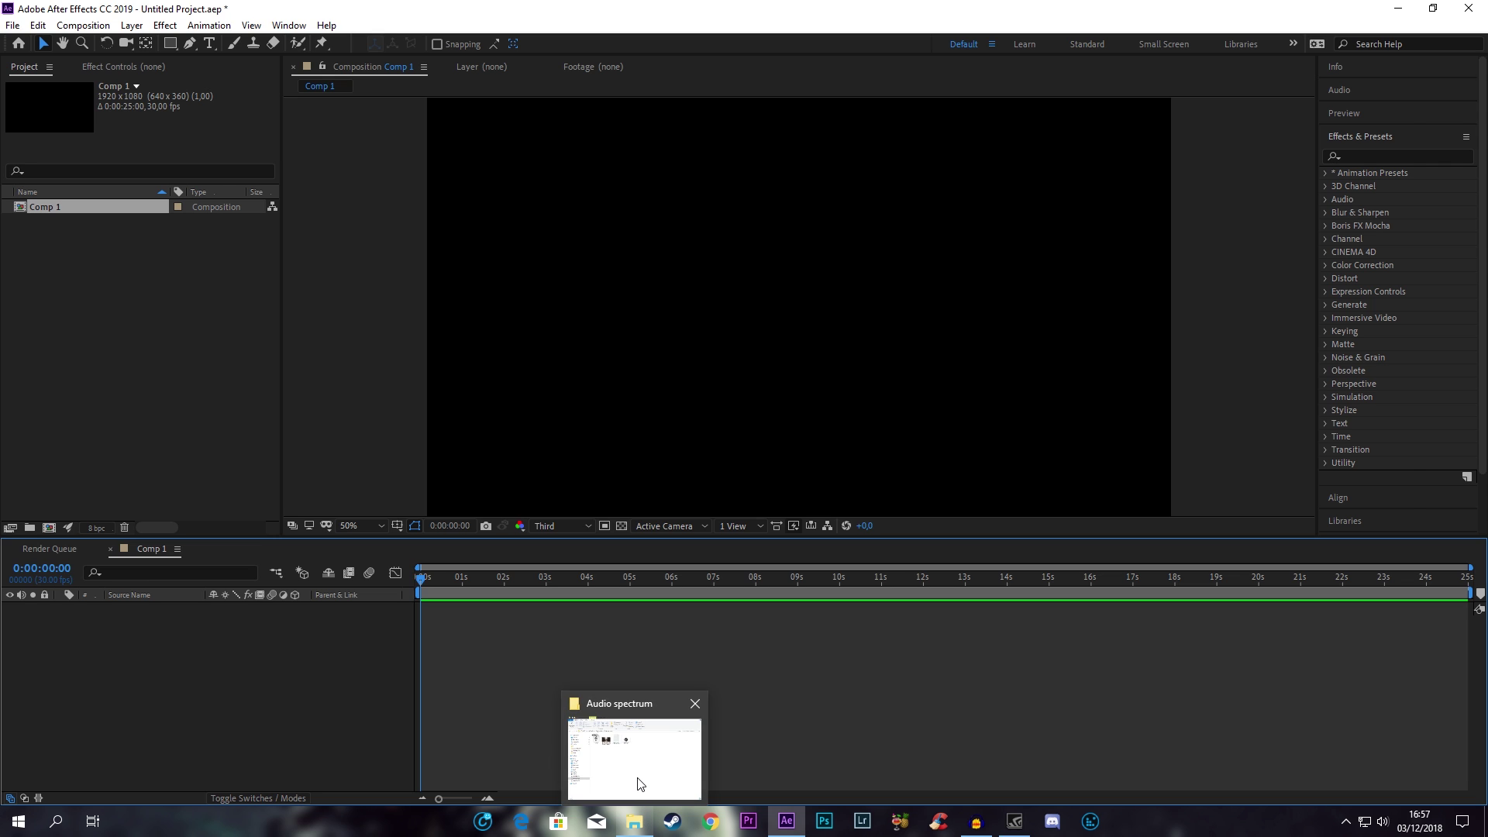
click(640, 784)
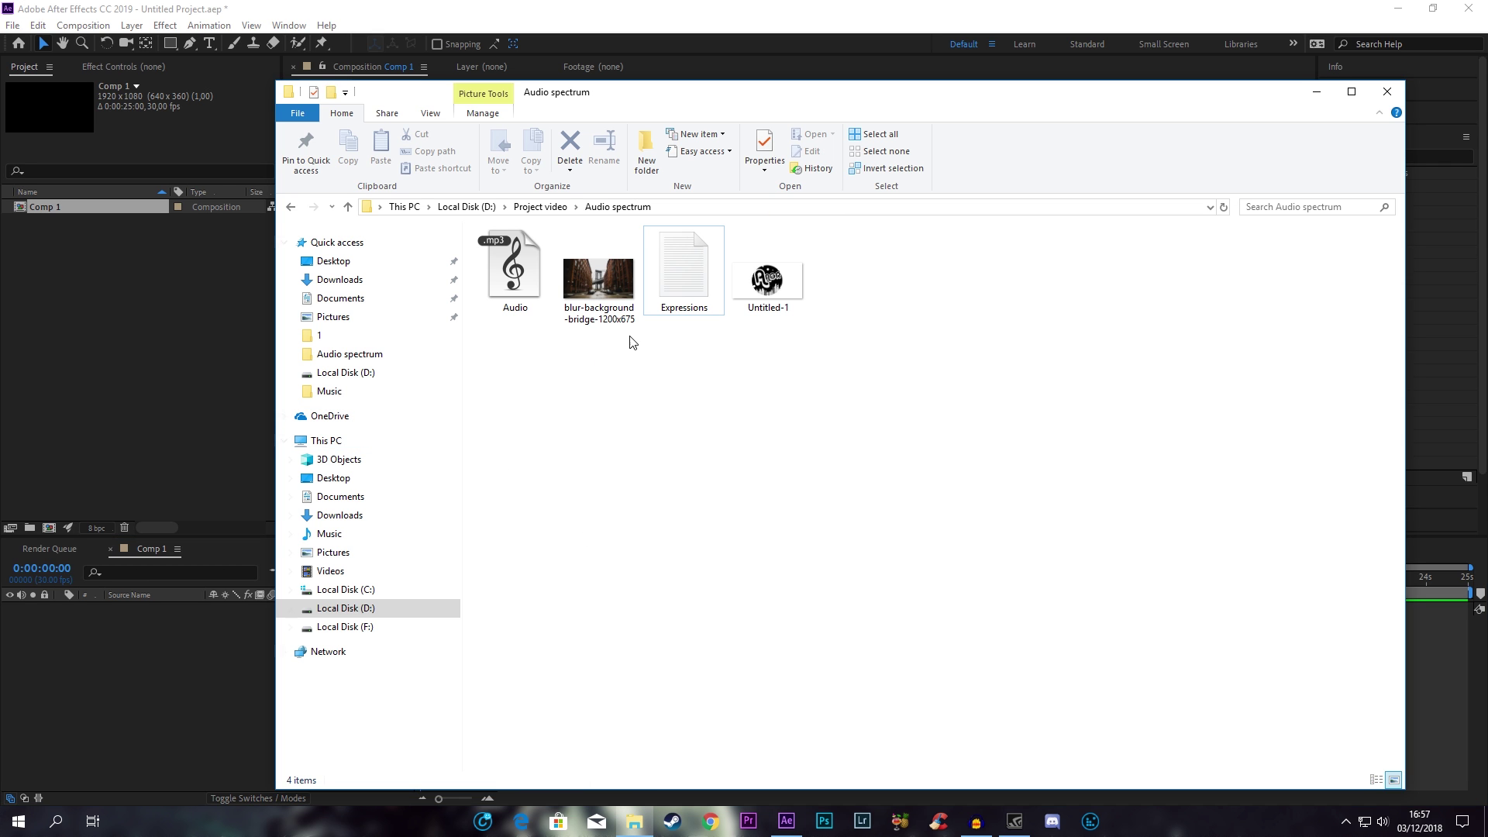
click(622, 301)
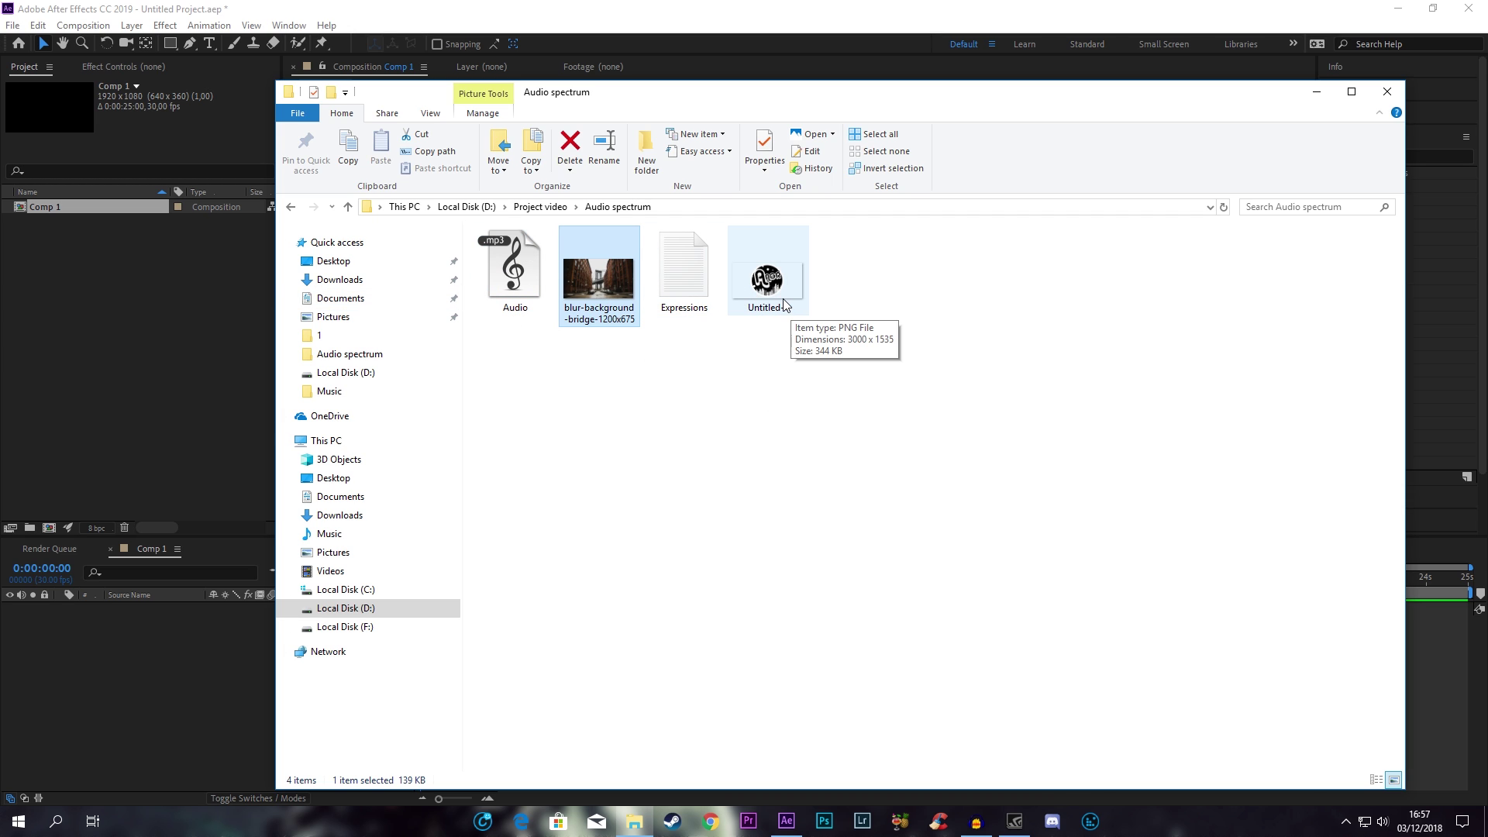
ctrl+click(767, 279)
ctrl+click(515, 271)
drag(515, 294, 128, 351)
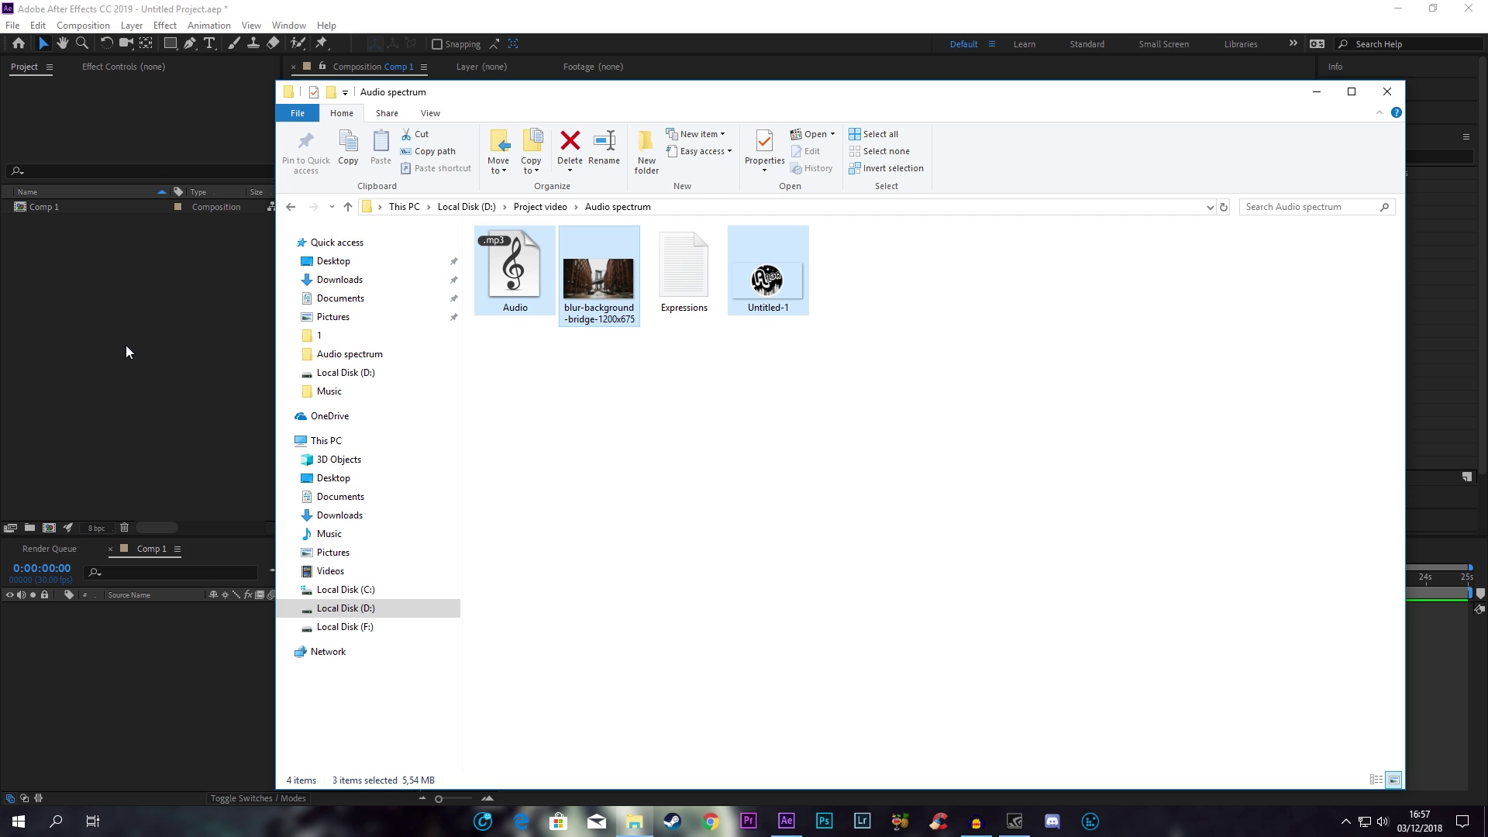
click(406, 53)
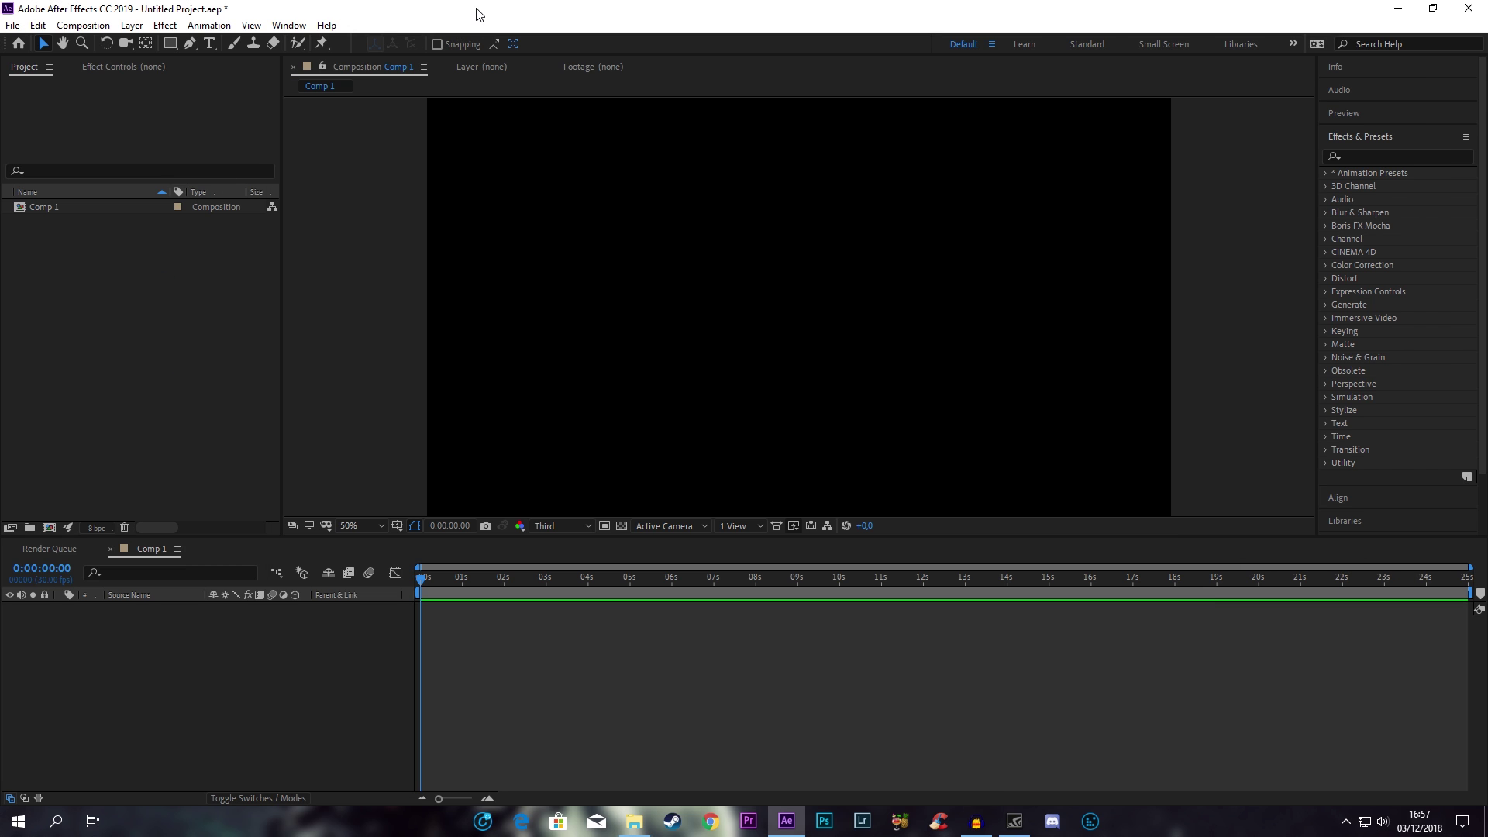
- Place the bridge photo in Comp 1 and scale it to 165% to fill the frame
click(63, 309)
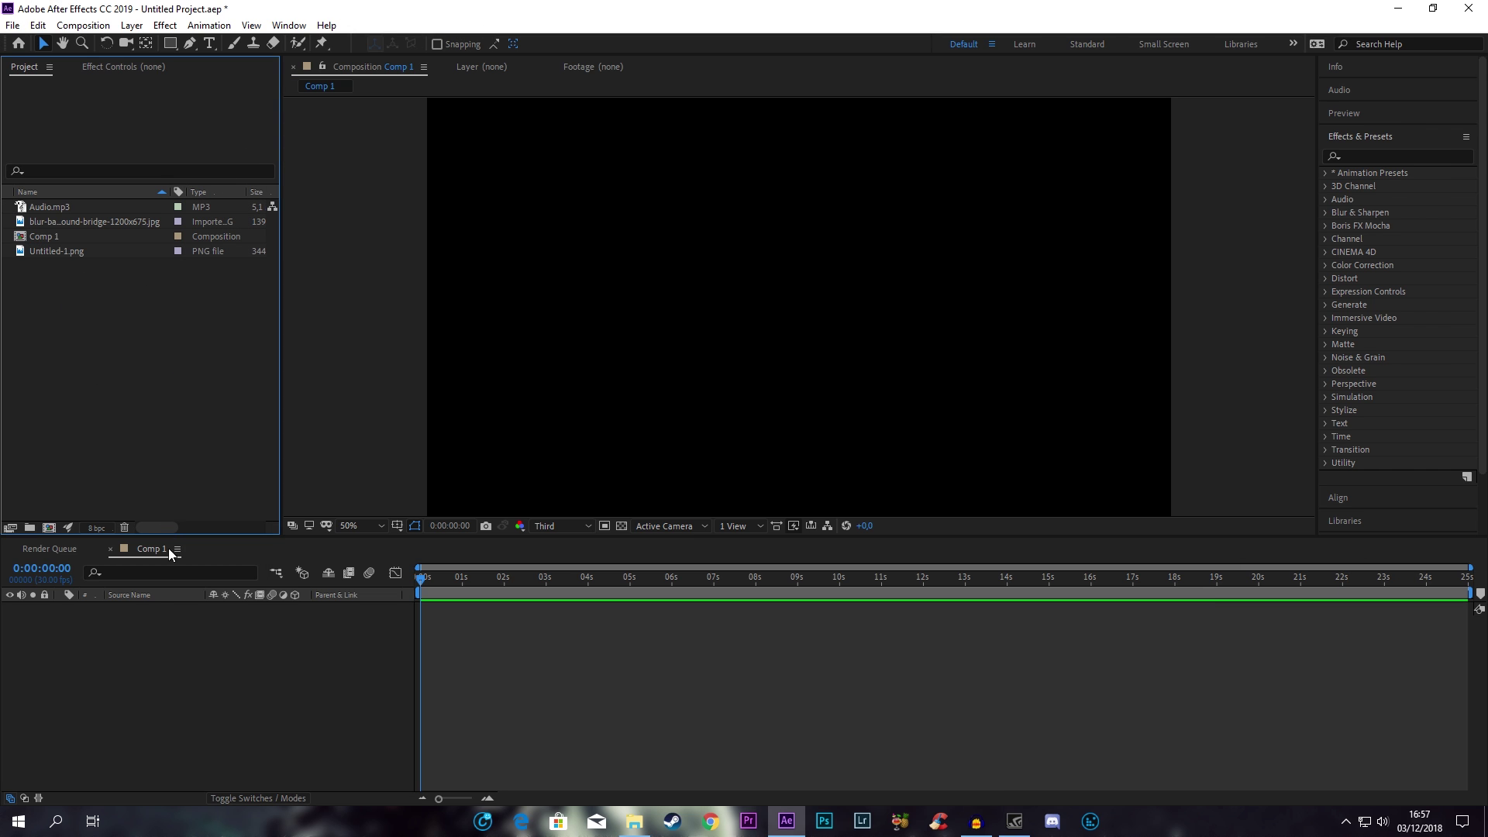
click(58, 224)
drag(88, 225, 119, 628)
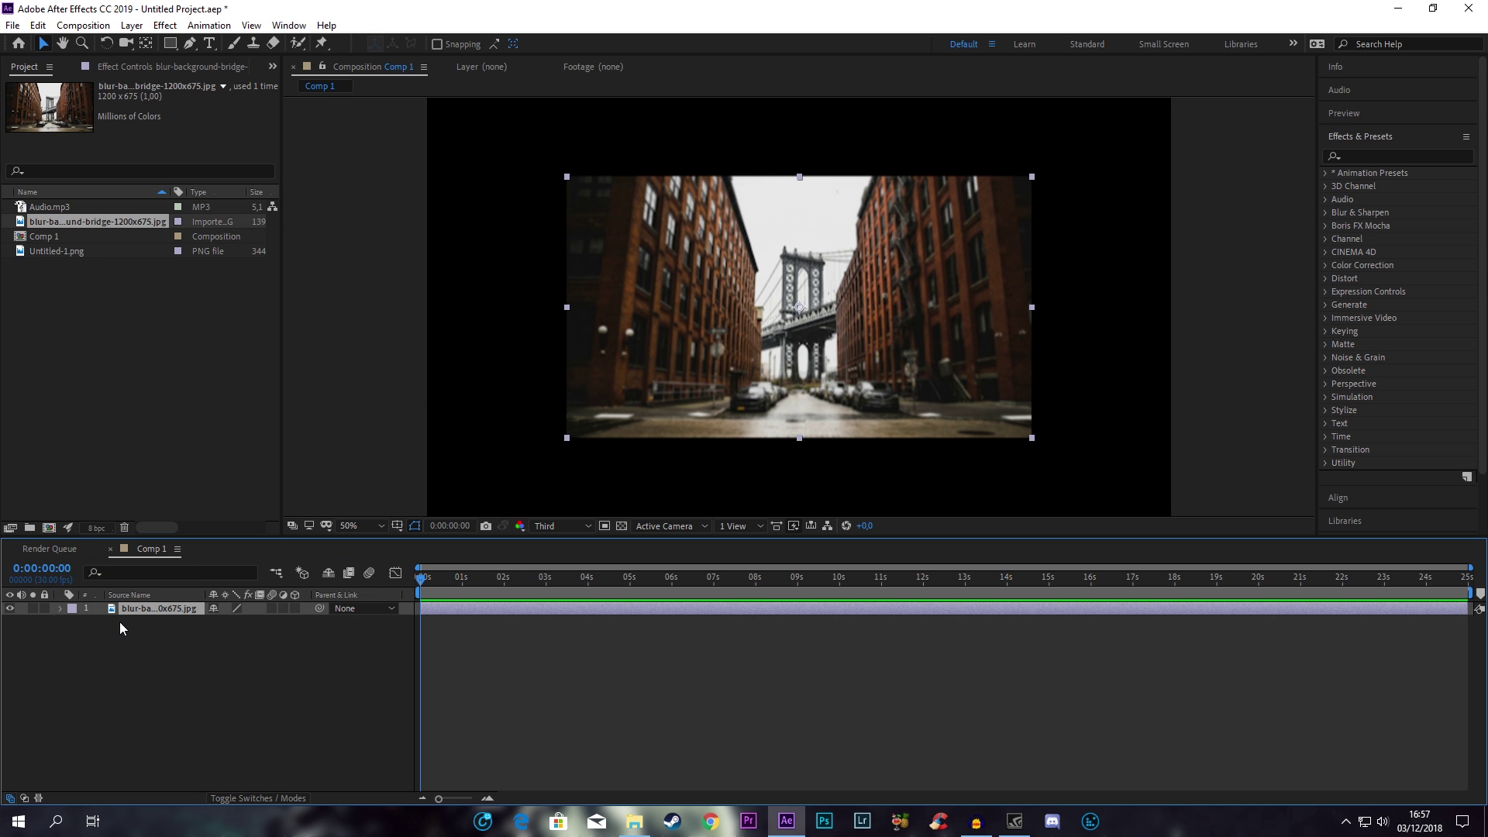
click(135, 634)
click(142, 611)
key(s)
drag(229, 625, 272, 621)
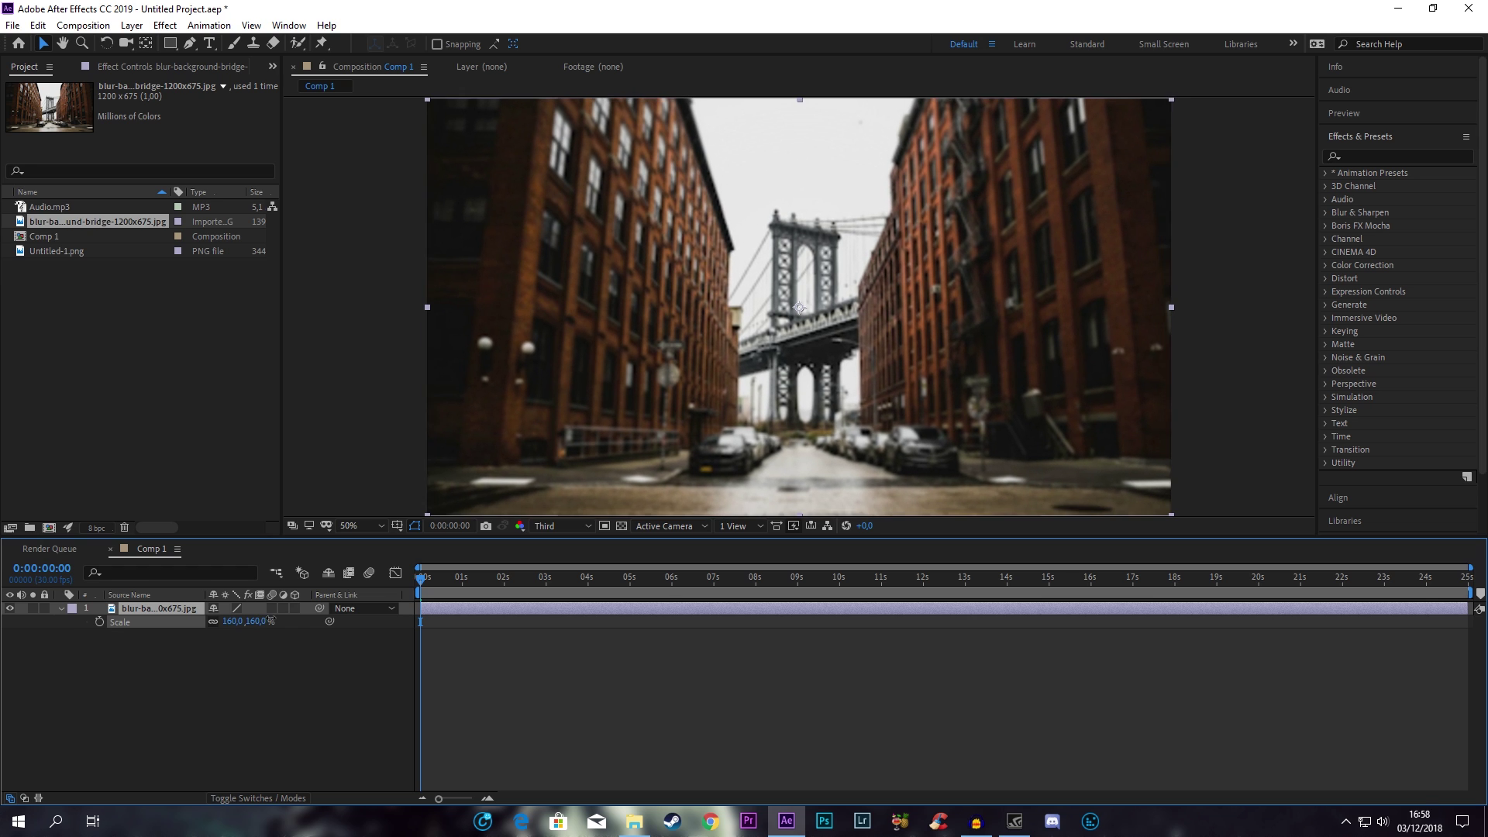
click(242, 677)
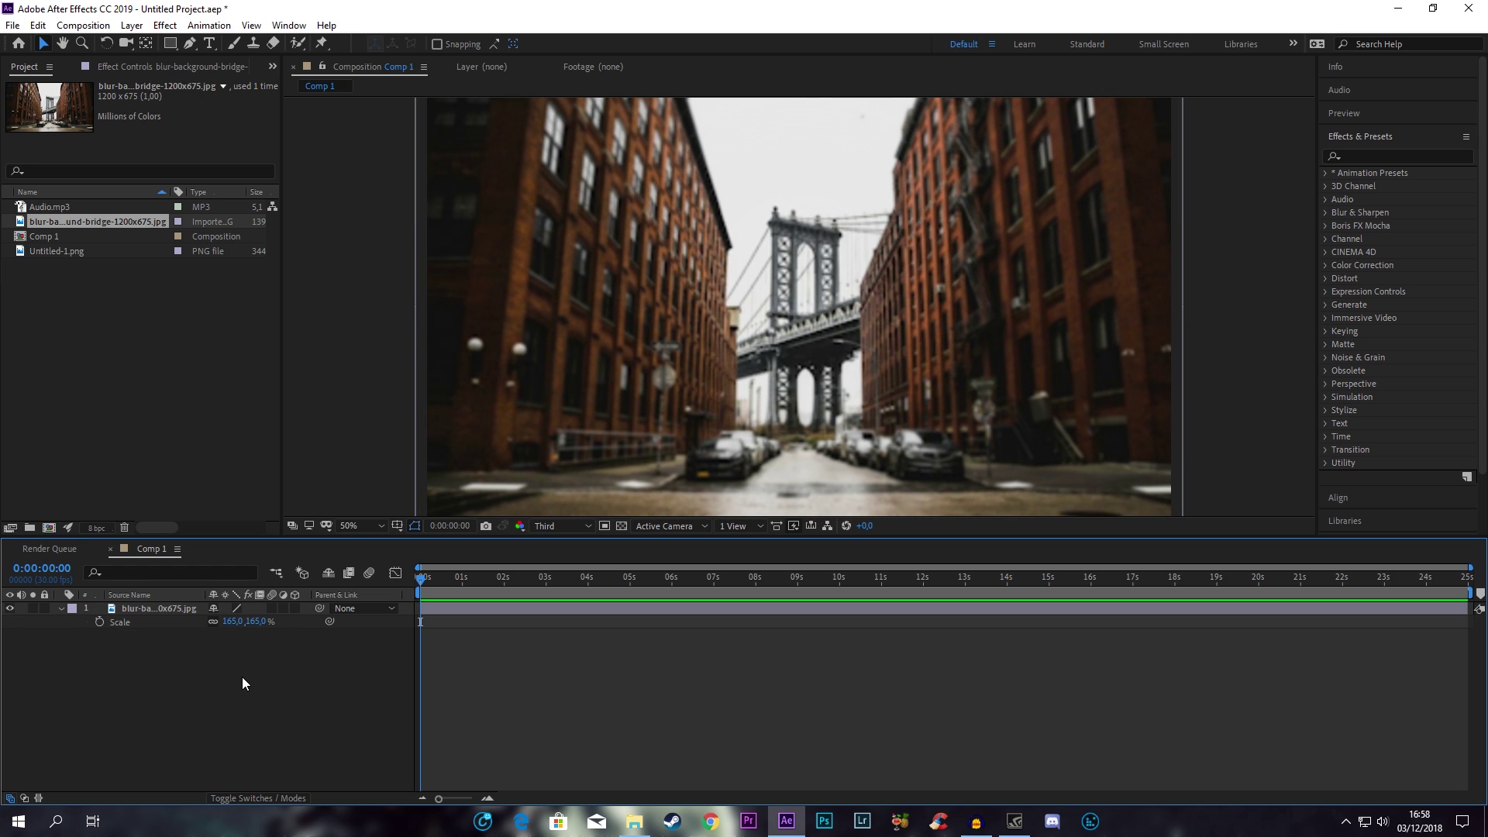
click(62, 609)
- Add Audio.mp3 to Comp 1 as a second layer
click(58, 208)
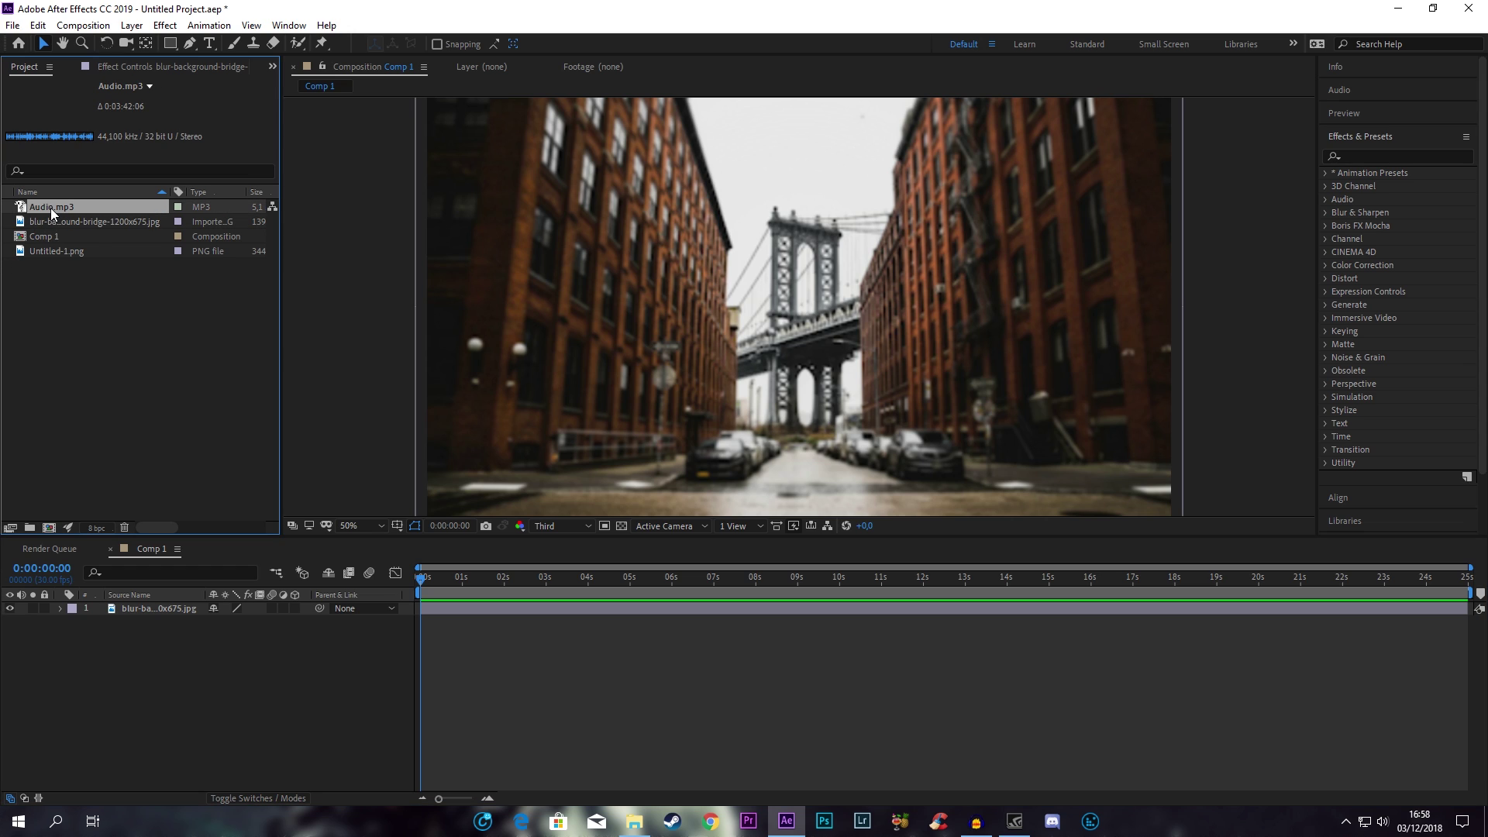
drag(53, 208, 123, 621)
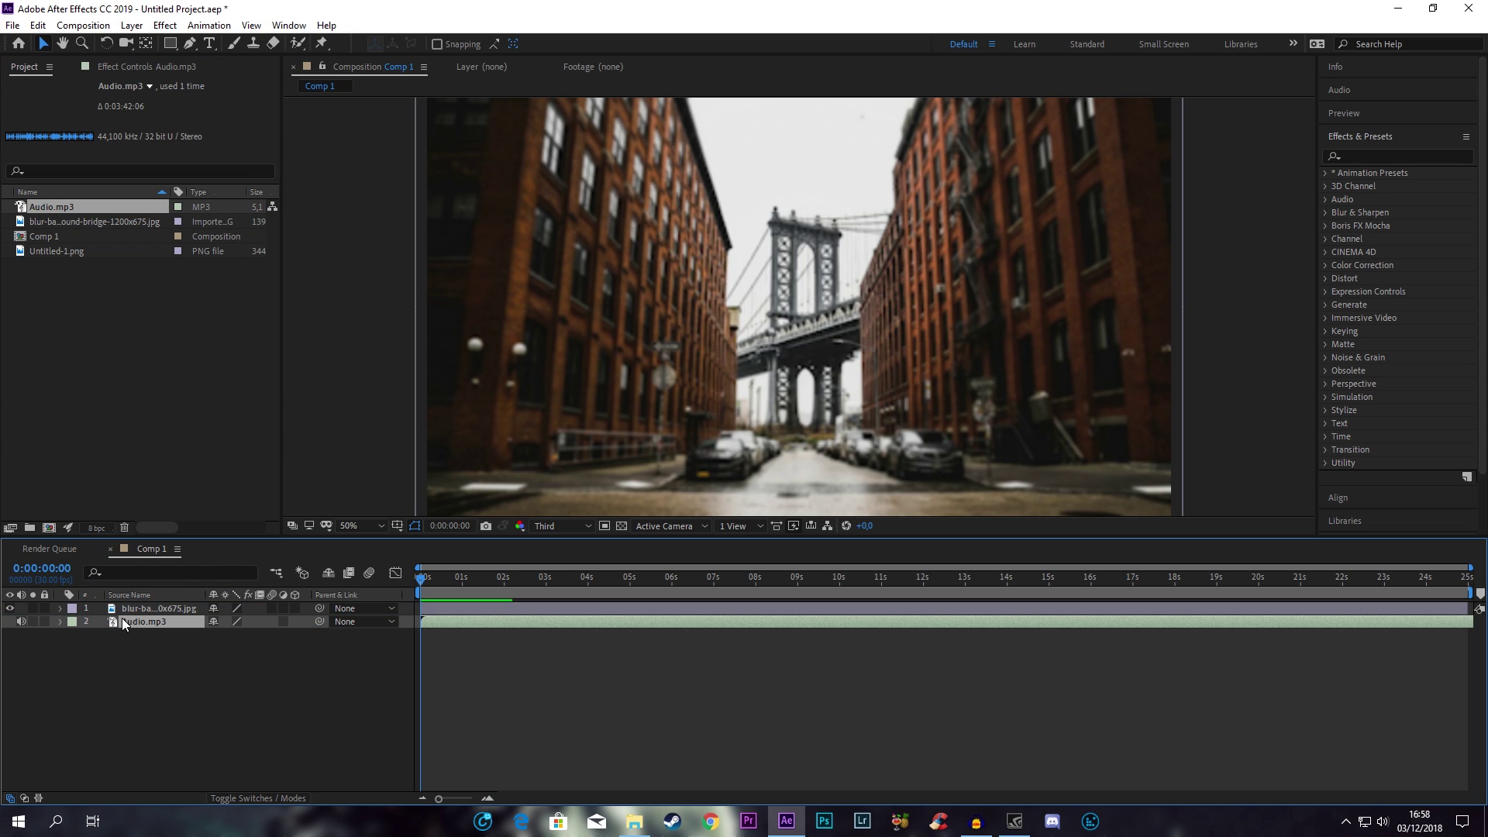
click(141, 637)
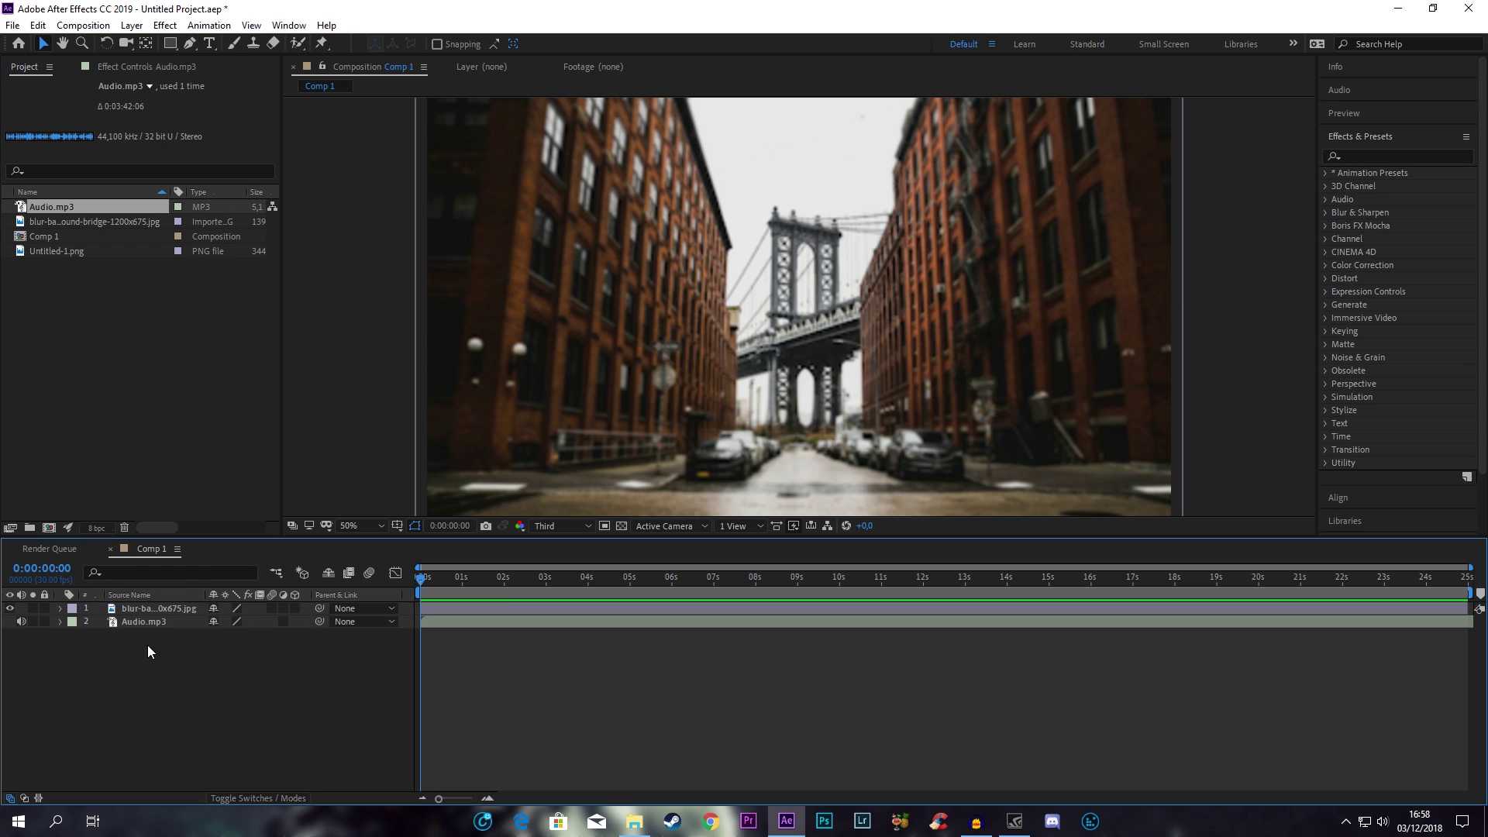
- Create a black 1920×1080 solid layer named 'audio spectrum' on top of the photo
right_click(199, 667)
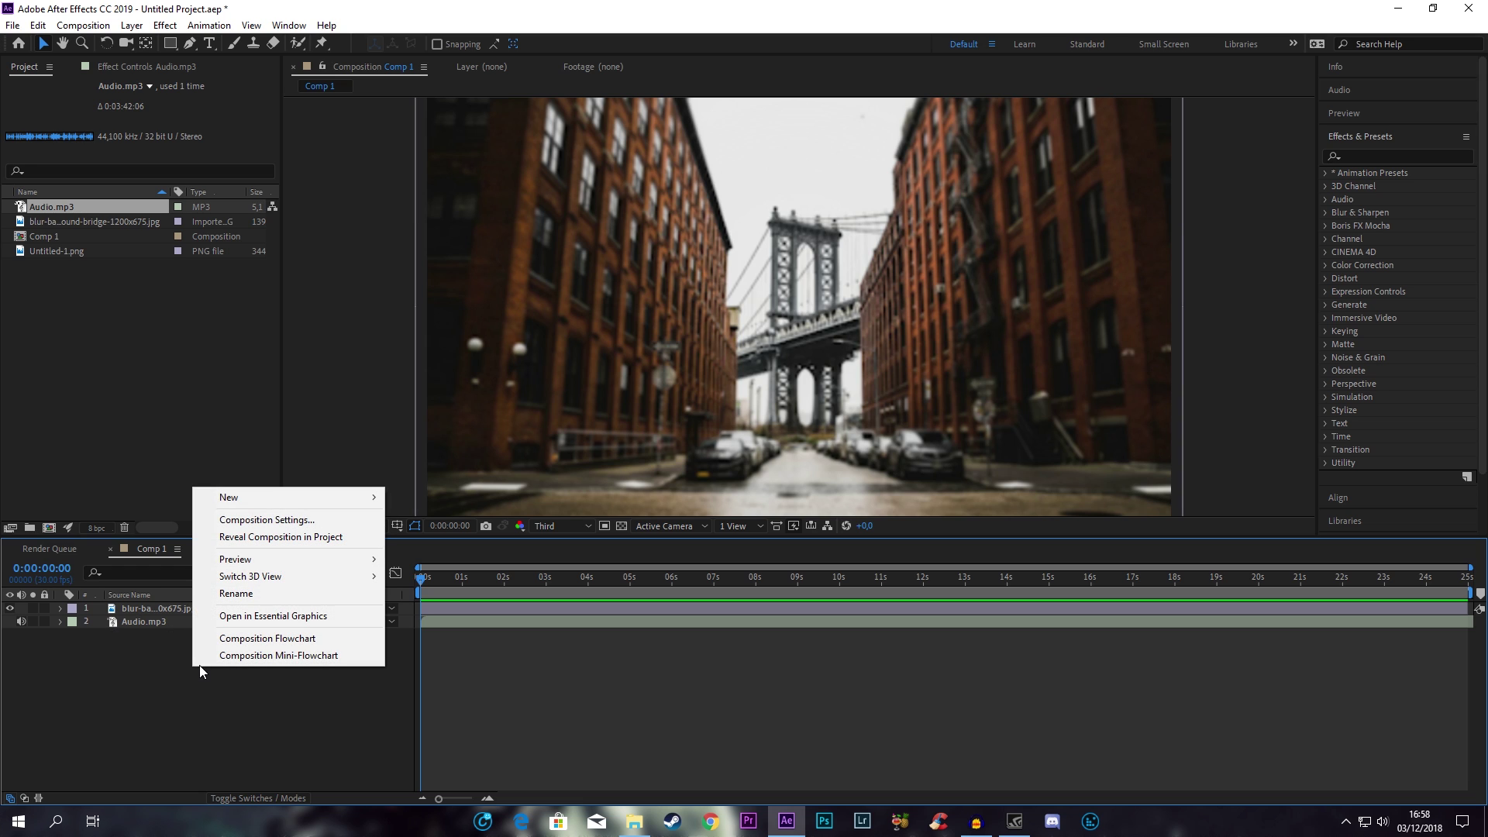
right_click(118, 686)
right_click(72, 692)
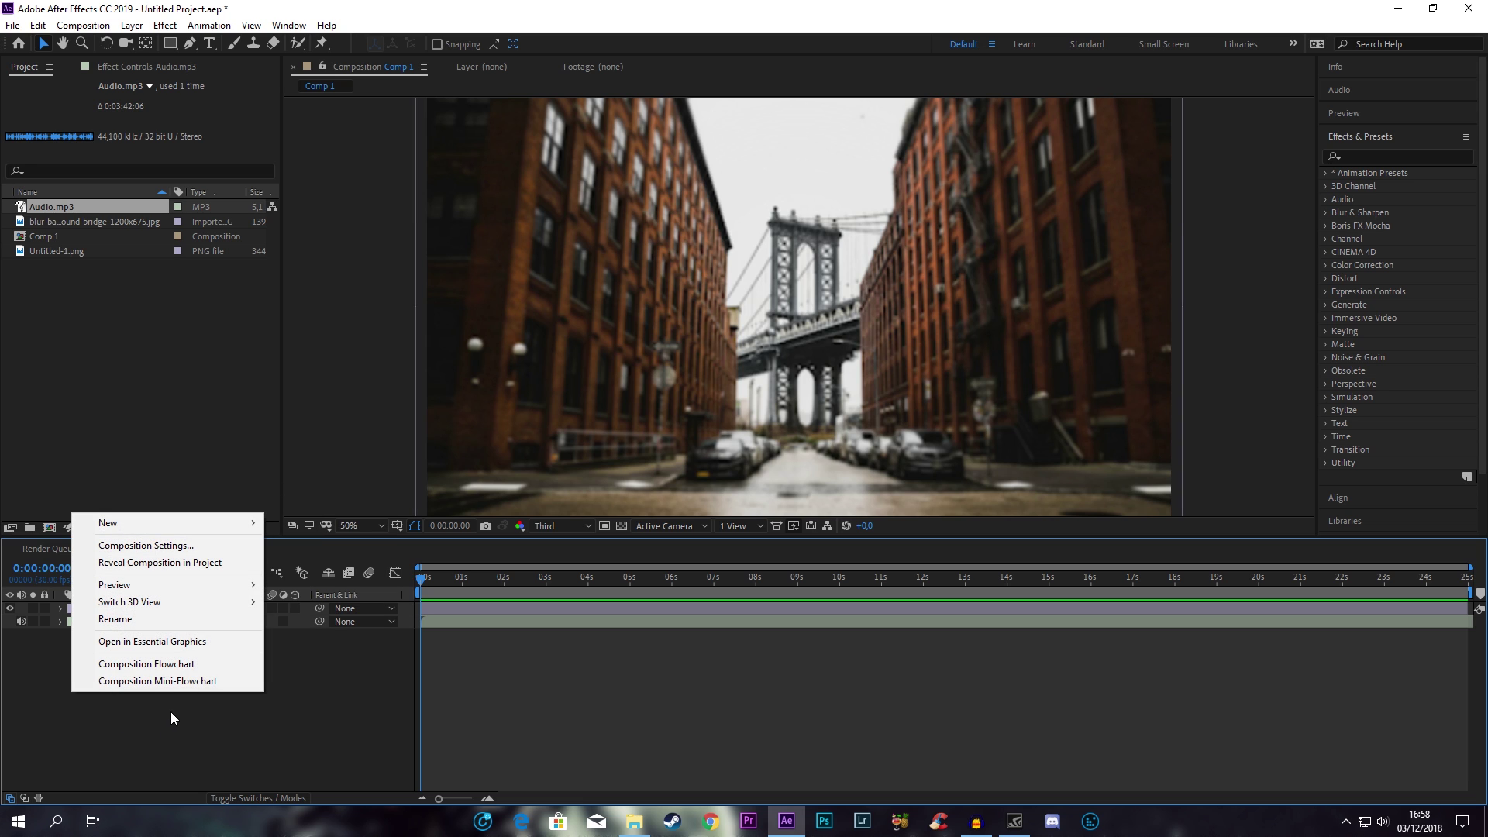
mouse_move(230, 527)
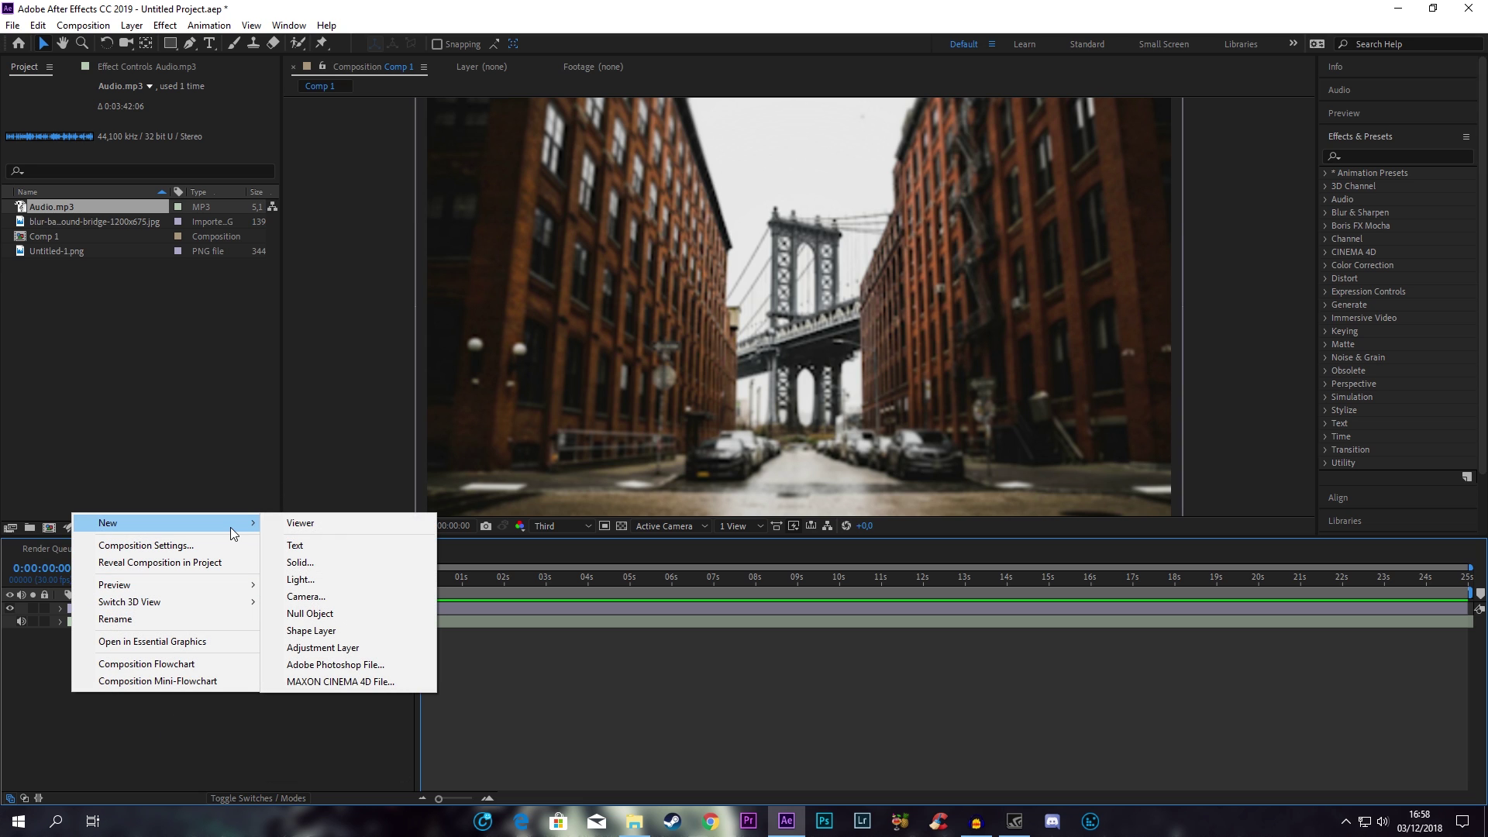
click(311, 564)
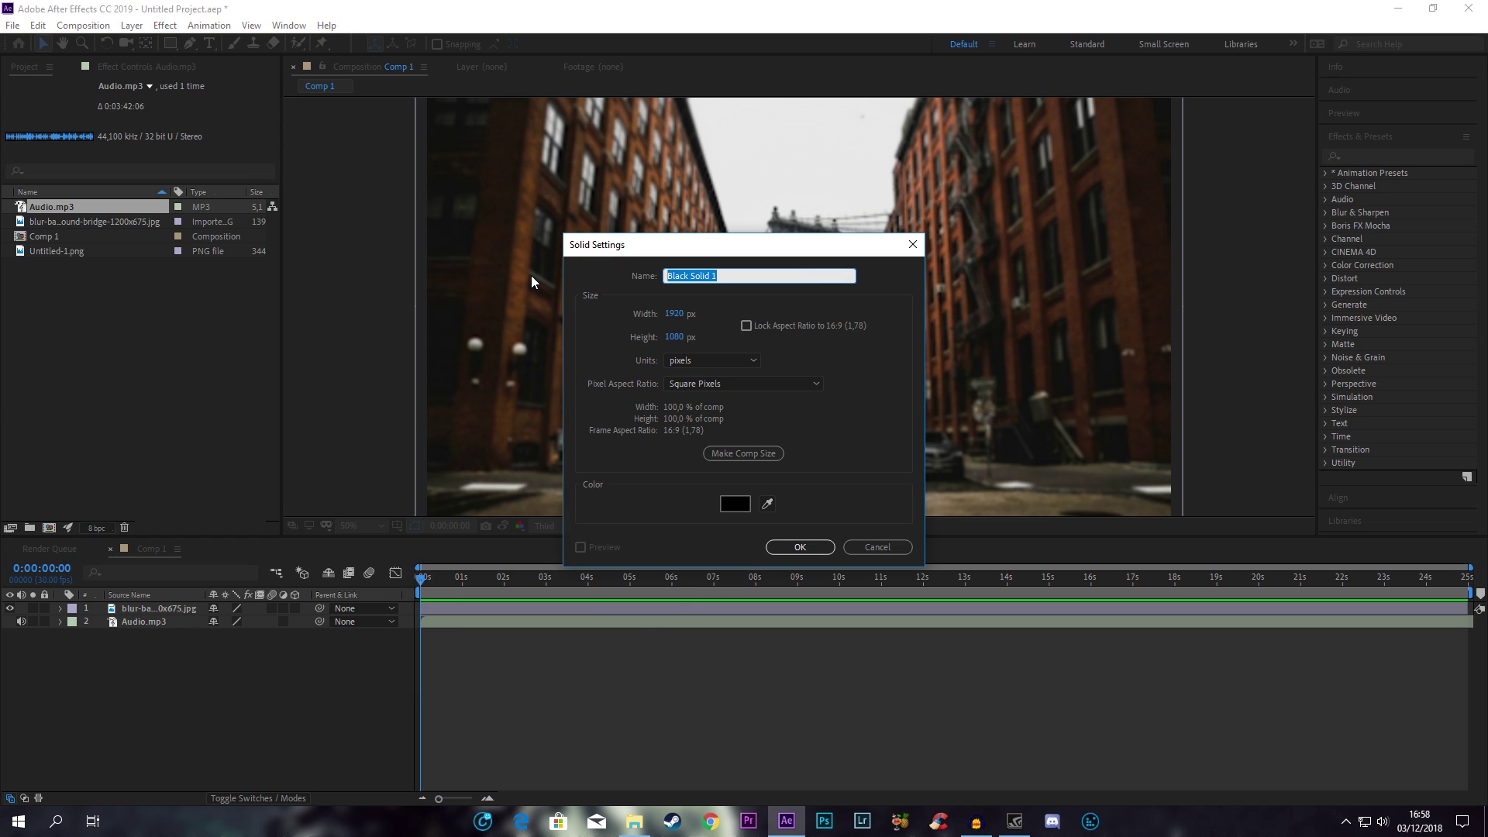
text(audio spectrum)
click(799, 547)
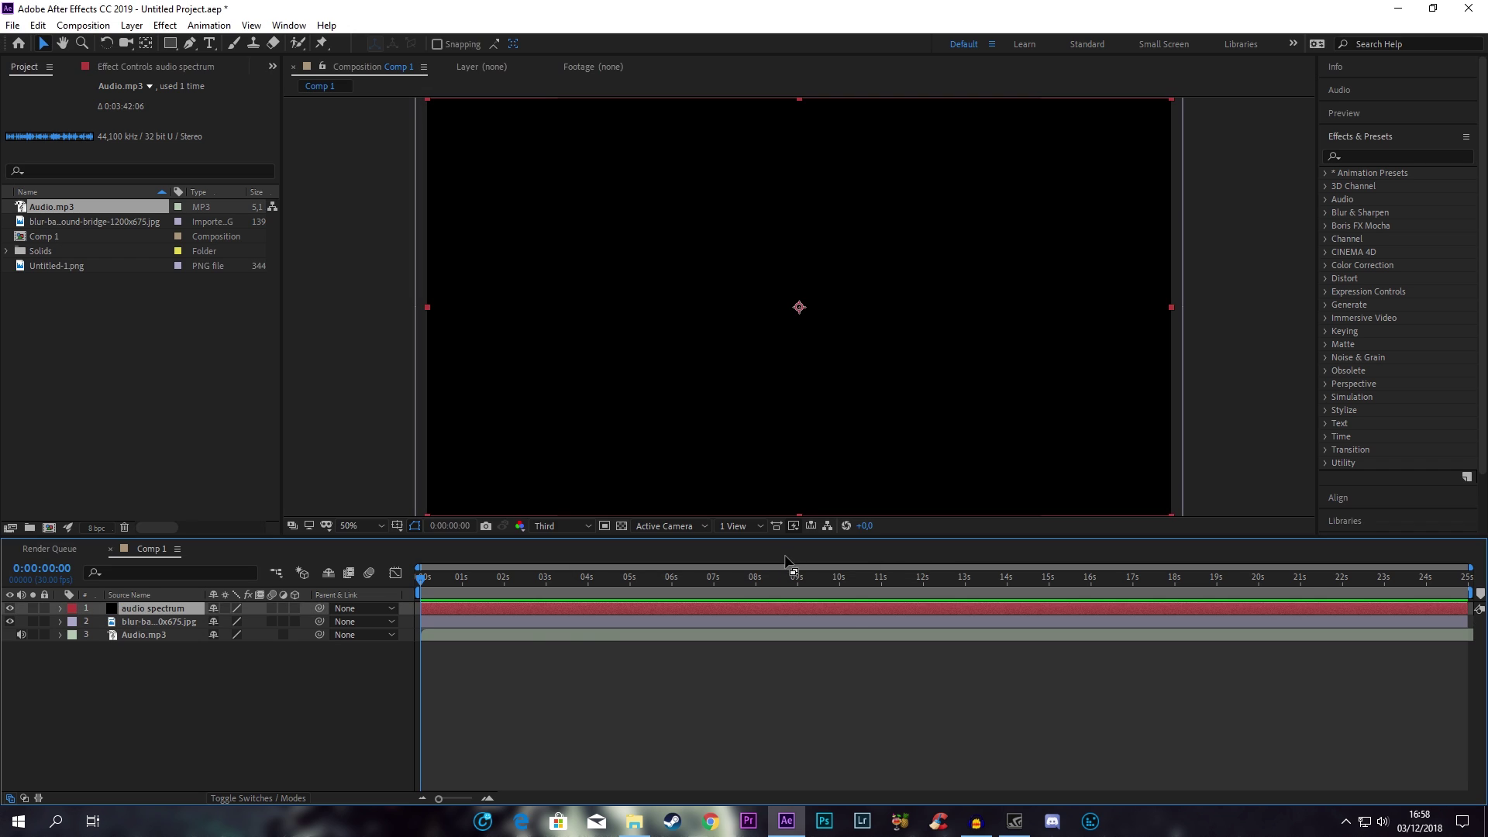
- Apply the Audio Spectrum effect to the audio spectrum solid
click(186, 683)
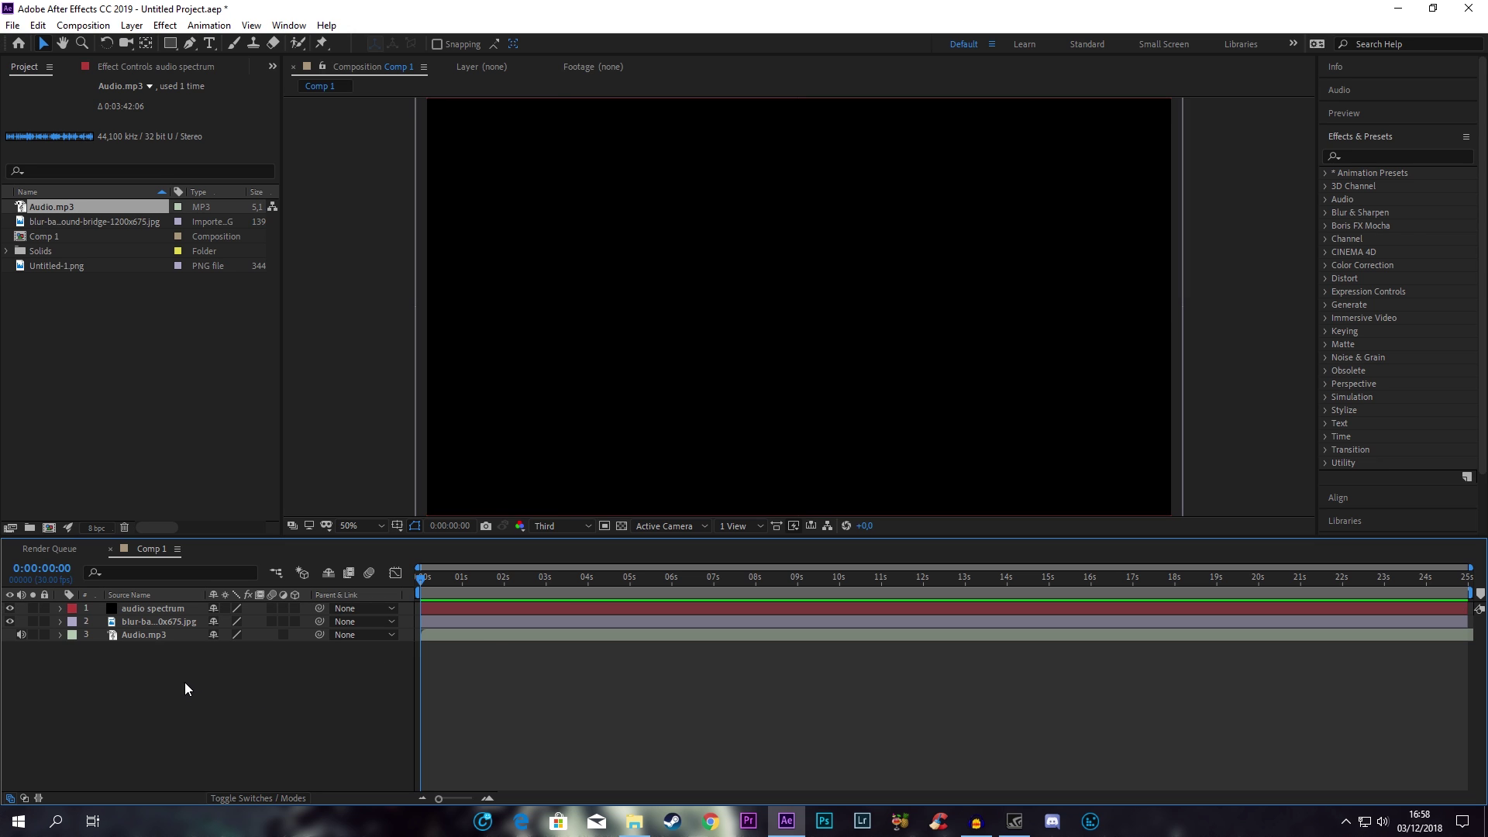
click(1368, 154)
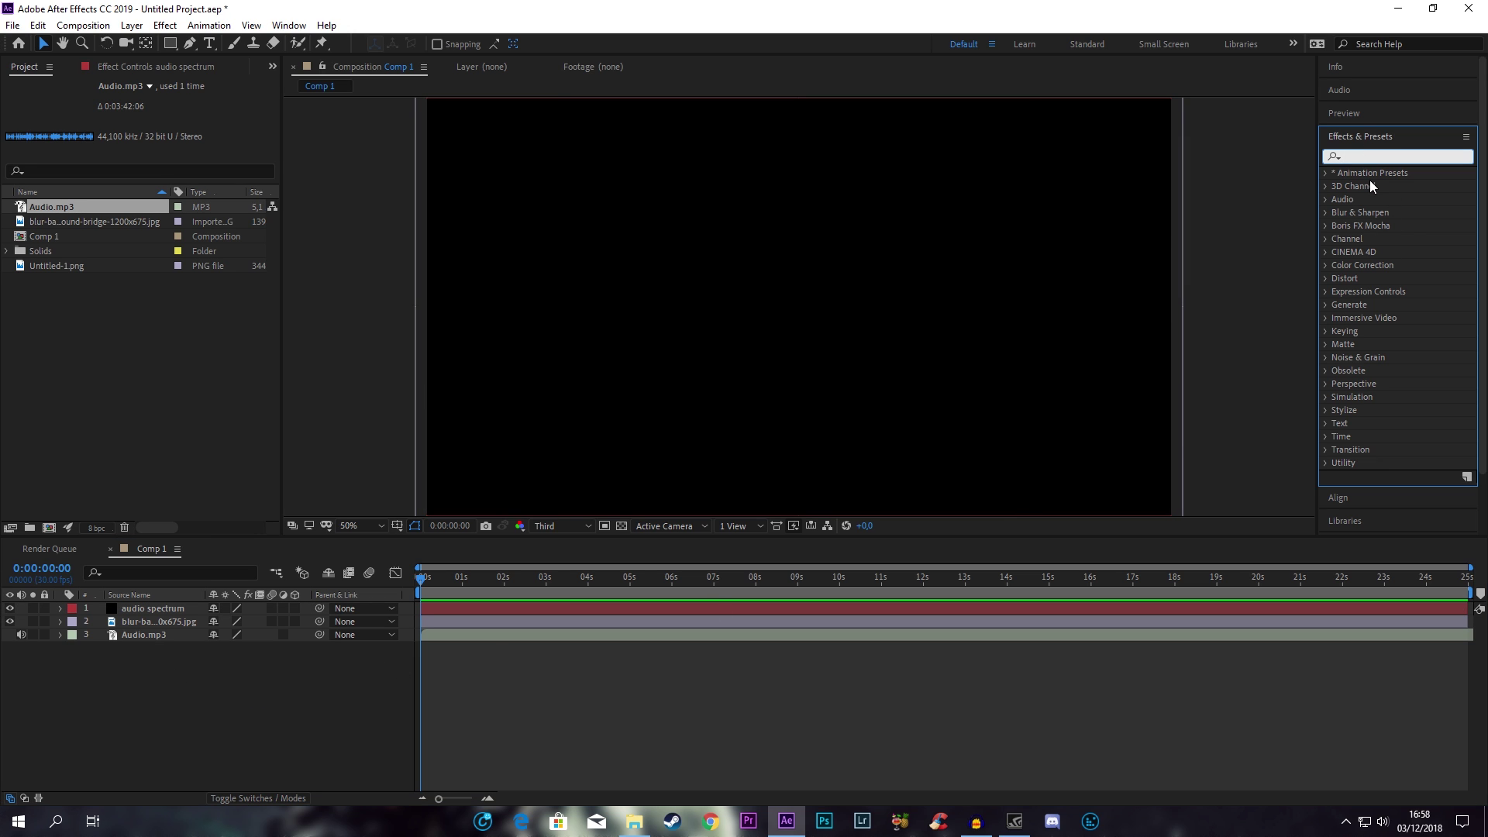
text(audio)
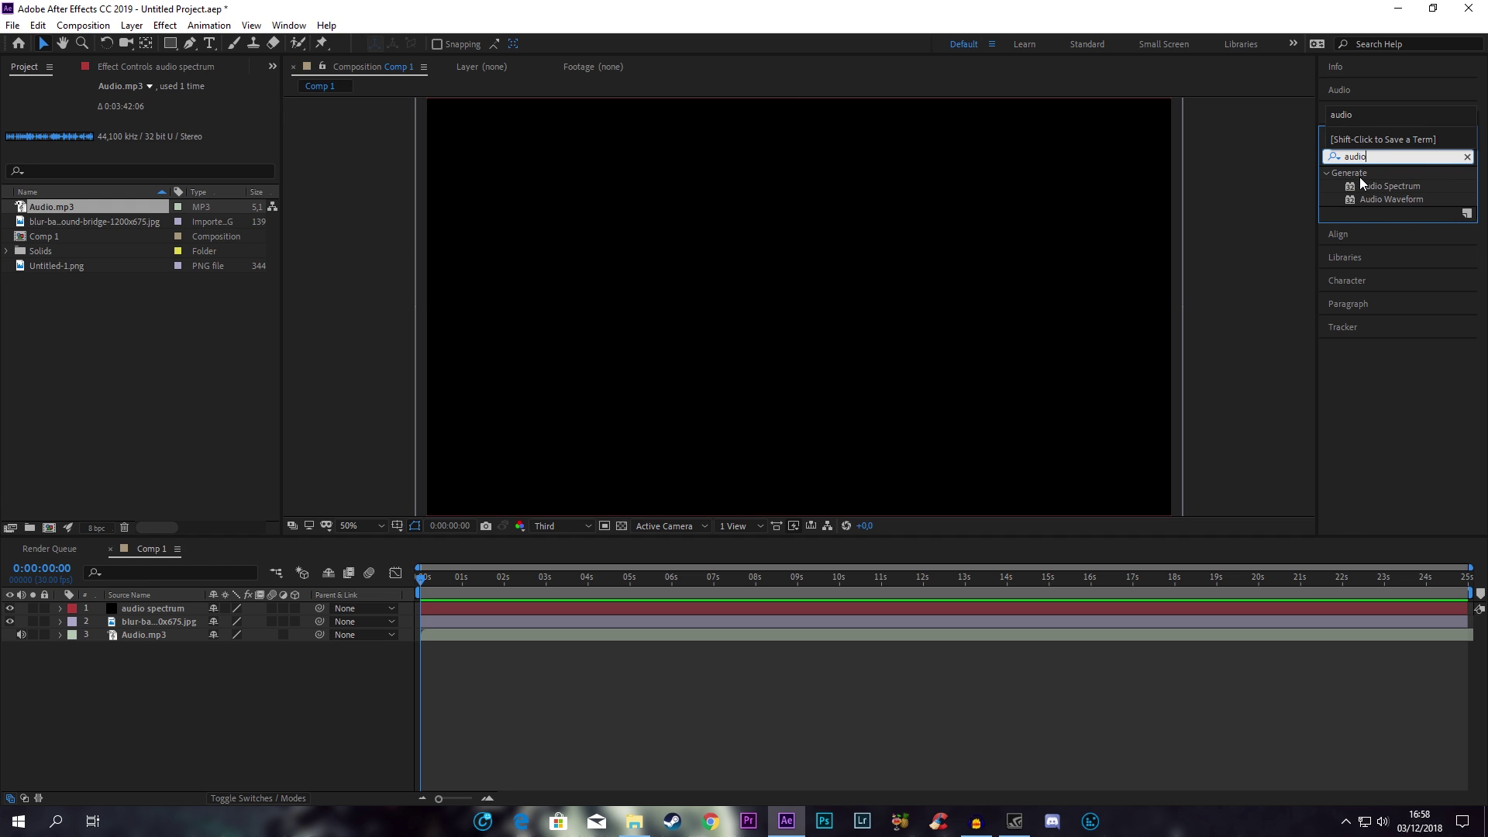
click(1383, 188)
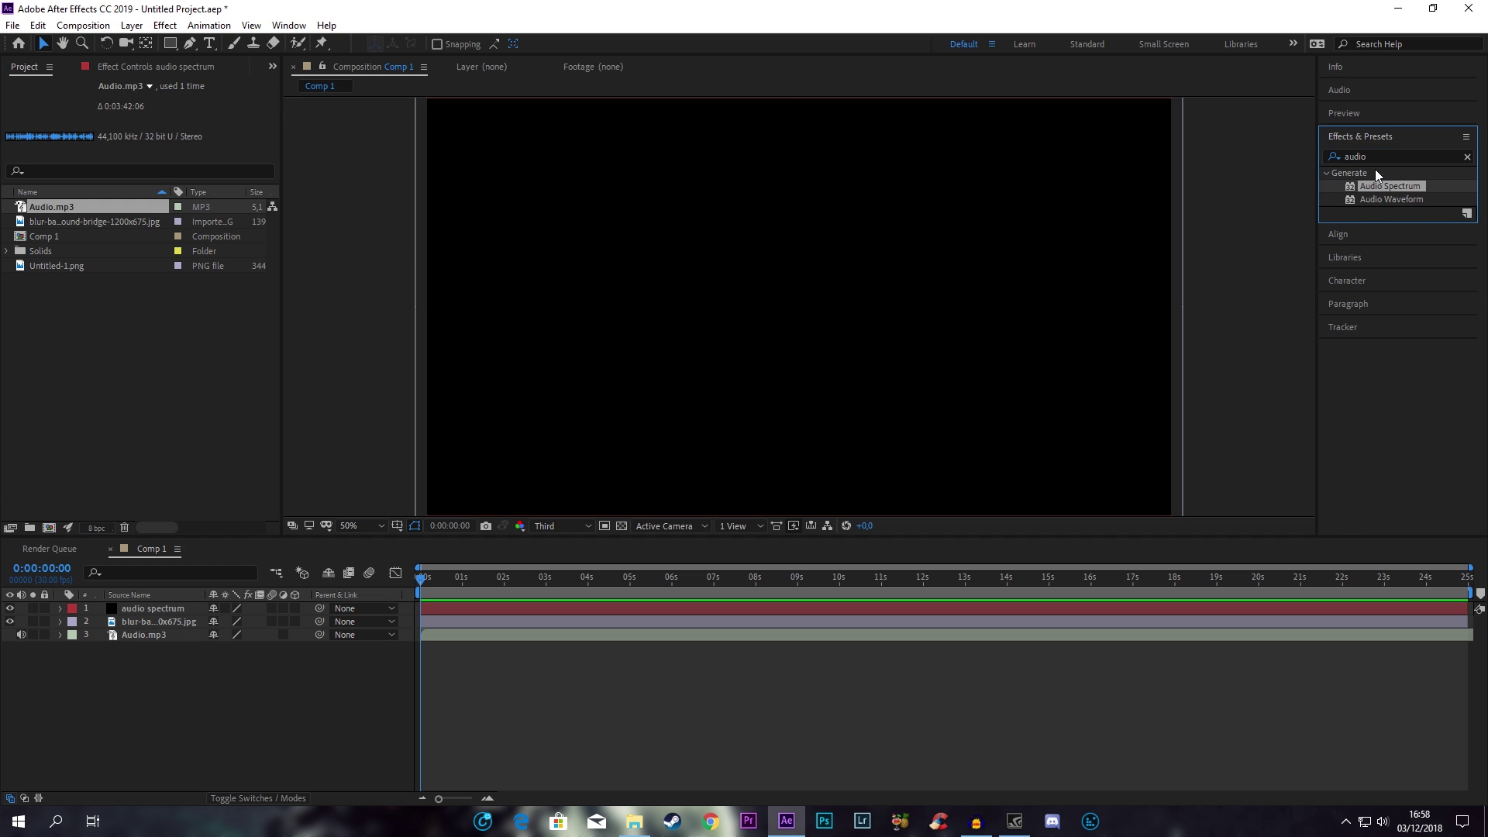
drag(1402, 186, 166, 615)
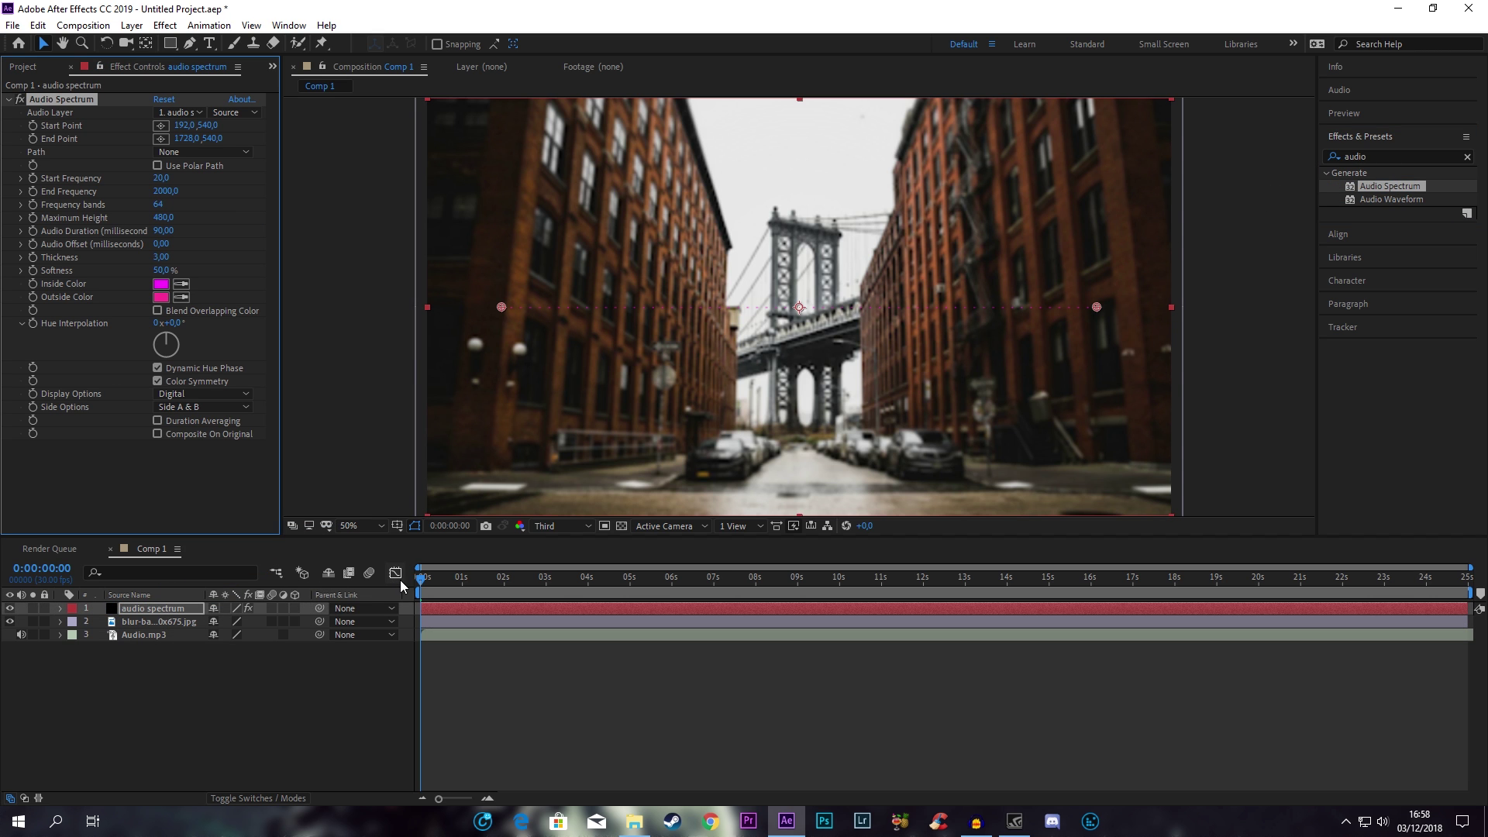
mouse_move(427, 583)
mouse_down()
mouse_move(690, 591)
mouse_move(620, 589)
mouse_up()
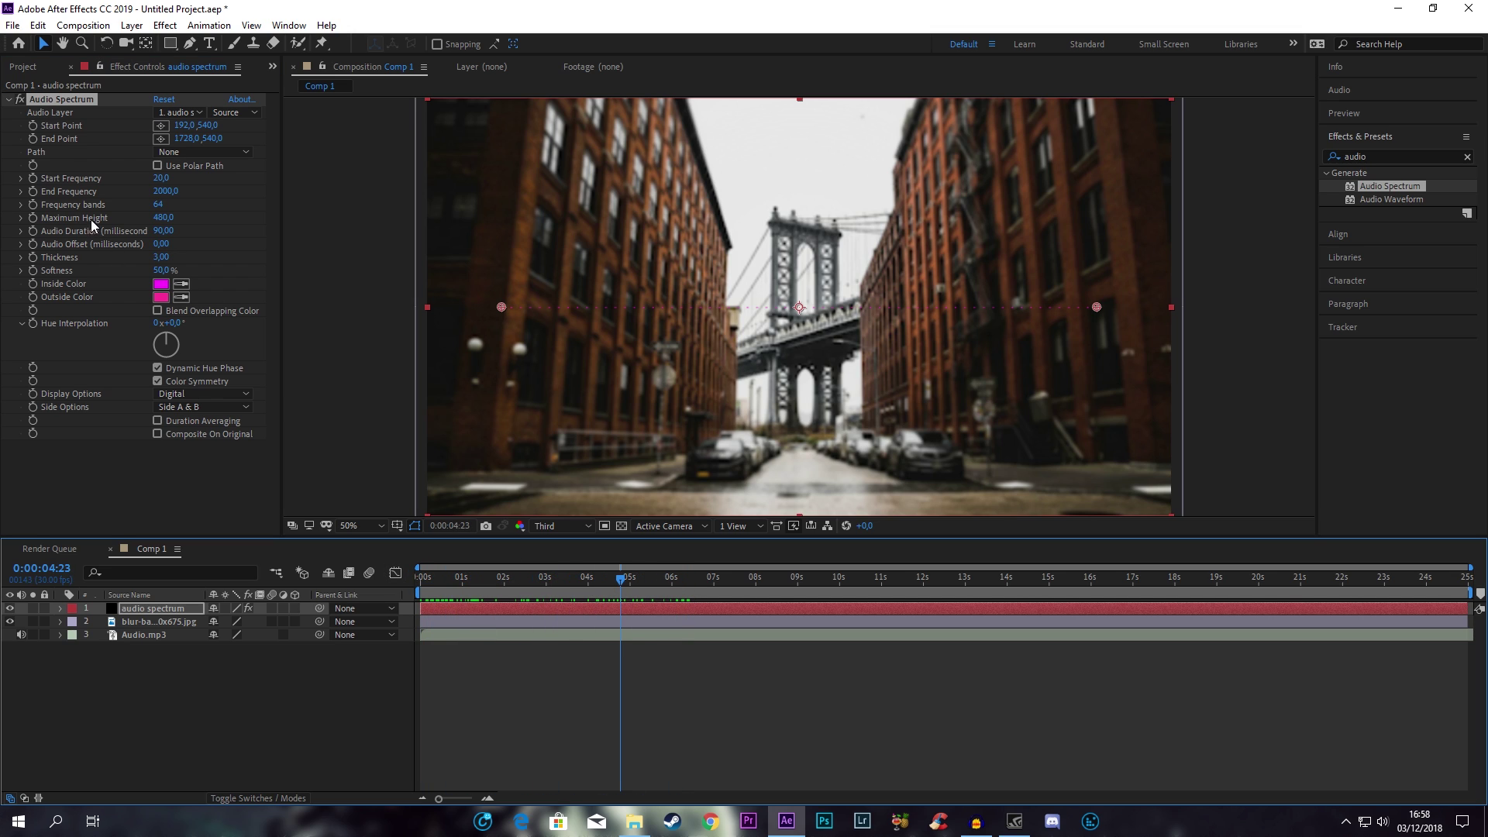
- Set the spectrum's Audio Layer to 3. Audio.mp3 and scrub ahead to see it react
click(184, 114)
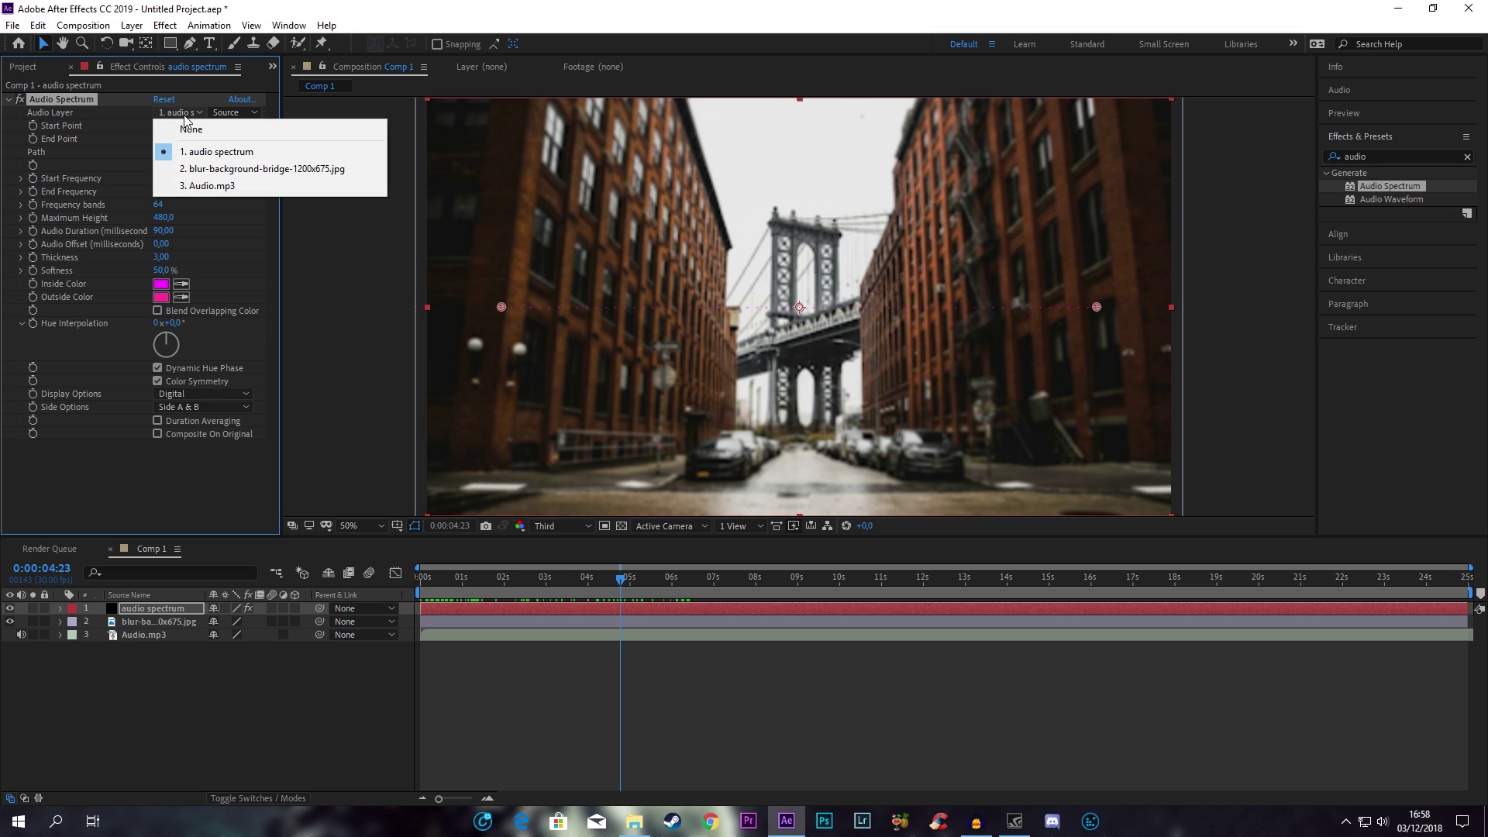
click(202, 187)
mouse_move(624, 583)
mouse_down()
mouse_move(906, 568)
mouse_move(859, 570)
mouse_move(782, 607)
mouse_up()
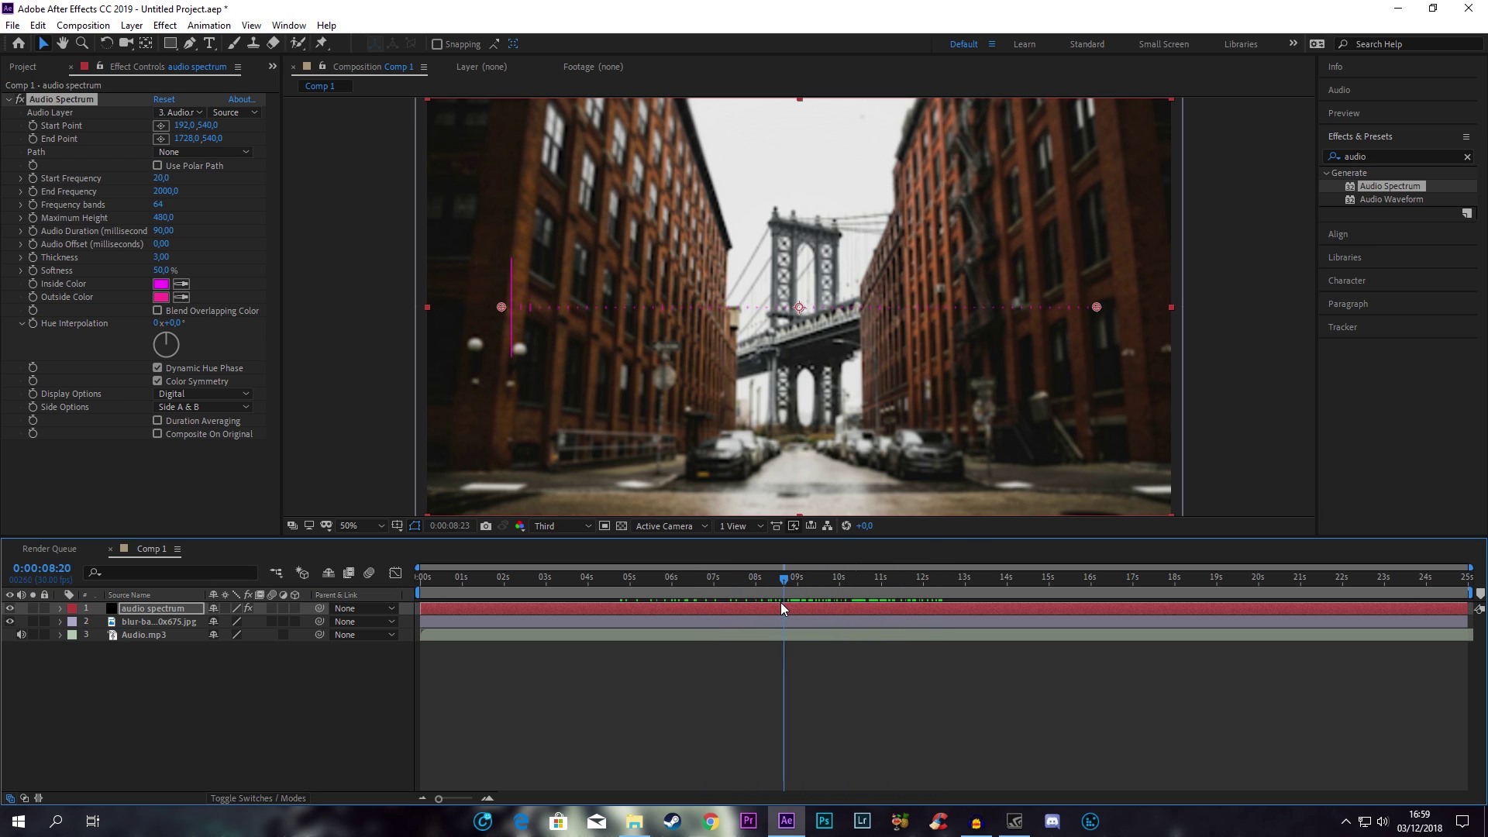
- Set the spectrum's Start Point to 0,540 and End Point to 960,540
drag(781, 608, 480, 574)
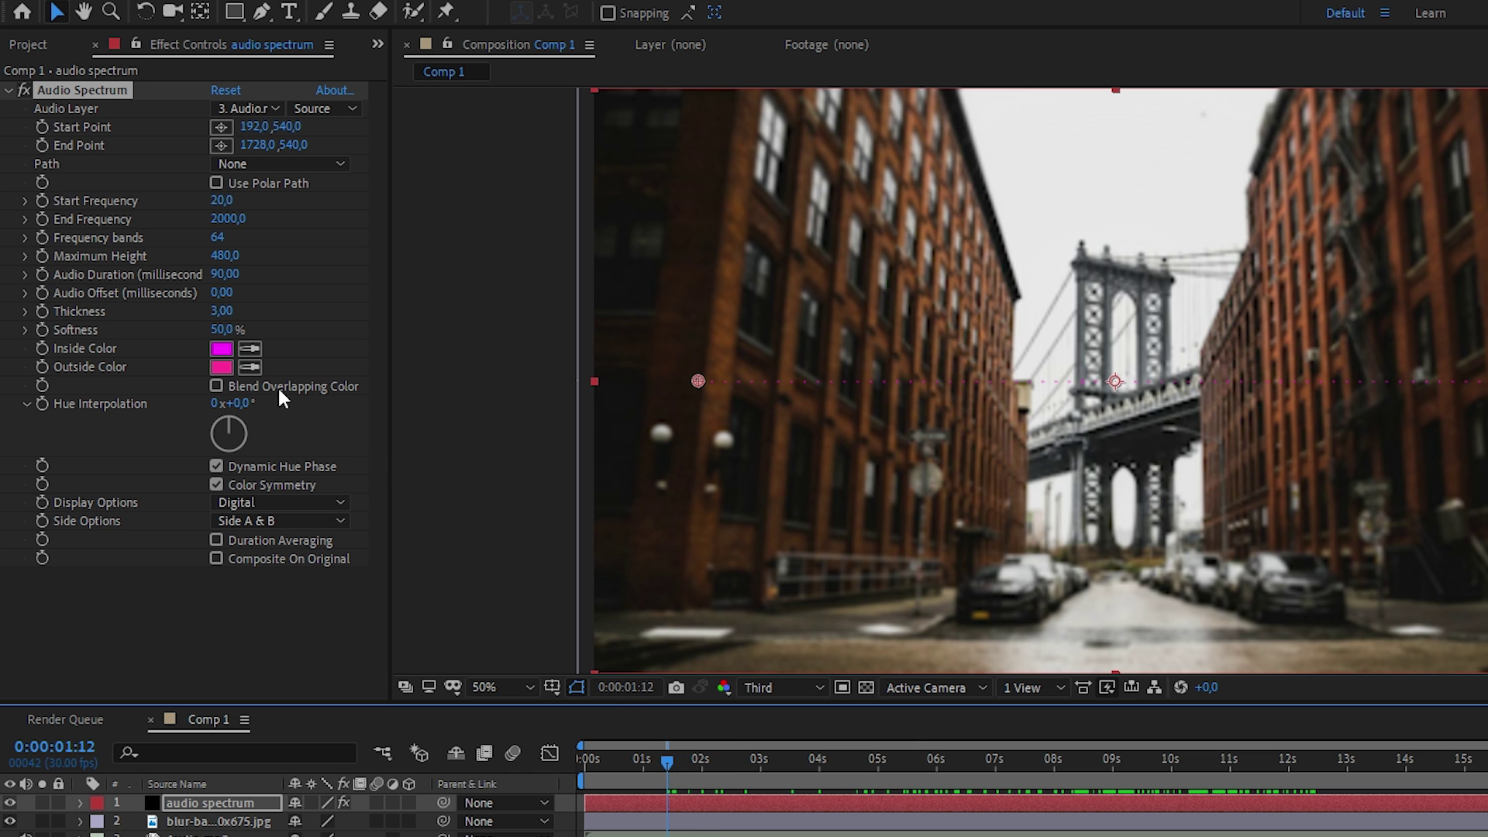
click(253, 127)
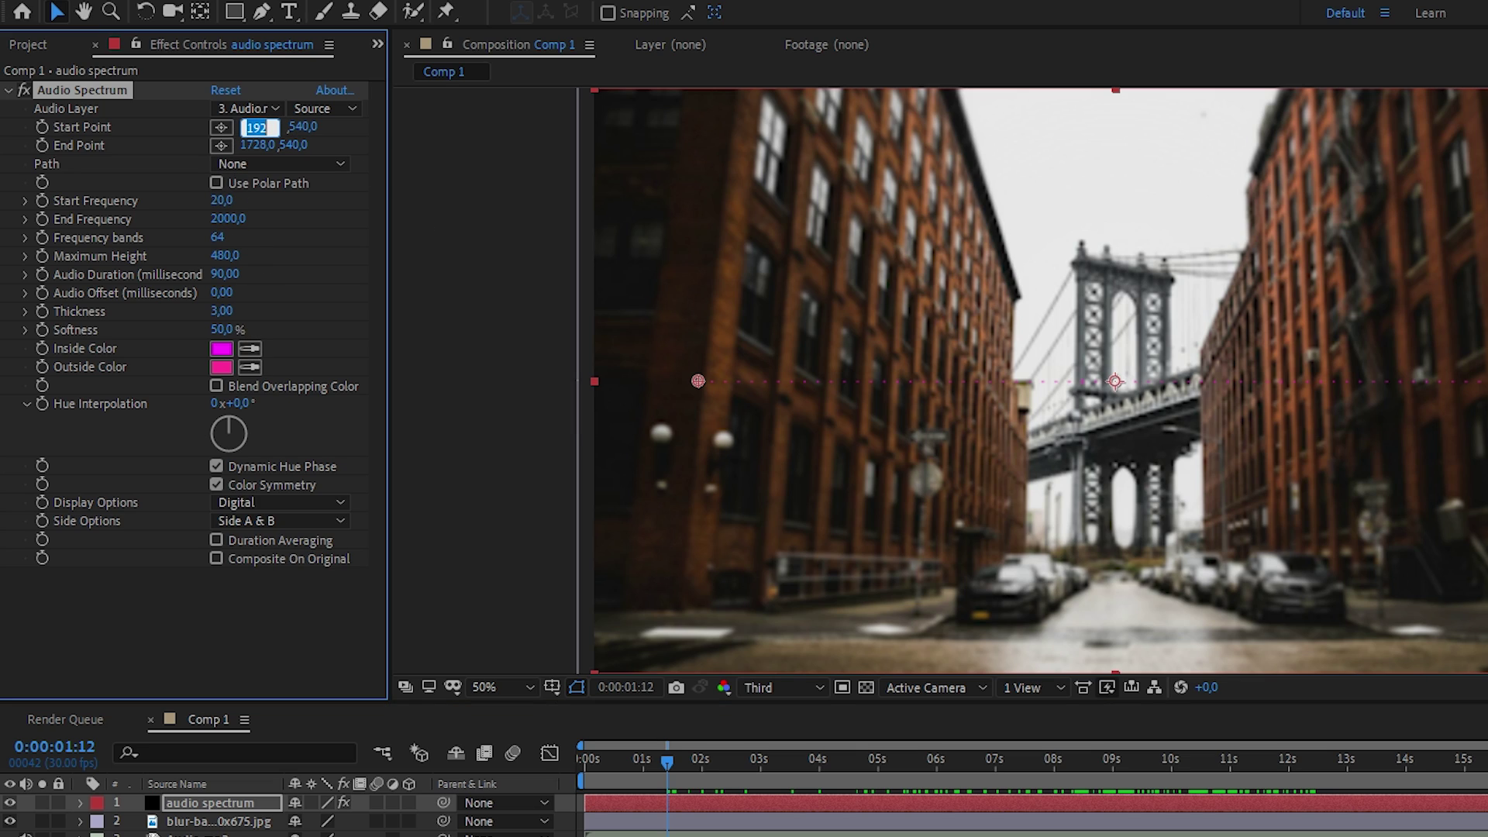
text(0)
click(159, 643)
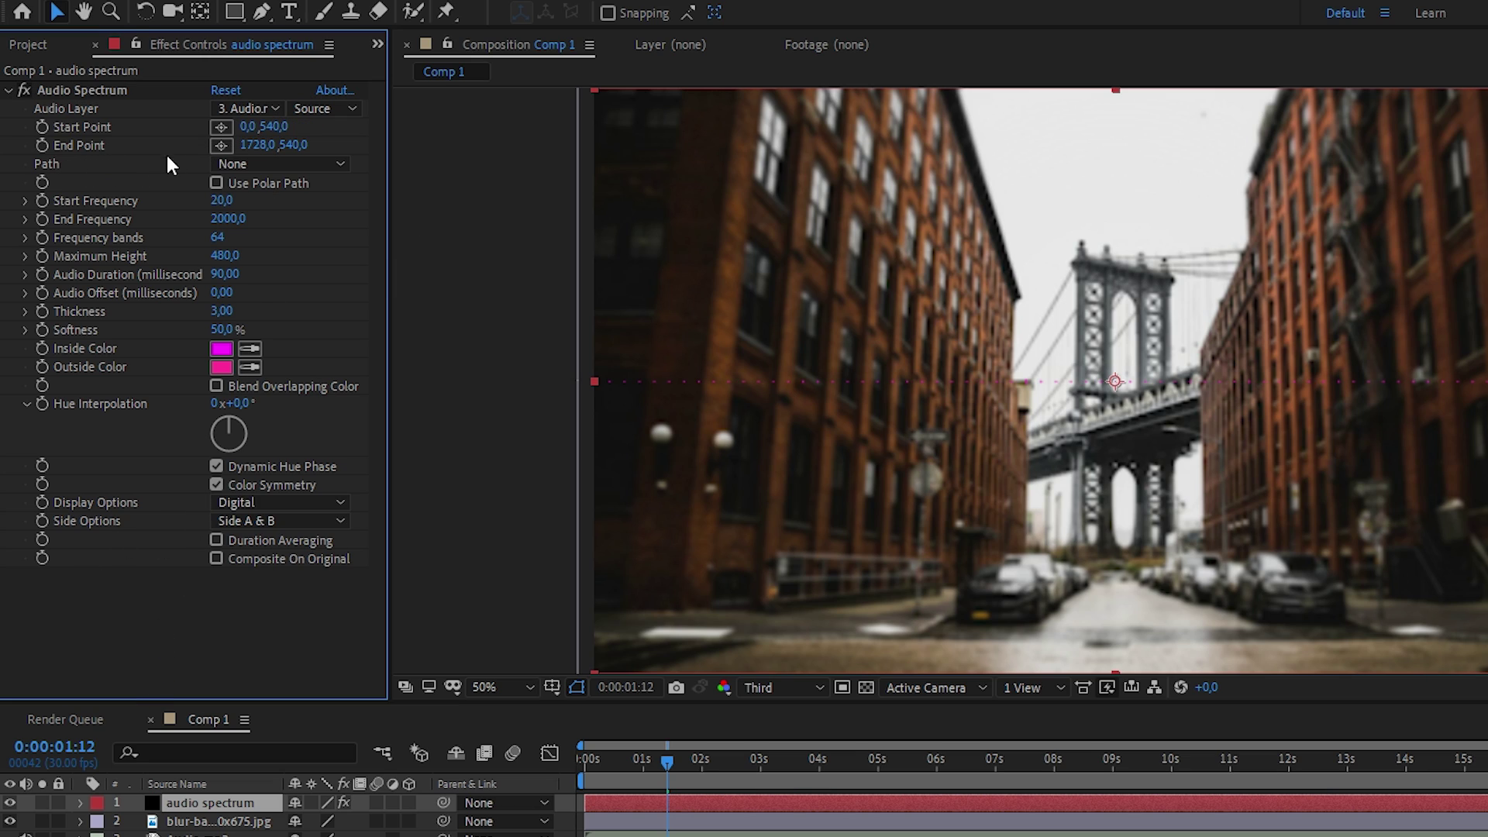
click(250, 147)
text(96)
text(0)
key(Return)
- Set End Frequency to 130 and Frequency bands to 2000
click(229, 220)
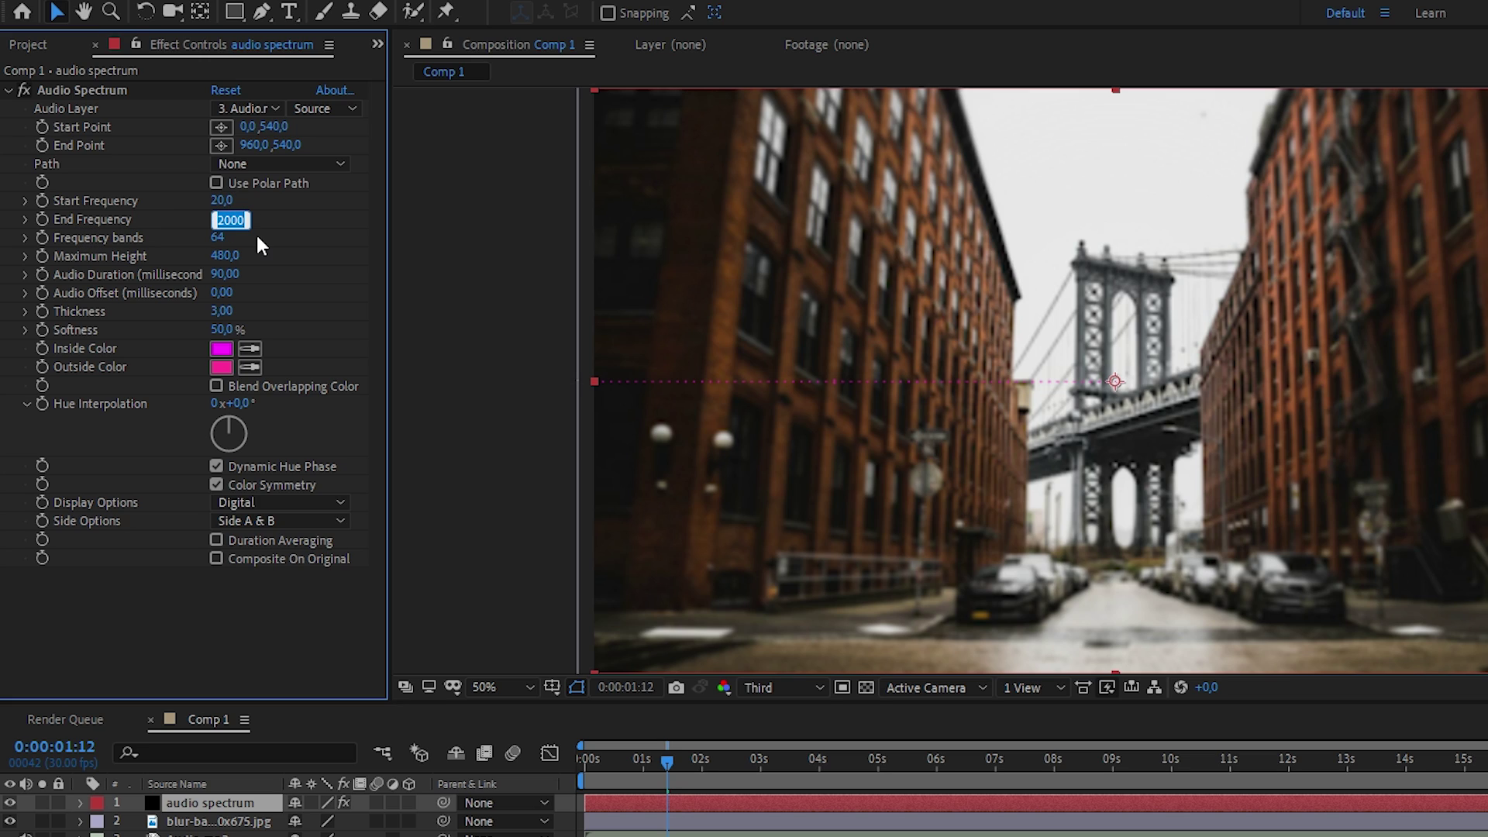
text(130)
click(95, 650)
click(218, 238)
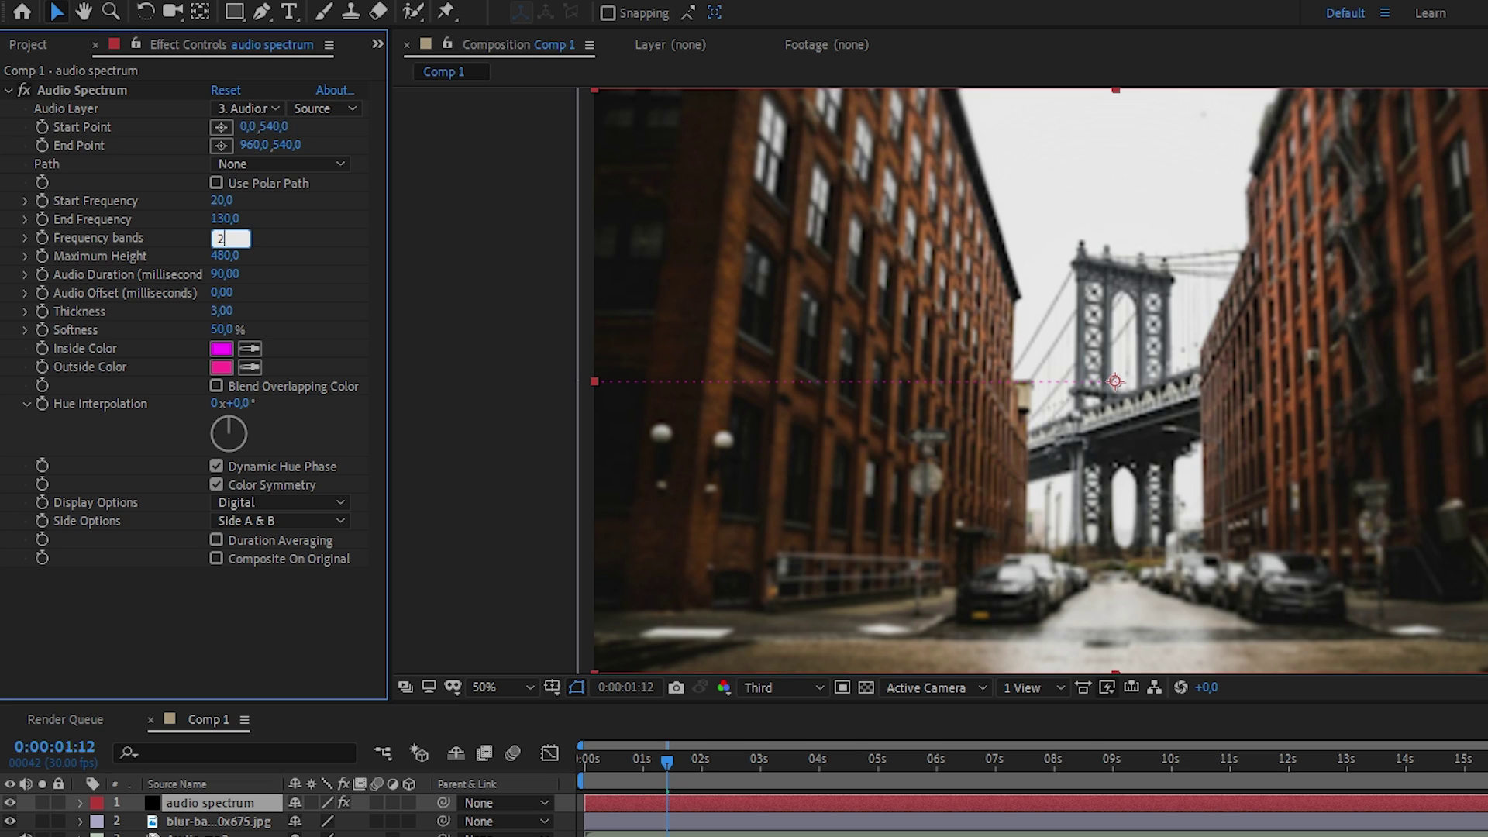
text(2000)
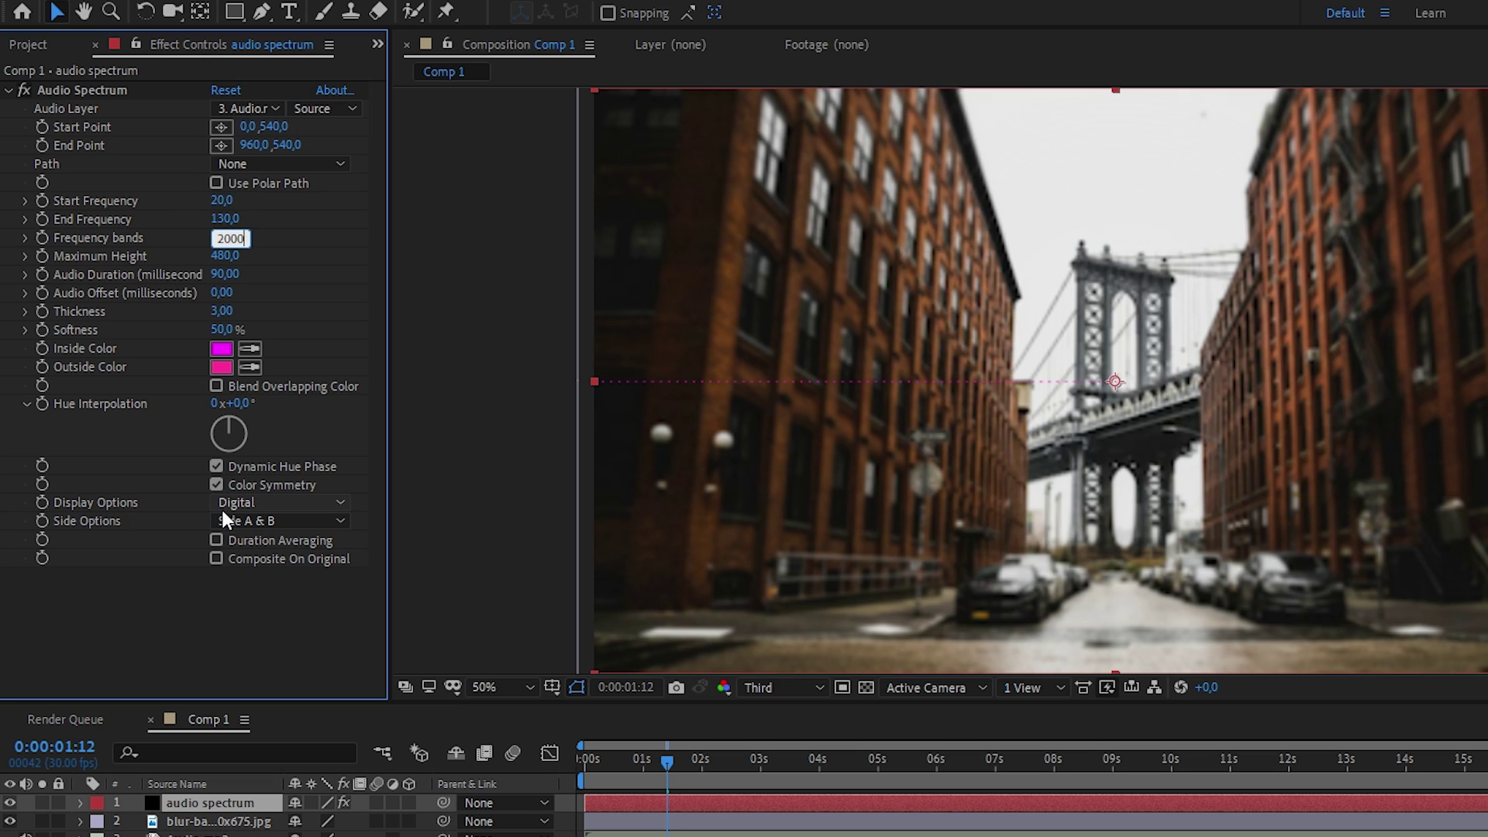
click(203, 581)
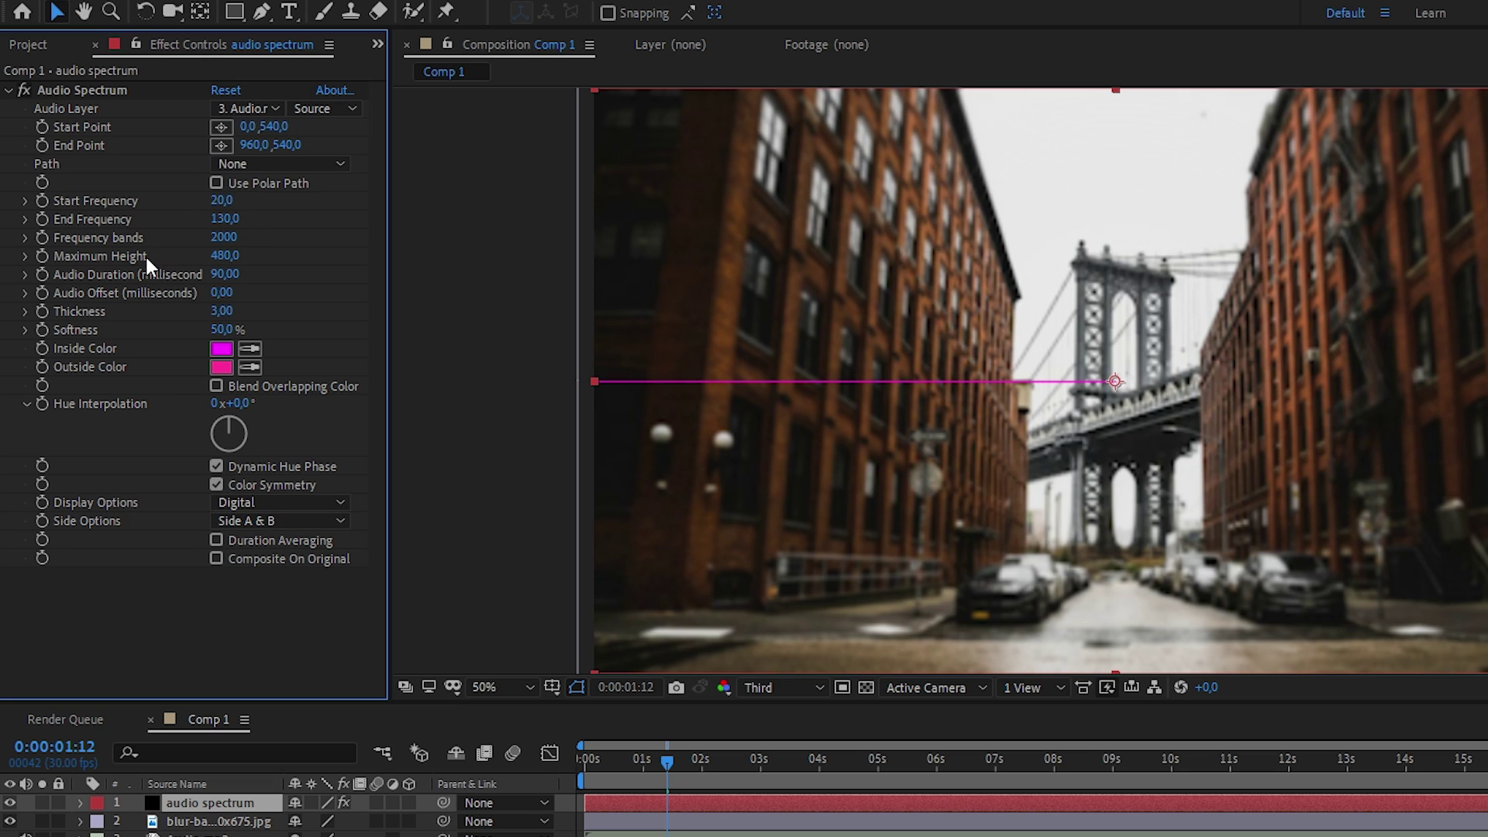
- Set Maximum Height 1000, Audio Duration 180 and Audio Offset -20, then preview later frames
click(221, 262)
text(1000)
click(107, 610)
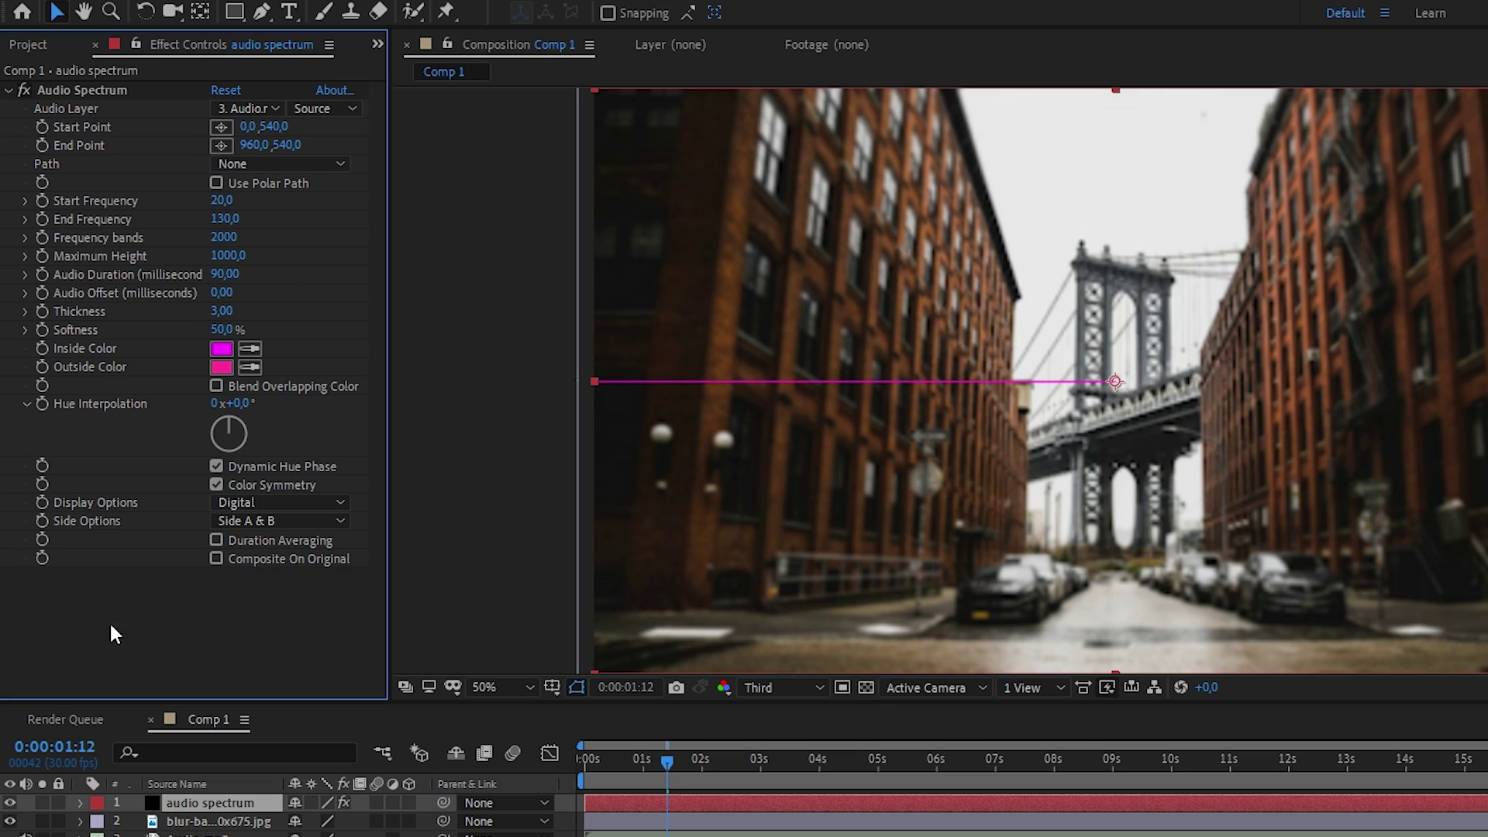
click(236, 276)
text(180)
click(176, 628)
click(224, 293)
text(-)
text(20)
click(67, 658)
mouse_move(668, 772)
mouse_down()
mouse_move(801, 586)
mouse_move(834, 591)
mouse_move(820, 586)
mouse_up()
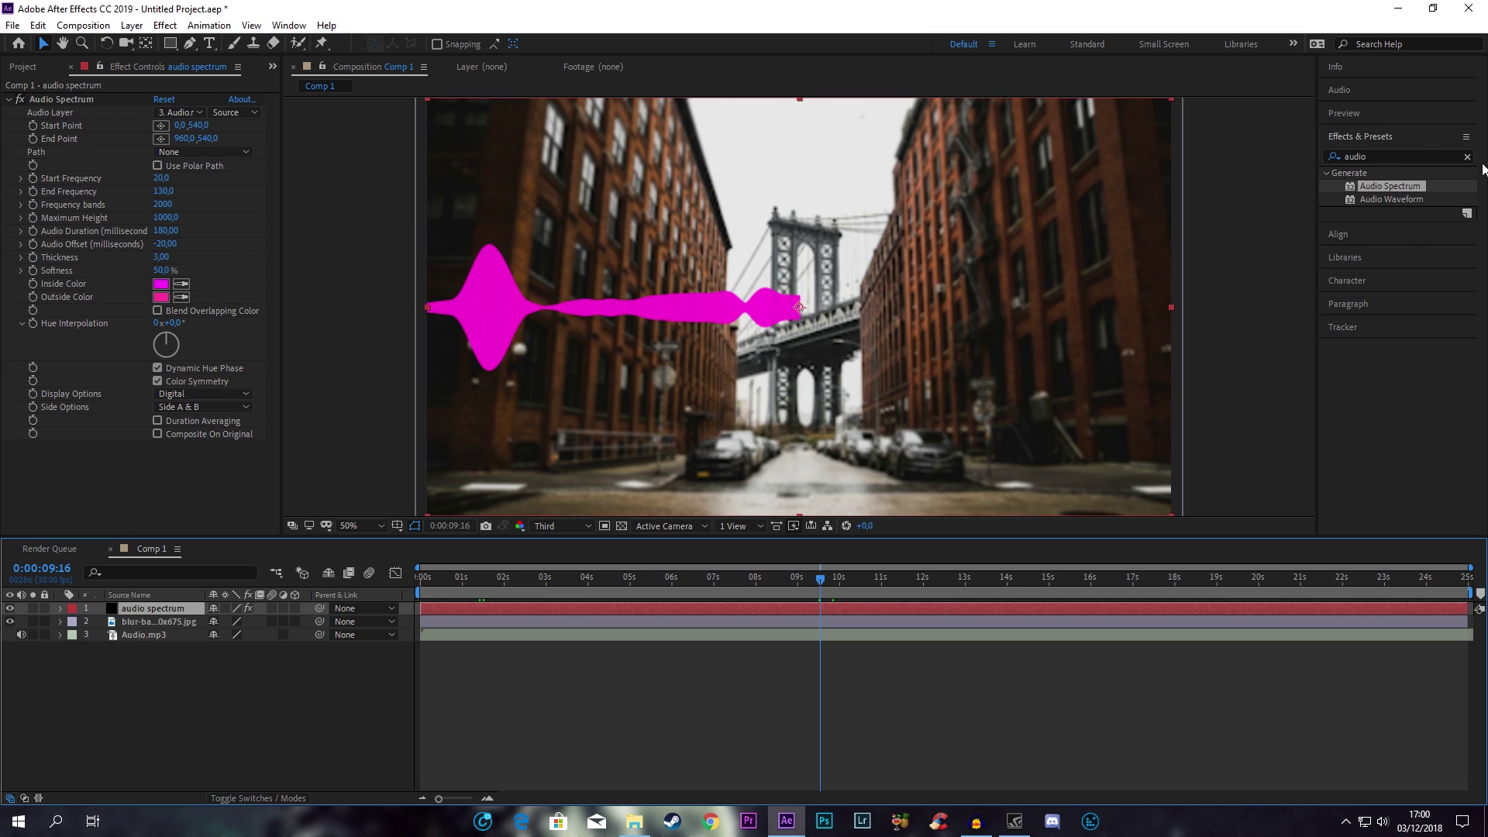
- Apply the Polar Coordinates effect to the audio spectrum layer
click(1467, 157)
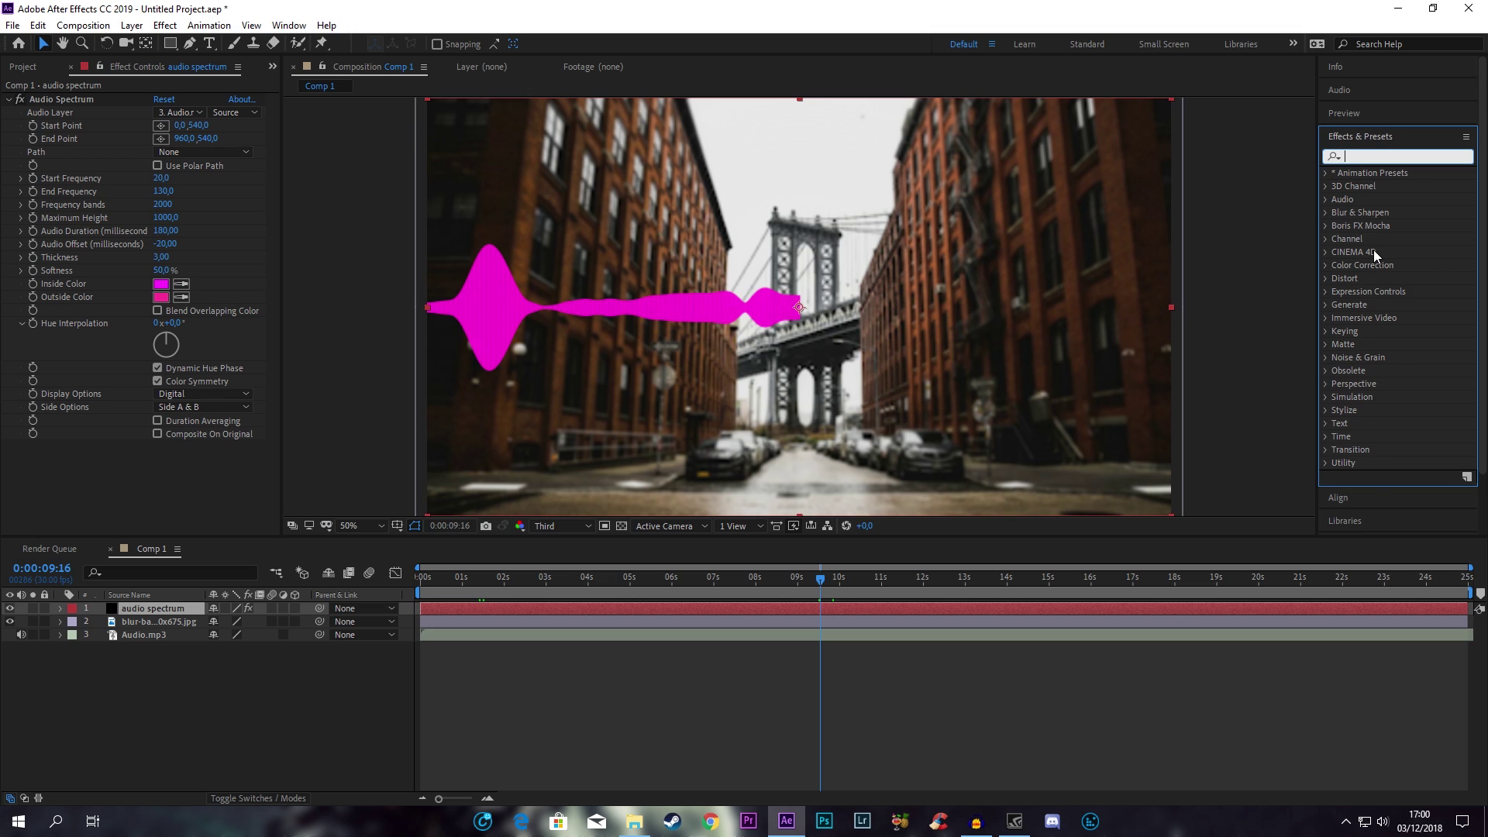
text(polar)
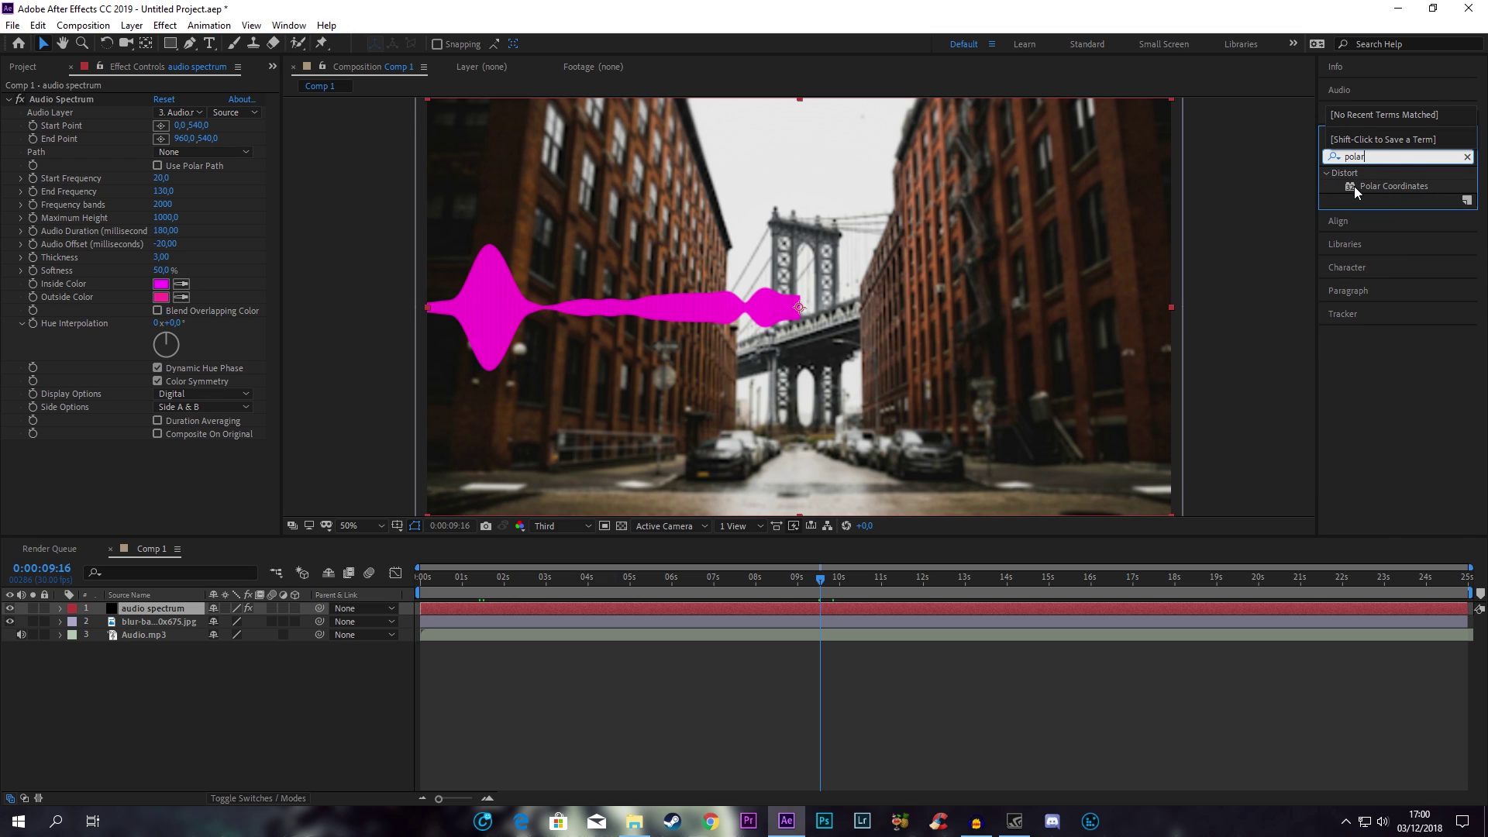
click(1387, 186)
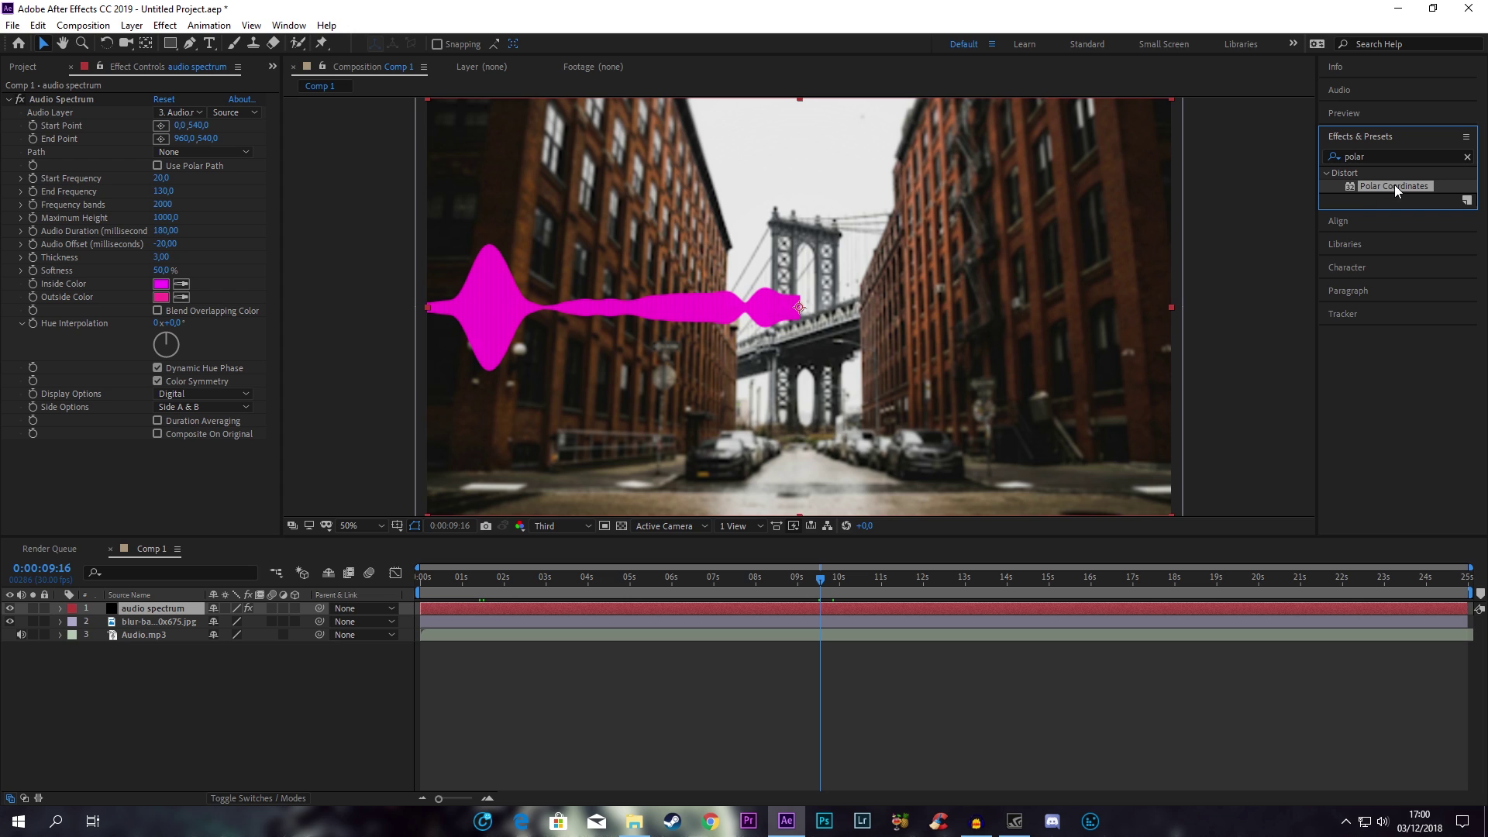
drag(1394, 184, 134, 614)
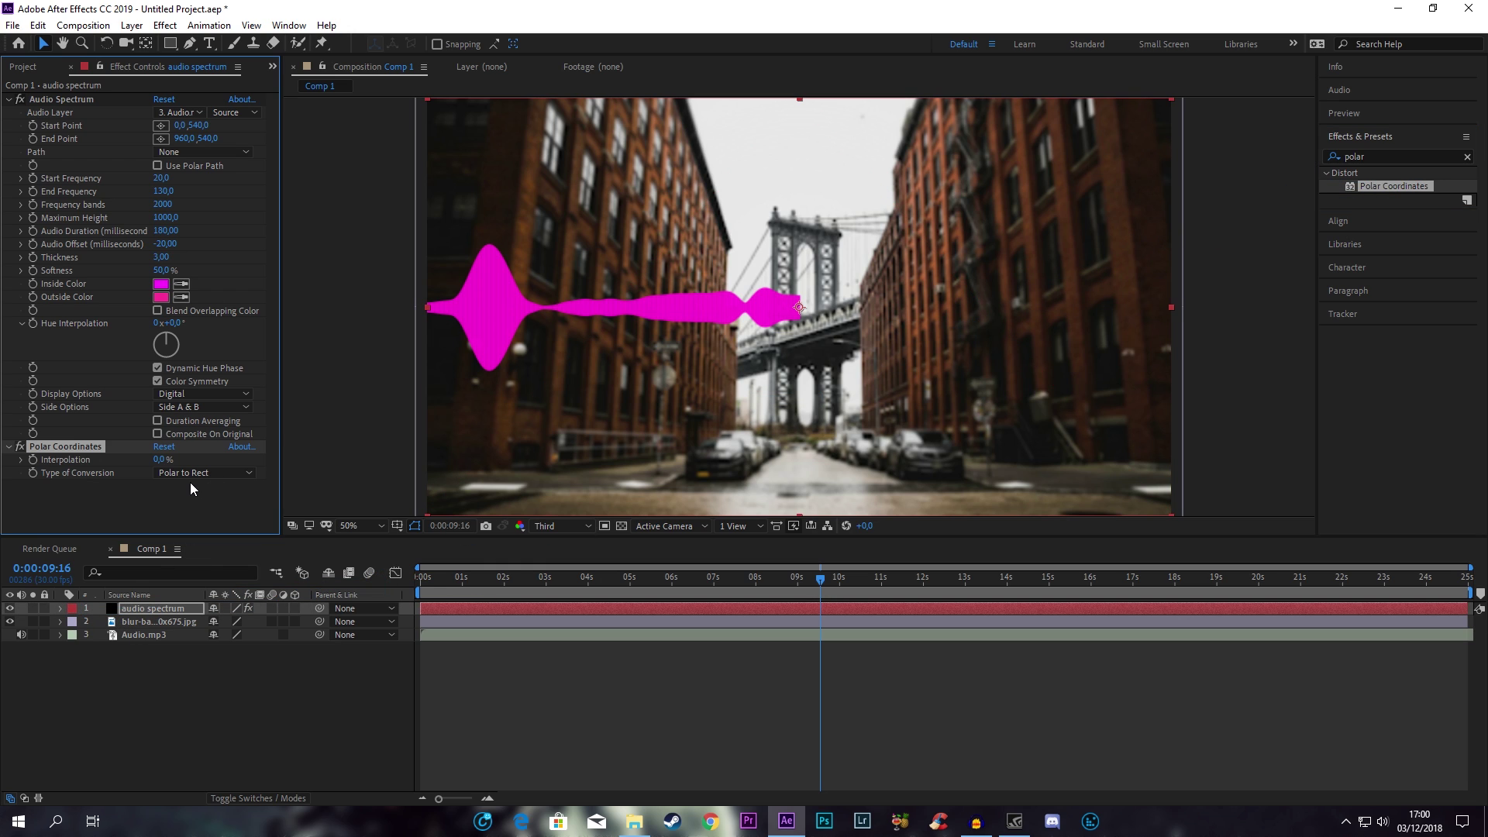
- Set Polar Coordinates to Rect to Polar at 100% interpolation and show spectrum Side B only
click(197, 475)
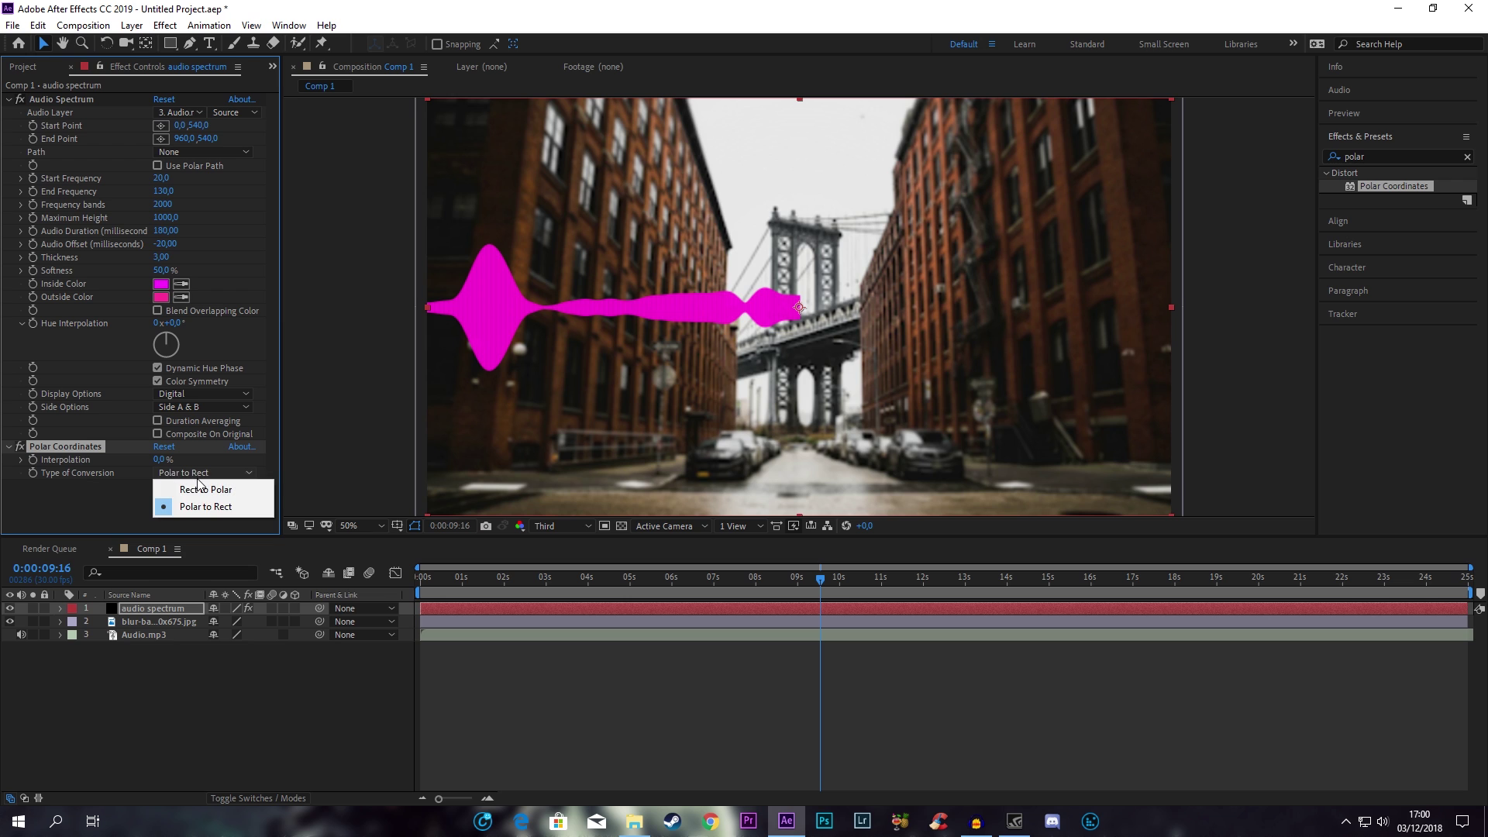
click(206, 490)
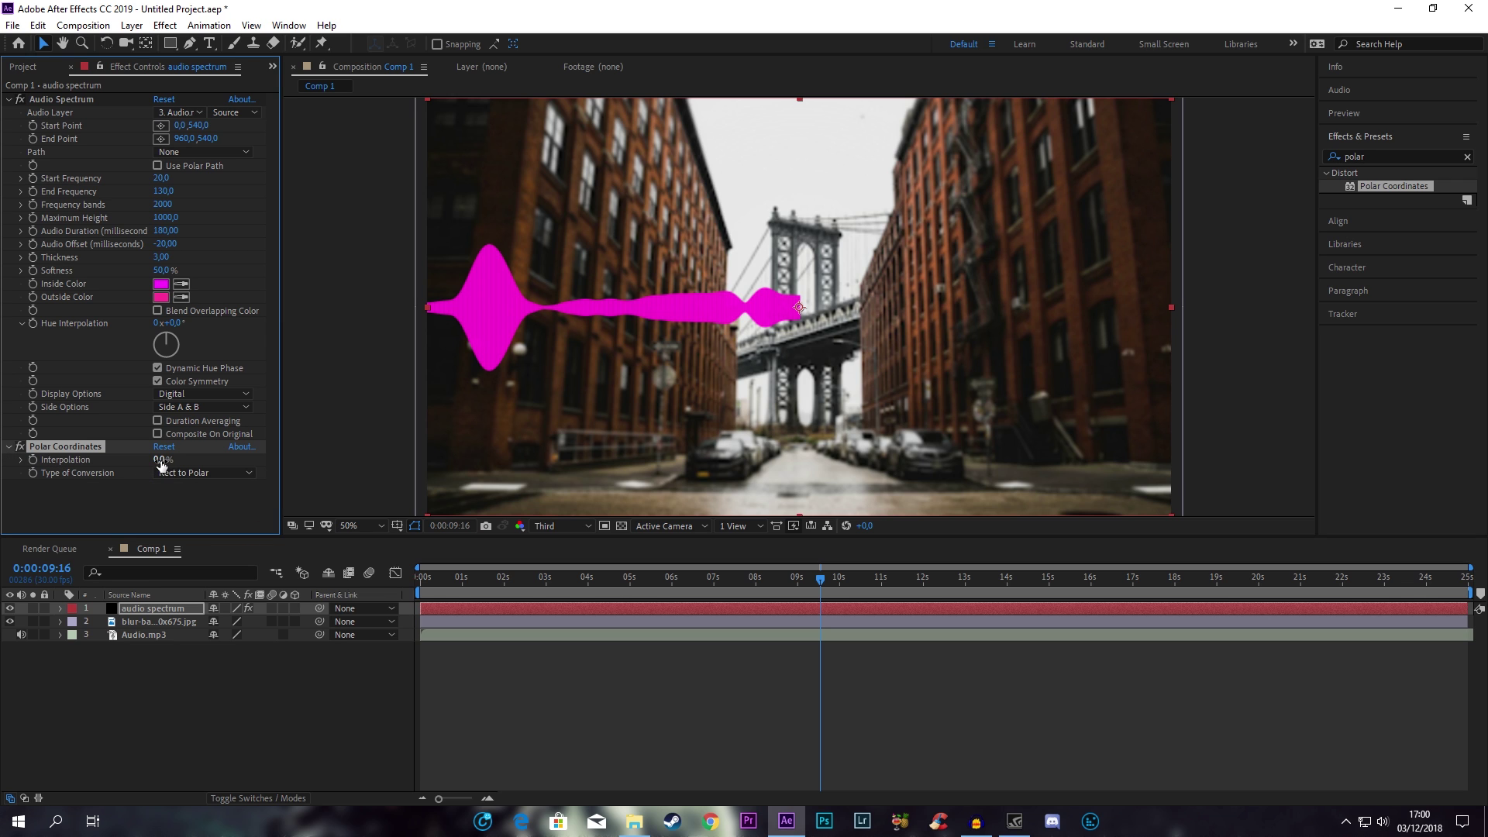
drag(162, 460, 350, 467)
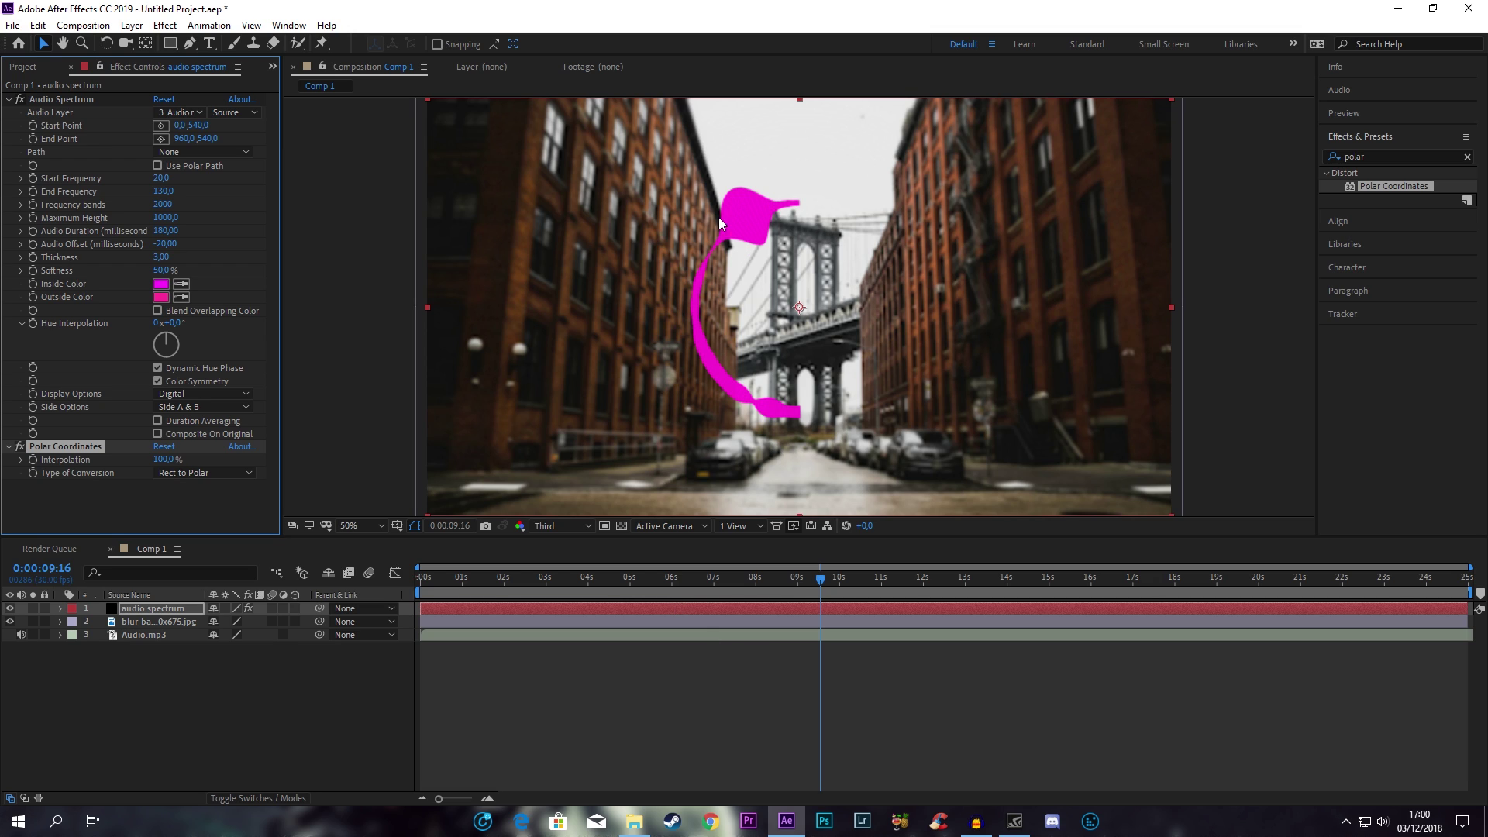
click(200, 407)
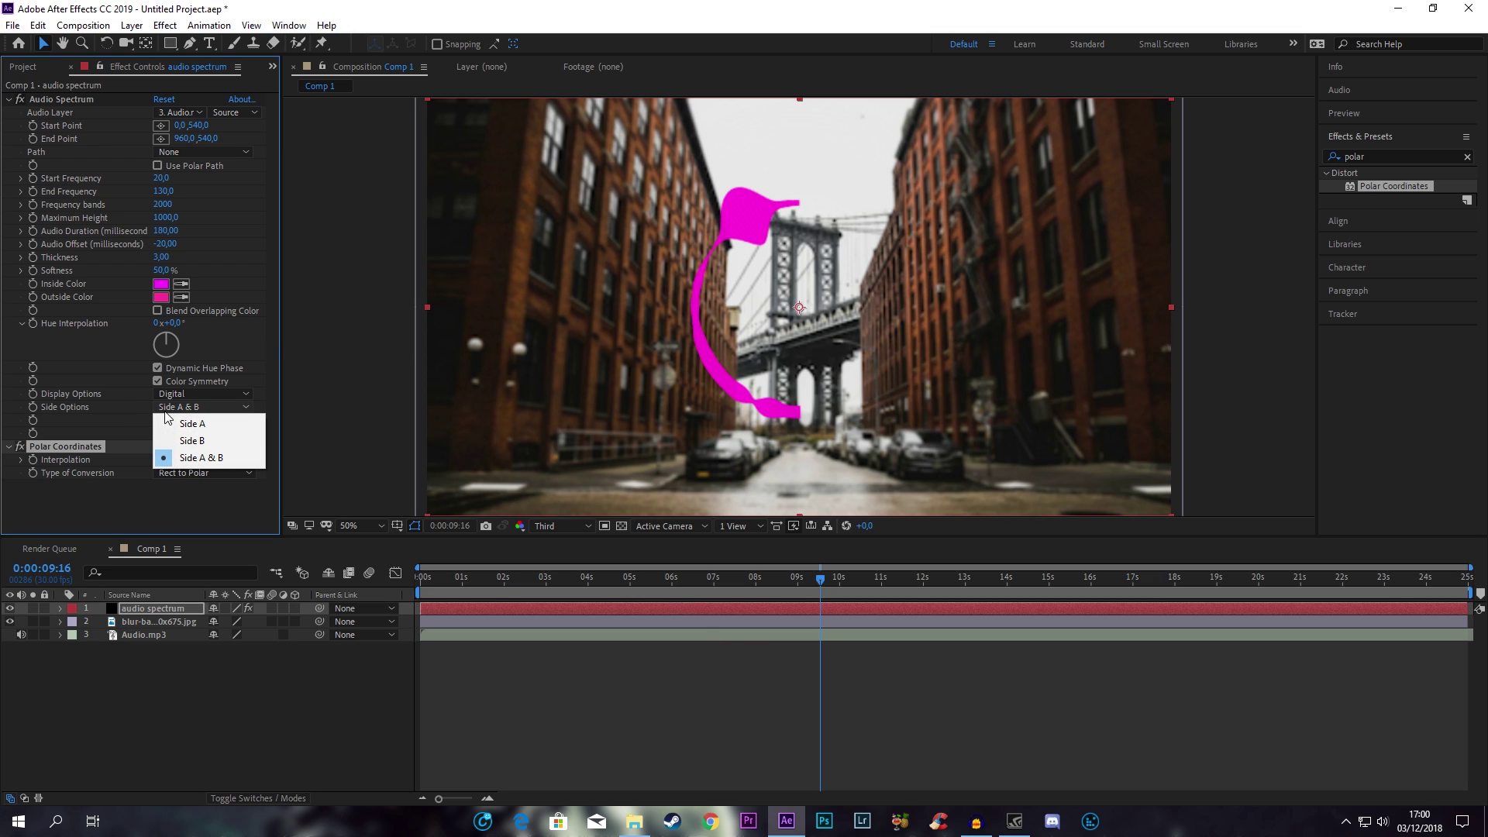
click(191, 441)
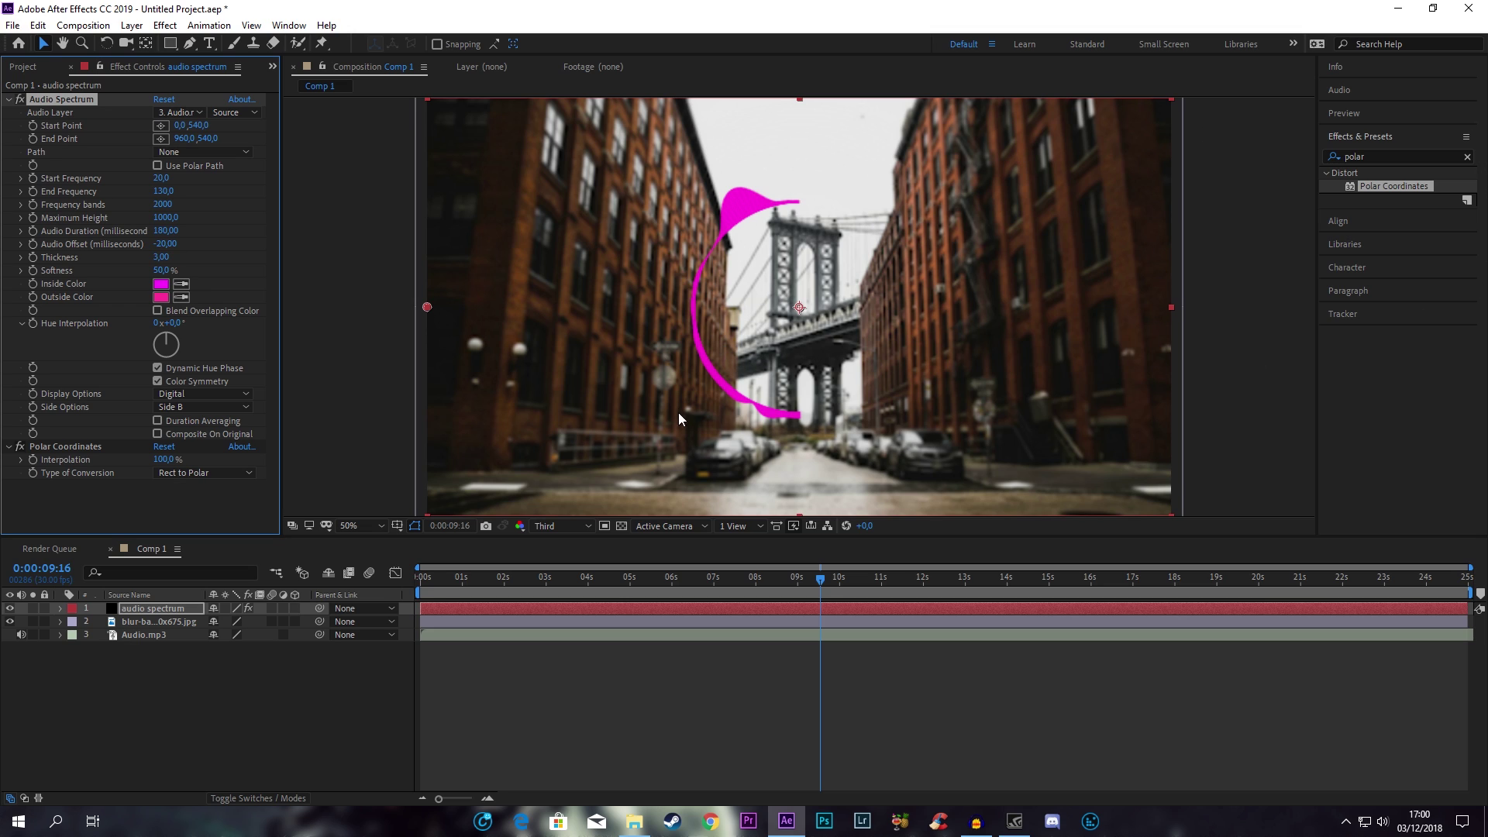
click(1469, 171)
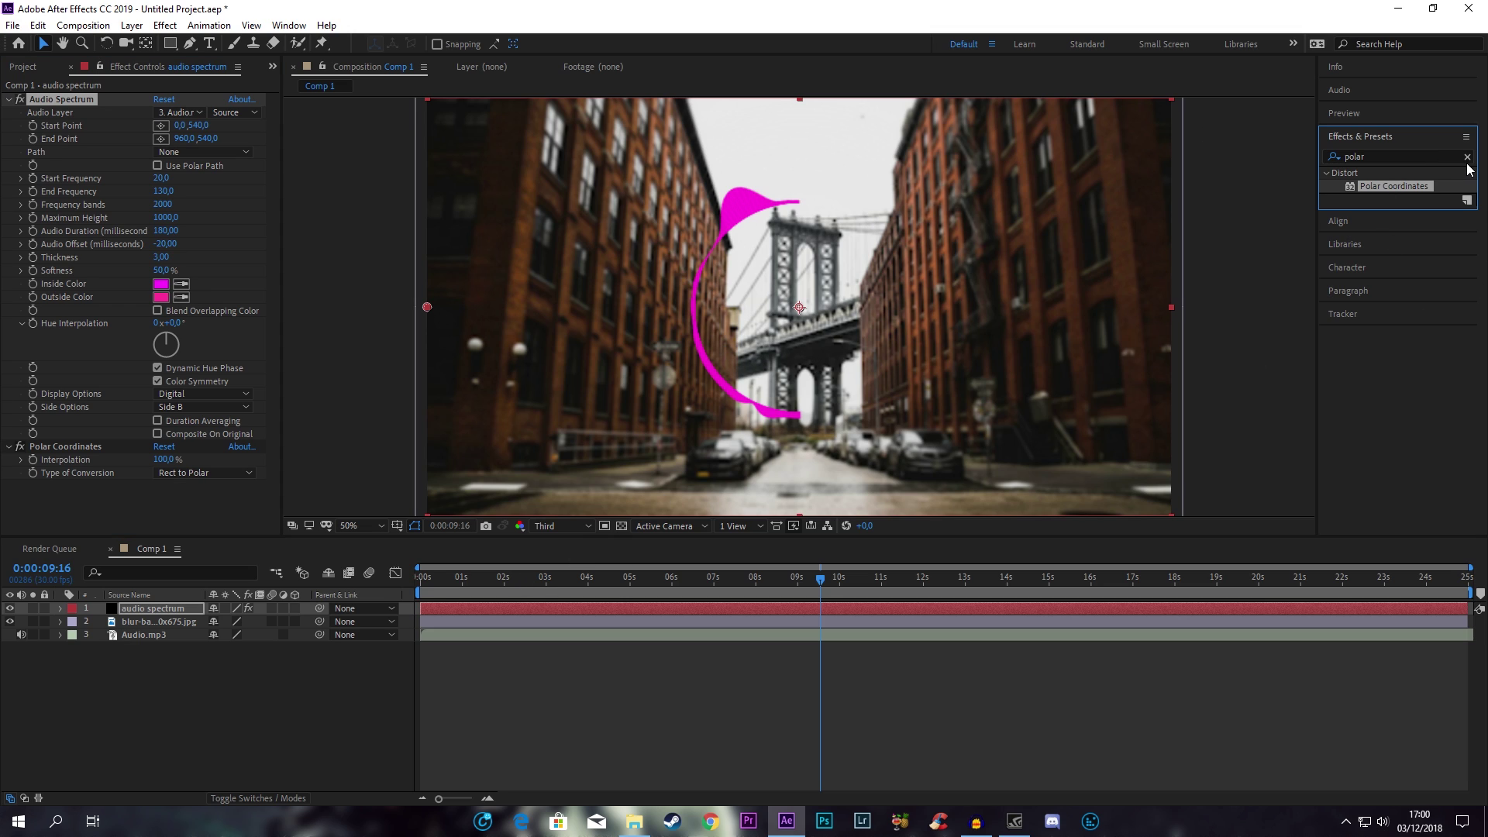
- Add a Mirror effect with Reflection Center at 960,540 to close the arc into a ring
click(1467, 157)
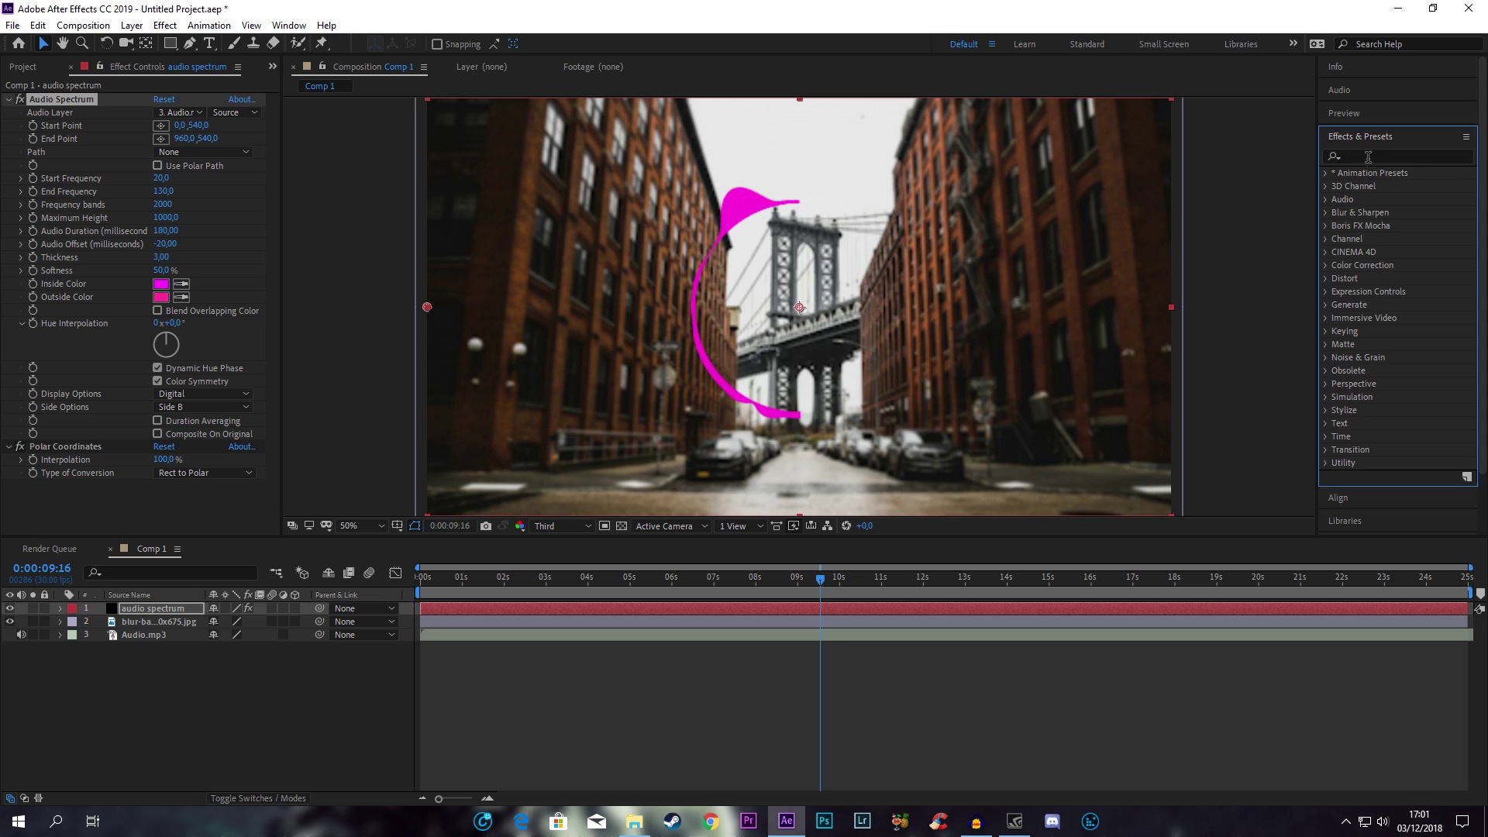
text(mi)
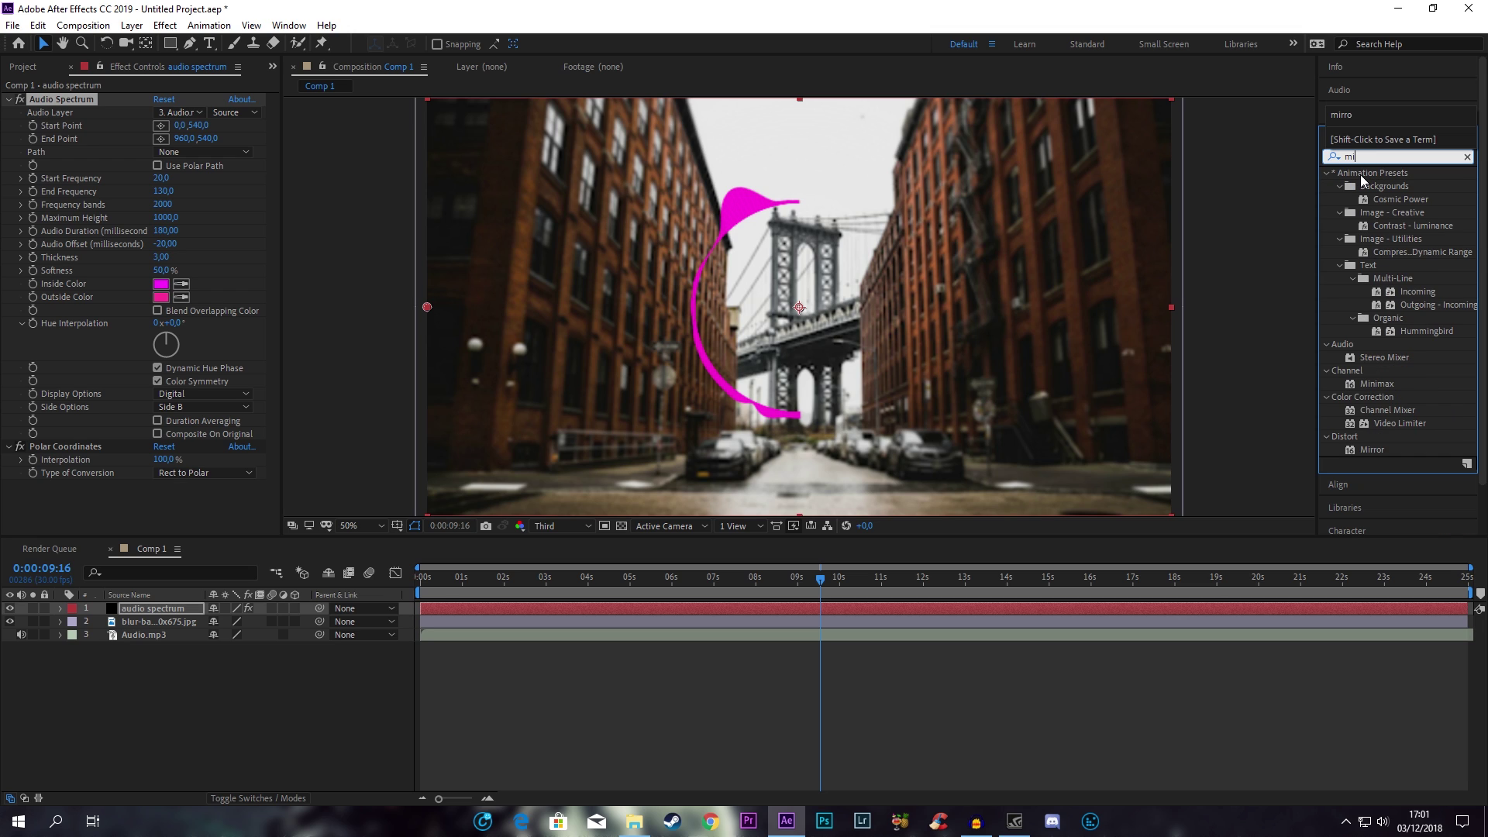
text(rr)
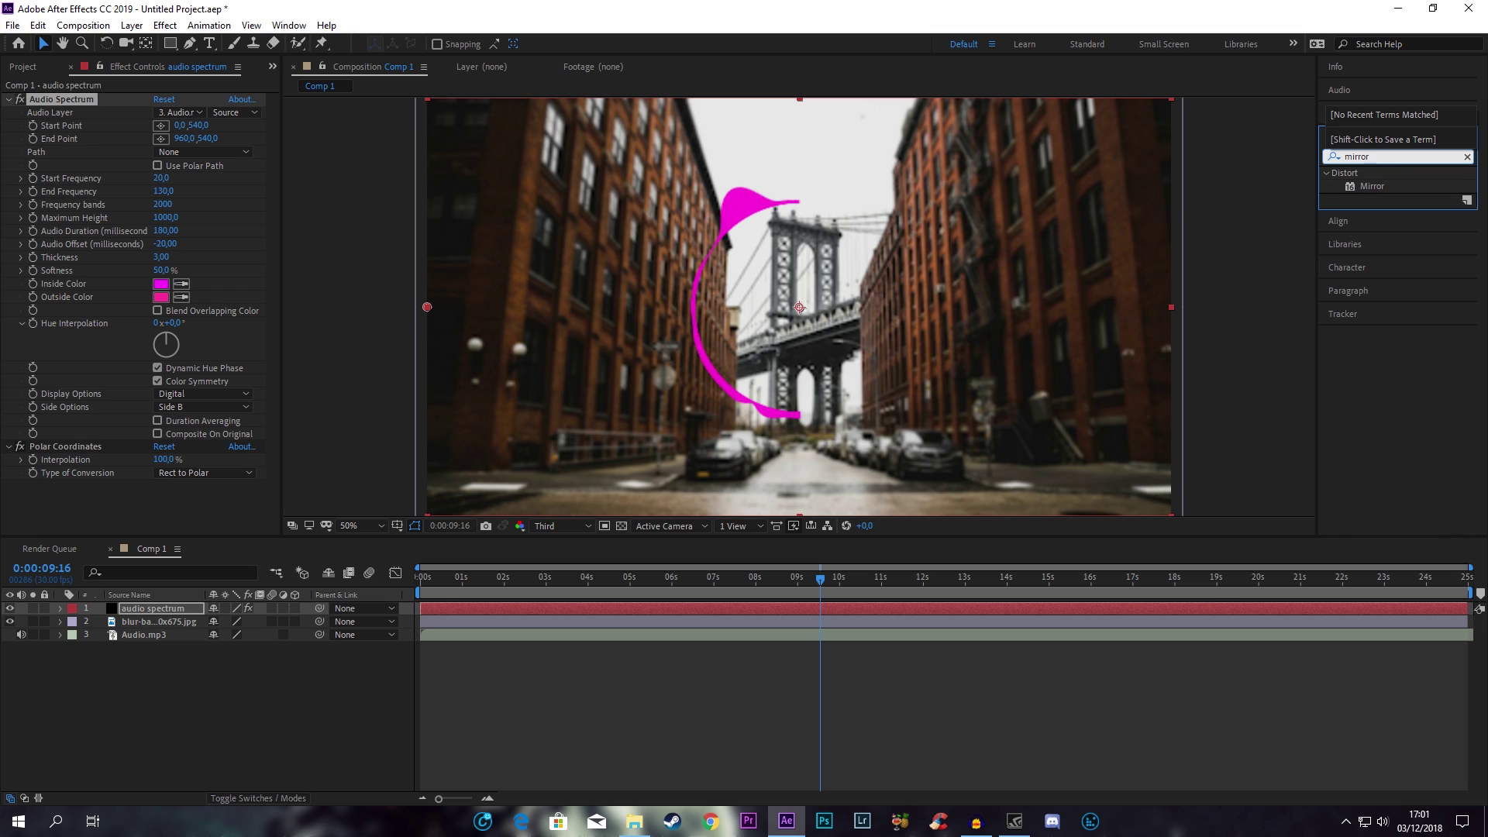
click(1365, 189)
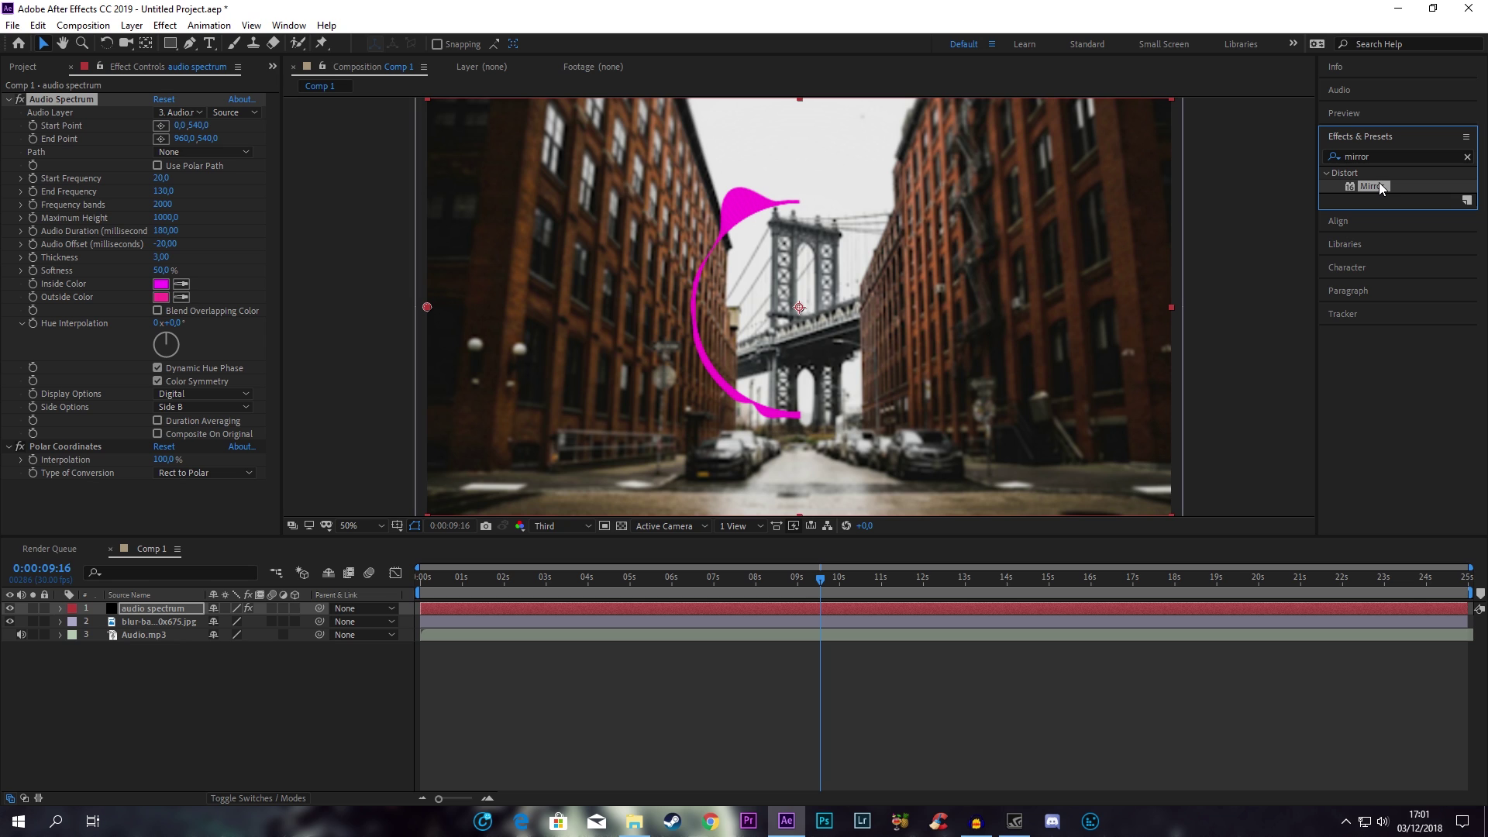
mouse_move(1379, 186)
mouse_down()
mouse_move(170, 613)
mouse_move(177, 594)
mouse_up()
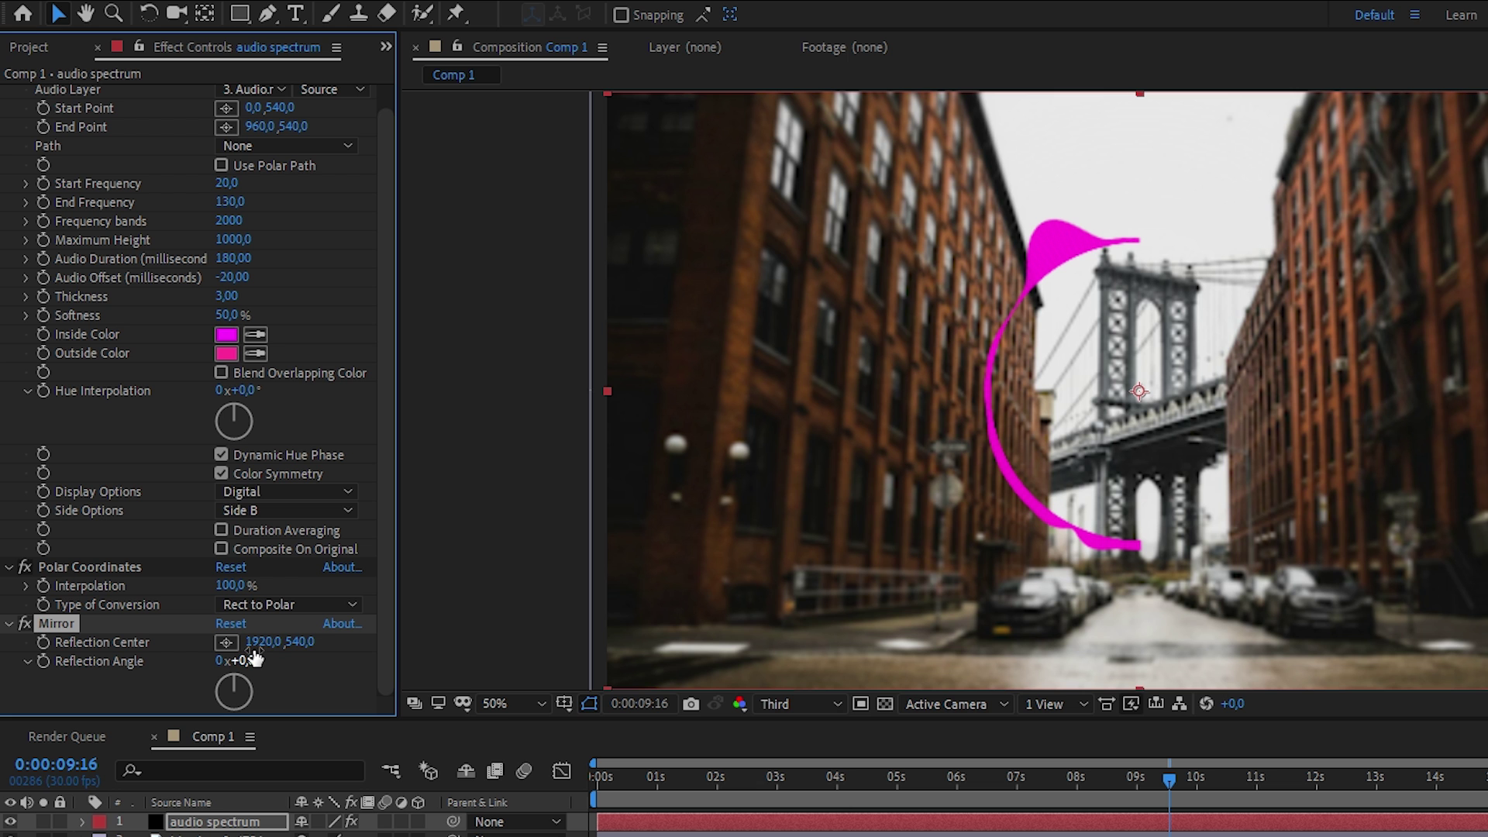
click(262, 642)
text(960)
key(Return)
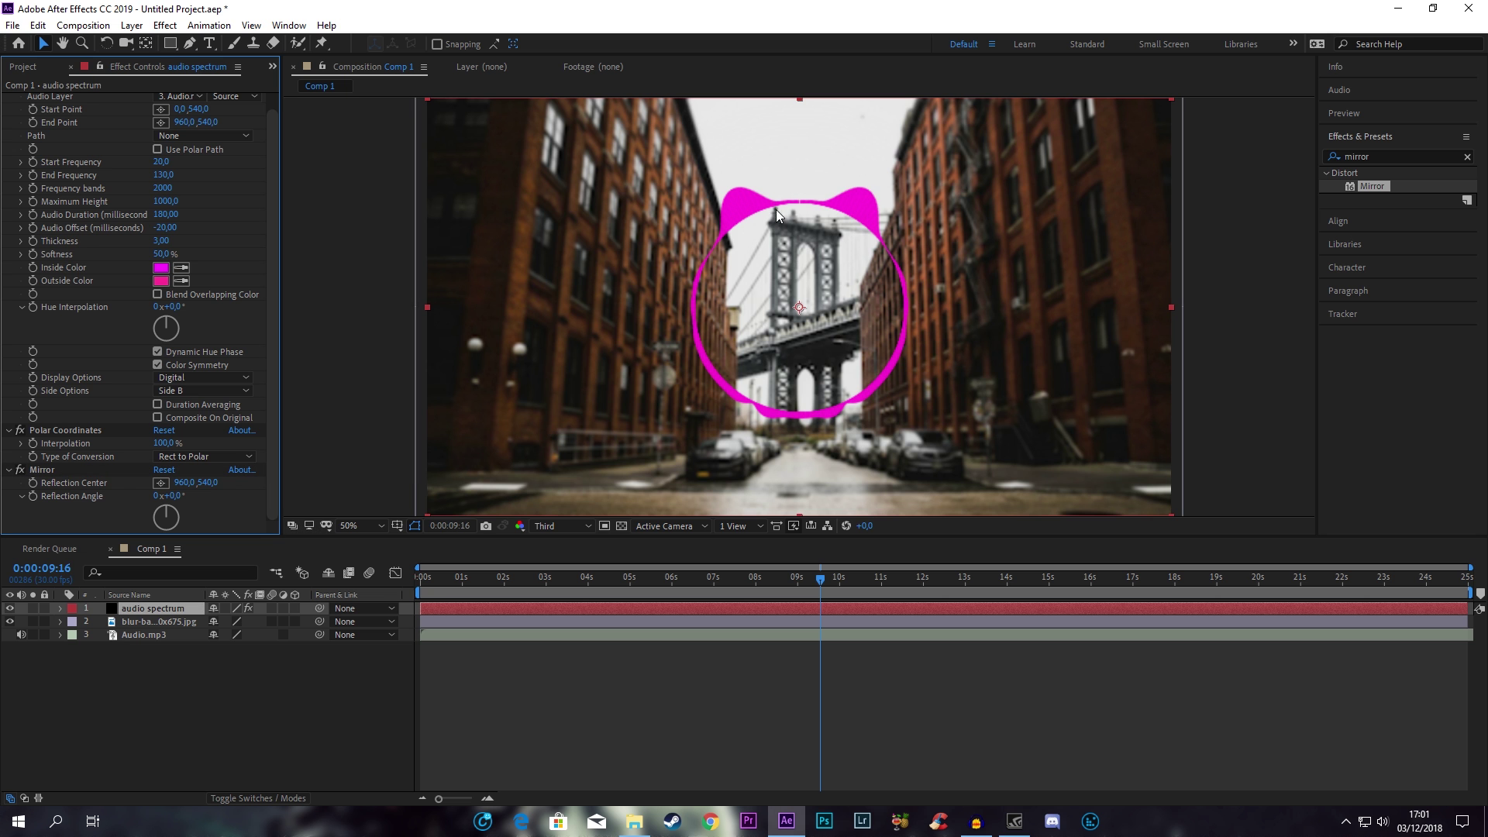
click(779, 579)
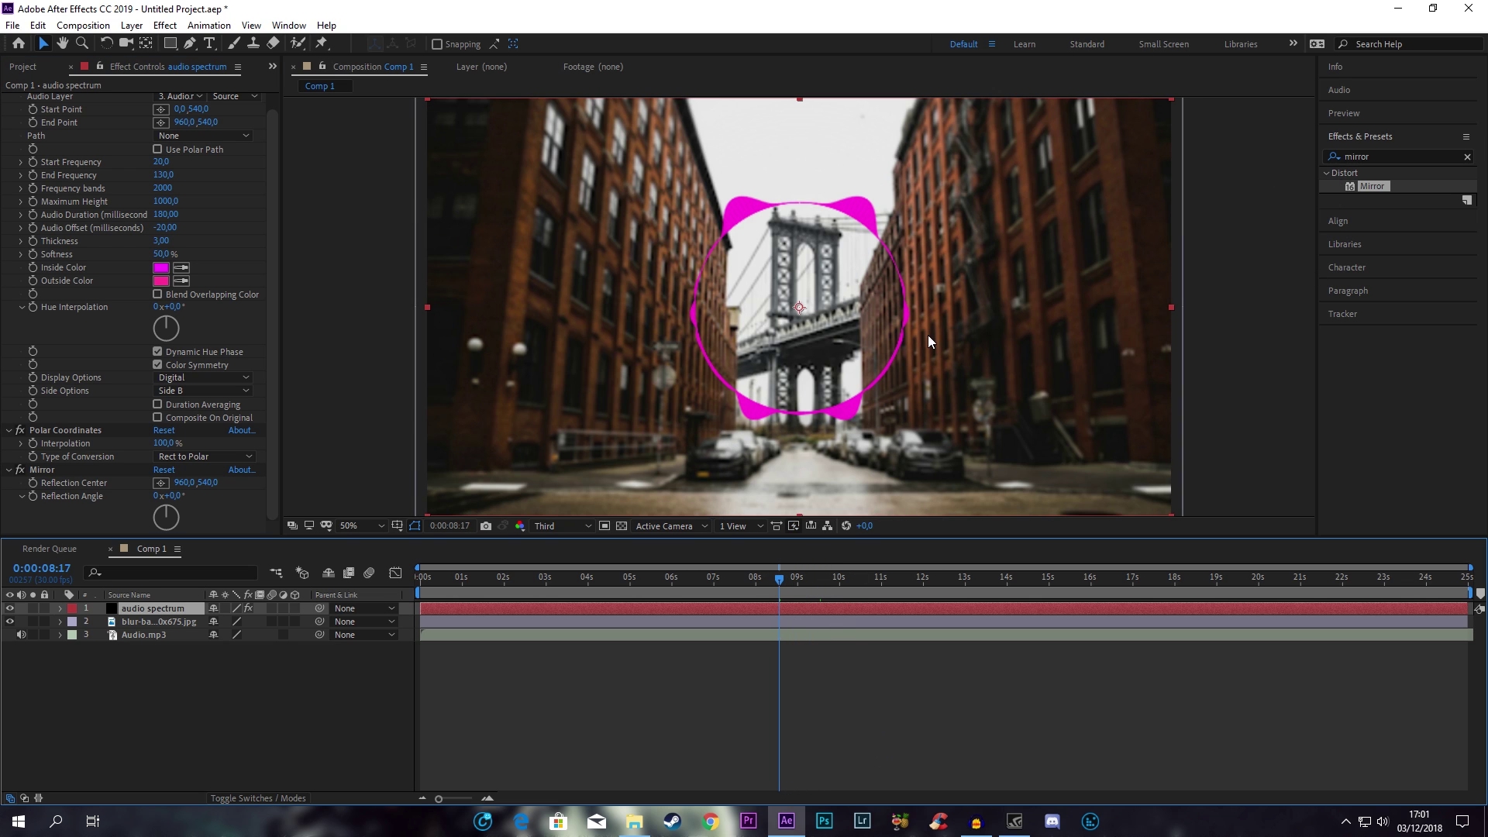
- Apply Effect > Generate > 4-Color Gradient to the audio spectrum layer
click(1467, 157)
click(169, 27)
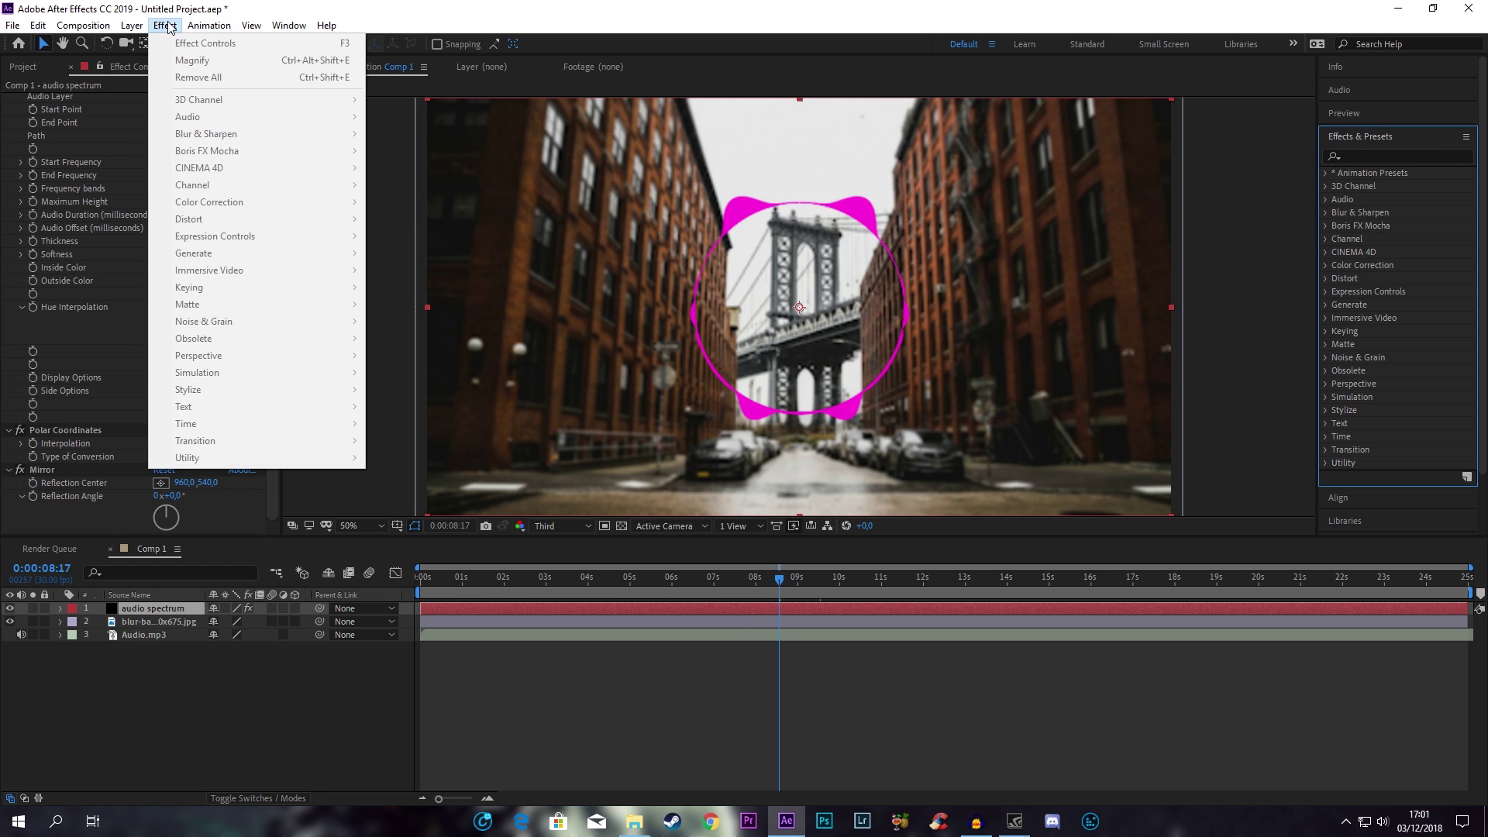
click(187, 688)
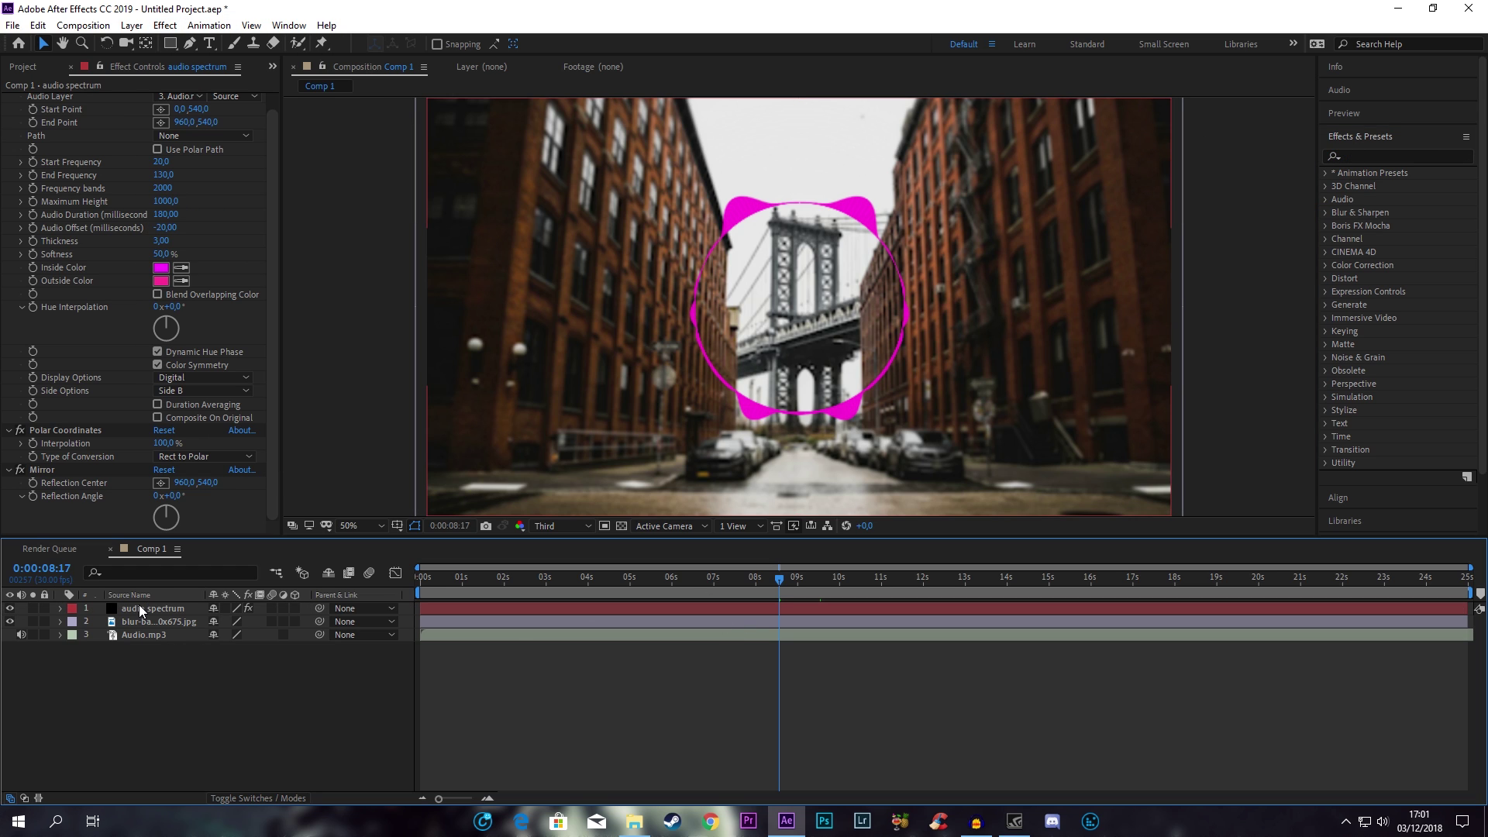
click(138, 609)
click(166, 27)
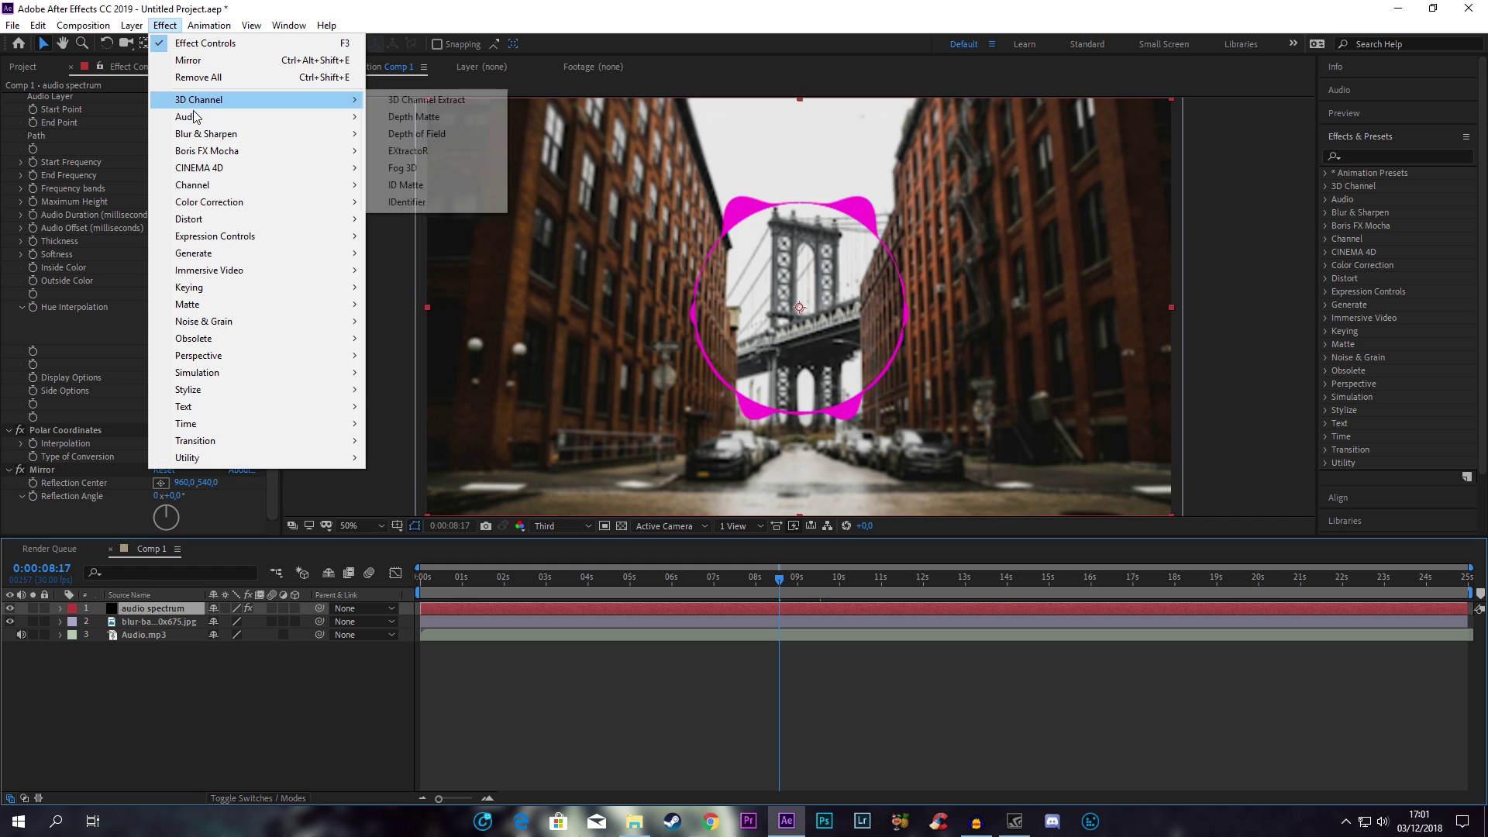
mouse_move(271, 254)
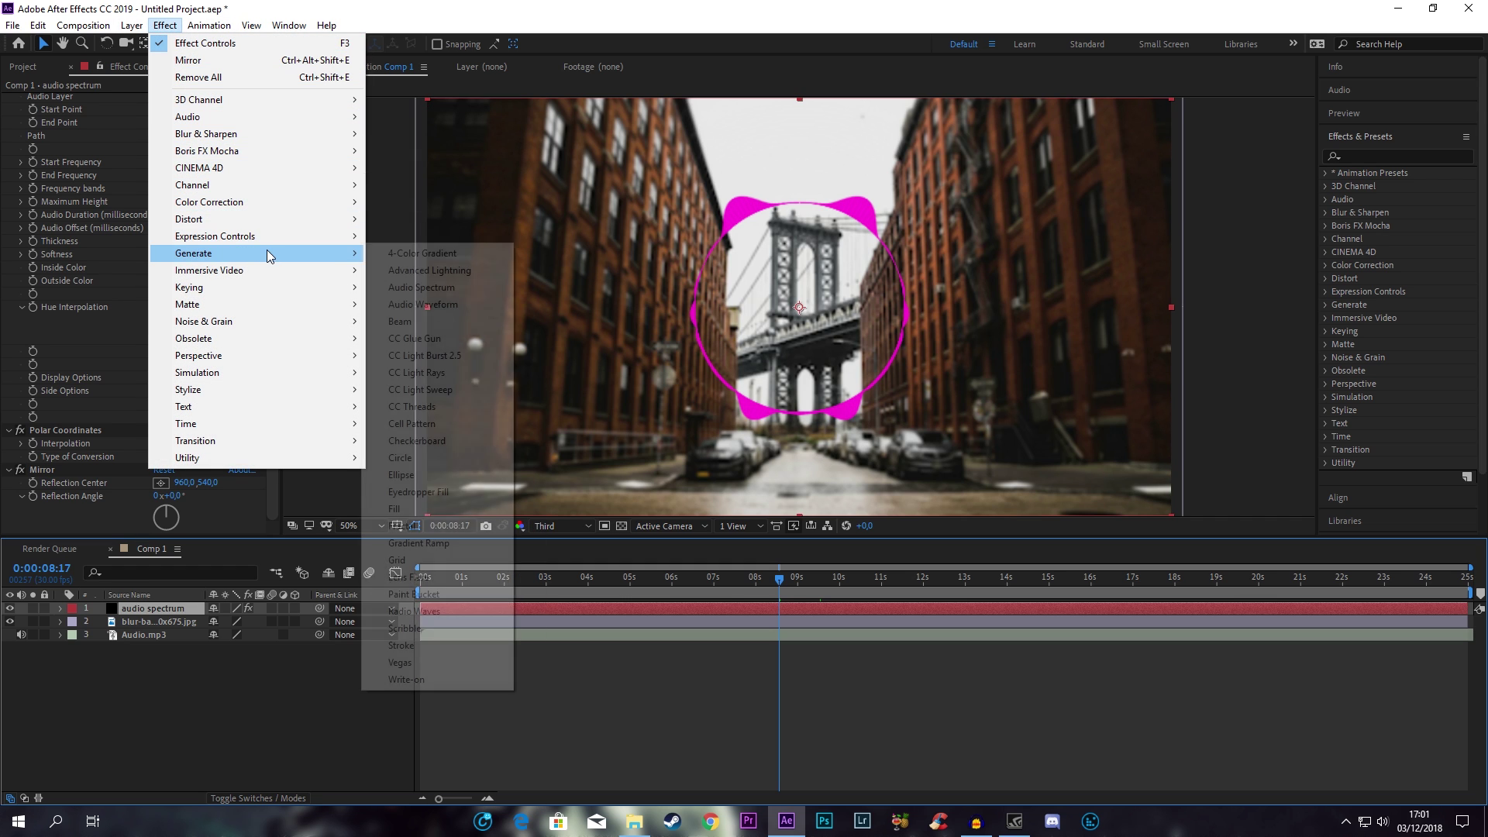
click(447, 256)
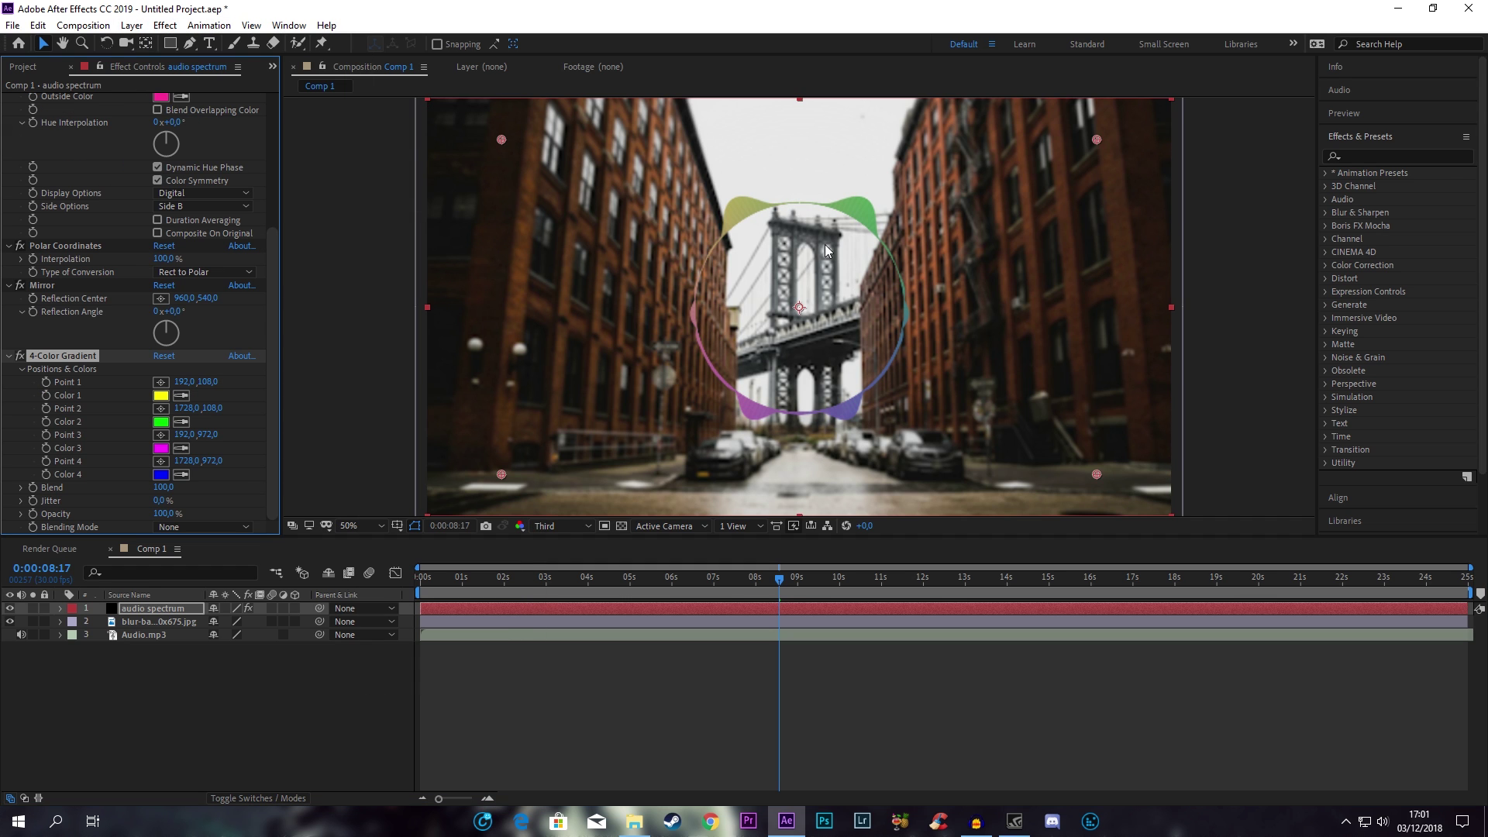
drag(788, 577, 819, 585)
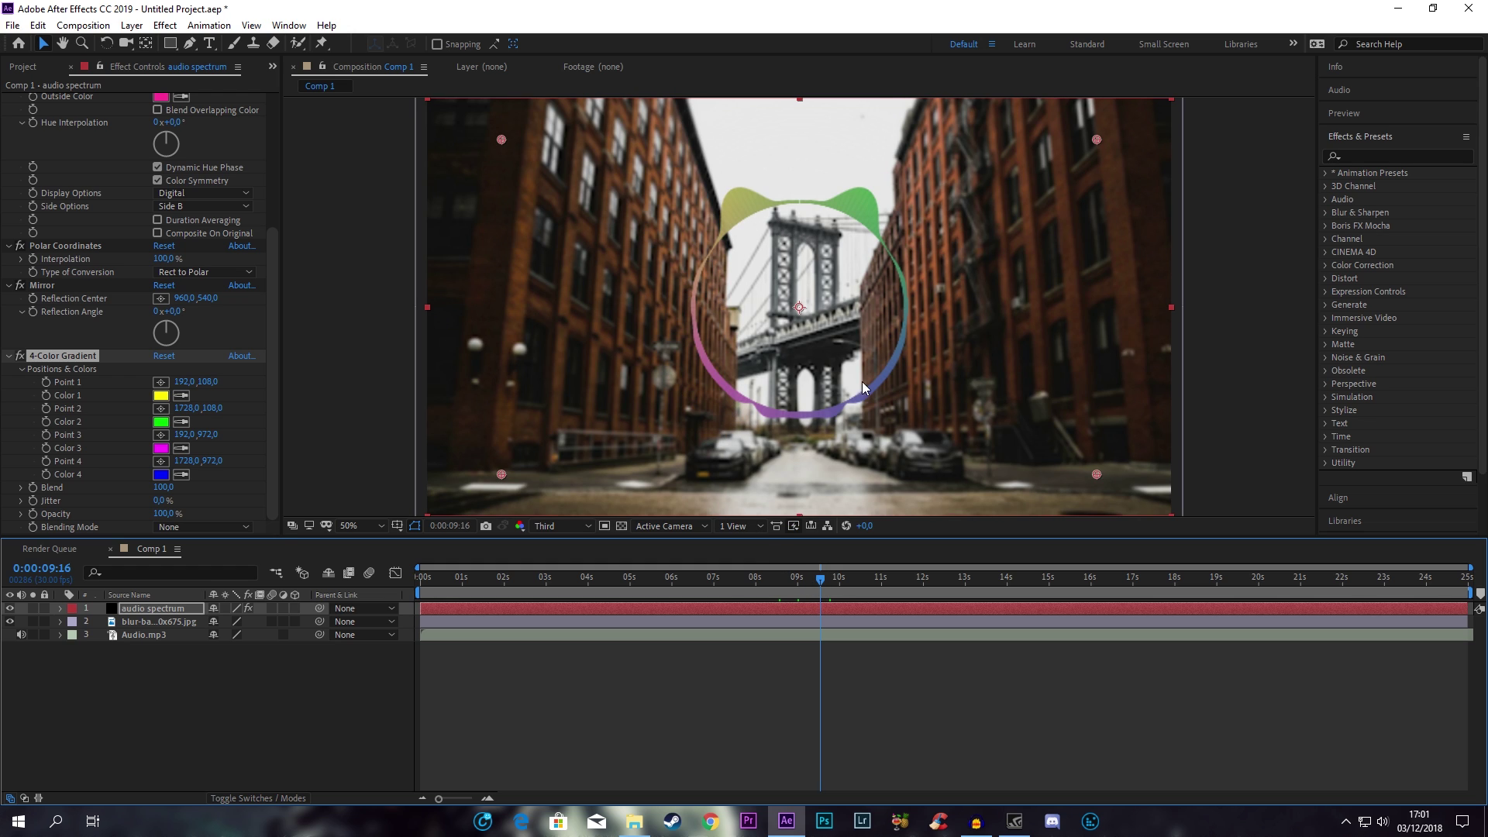
- Change gradient Colors 1 and 2 from yellow and green to orange
click(160, 395)
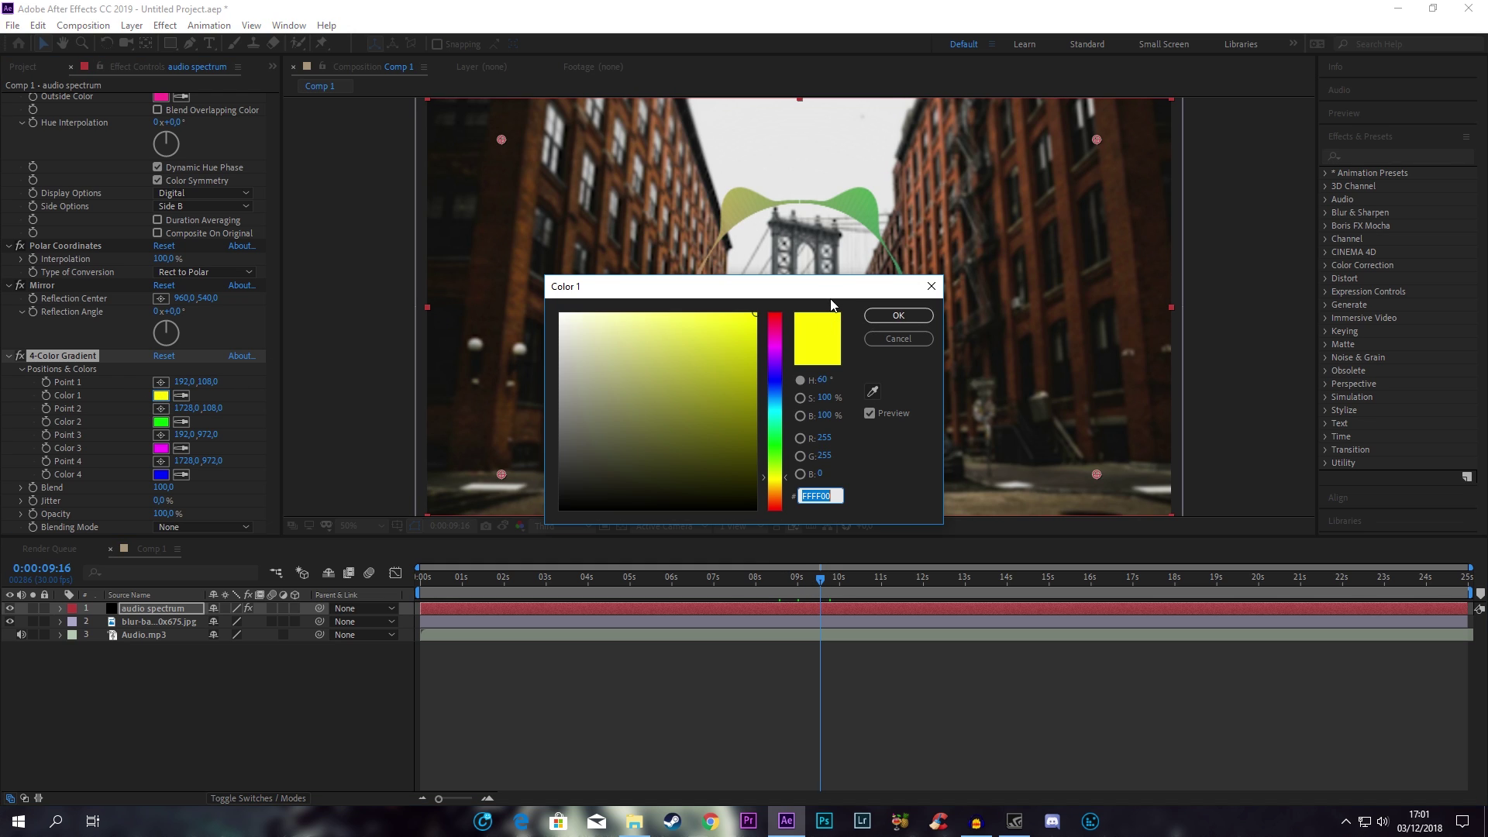
drag(834, 287, 1137, 275)
drag(1077, 378, 1078, 487)
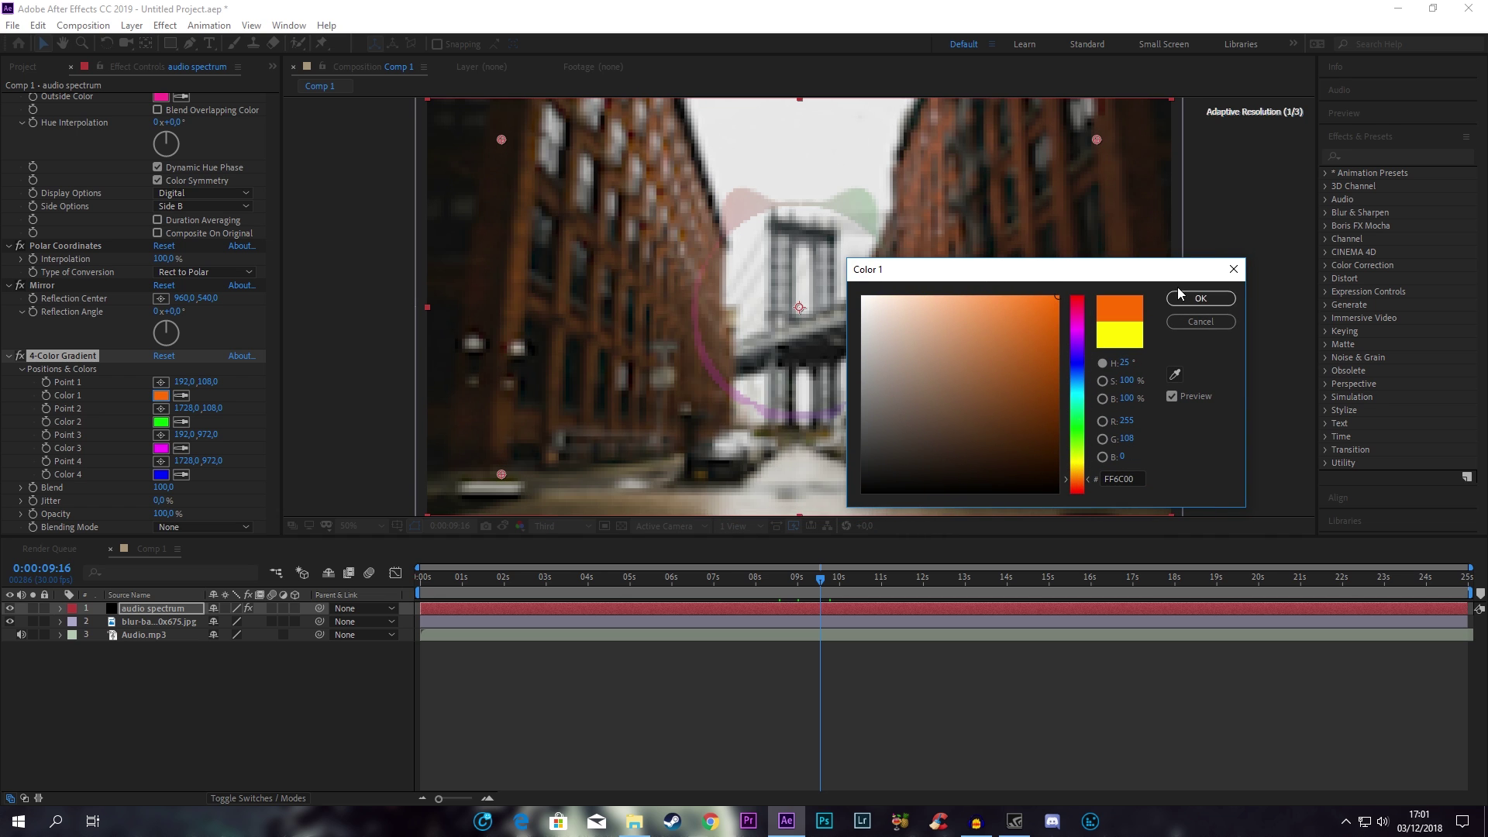
click(1182, 296)
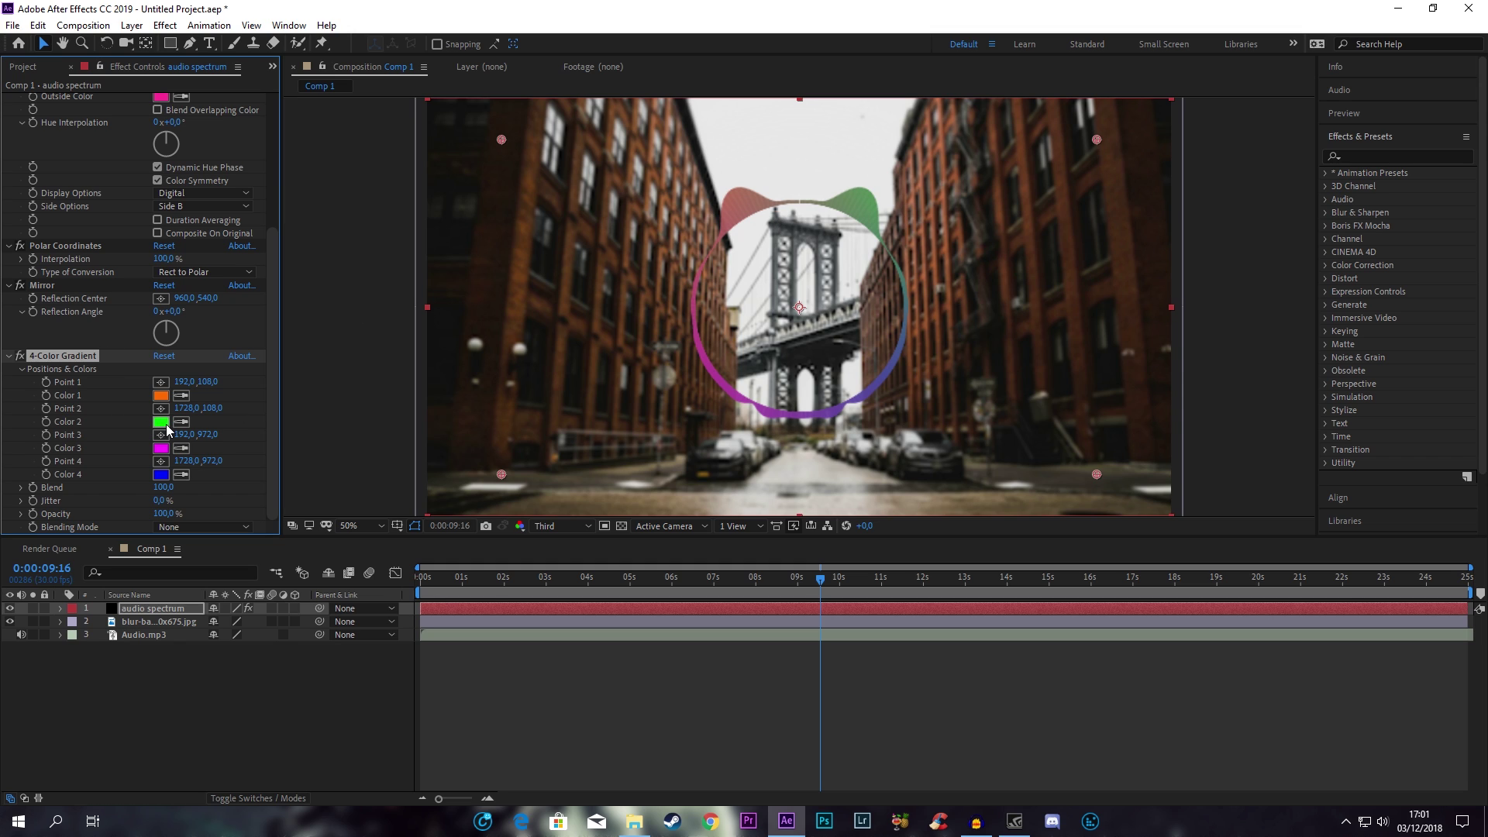
click(160, 421)
drag(1073, 427, 1083, 481)
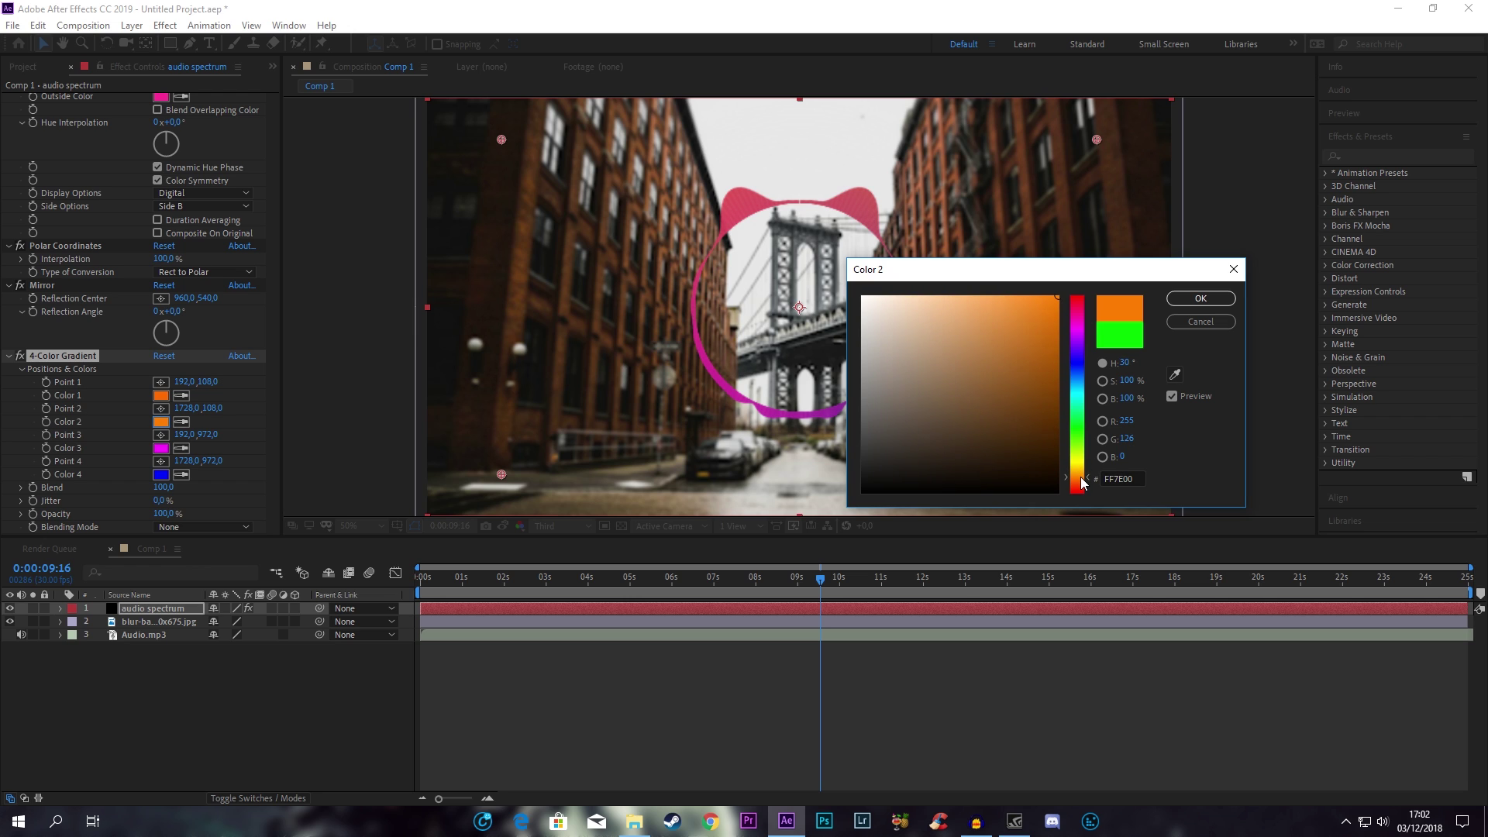
click(1201, 298)
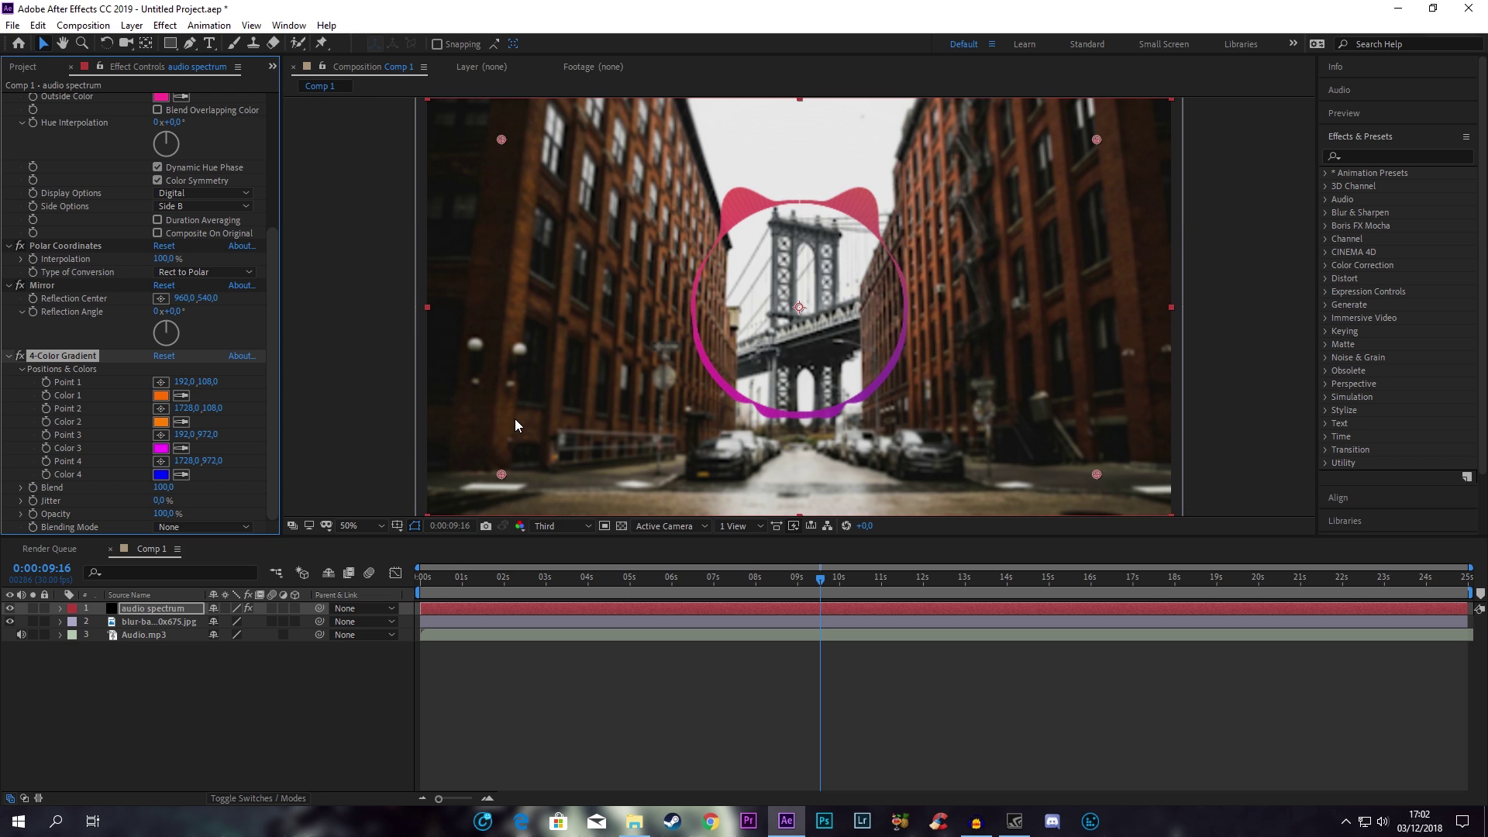
- Set gradient Color 3 to golden yellow and Color 4 to pale yellow (FEFFCA)
click(160, 448)
click(1086, 467)
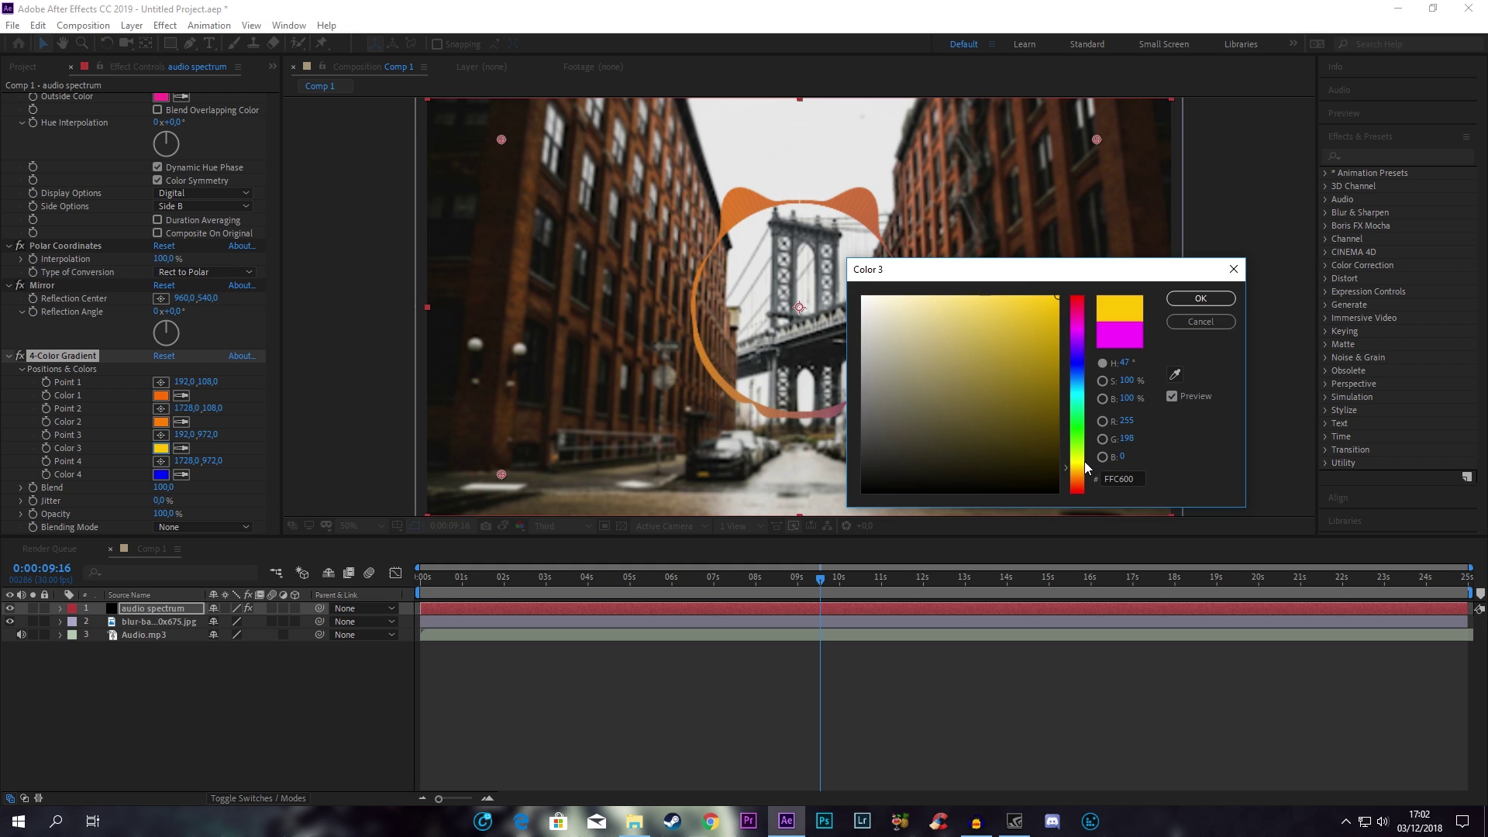
drag(1088, 470, 1089, 459)
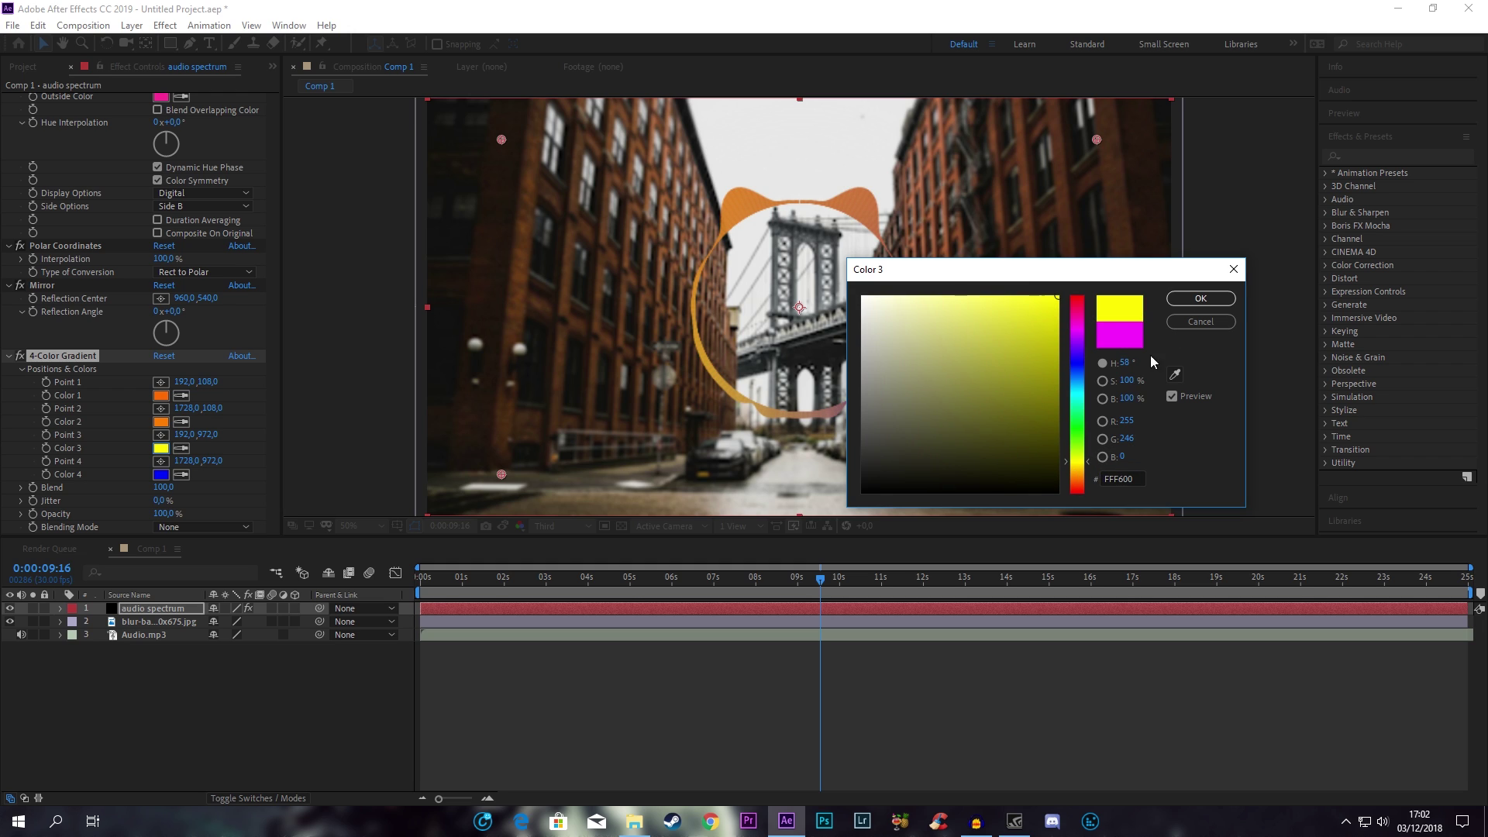
click(1201, 299)
click(159, 475)
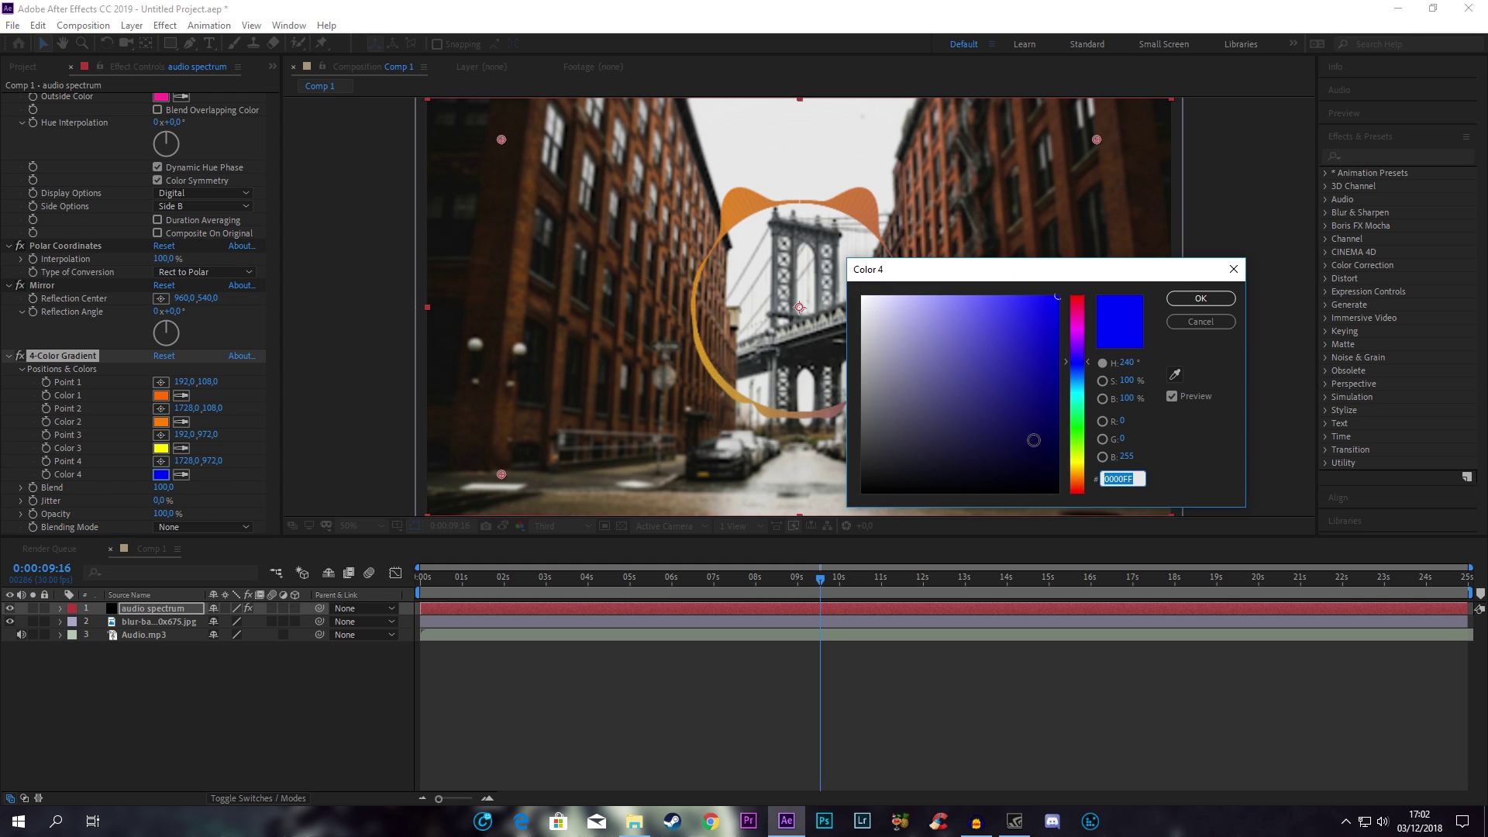
click(1079, 459)
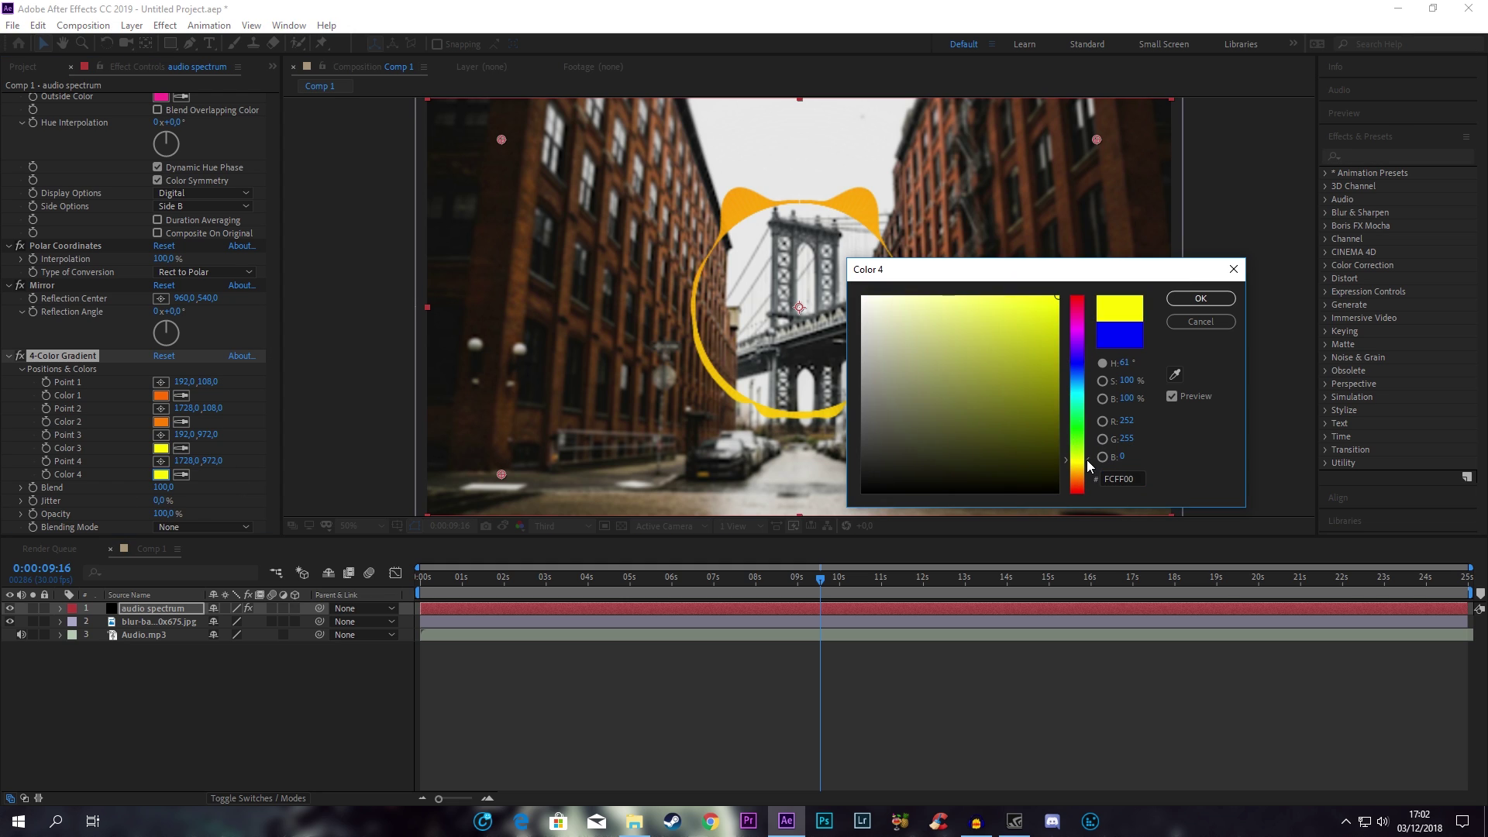
click(903, 306)
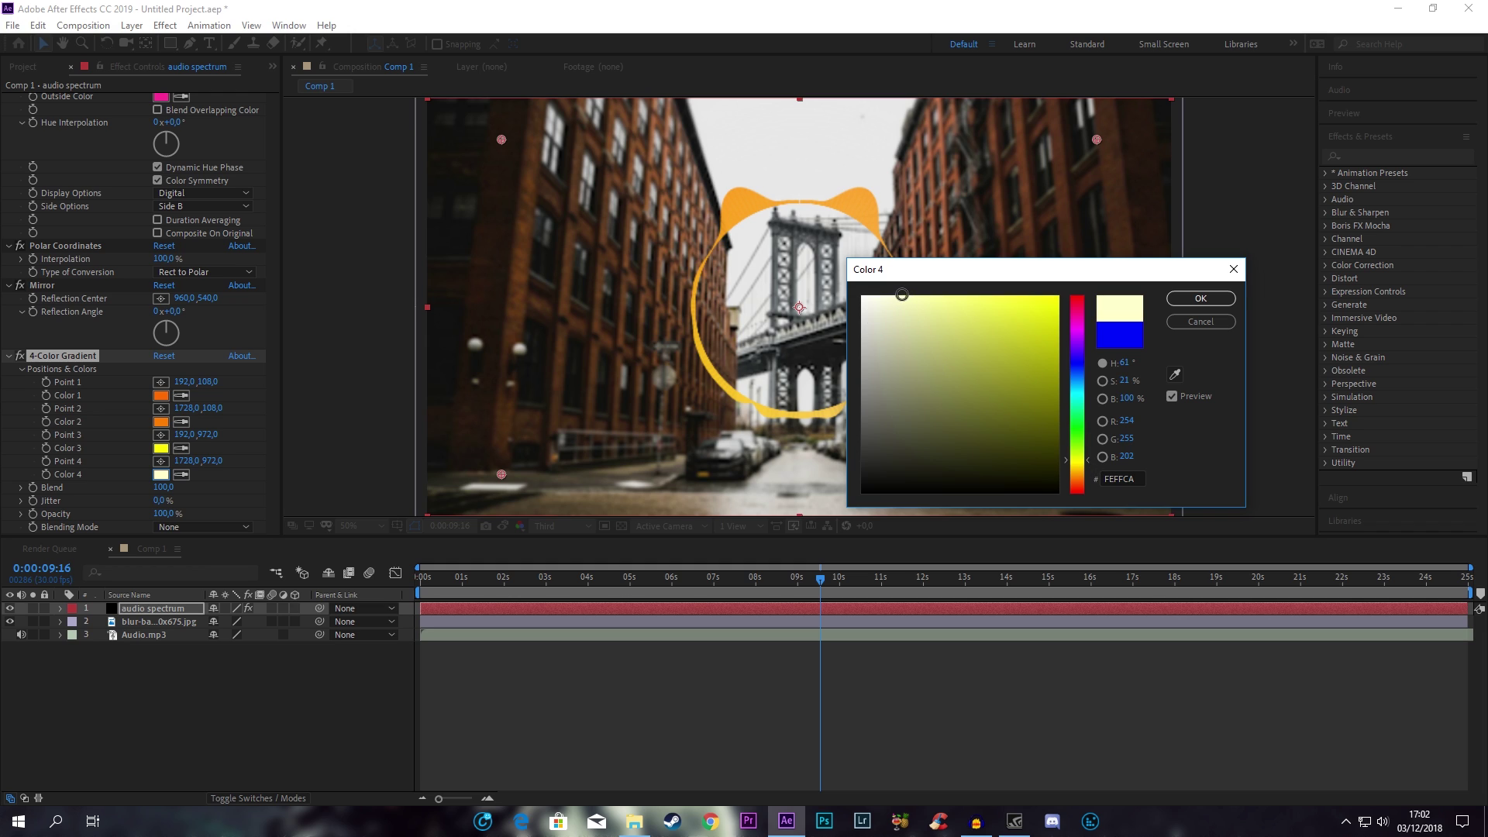
click(1201, 298)
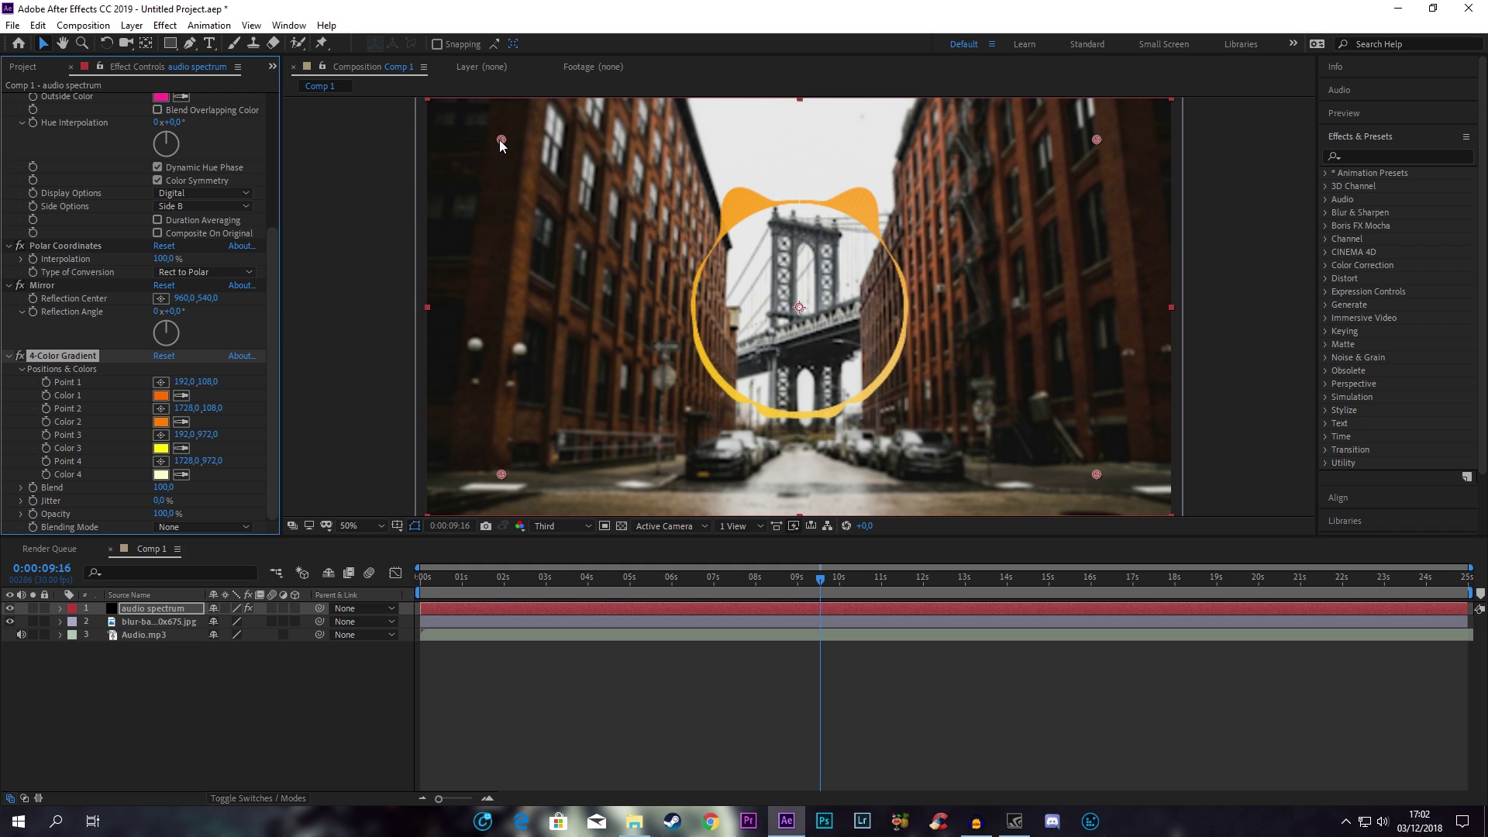
- Drag gradient Points 1–4 in close around the spectrum ring
mouse_move(500, 141)
mouse_down()
mouse_move(671, 212)
mouse_move(434, 122)
mouse_up()
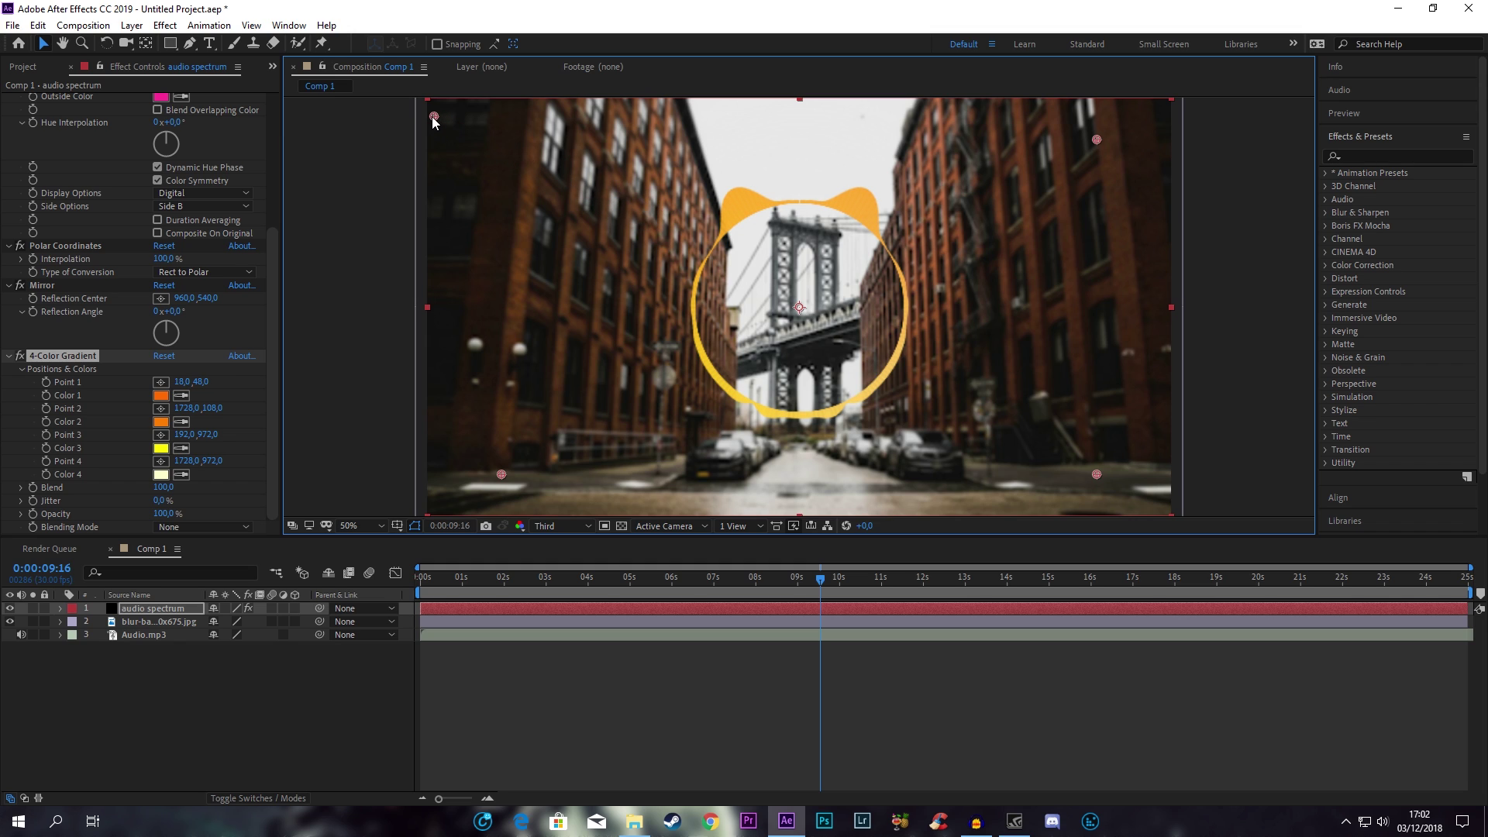
drag(434, 121, 649, 211)
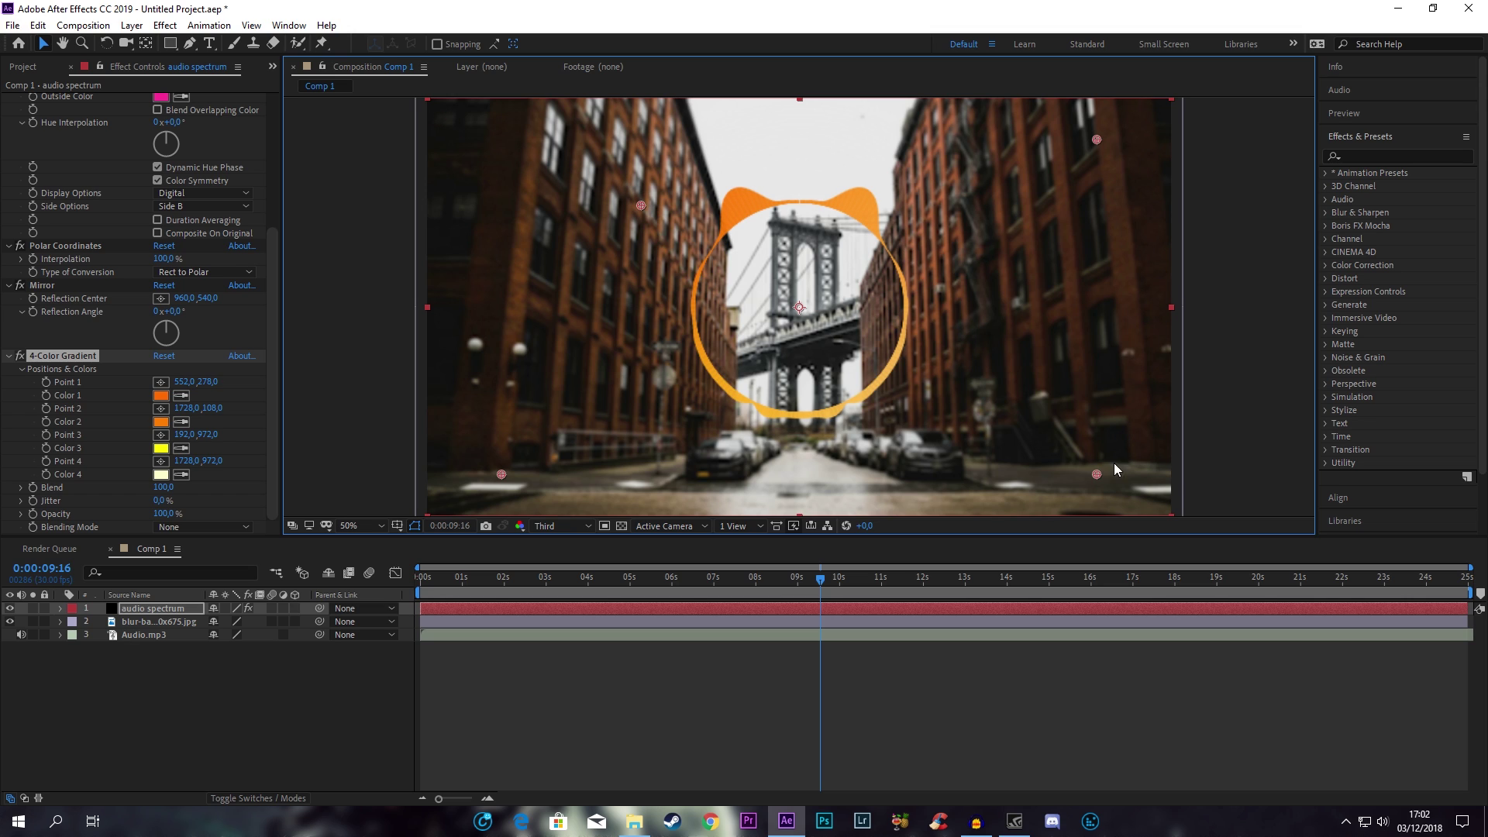
drag(1096, 475, 935, 410)
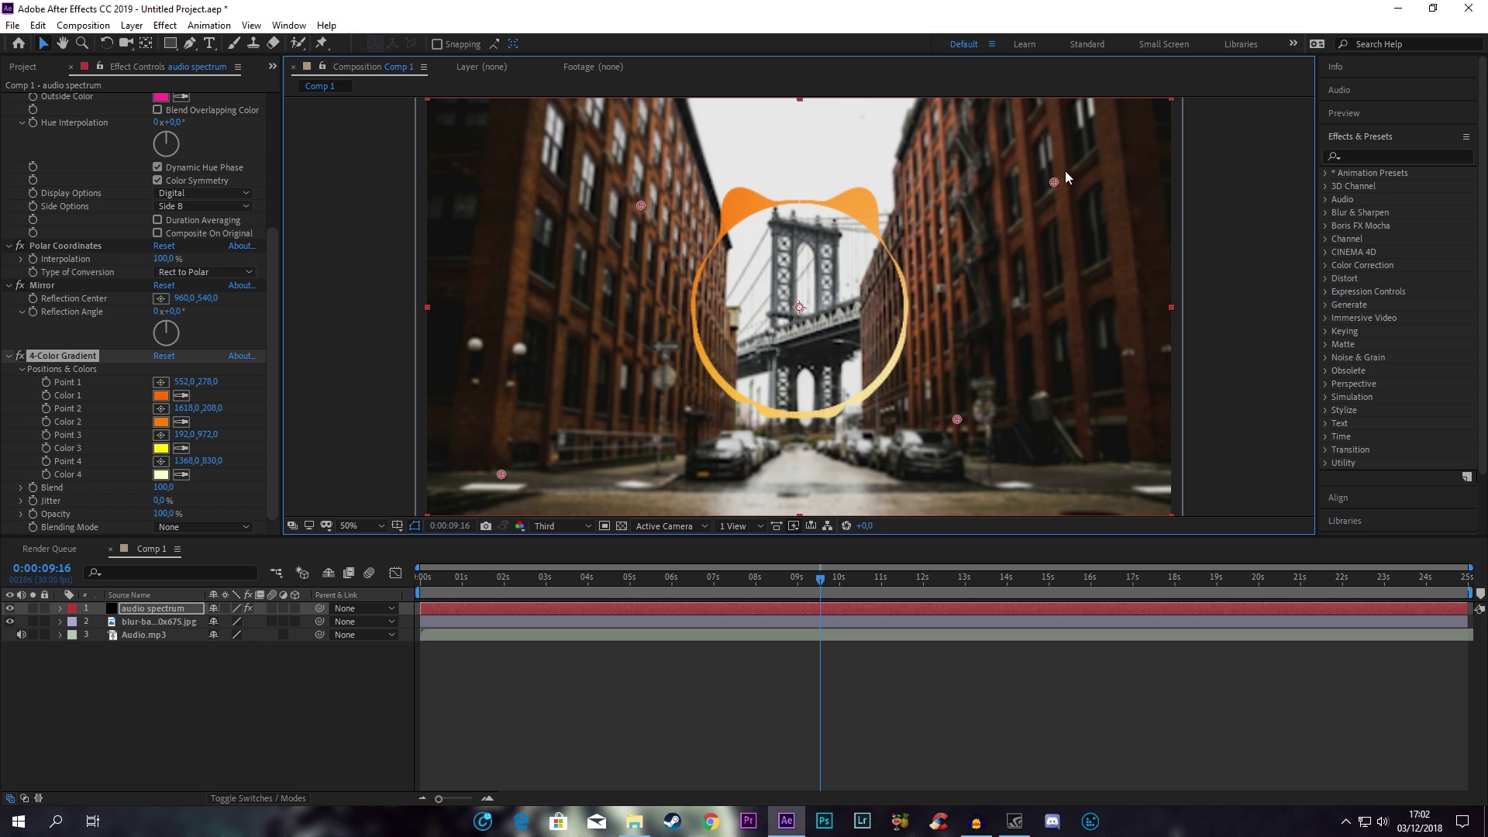
drag(1100, 138, 1062, 121)
drag(496, 474, 642, 413)
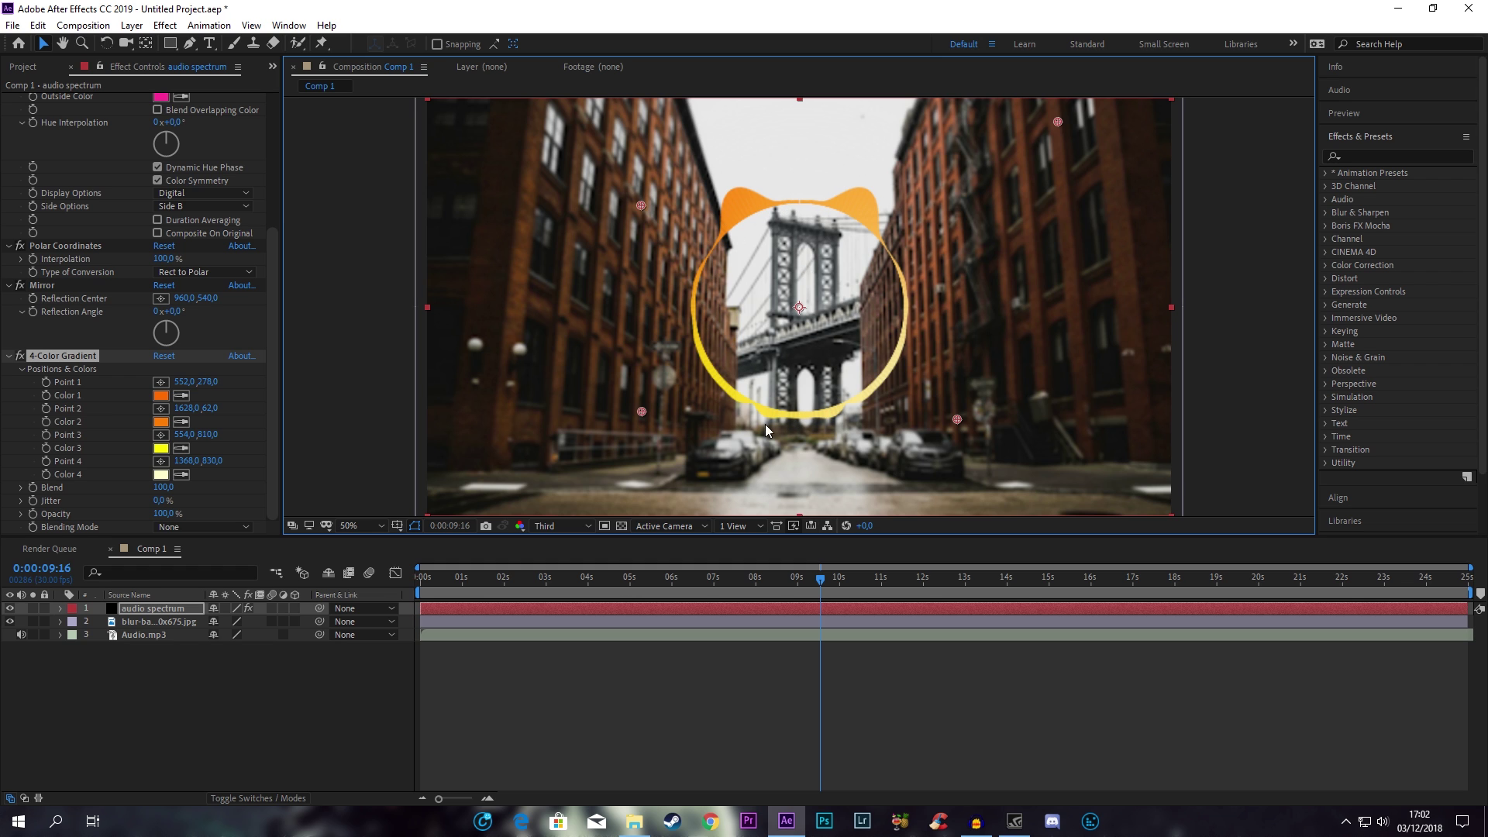
- Preview the ring around 9 seconds and reselect the audio spectrum layer
drag(824, 581, 827, 583)
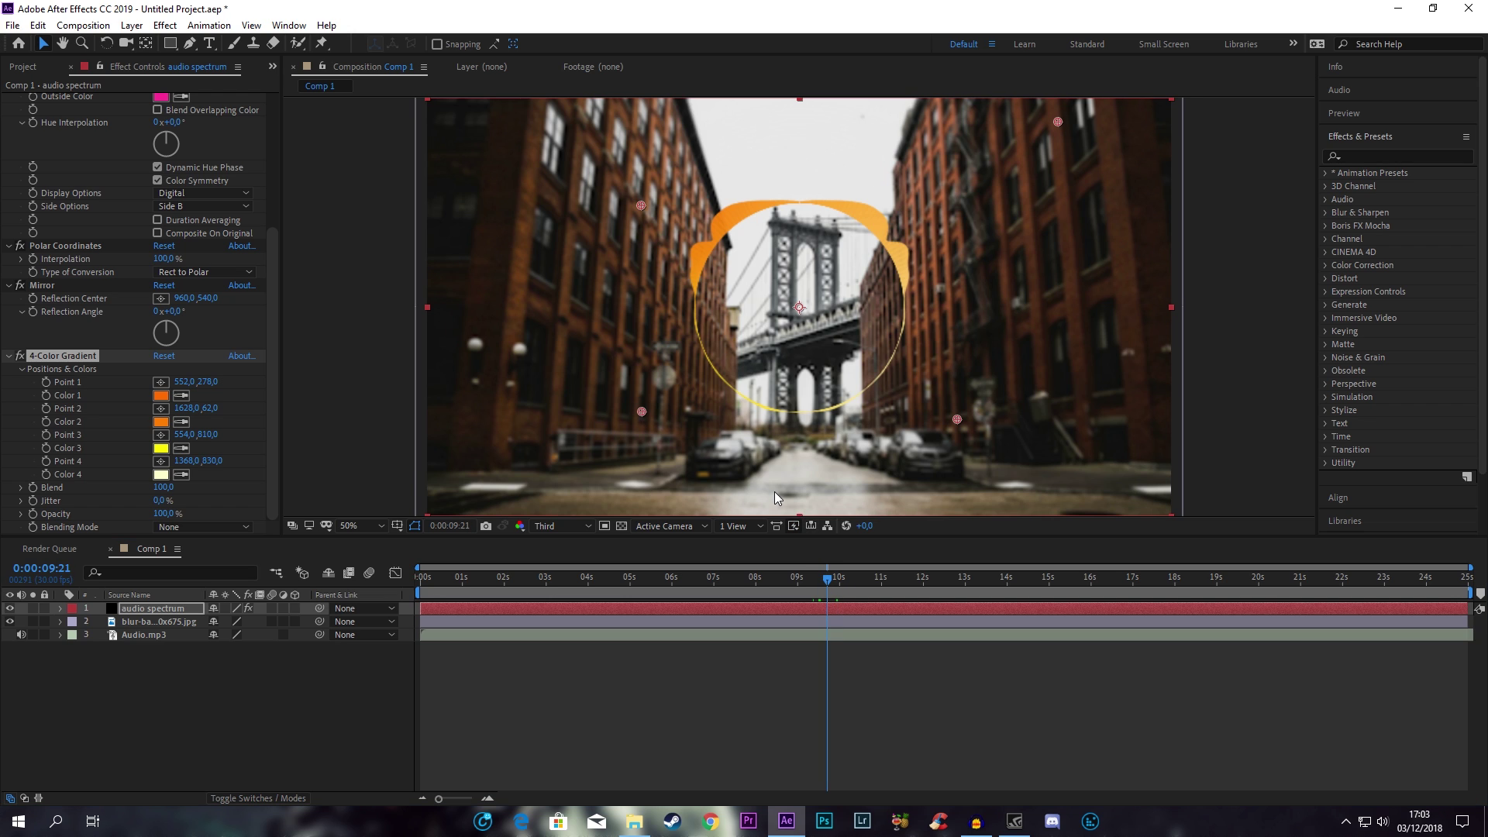
click(158, 686)
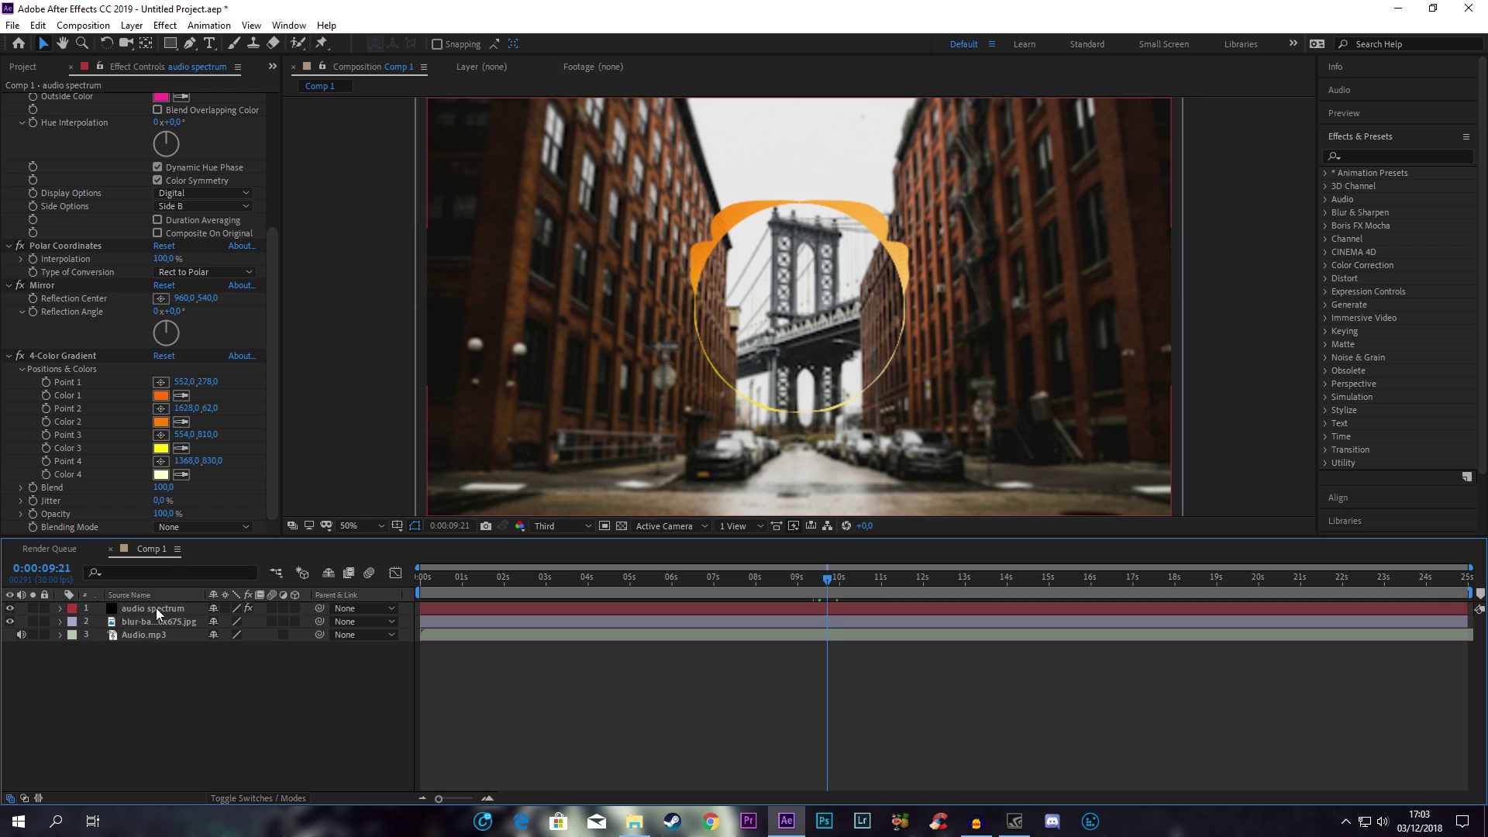
click(143, 609)
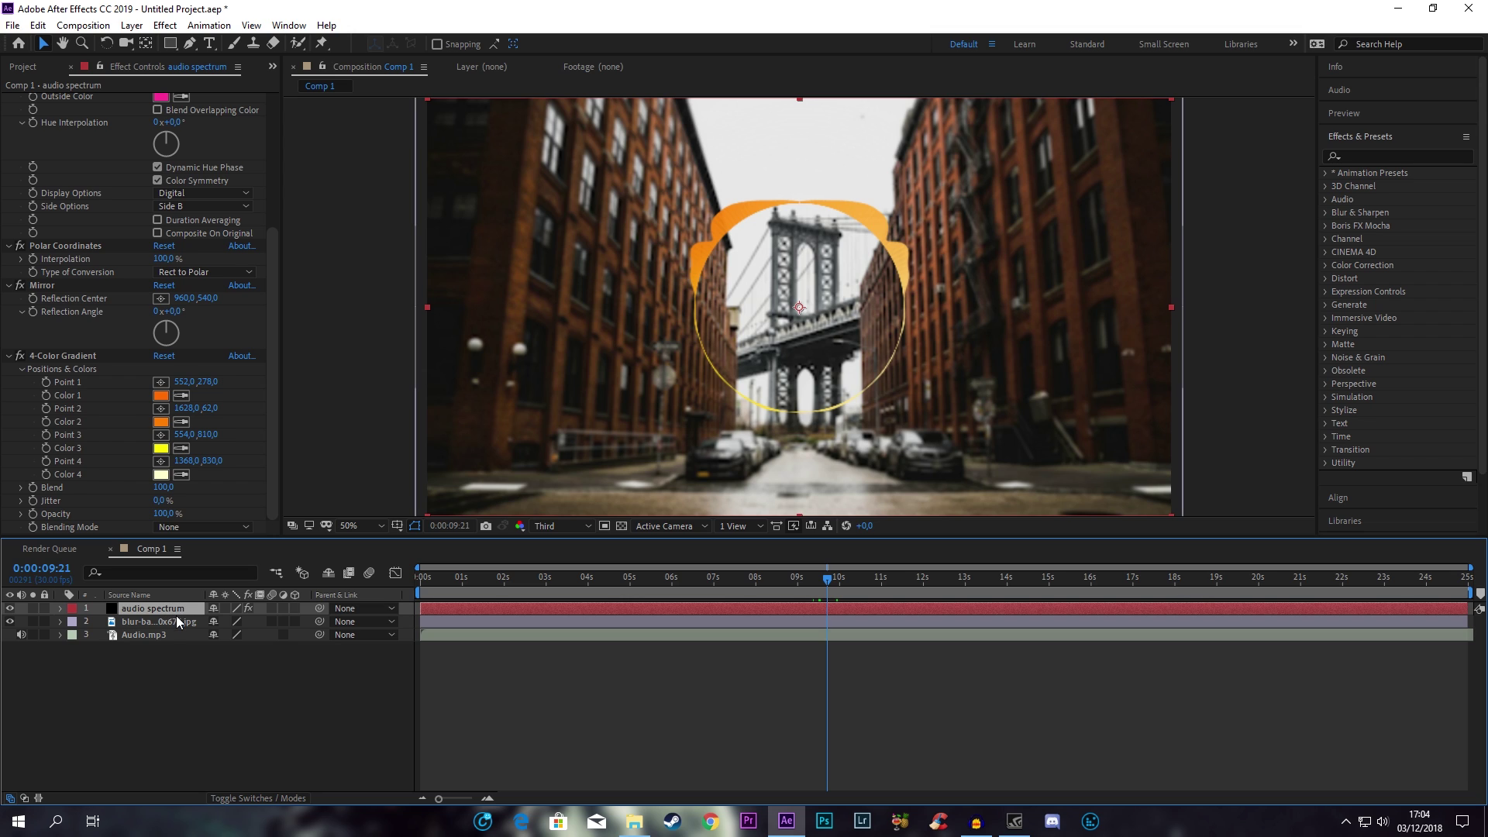
- Duplicate the audio spectrum layer and set the copy's Frequency bands to 150
key(ctrl+d)
click(158, 703)
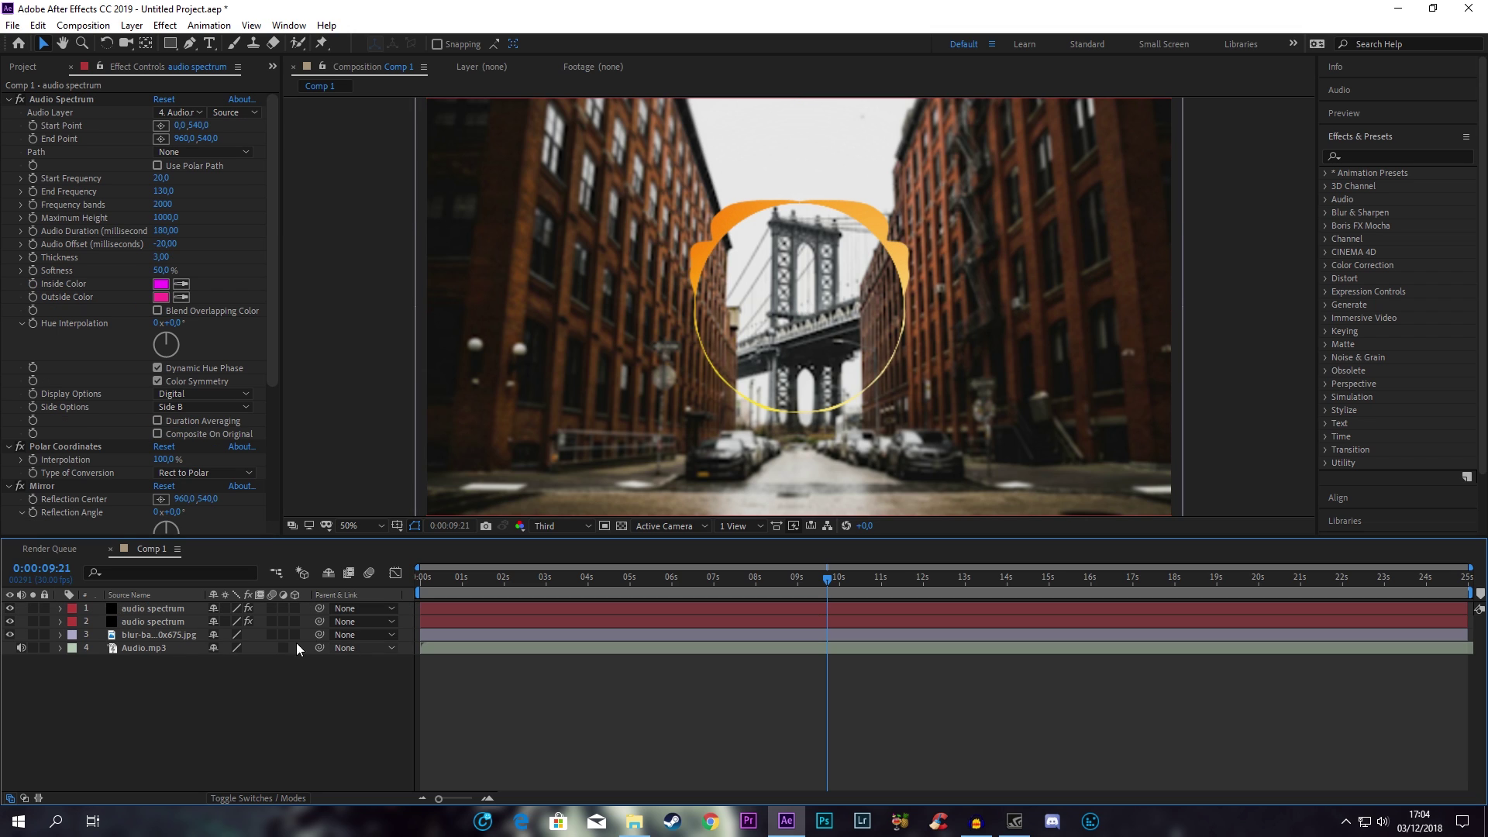
click(151, 612)
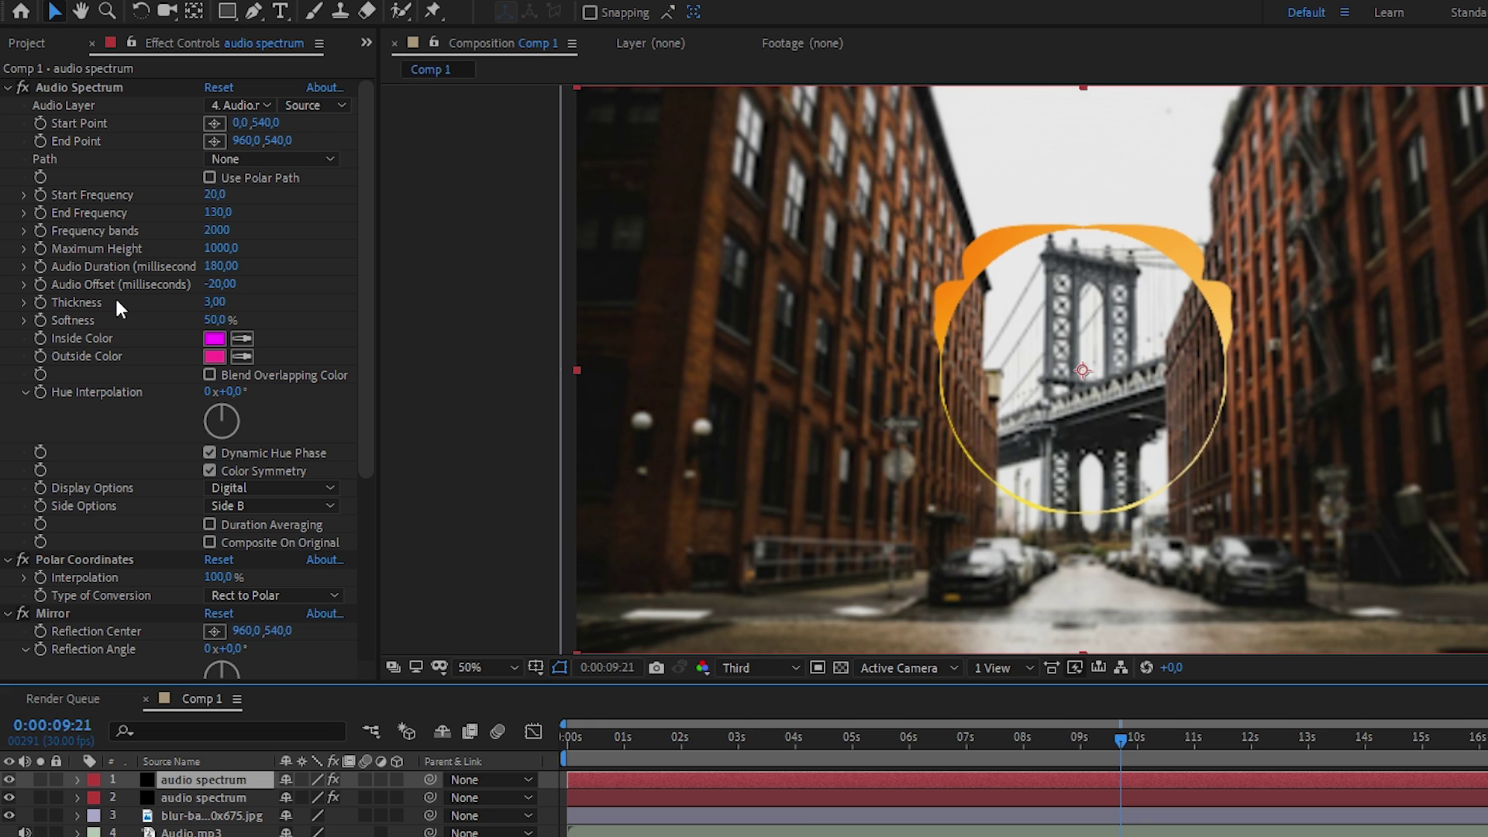
click(217, 229)
text(1)
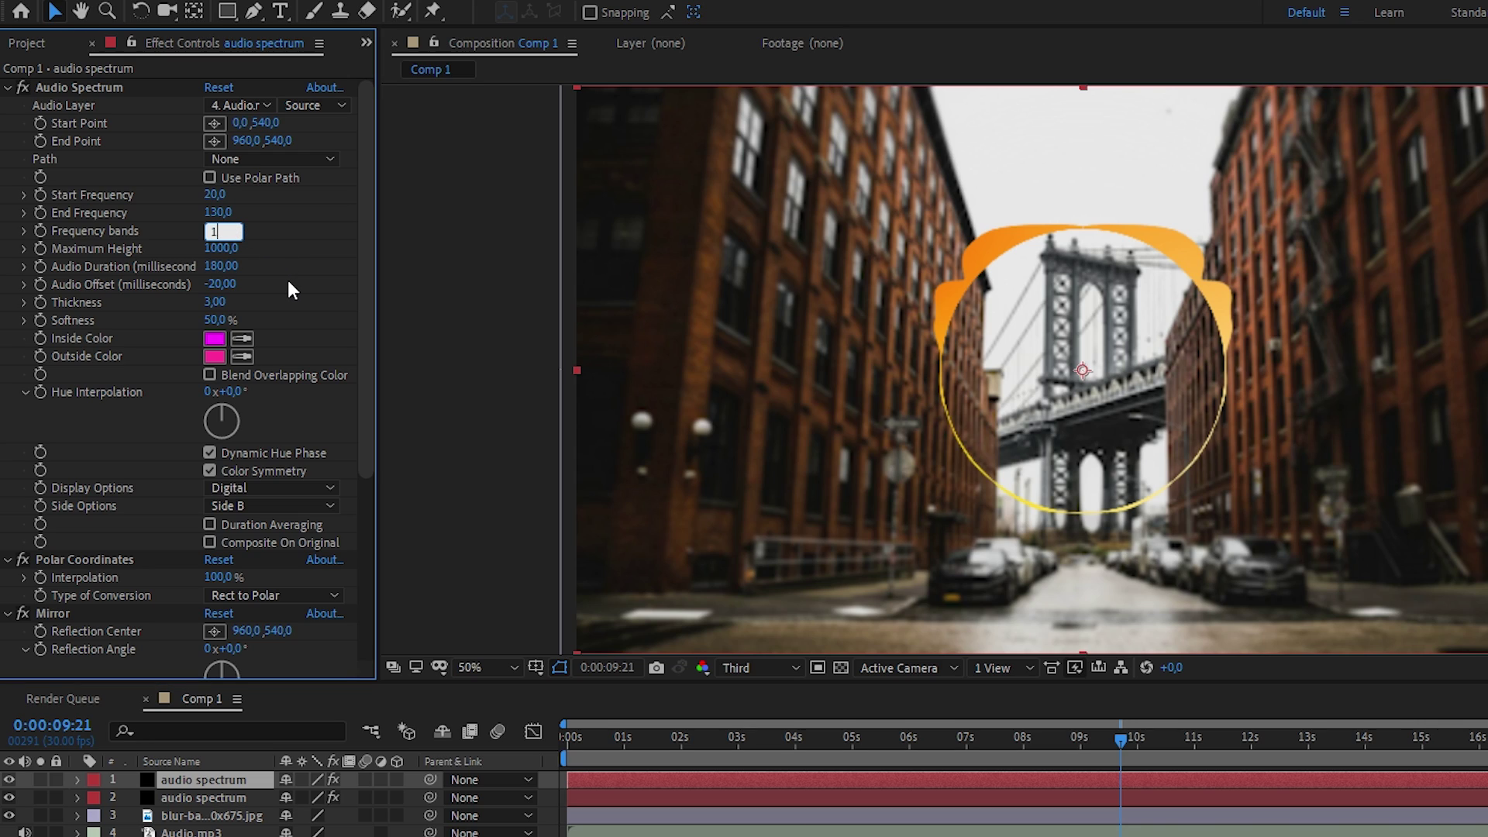
text(50)
key(Return)
- Set the copy's Maximum Height 990, Audio Duration 142 and Thickness 1,70
click(221, 249)
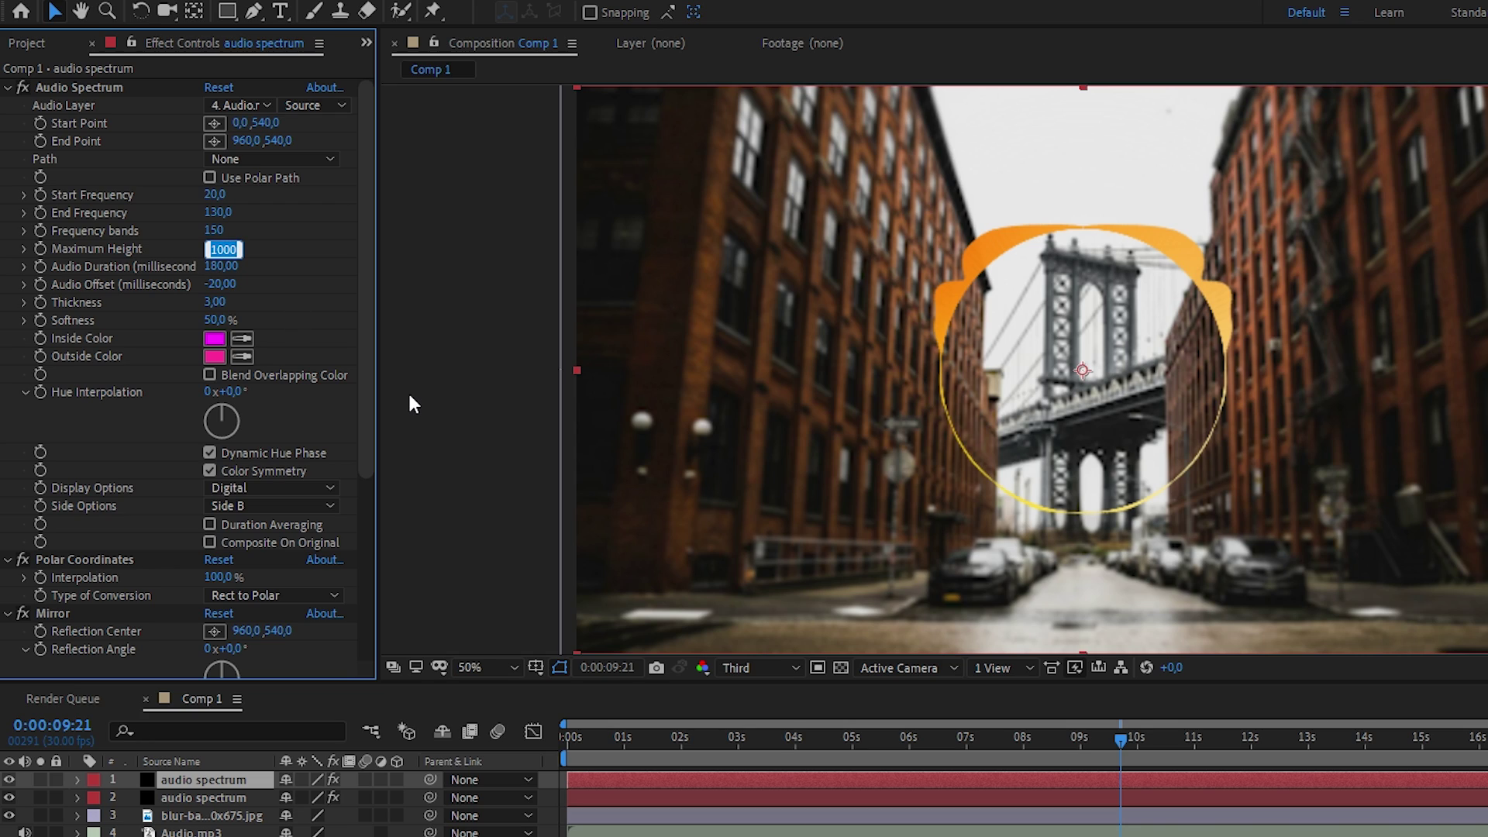
text(99)
text(0)
key(Return)
click(216, 268)
text(14)
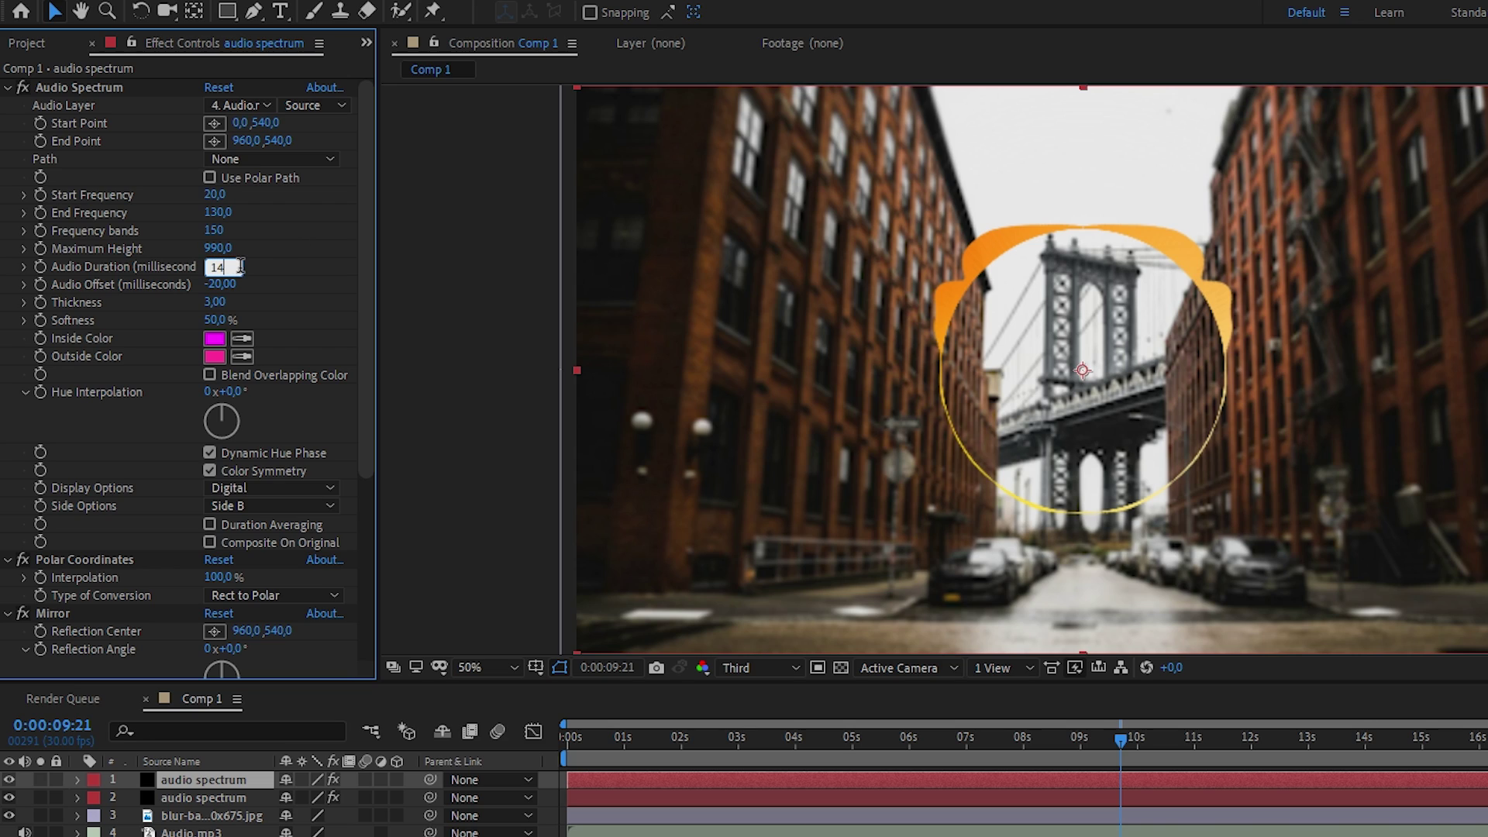
text(2)
key(Return)
click(217, 303)
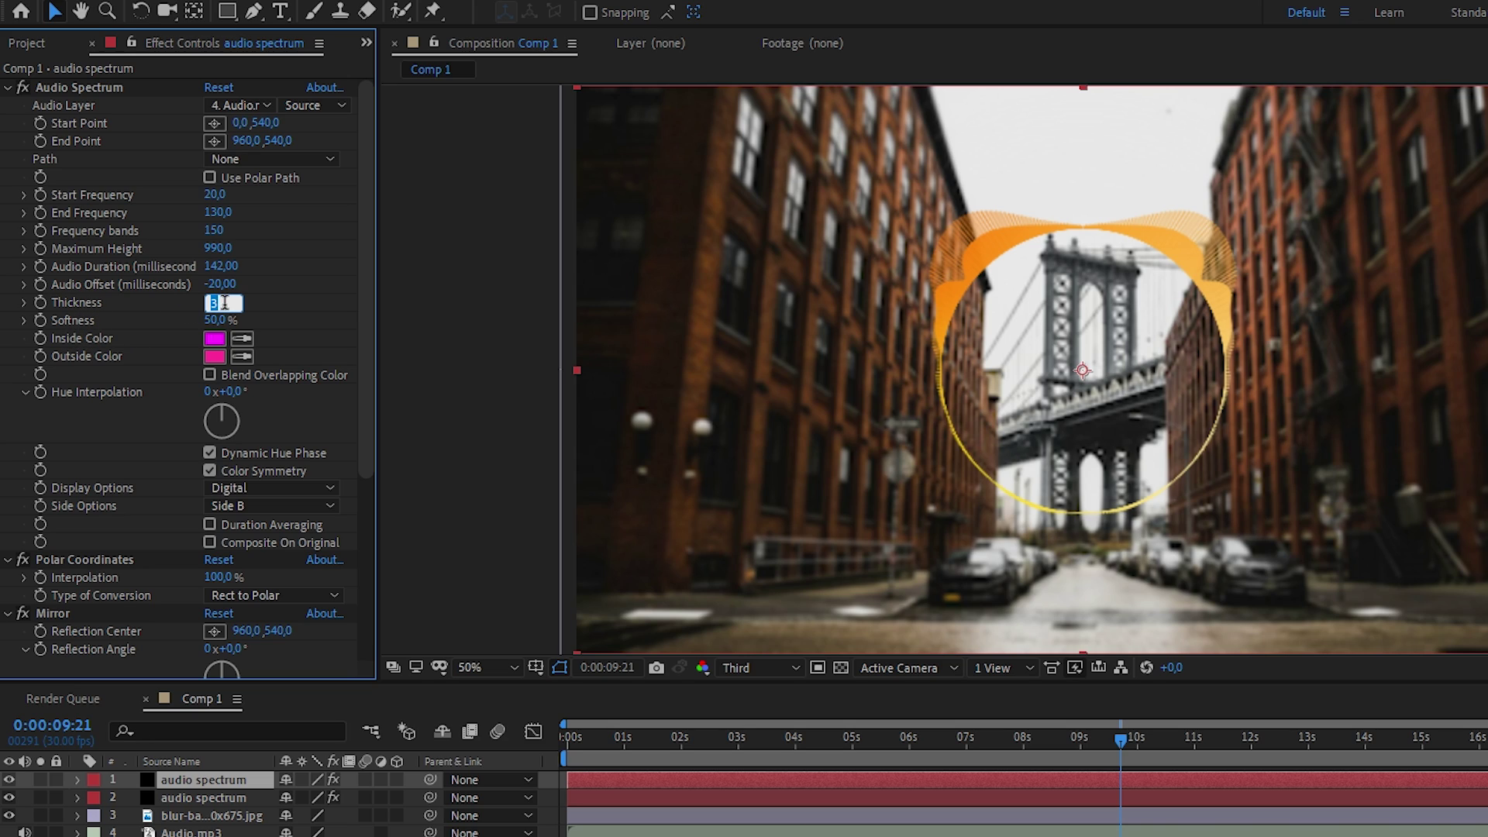
text(1)
text(,7)
key(Return)
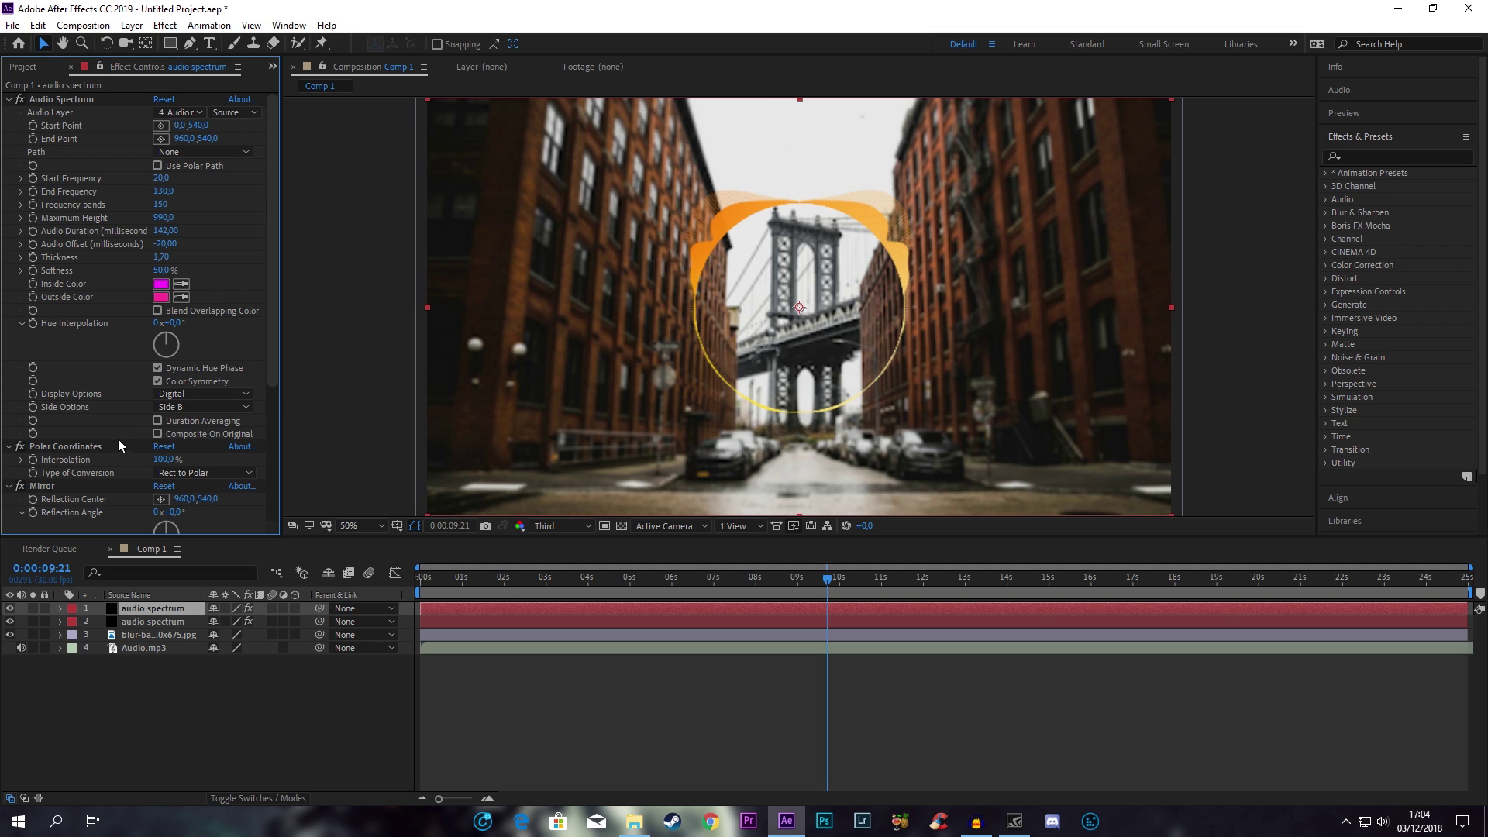
- Set the 4-Color Gradient Color 1 to light peach FCAA6E
scroll(66, 468, down, 1)
scroll(67, 465, down, 1)
scroll(73, 452, down, 1)
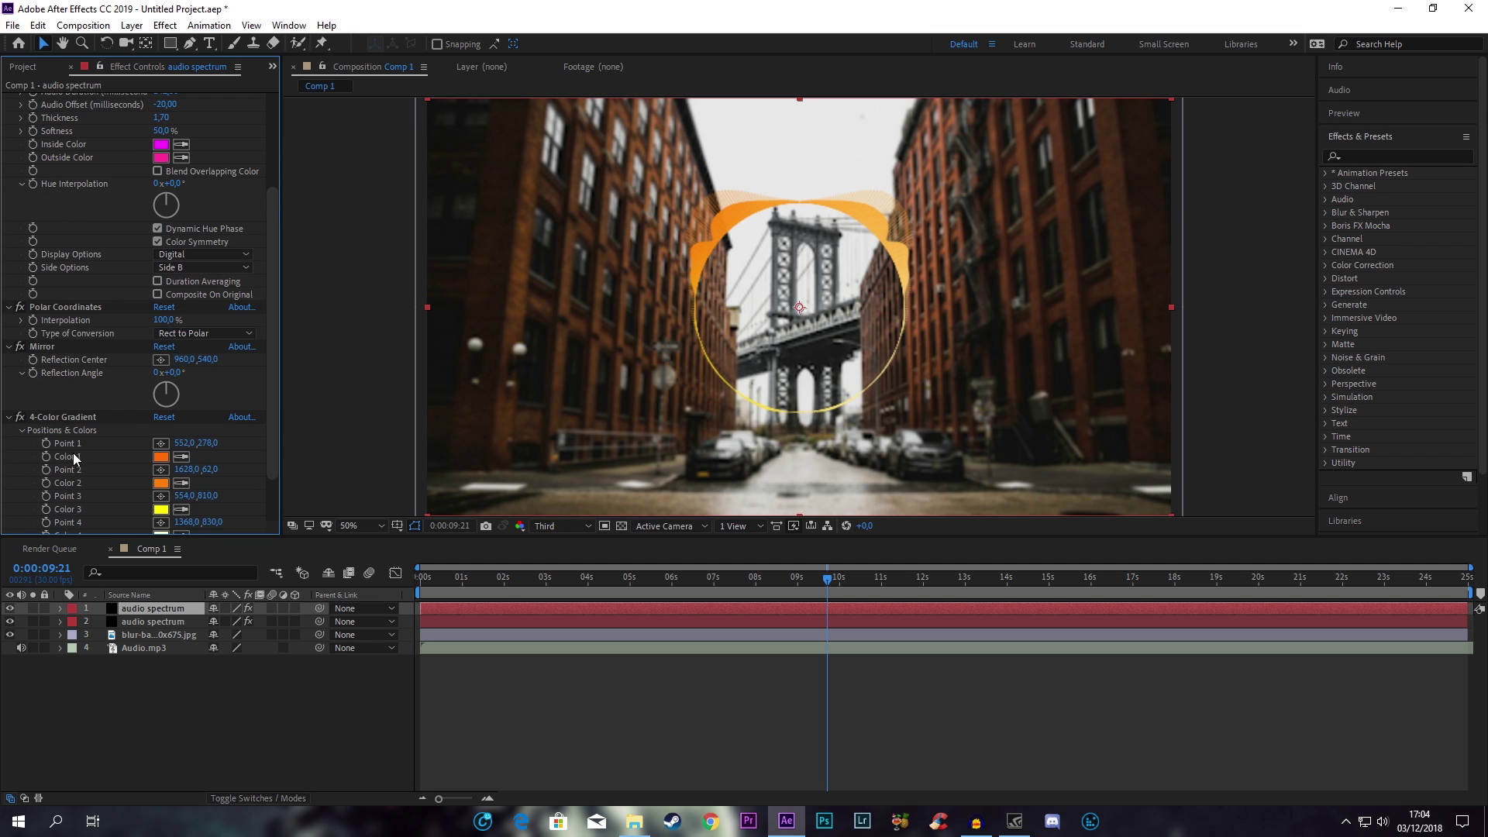
scroll(76, 451, down, 2)
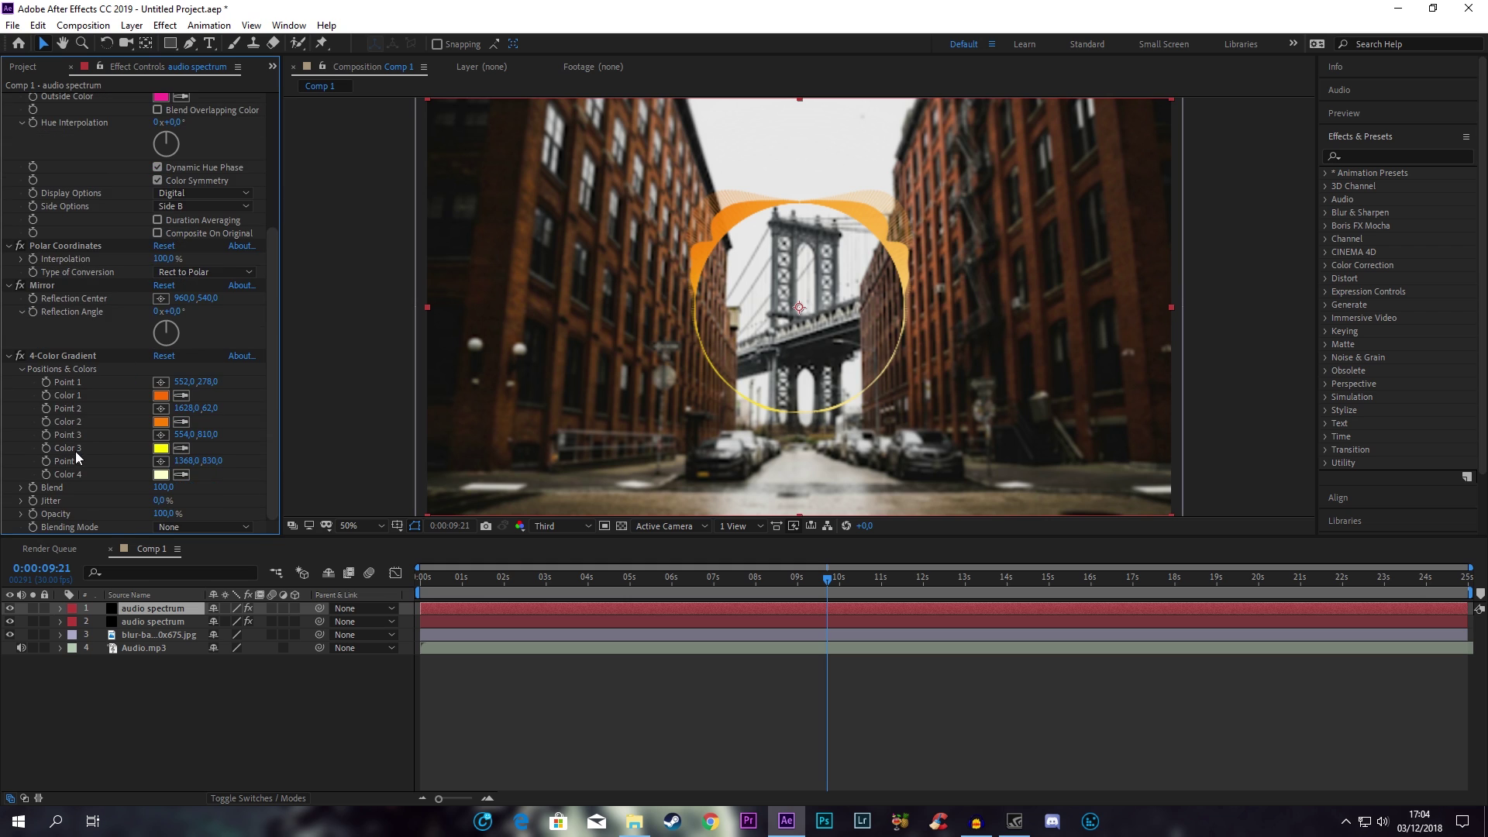
click(161, 395)
mouse_move(967, 306)
mouse_down()
mouse_move(942, 298)
mouse_move(972, 298)
mouse_up()
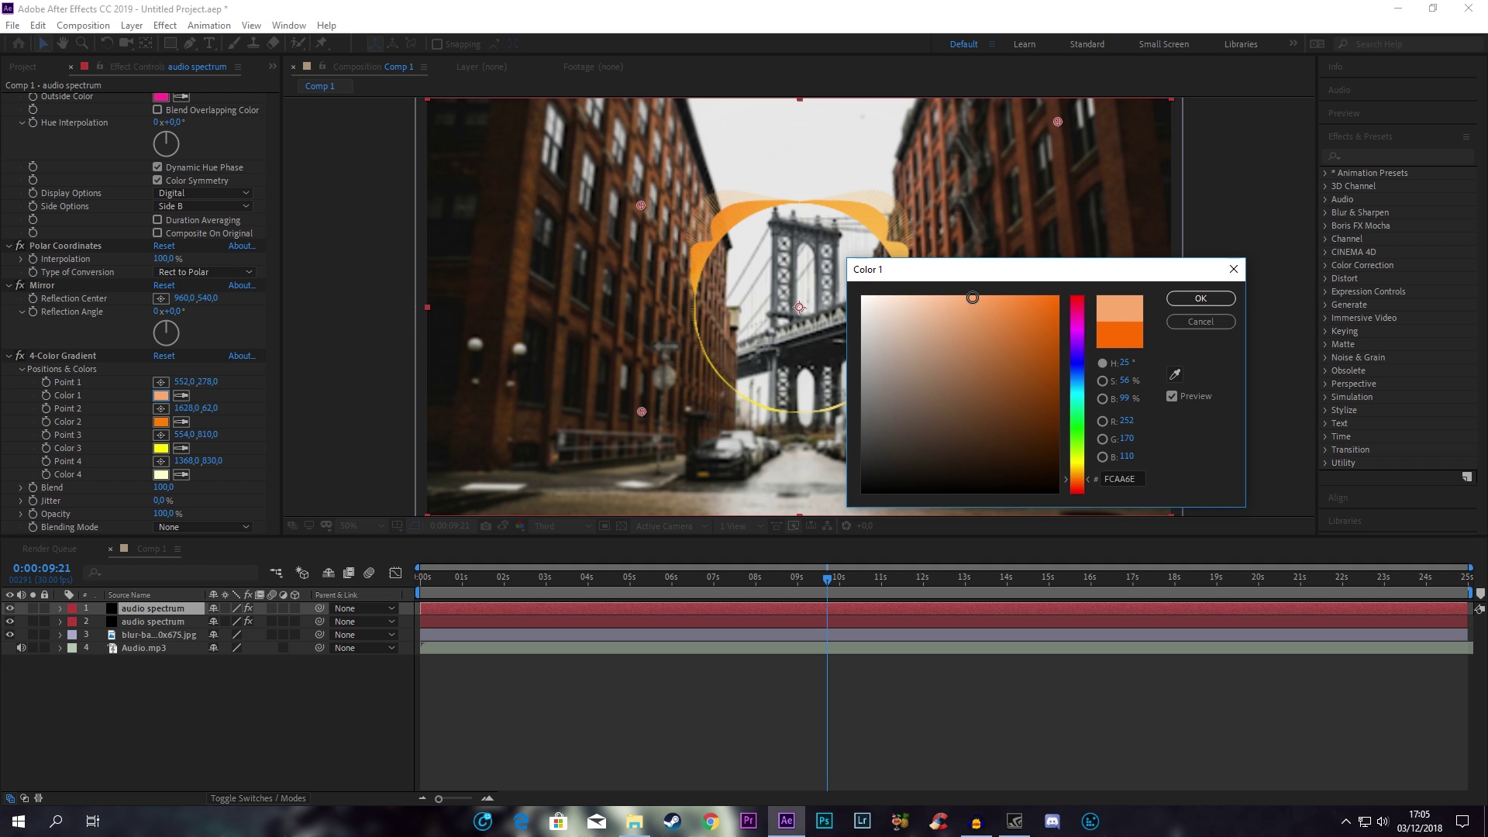
click(1201, 298)
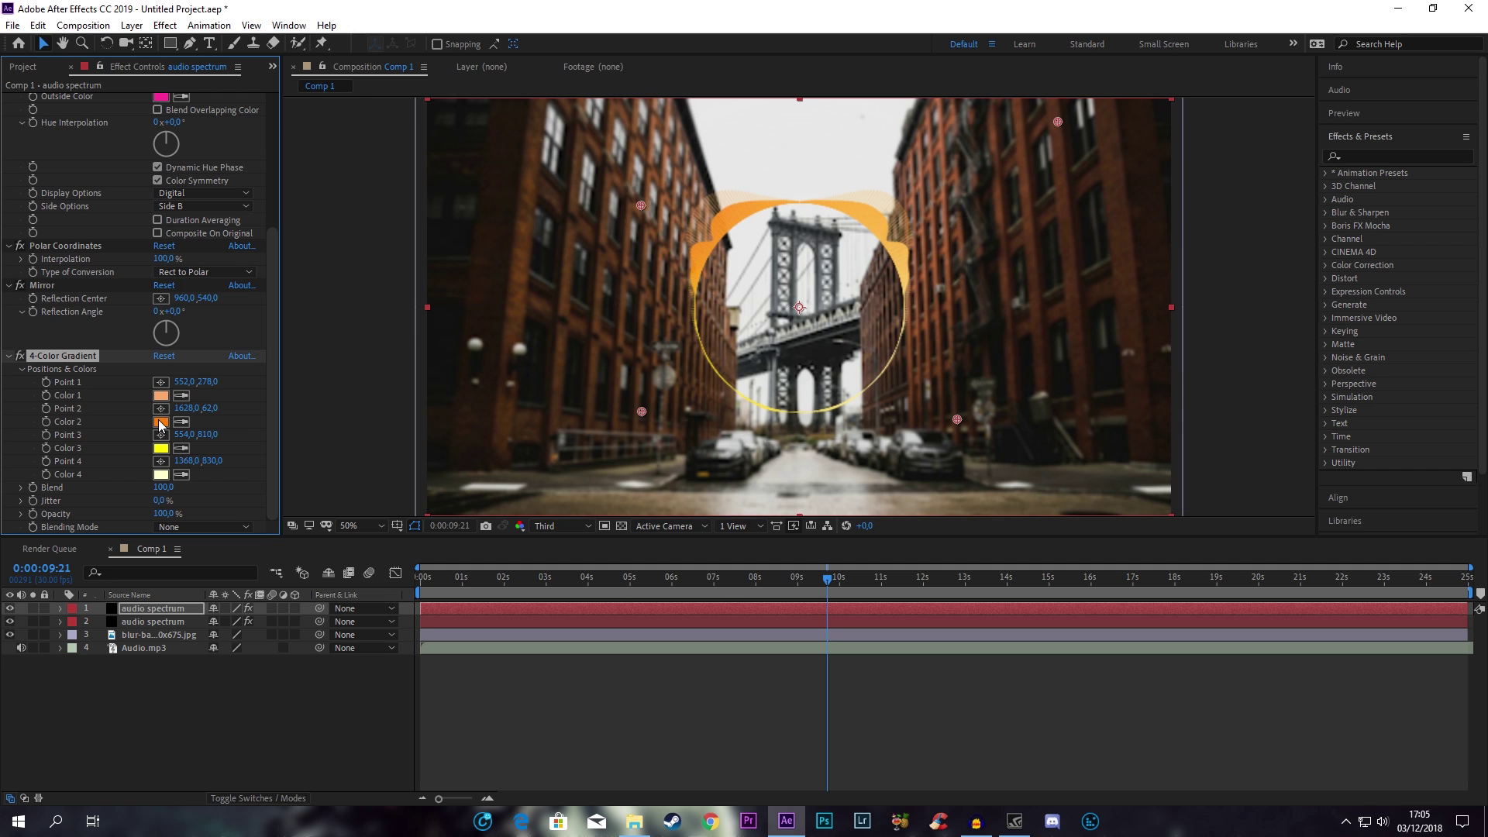
- Change the gradient Color 2 to magenta FF00E4
click(160, 423)
drag(1085, 351, 1084, 330)
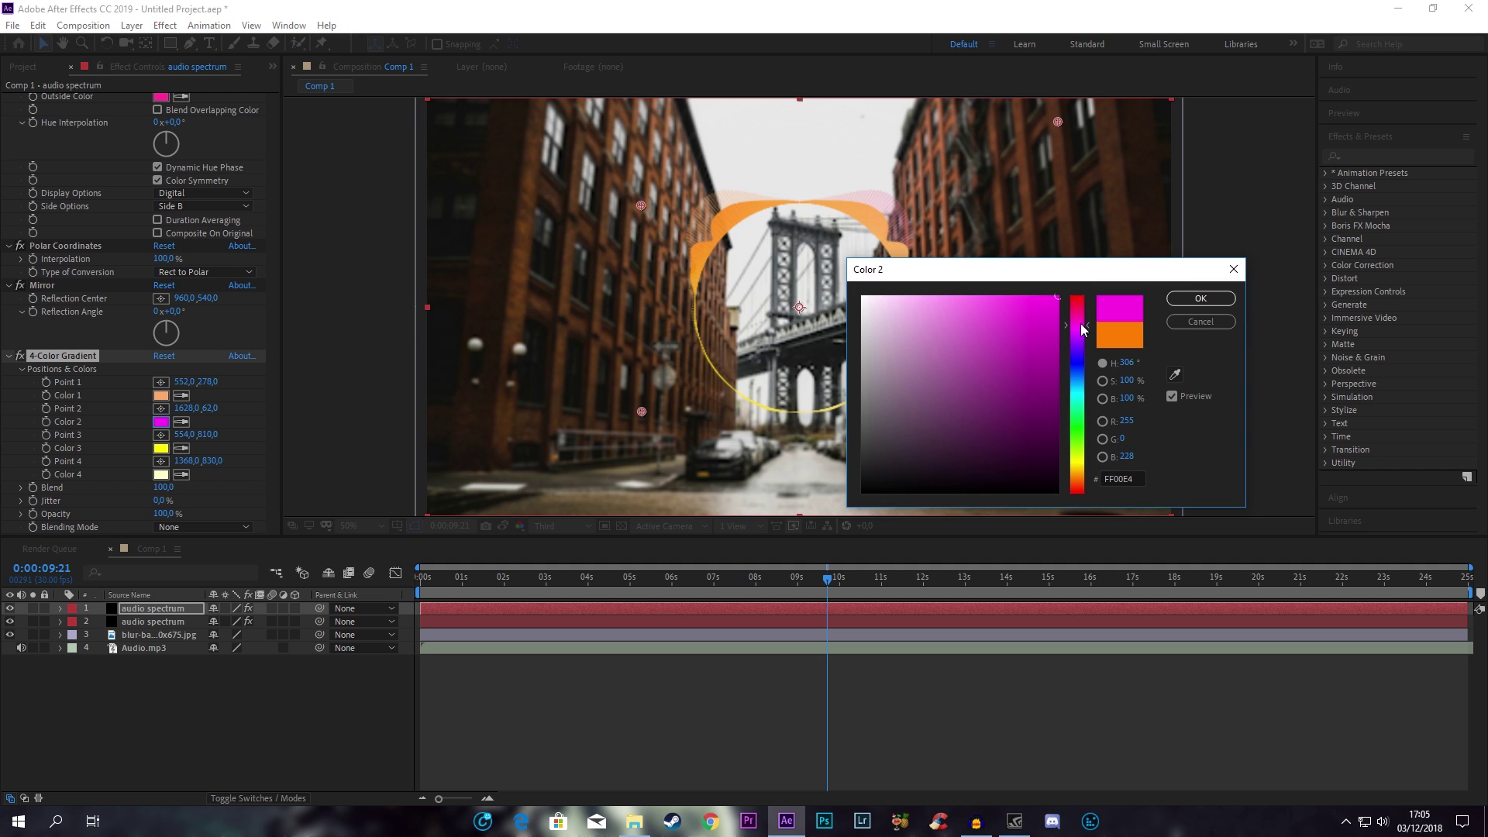
click(1201, 299)
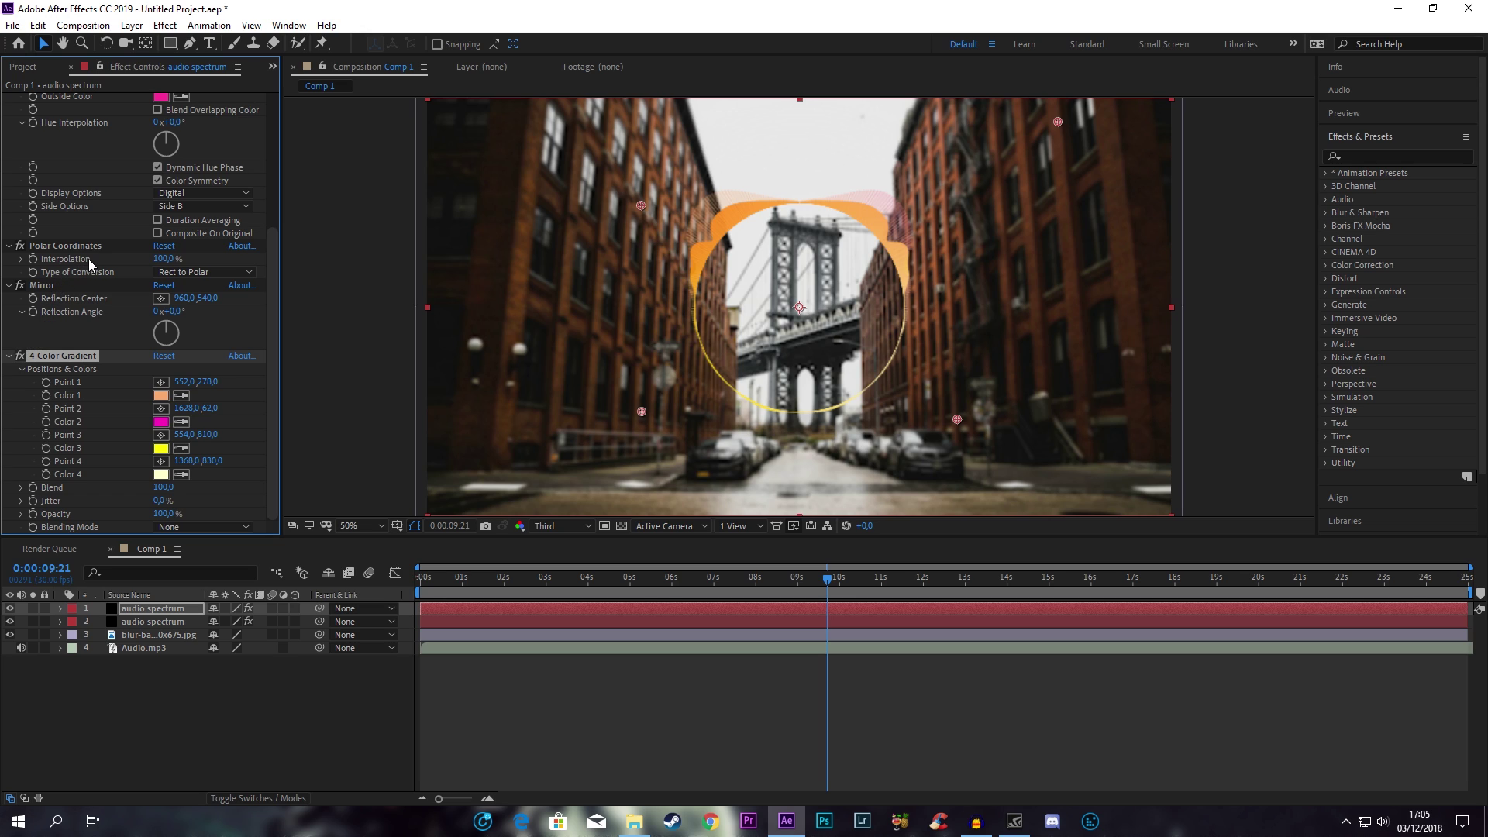
- Find CC Light Burst 2.5 with a 'cc light' search and apply it to the spectrum layer
click(1394, 158)
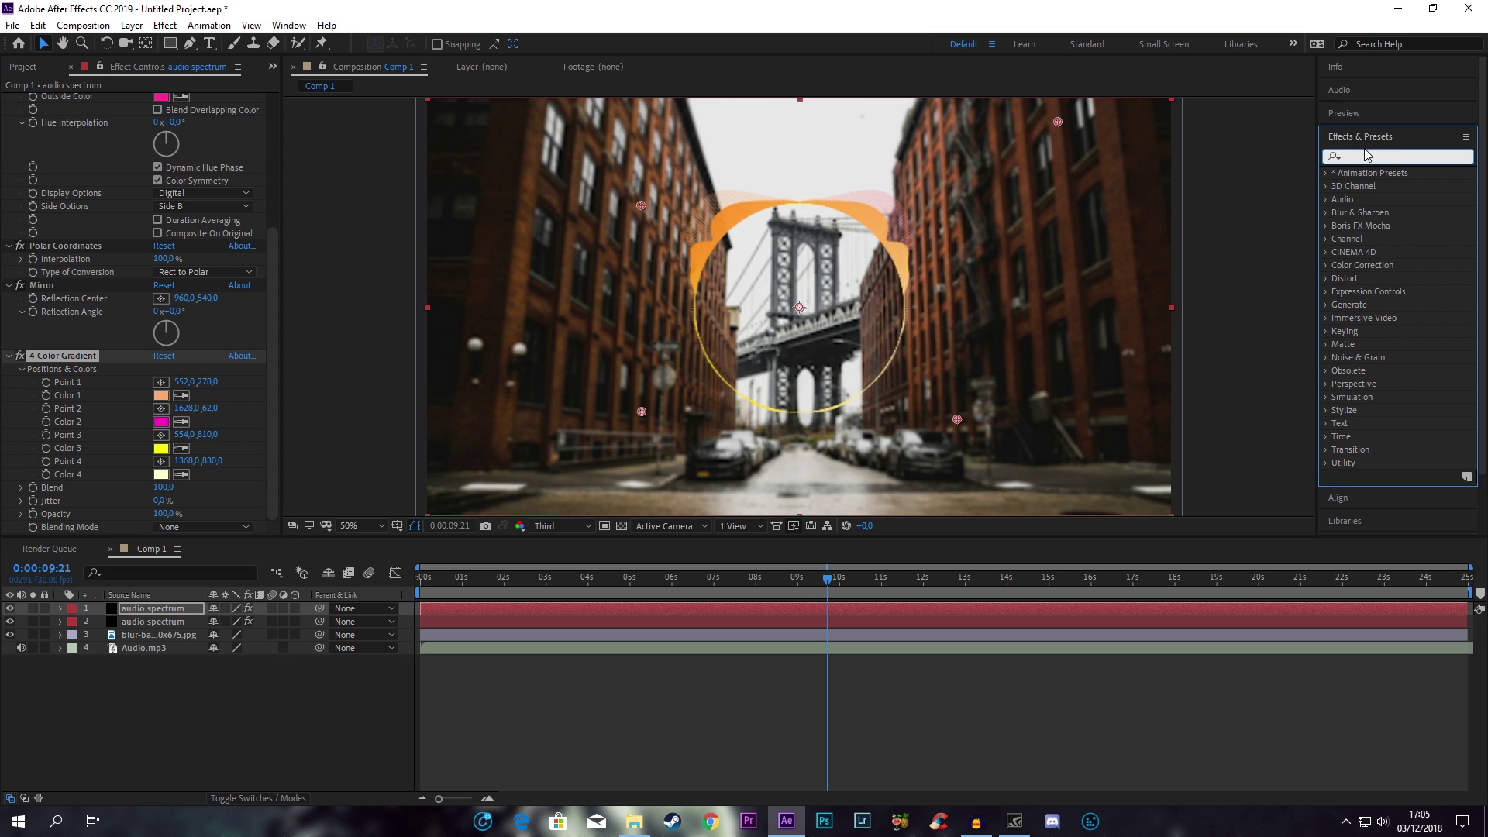
text(cc)
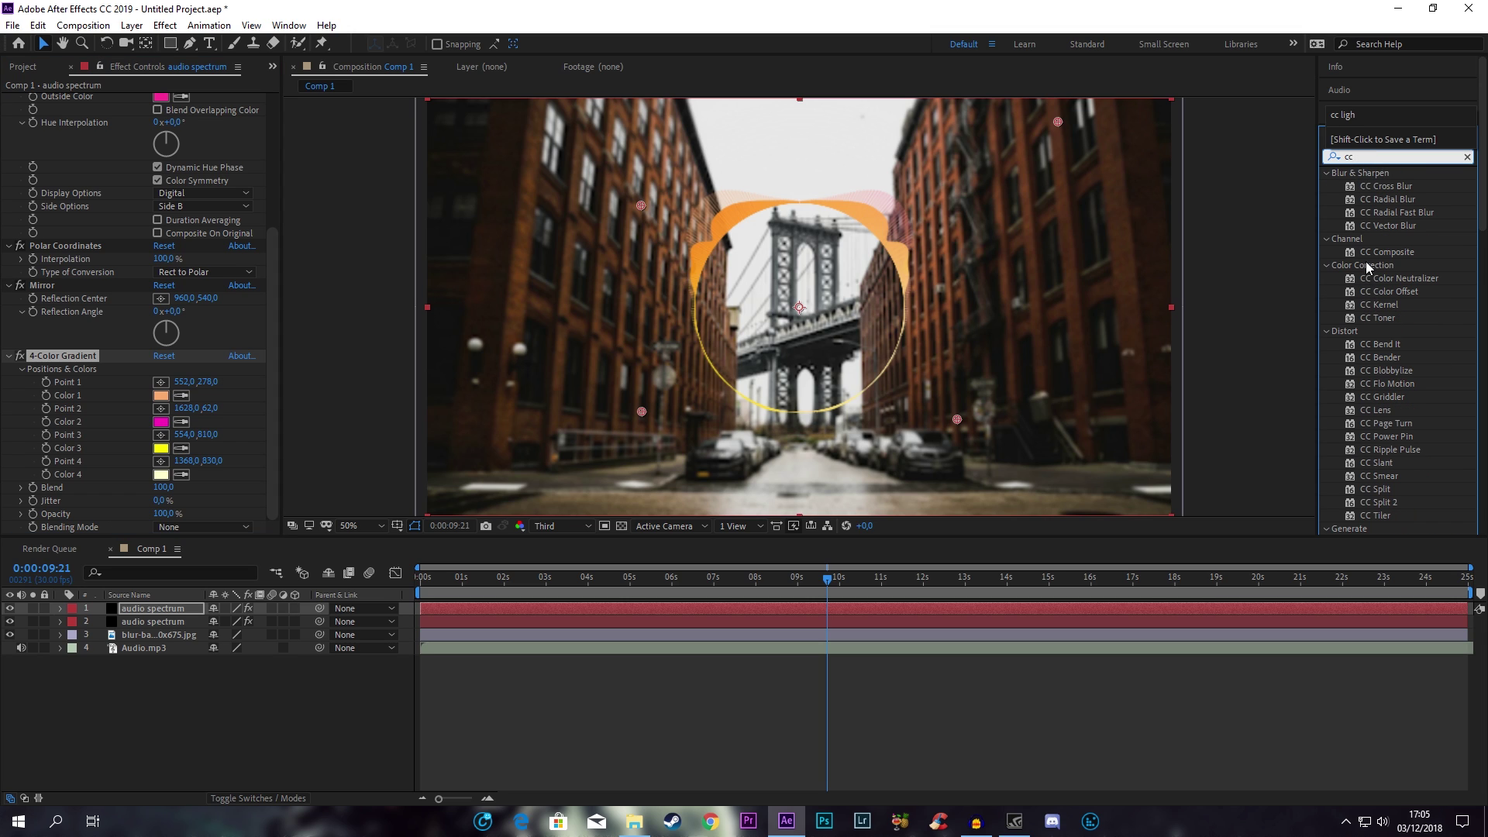
text( light)
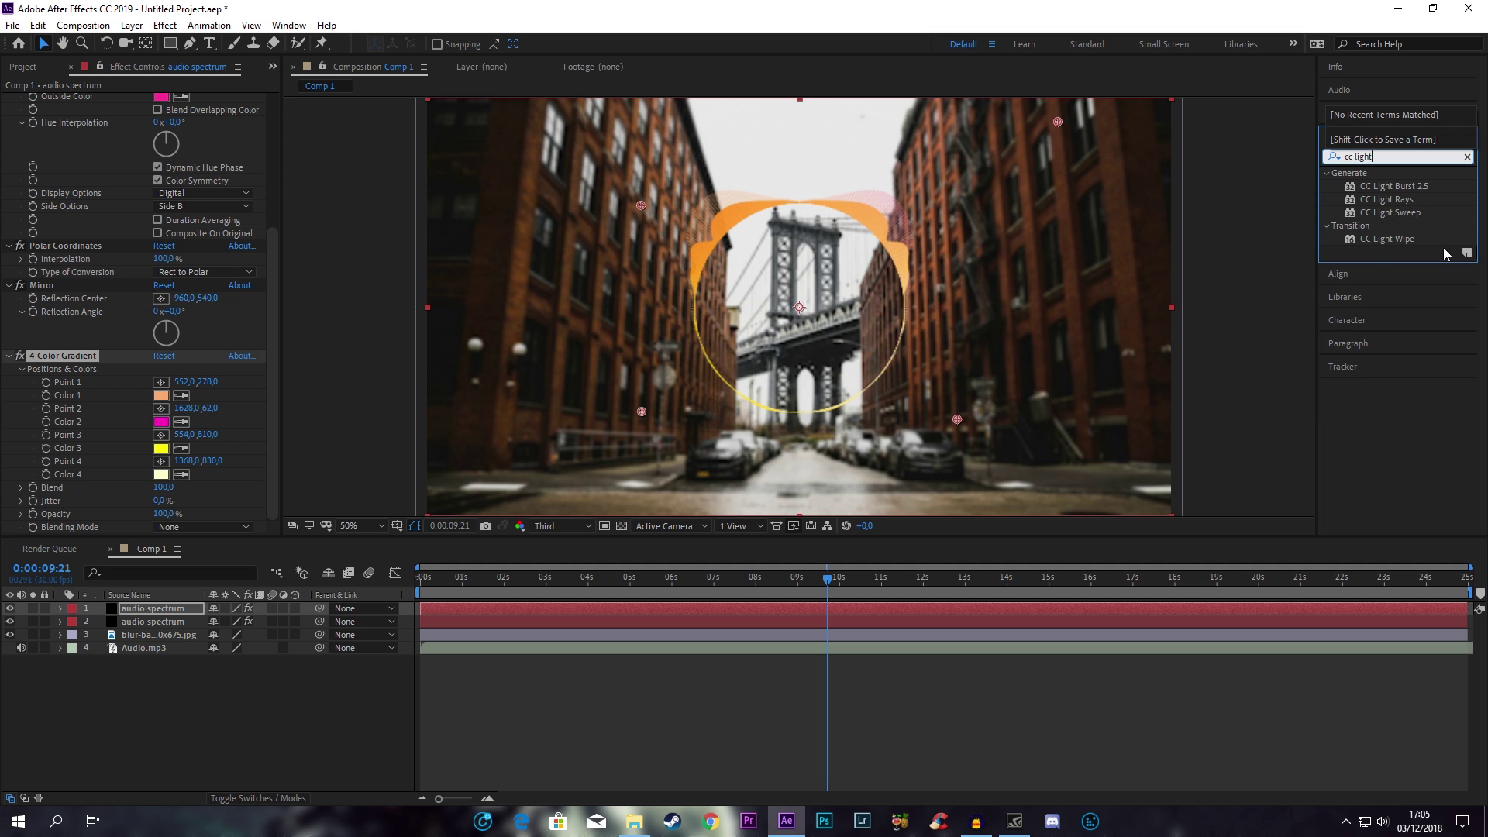
click(1403, 190)
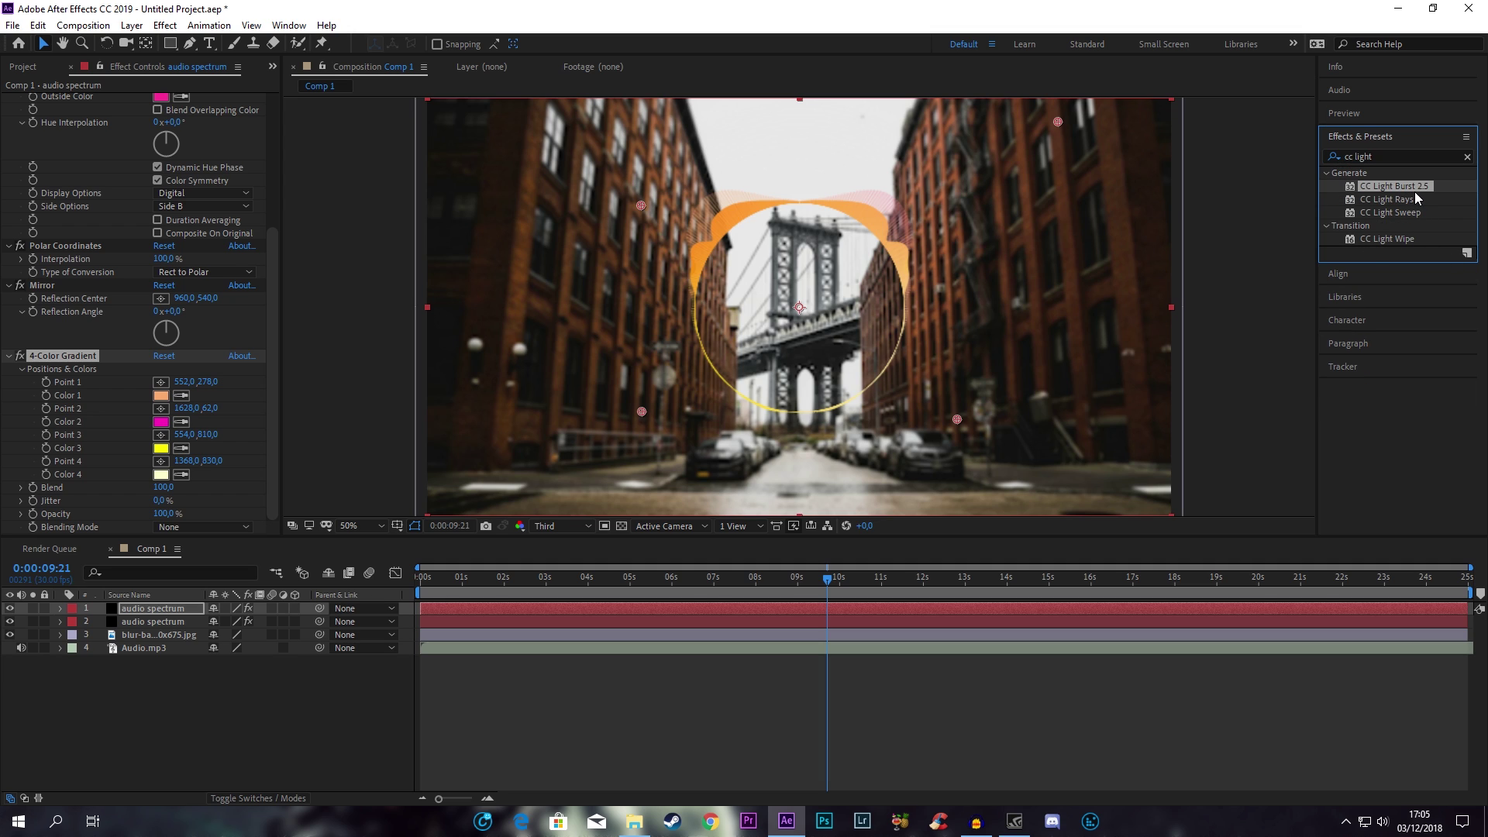
mouse_move(1404, 190)
mouse_down()
mouse_move(536, 433)
mouse_move(172, 612)
mouse_up()
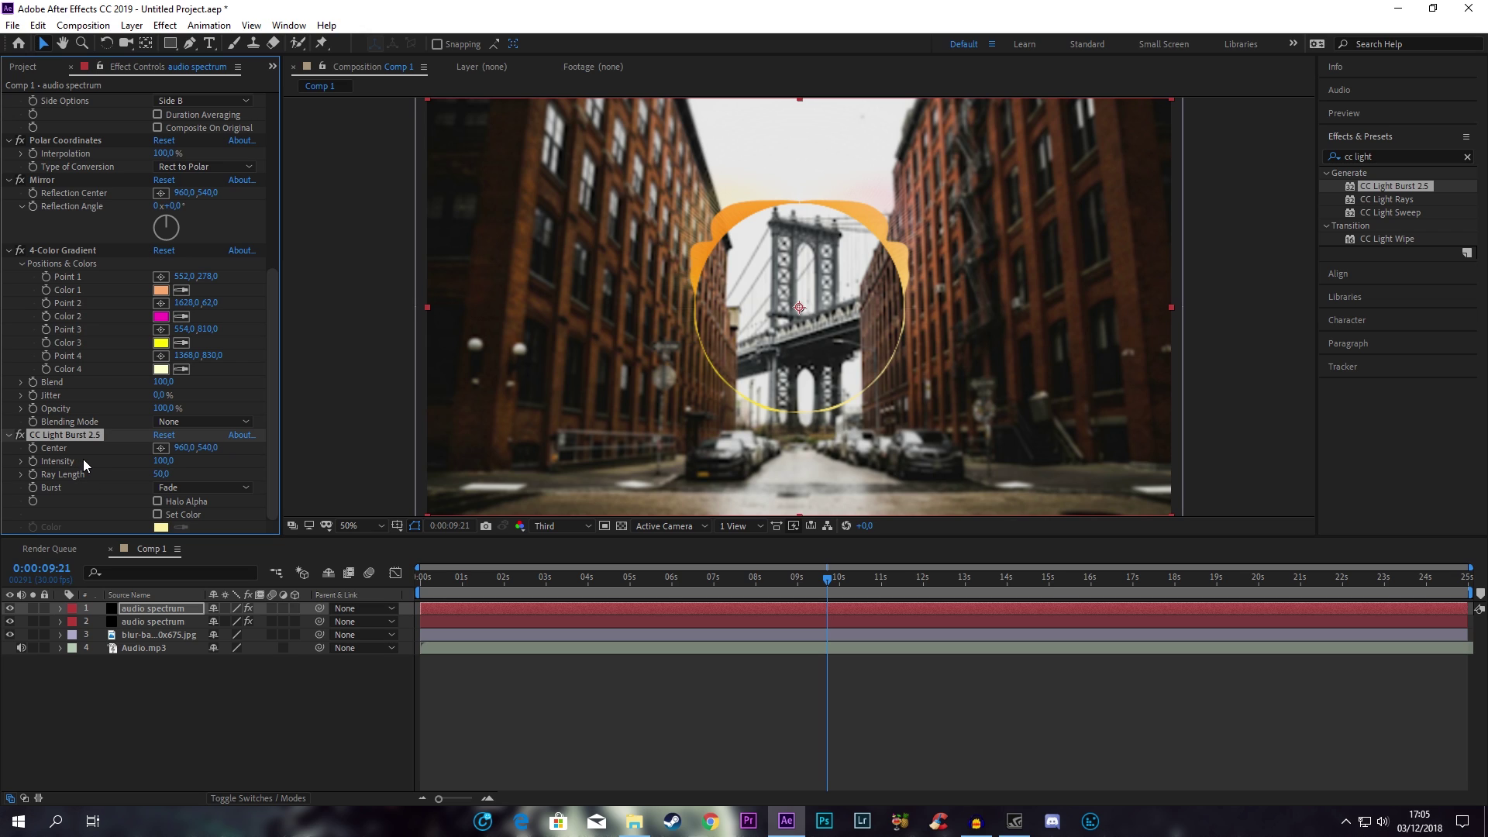
- Raise the light burst Intensity to 400 and clear the effects search
click(168, 461)
text(400)
click(103, 492)
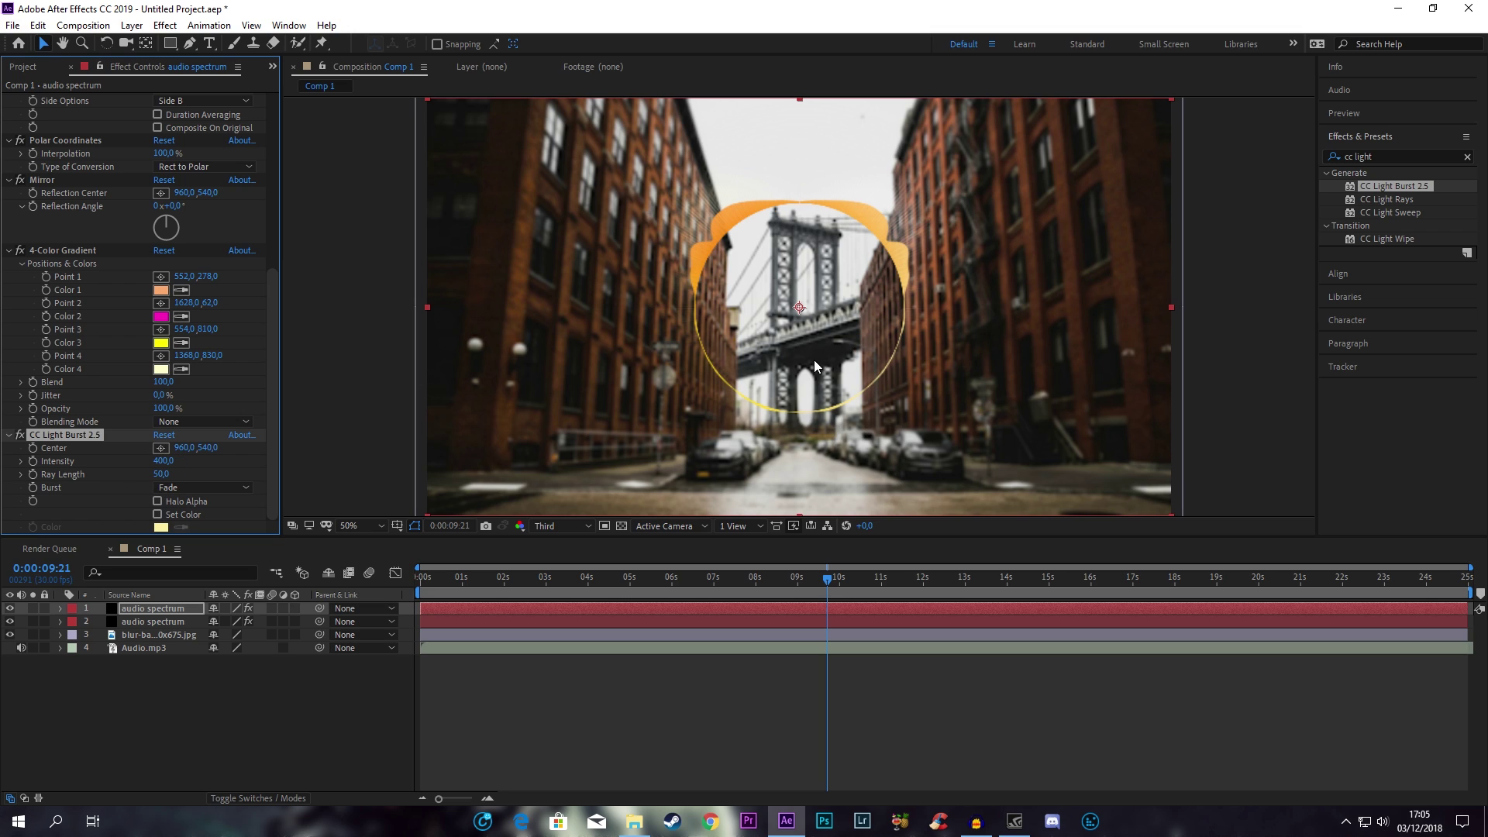
click(1468, 156)
click(1400, 155)
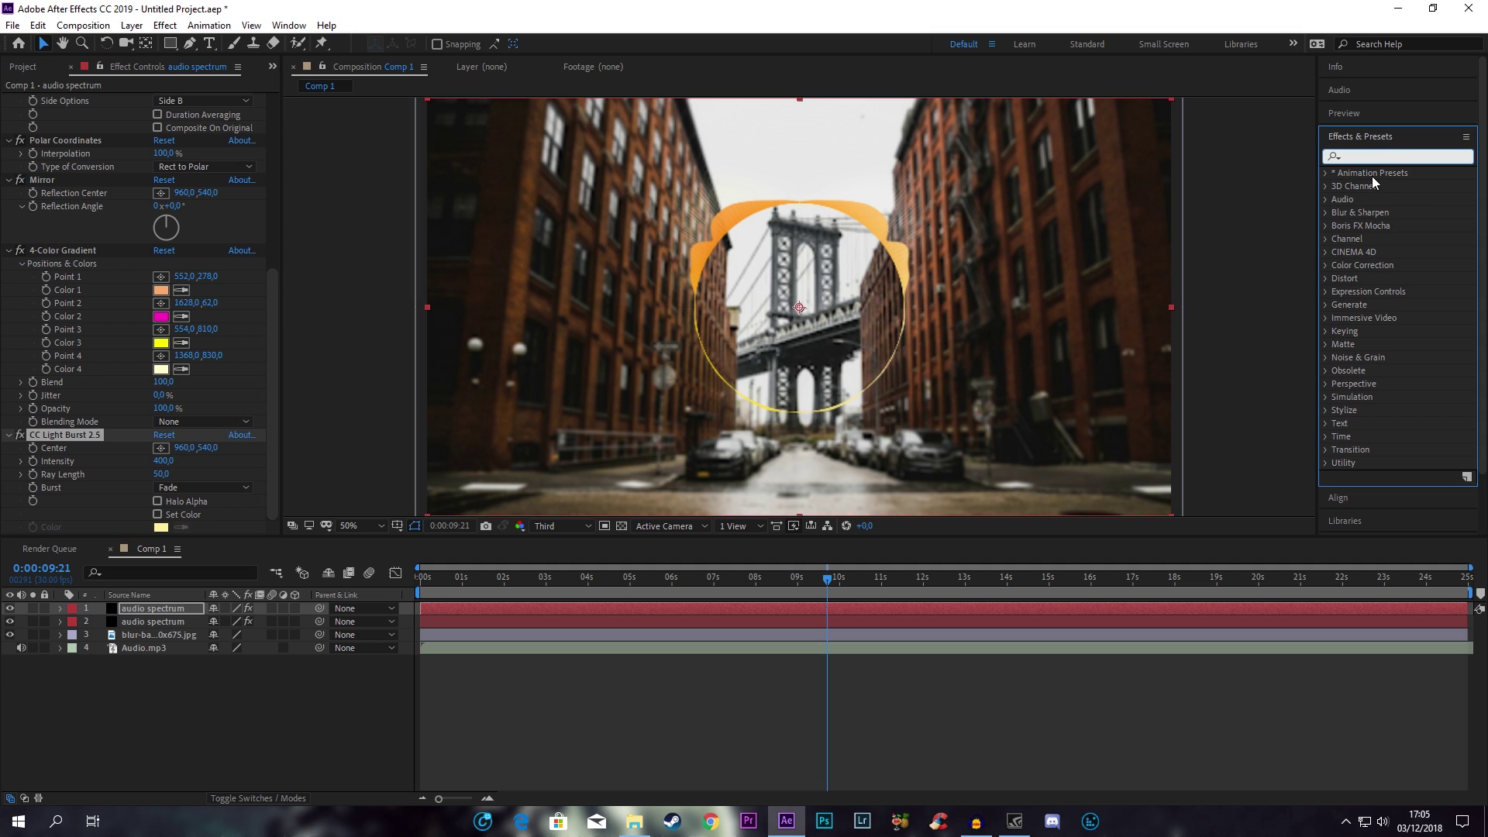
- Search 'glow', apply Stylize > Glow to the top audio spectrum layer, and select that layer
text(glow)
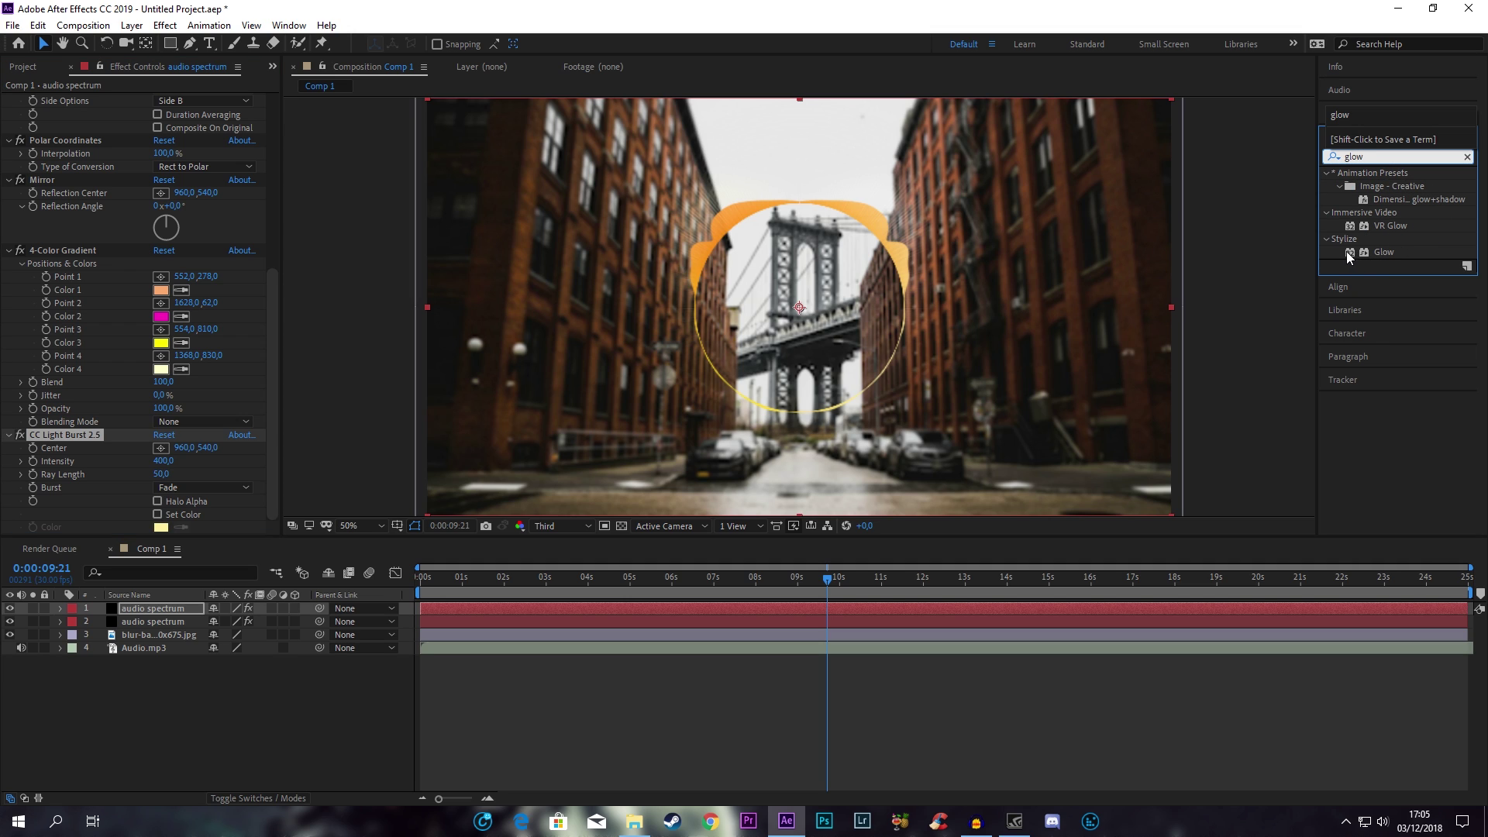
click(1383, 251)
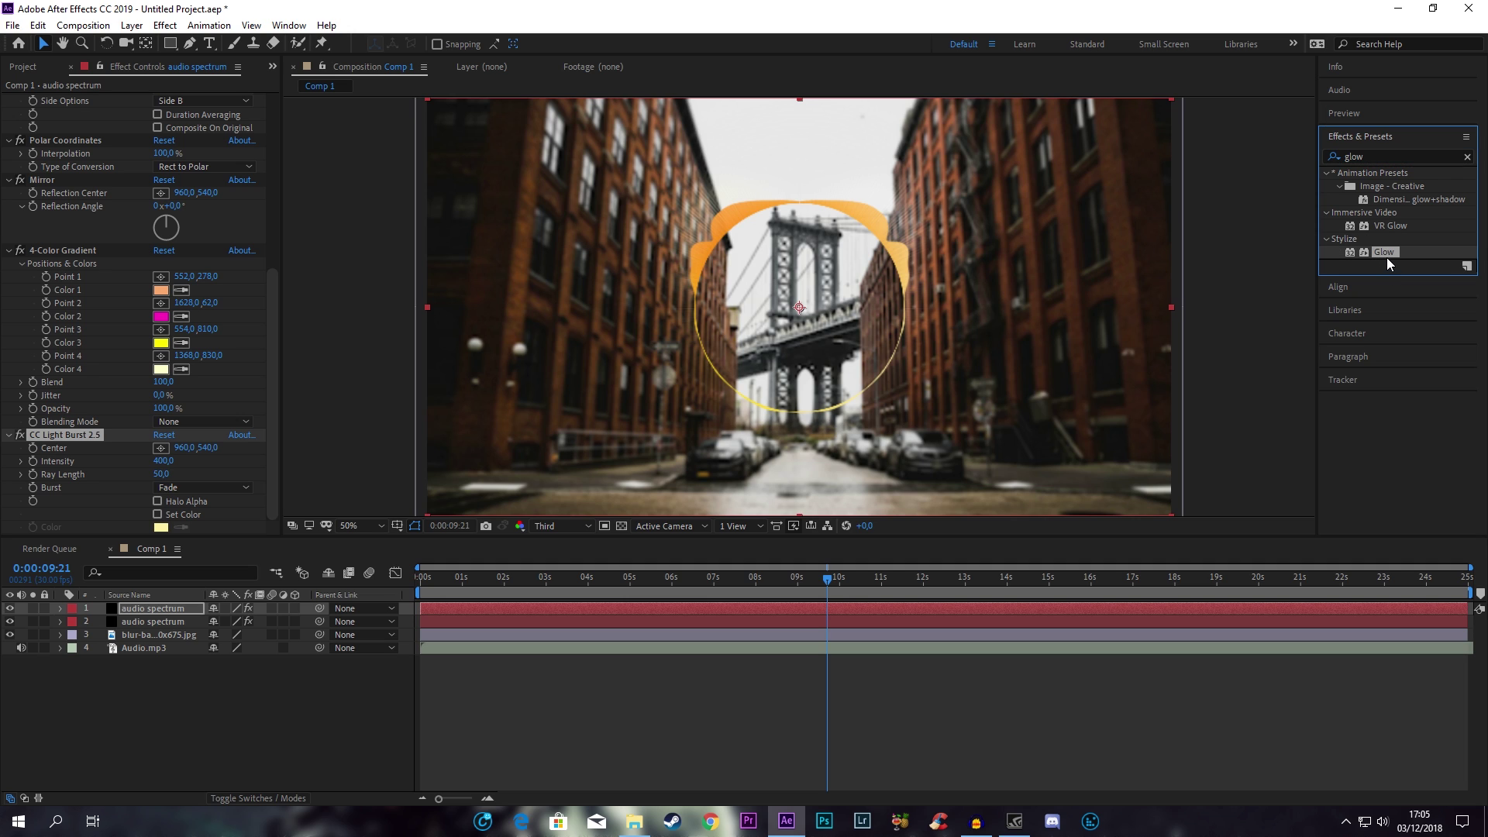
drag(1387, 255, 162, 613)
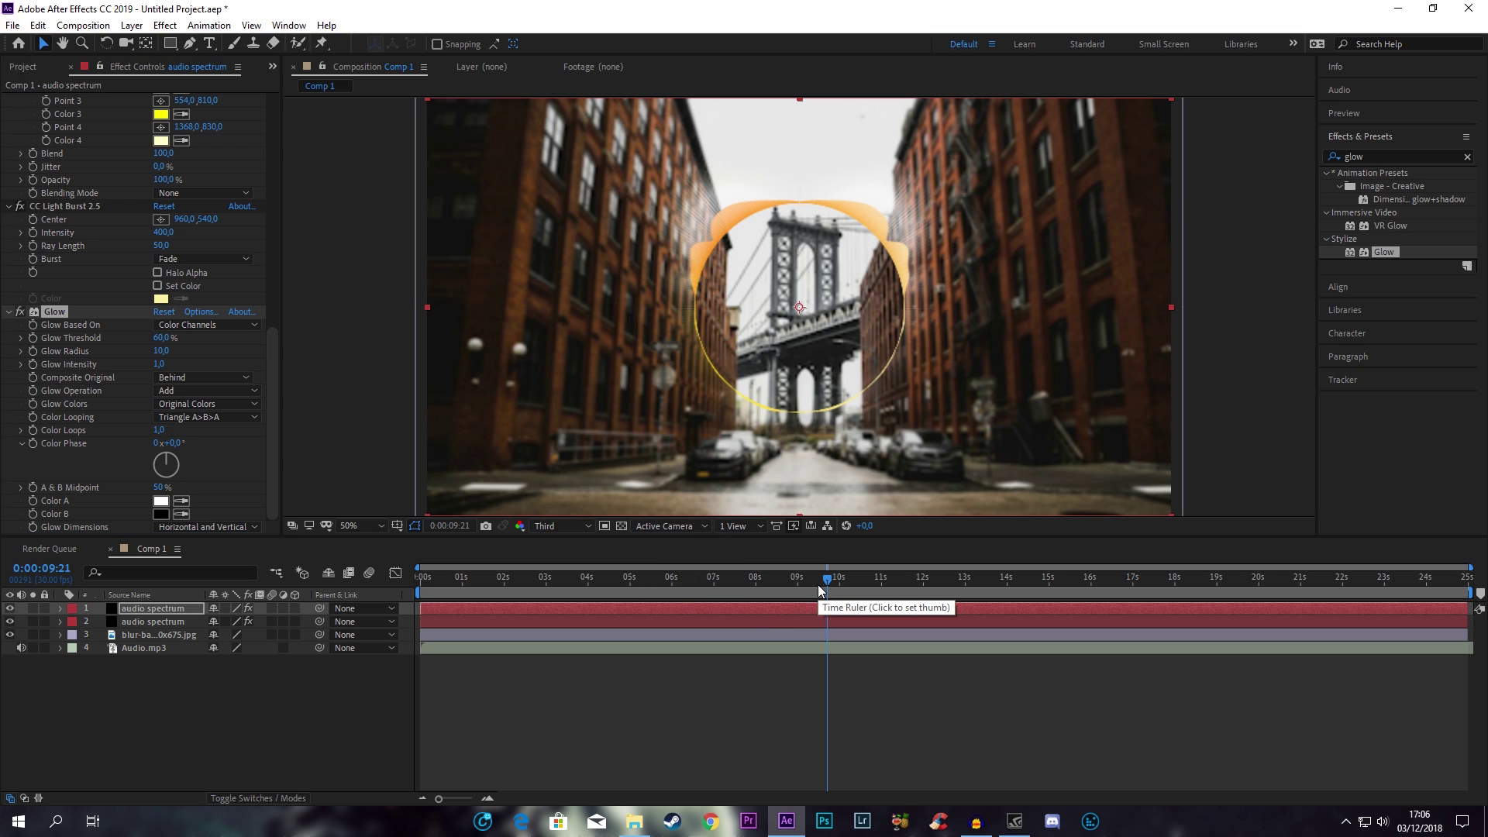
click(144, 611)
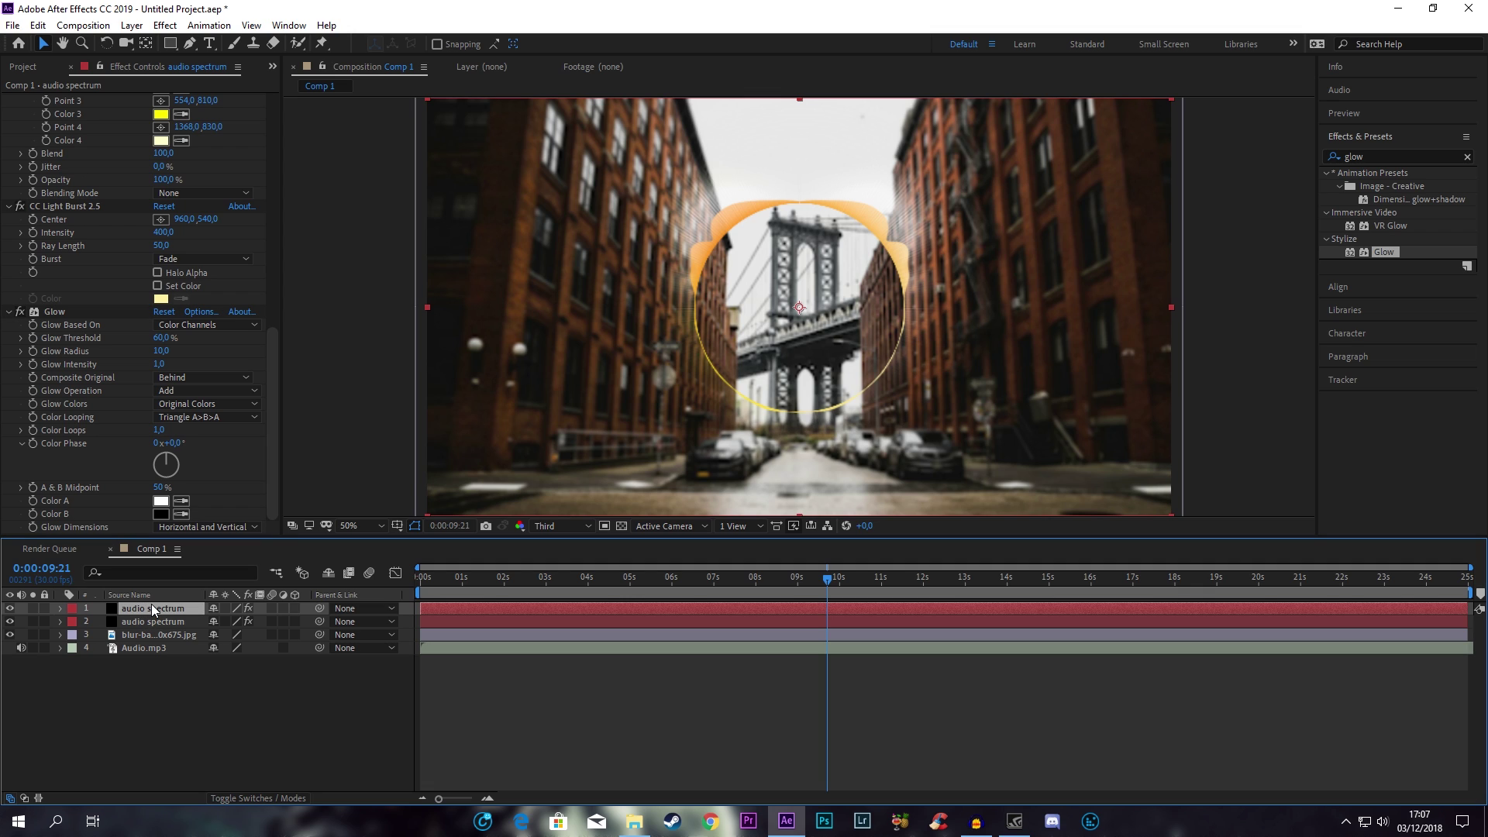
- Duplicate the spectrum layer and look over the copy's Glow and CC Light Burst effects
key(ctrl+d)
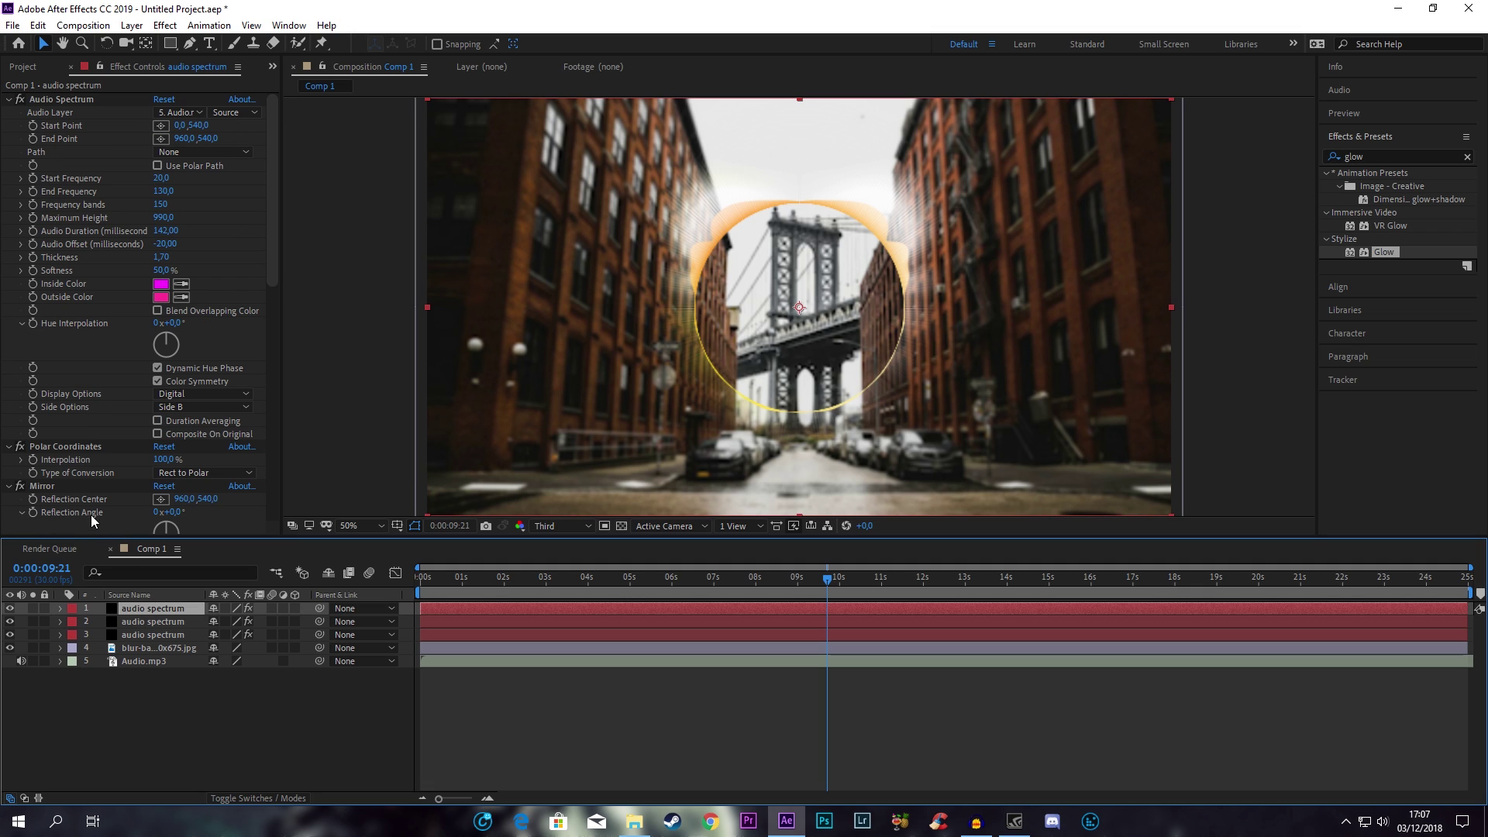
scroll(91, 494, down, 3)
scroll(91, 494, down, 3)
scroll(91, 495, down, 3)
scroll(95, 494, down, 2)
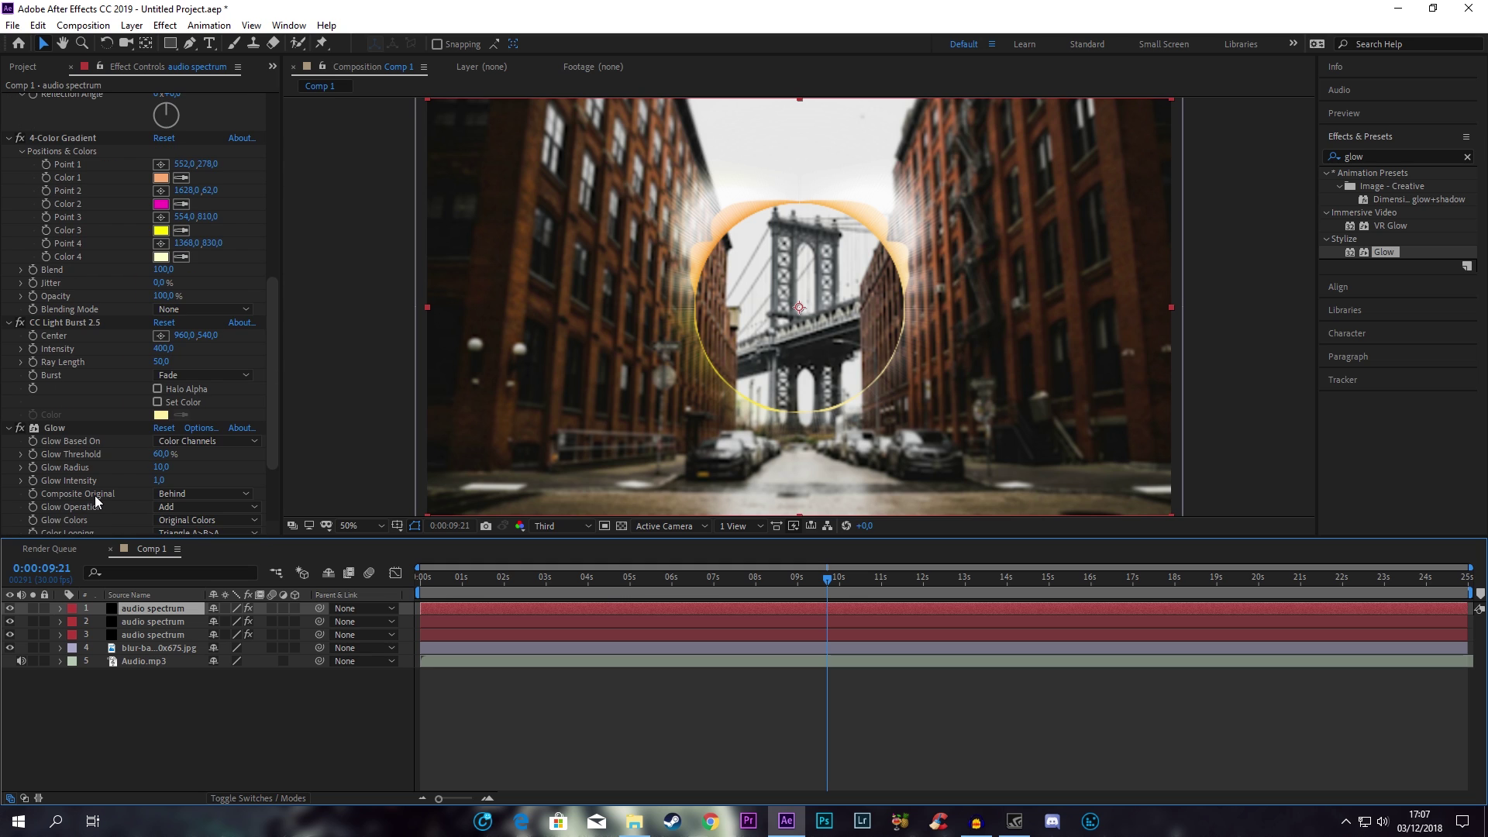
scroll(95, 496, down, 2)
click(68, 327)
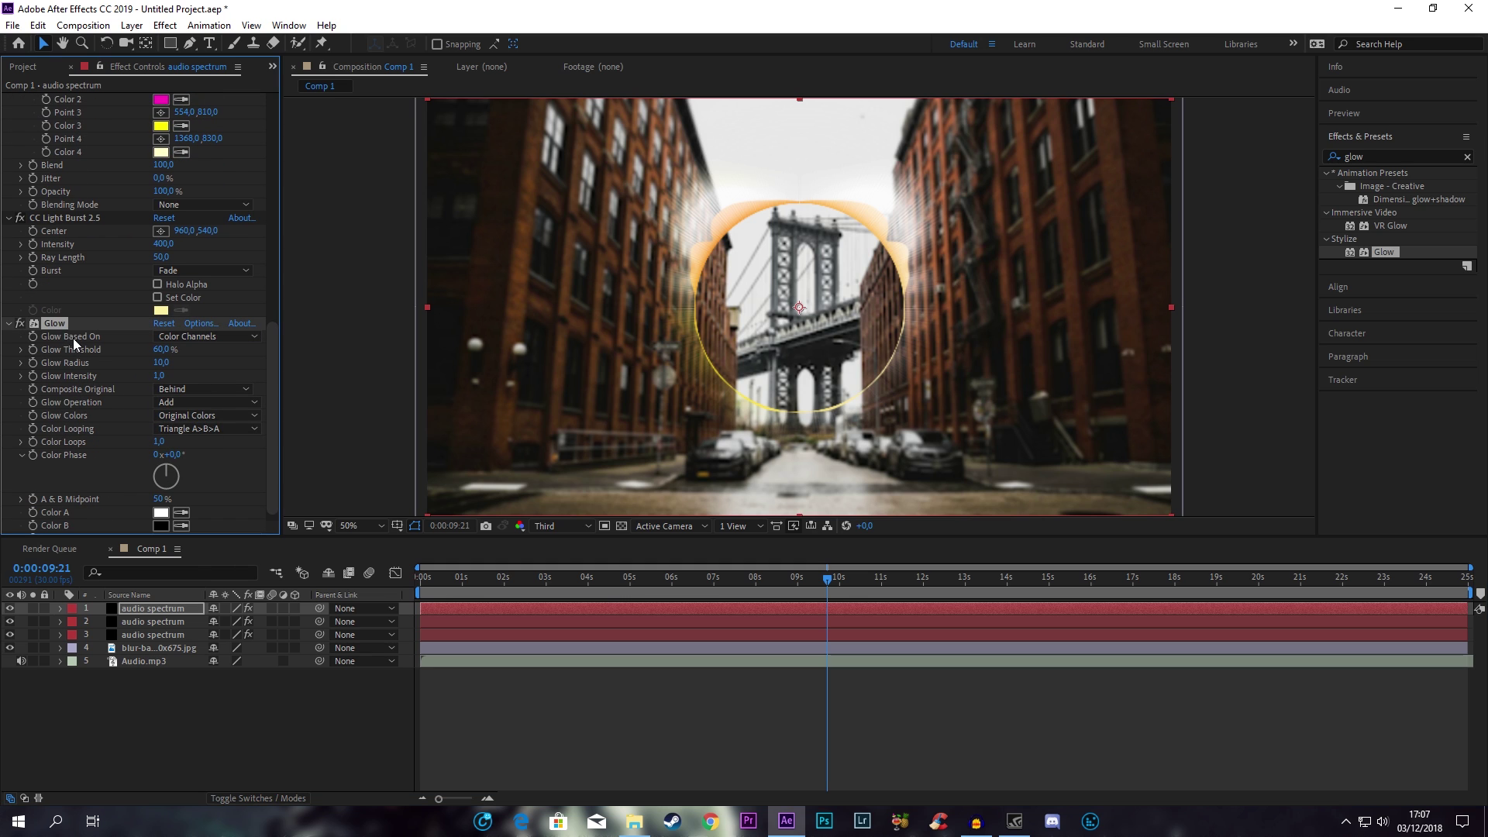
scroll(79, 347, up, 4)
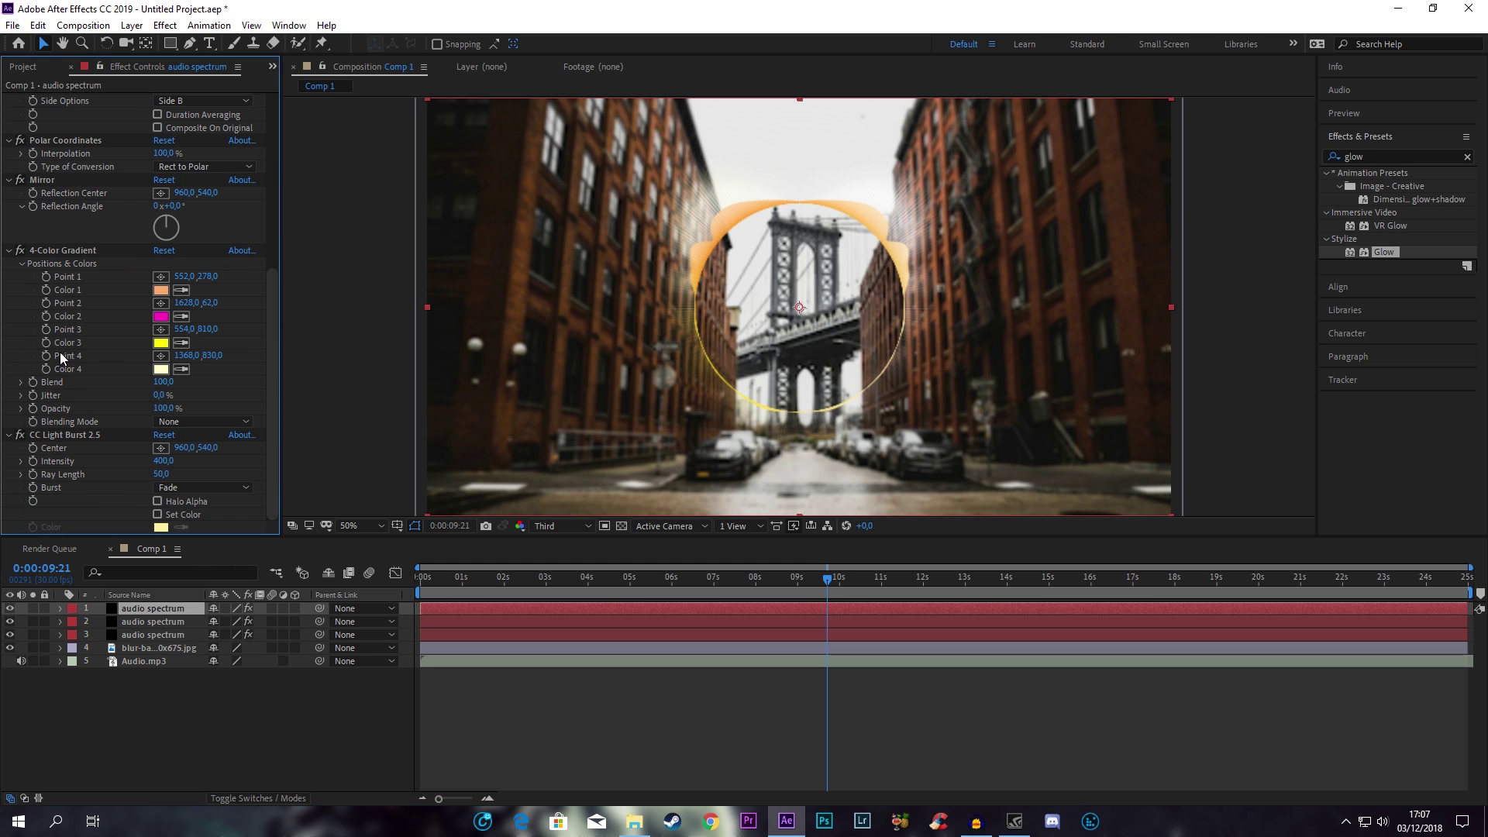
click(58, 435)
scroll(76, 434, up, 2)
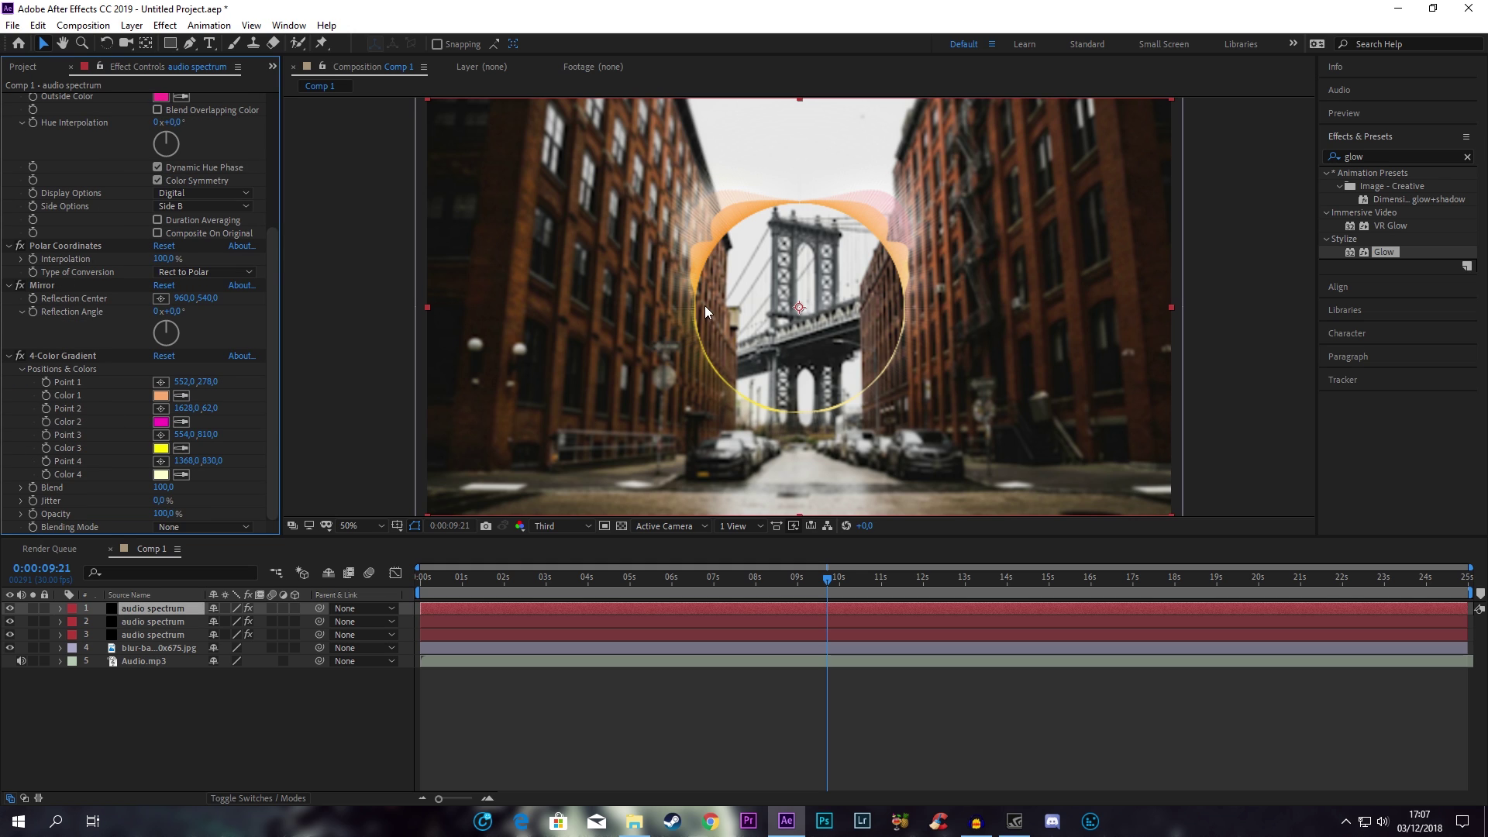
scroll(85, 414, up, 2)
scroll(86, 412, up, 2)
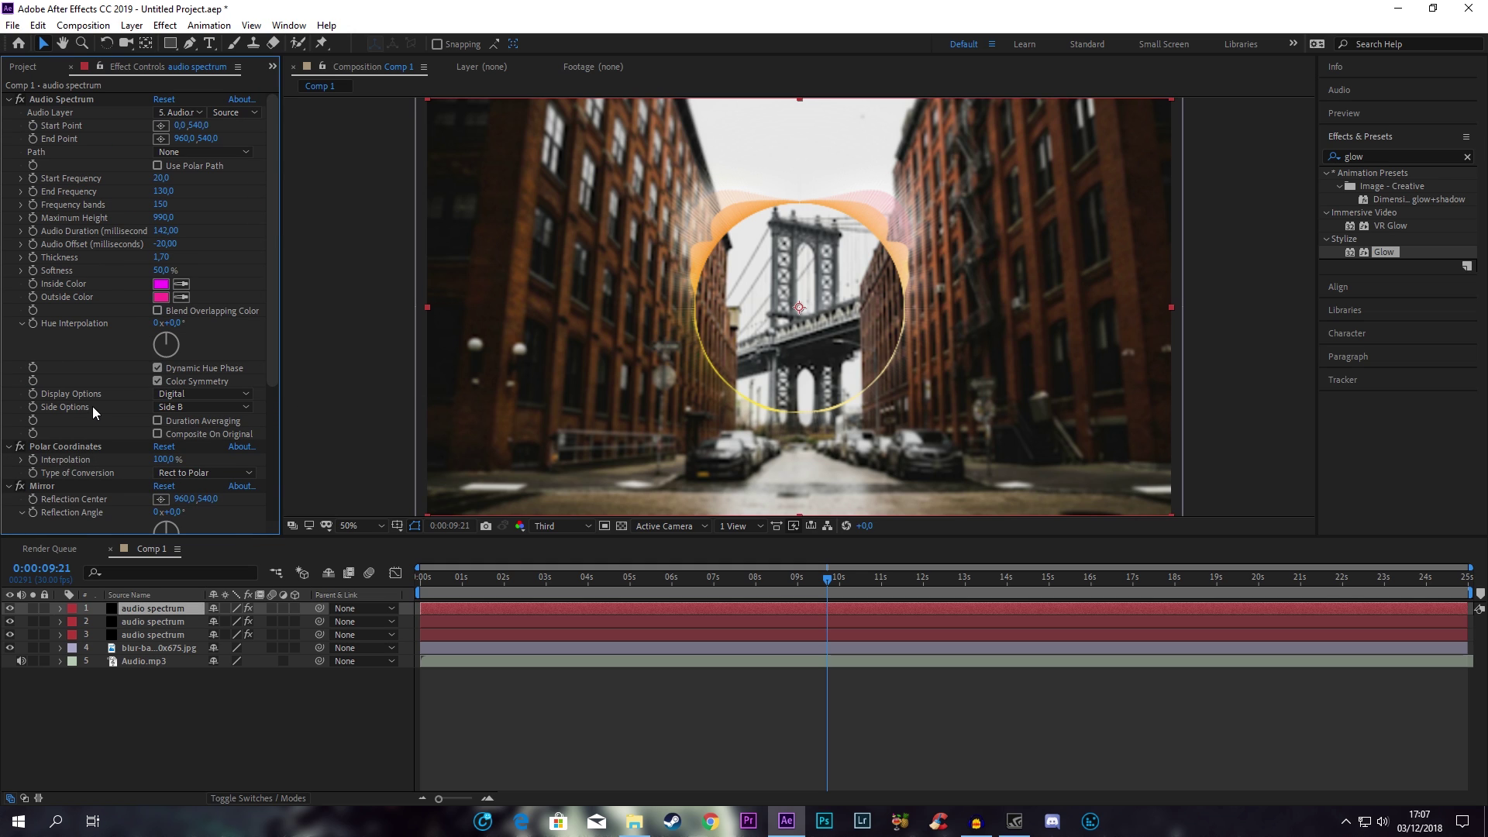
- Set the copy's Audio Spectrum Thickness to 6,50 and Display Options to Analog dots
click(164, 258)
text(6,5)
key(Return)
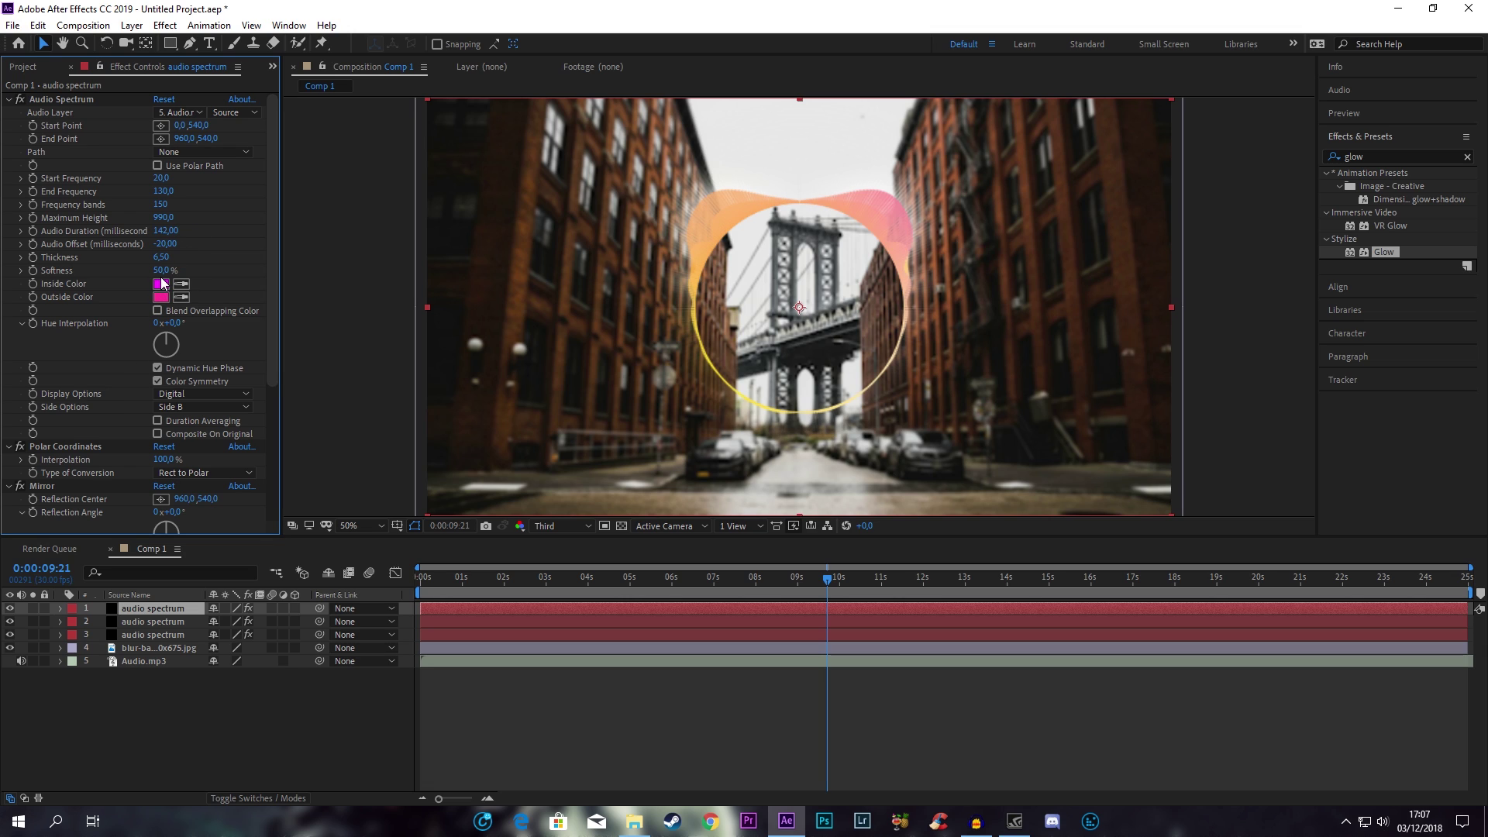
click(173, 395)
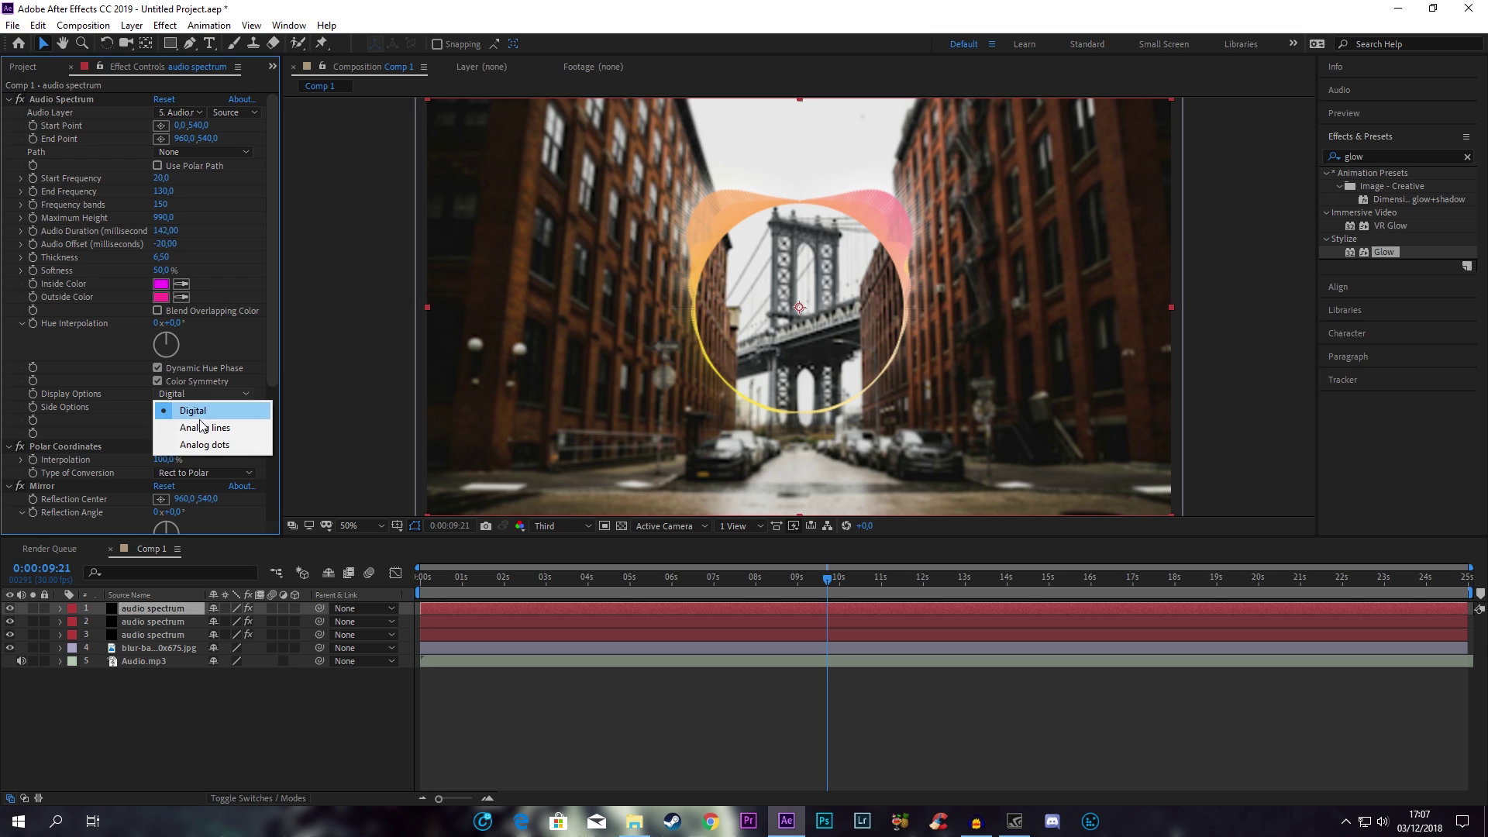
click(205, 445)
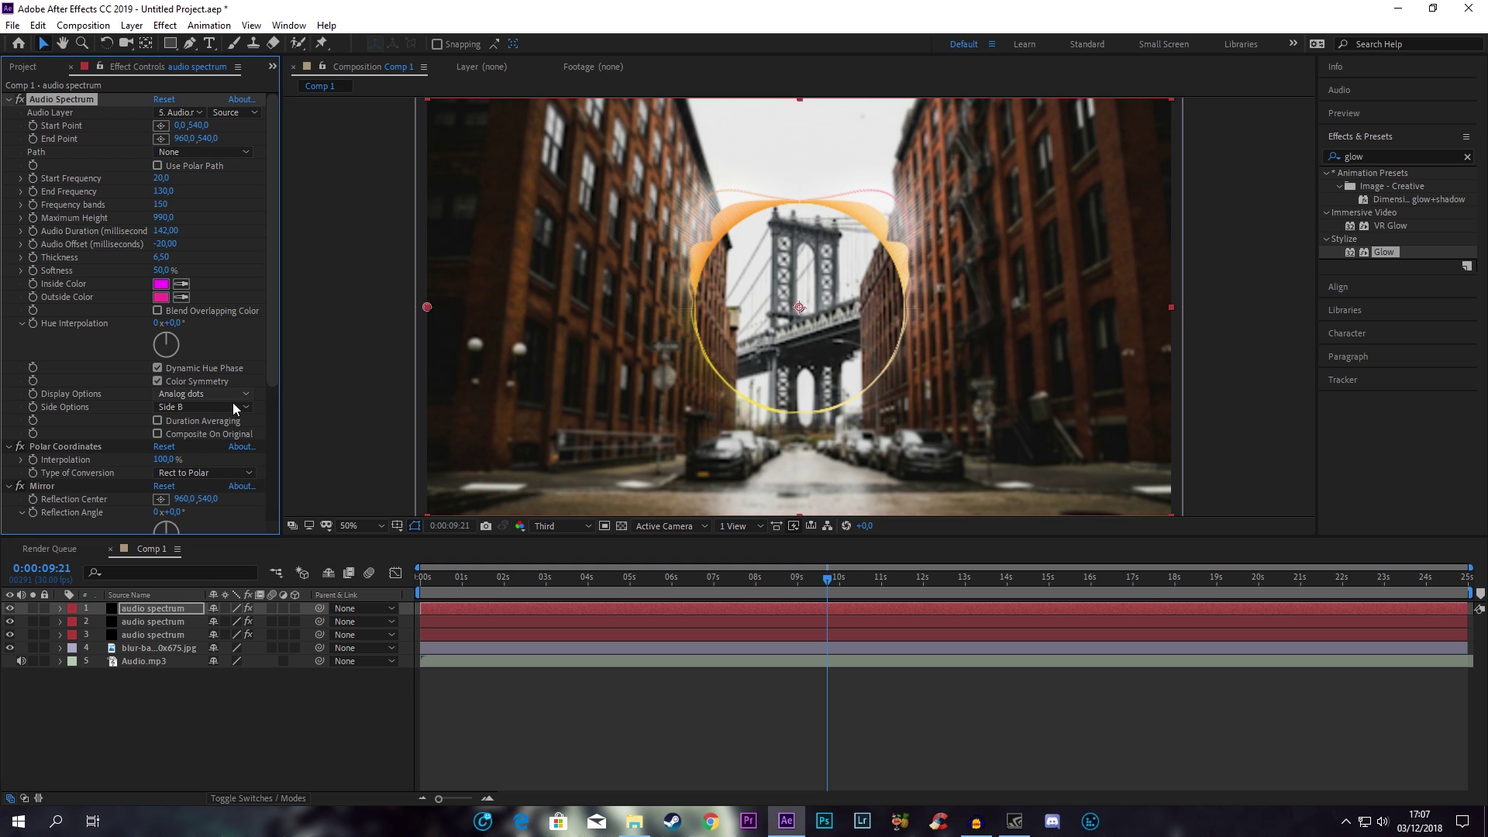
scroll(136, 420, down, 5)
scroll(137, 377, down, 1)
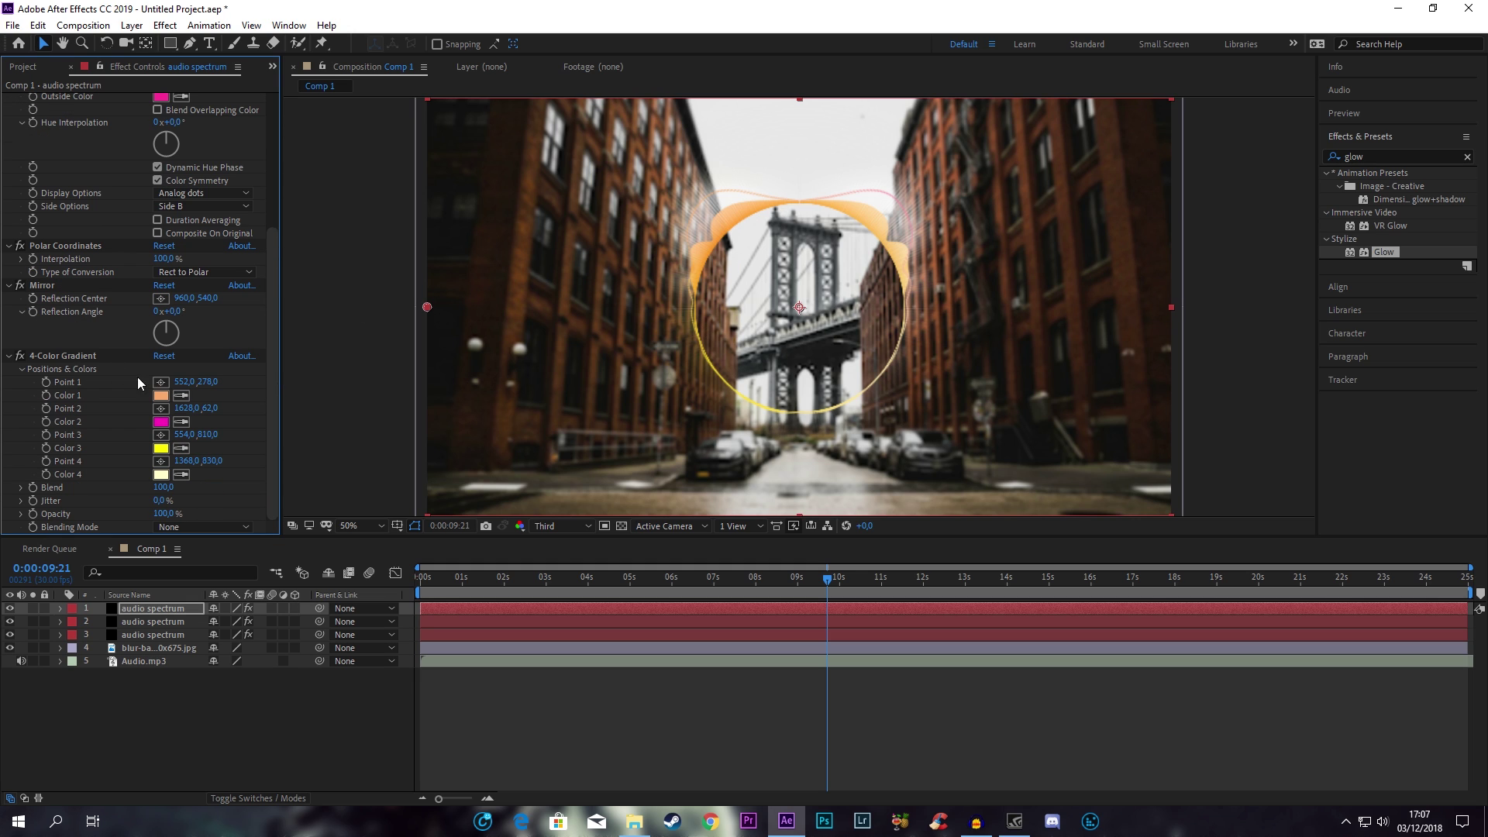
- Change the gradient Color 1 to magenta and check the ring at 9:01
click(161, 396)
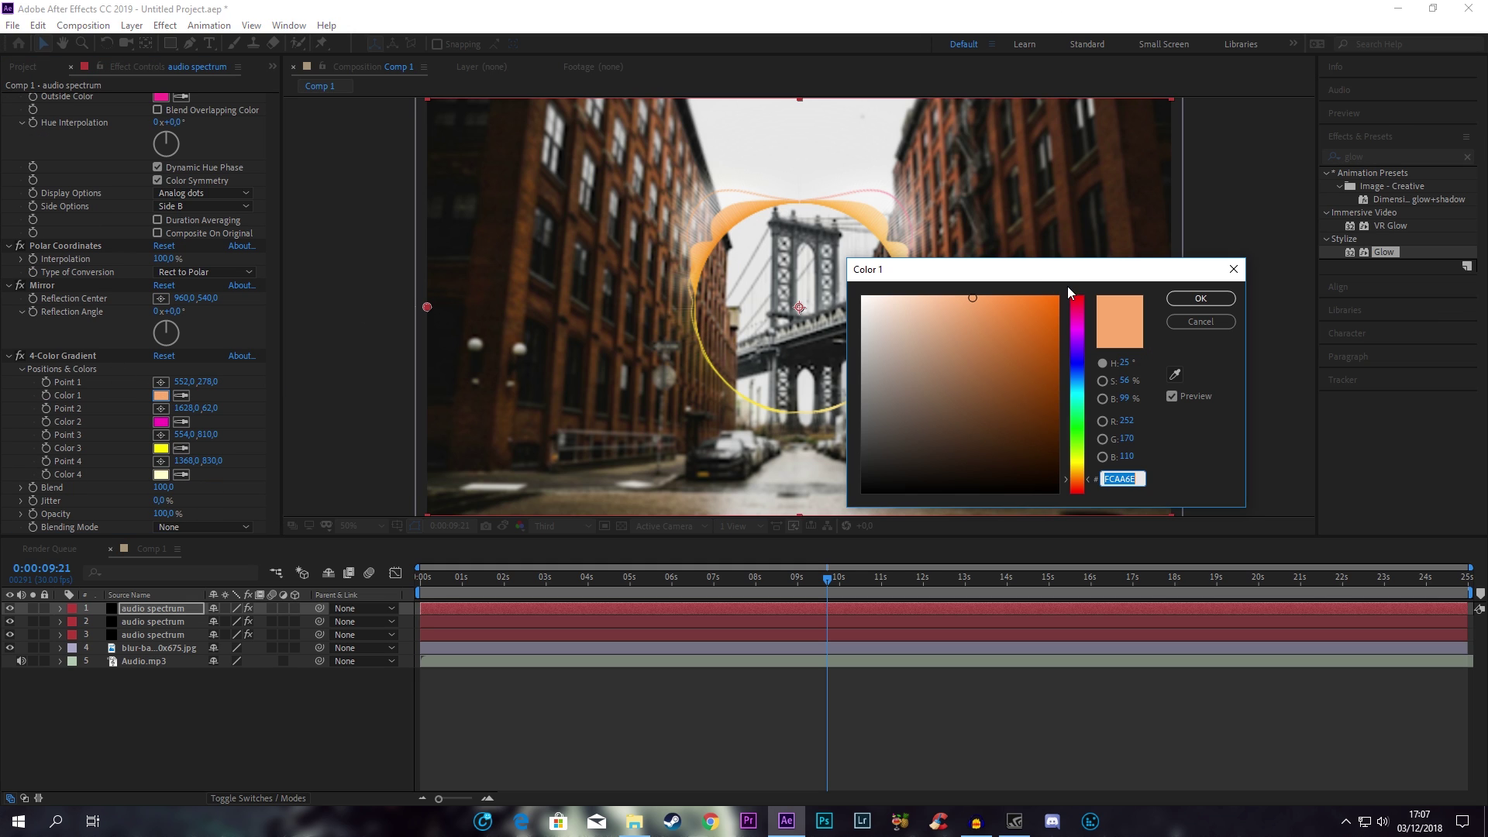
click(1077, 327)
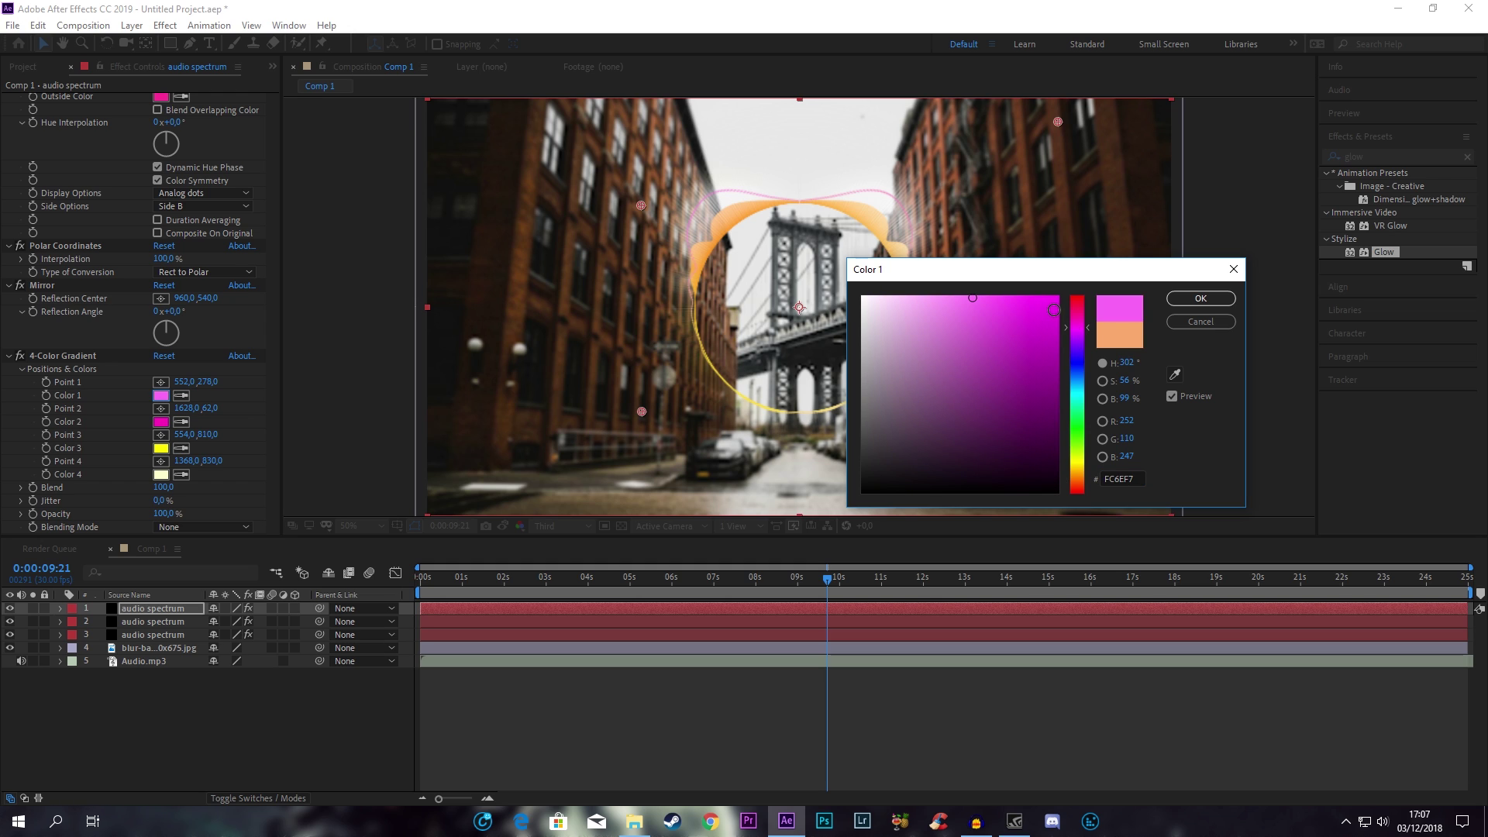
click(1200, 299)
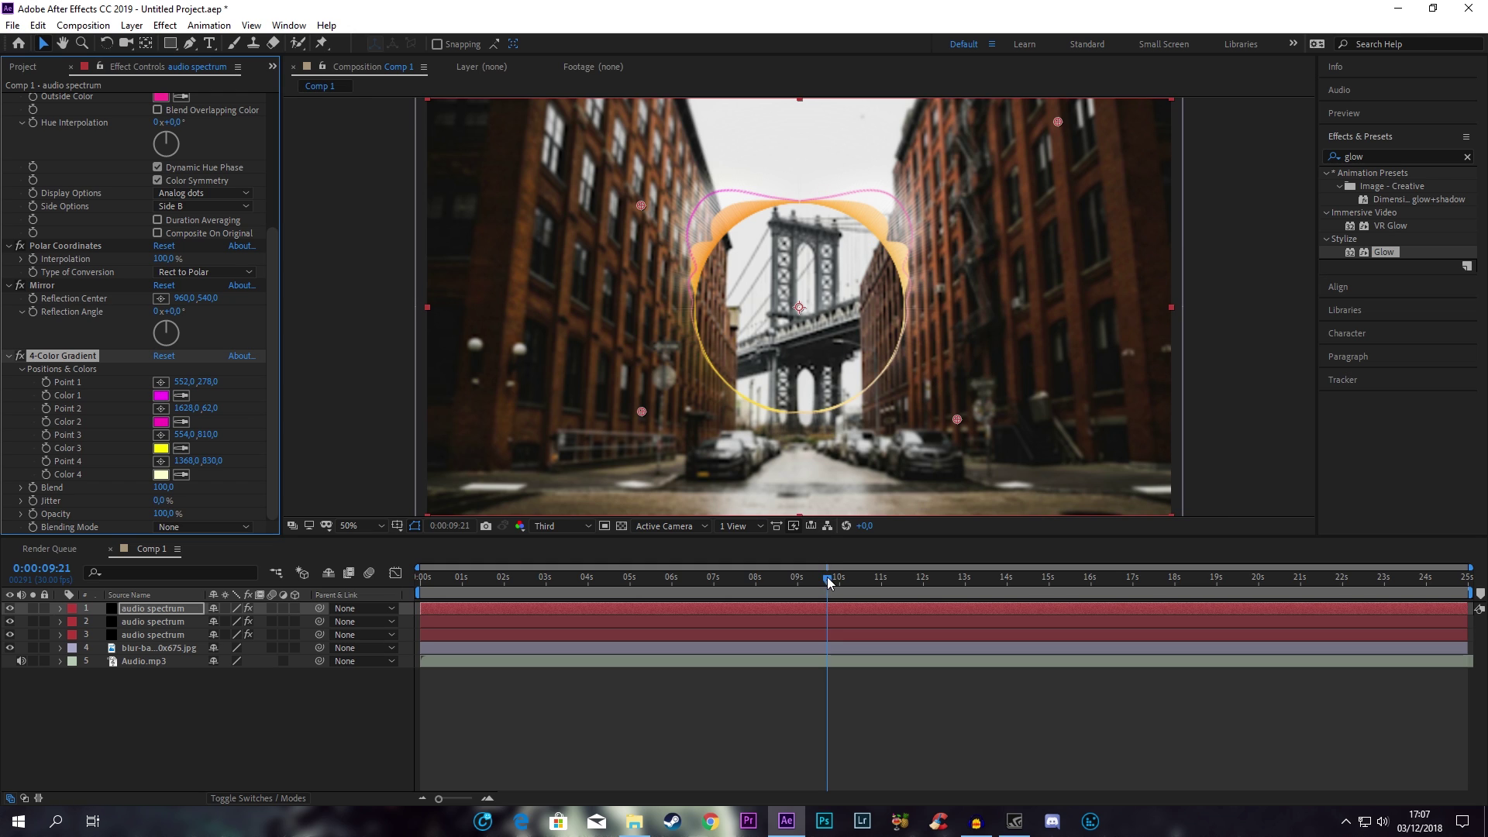
drag(828, 581, 807, 583)
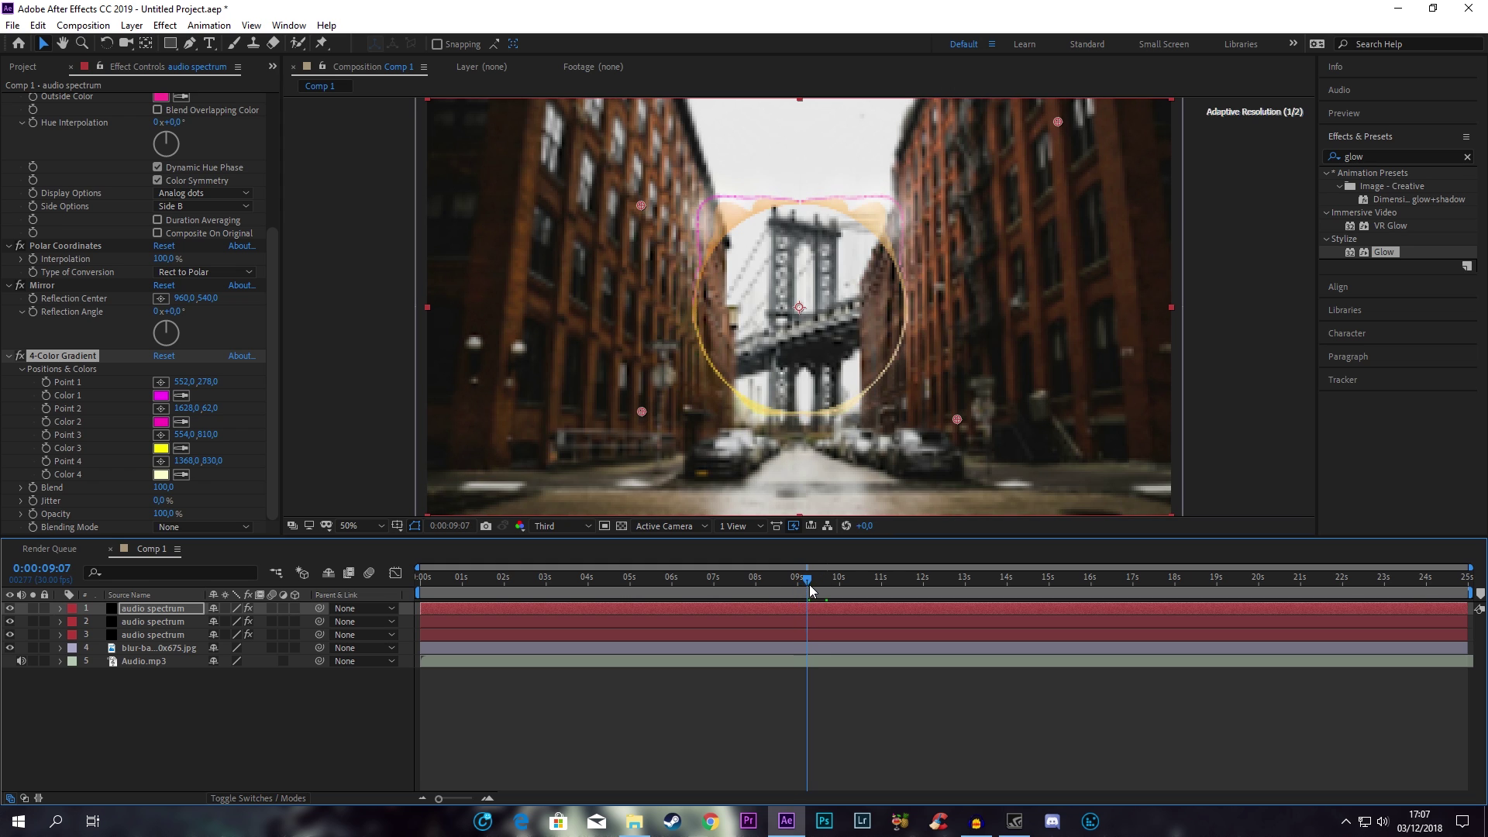
- Move the top two spectrum layers below layer 3 and preview around 8 seconds
click(160, 614)
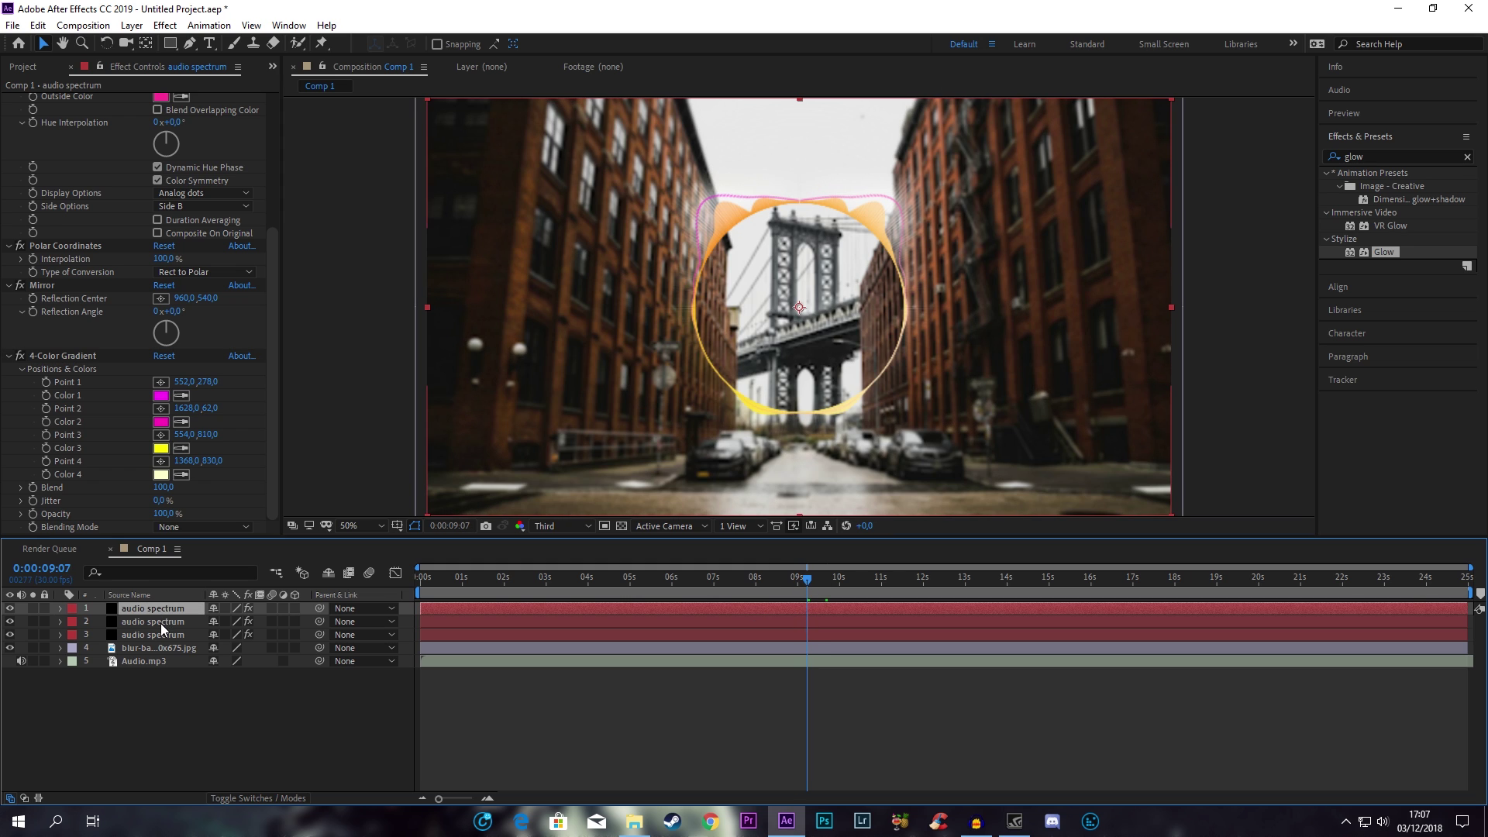
ctrl+click(162, 623)
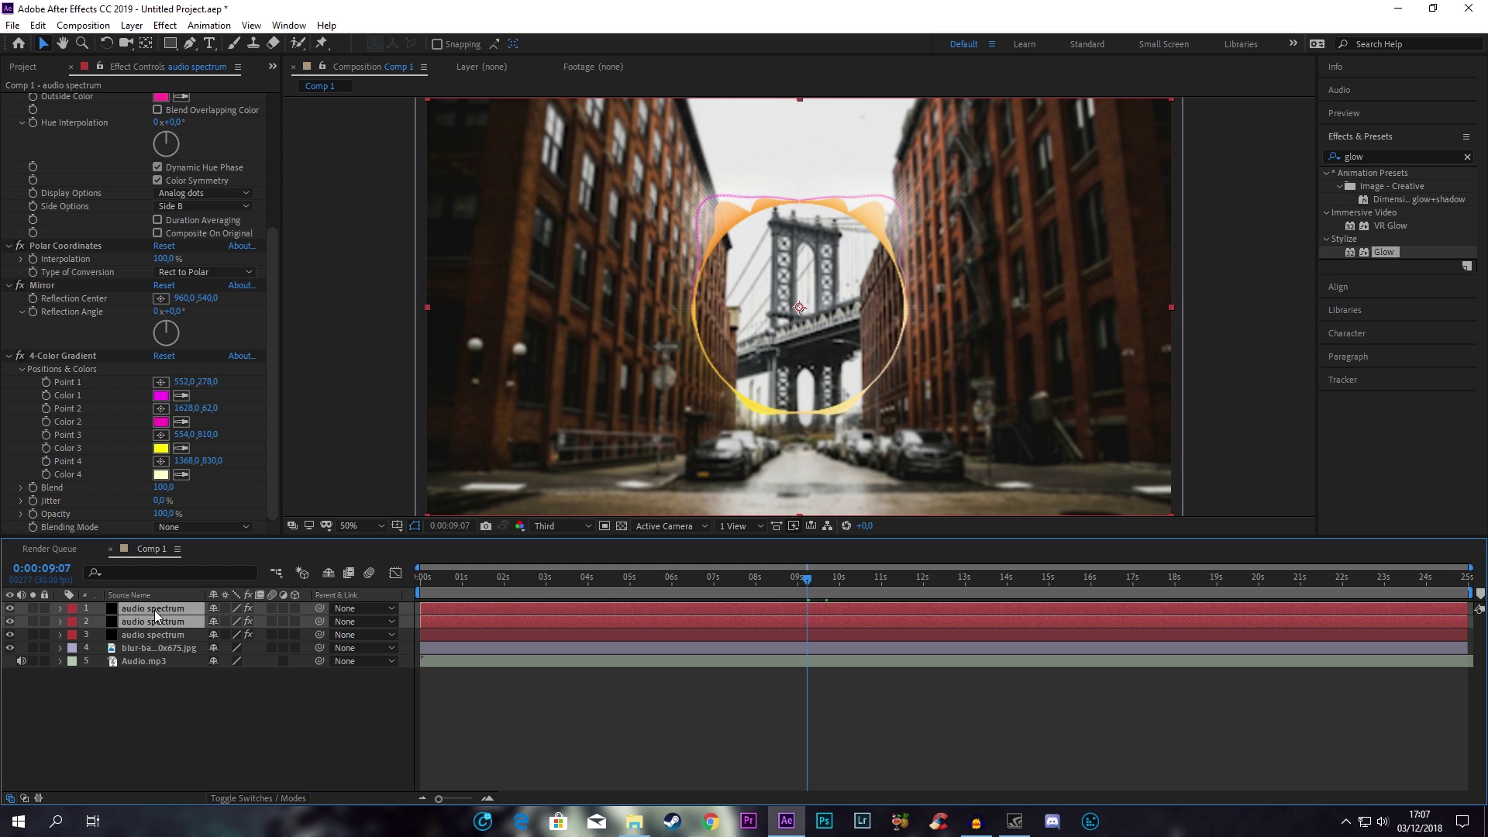
drag(156, 617, 158, 644)
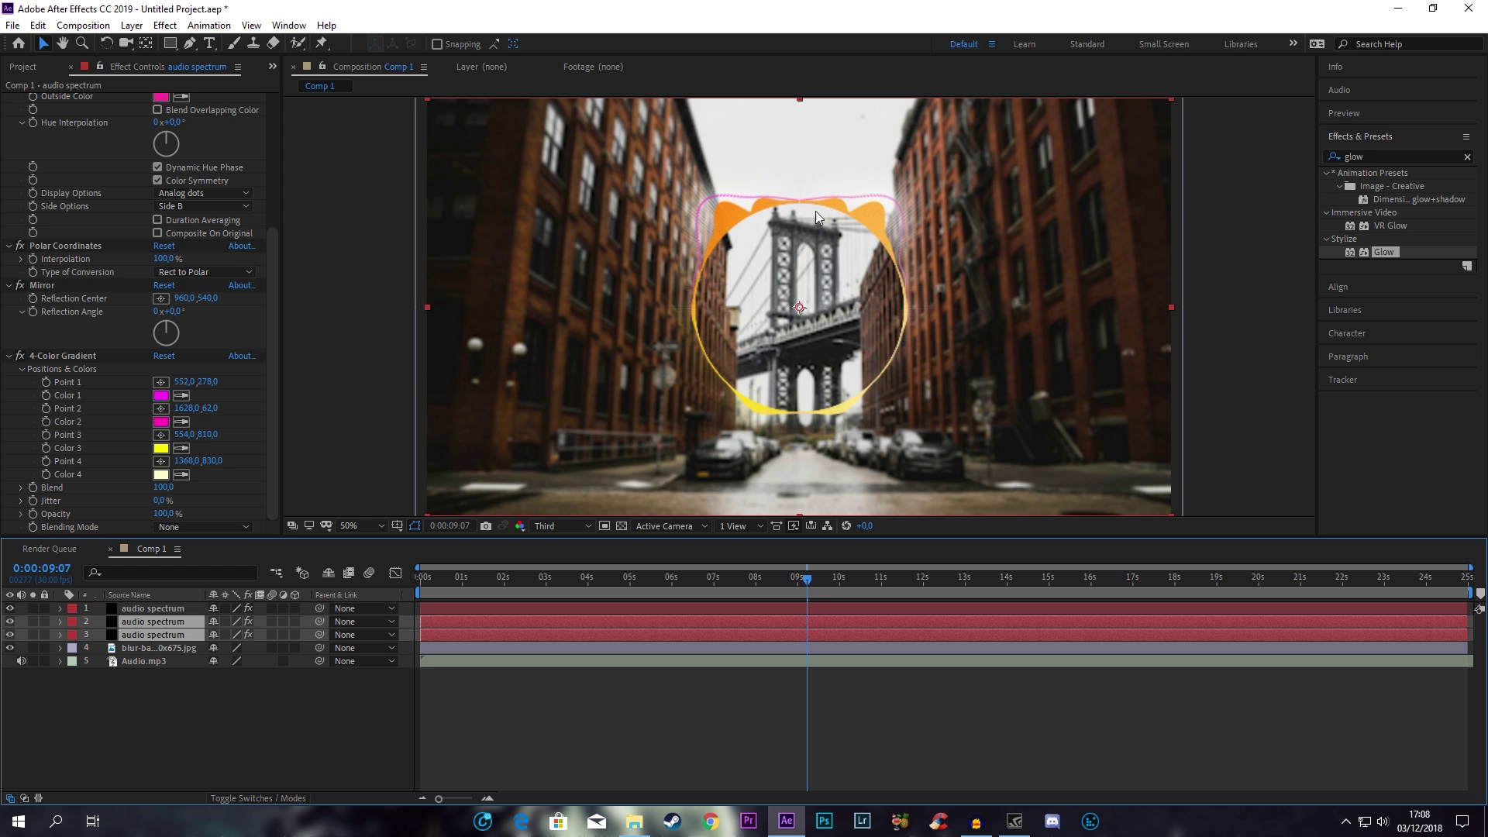
mouse_move(783, 580)
mouse_down()
mouse_move(816, 583)
mouse_move(788, 582)
mouse_move(800, 585)
mouse_up()
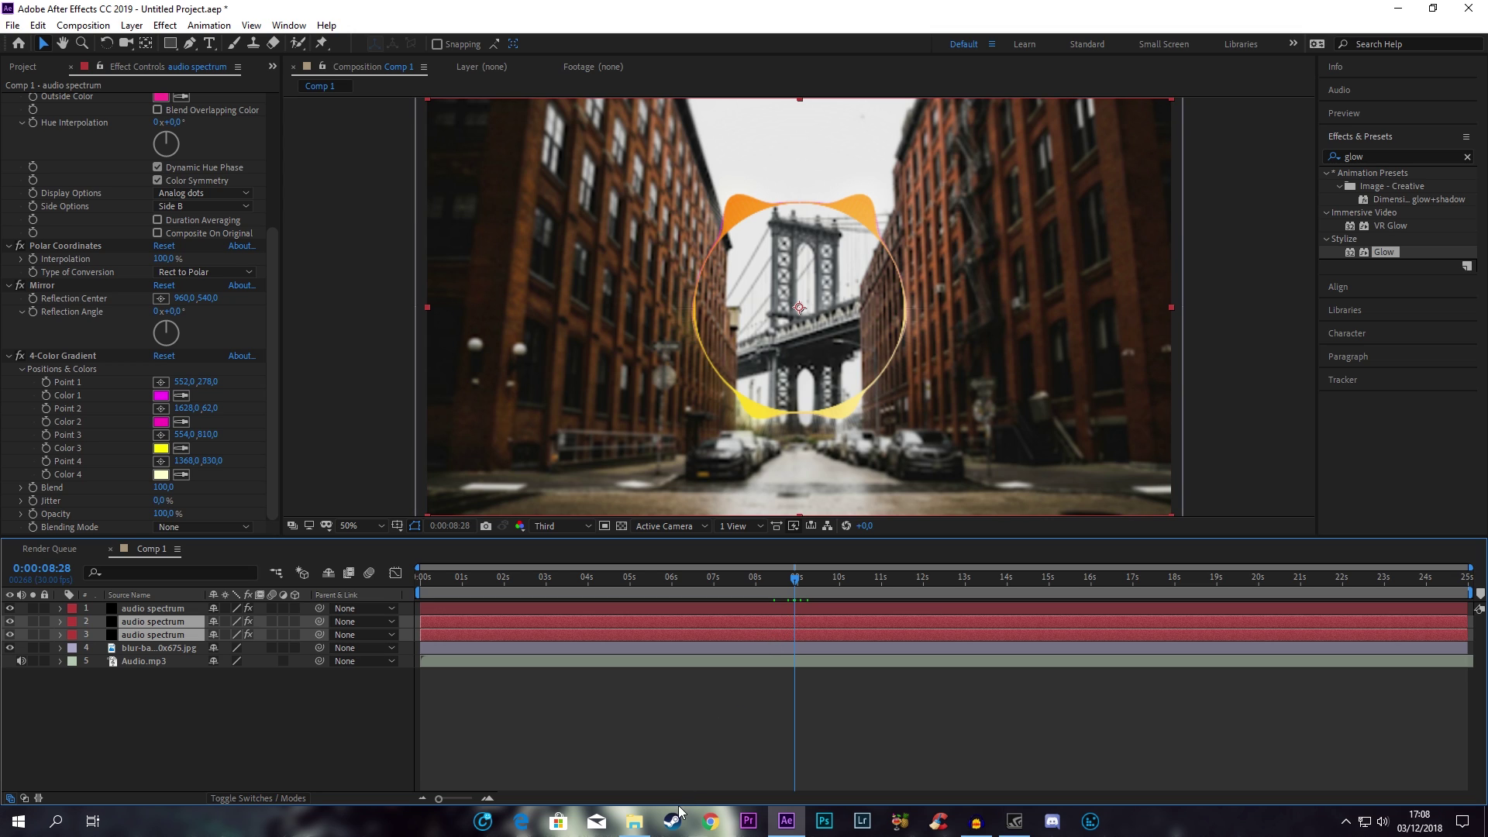
- Drag Untitled-1 from the Audio spectrum folder into the After Effects timeline
mouse_move(634, 820)
click(647, 775)
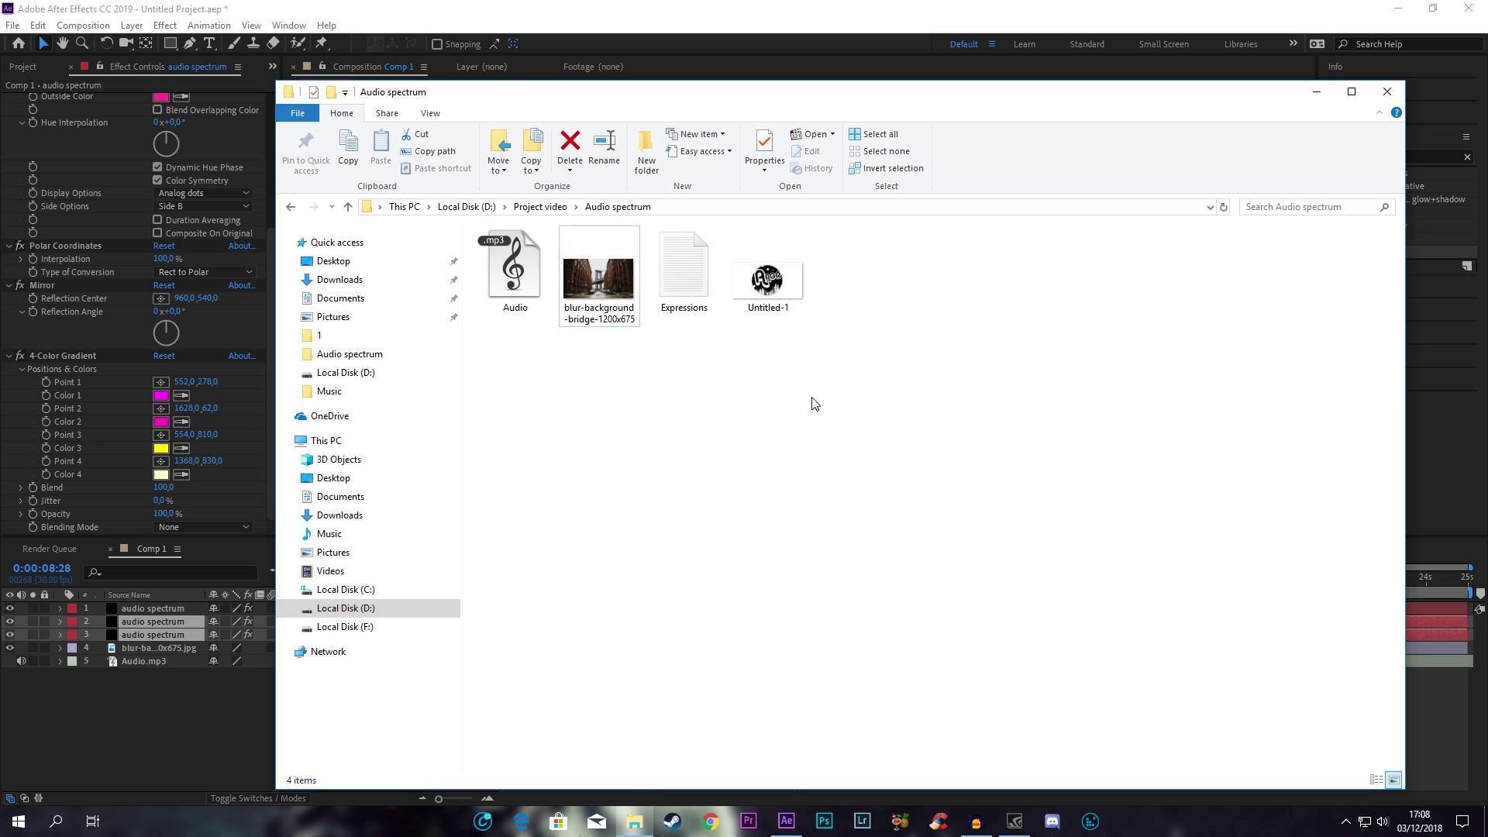
mouse_move(767, 279)
mouse_down()
mouse_move(552, 551)
mouse_move(155, 728)
mouse_up()
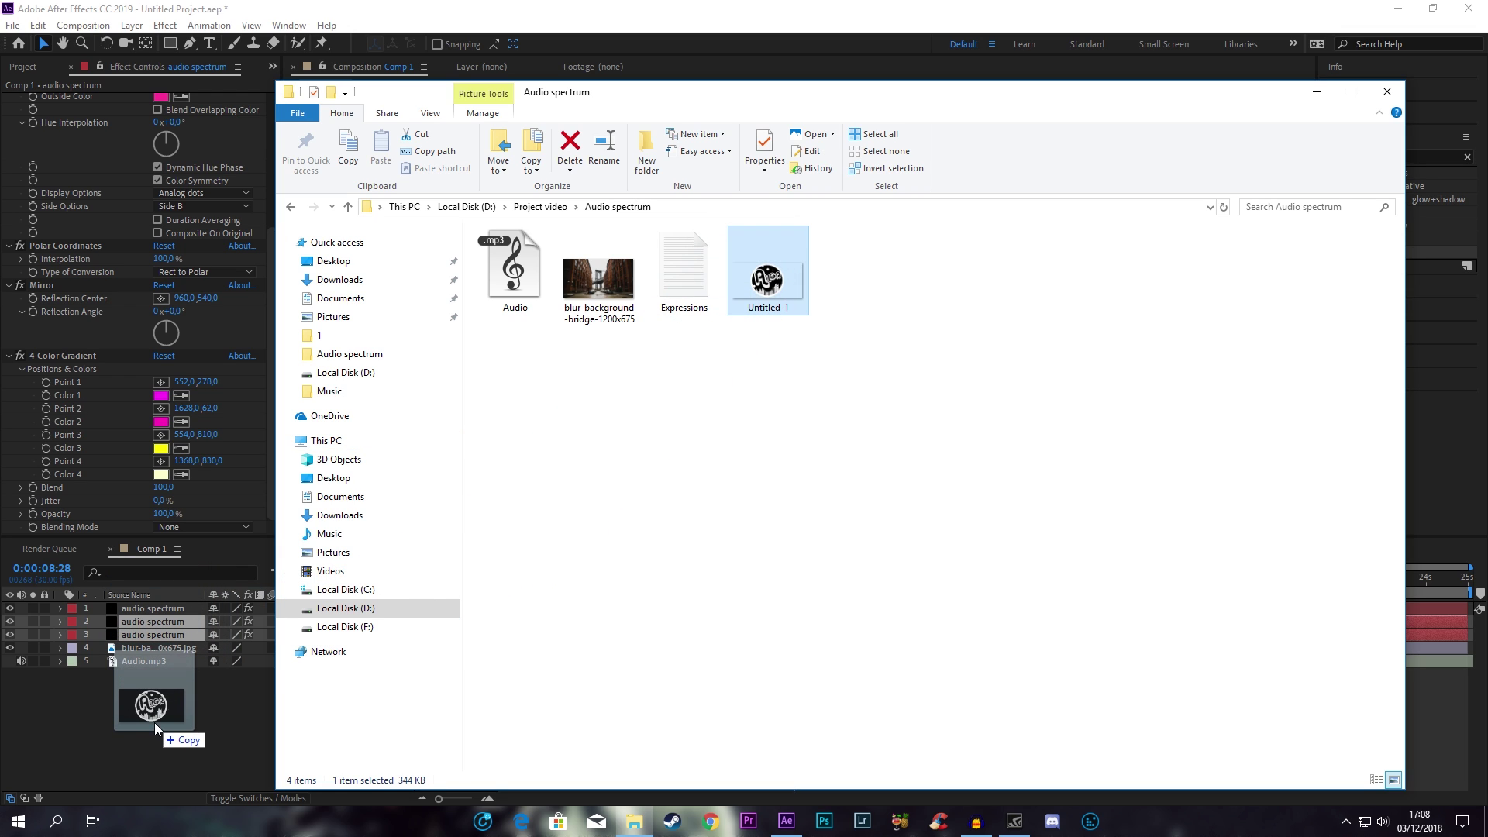
click(839, 18)
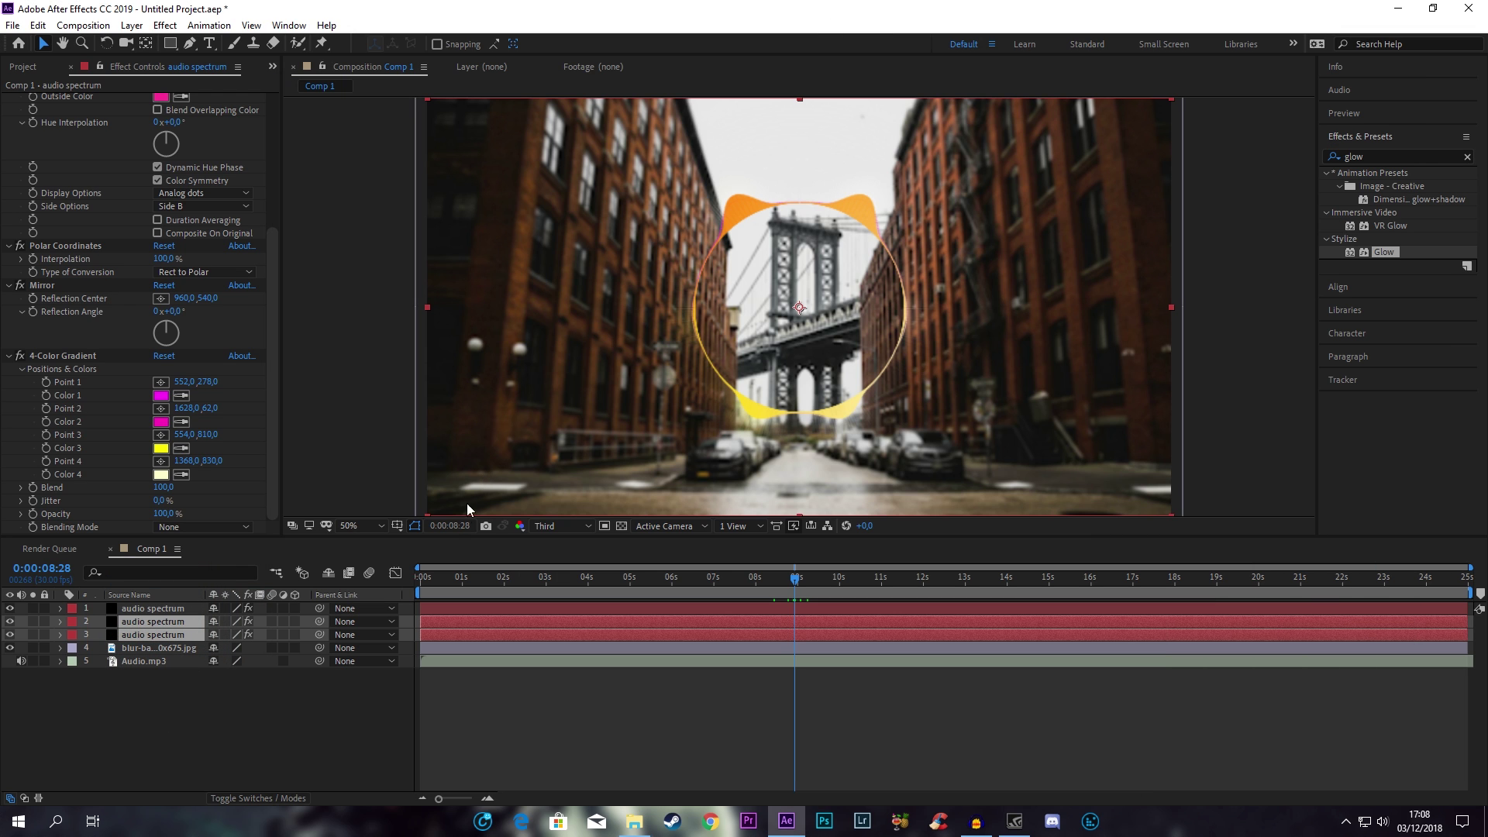
- Place Untitled-1.png as the top layer and show its Scale property
drag(468, 510, 174, 616)
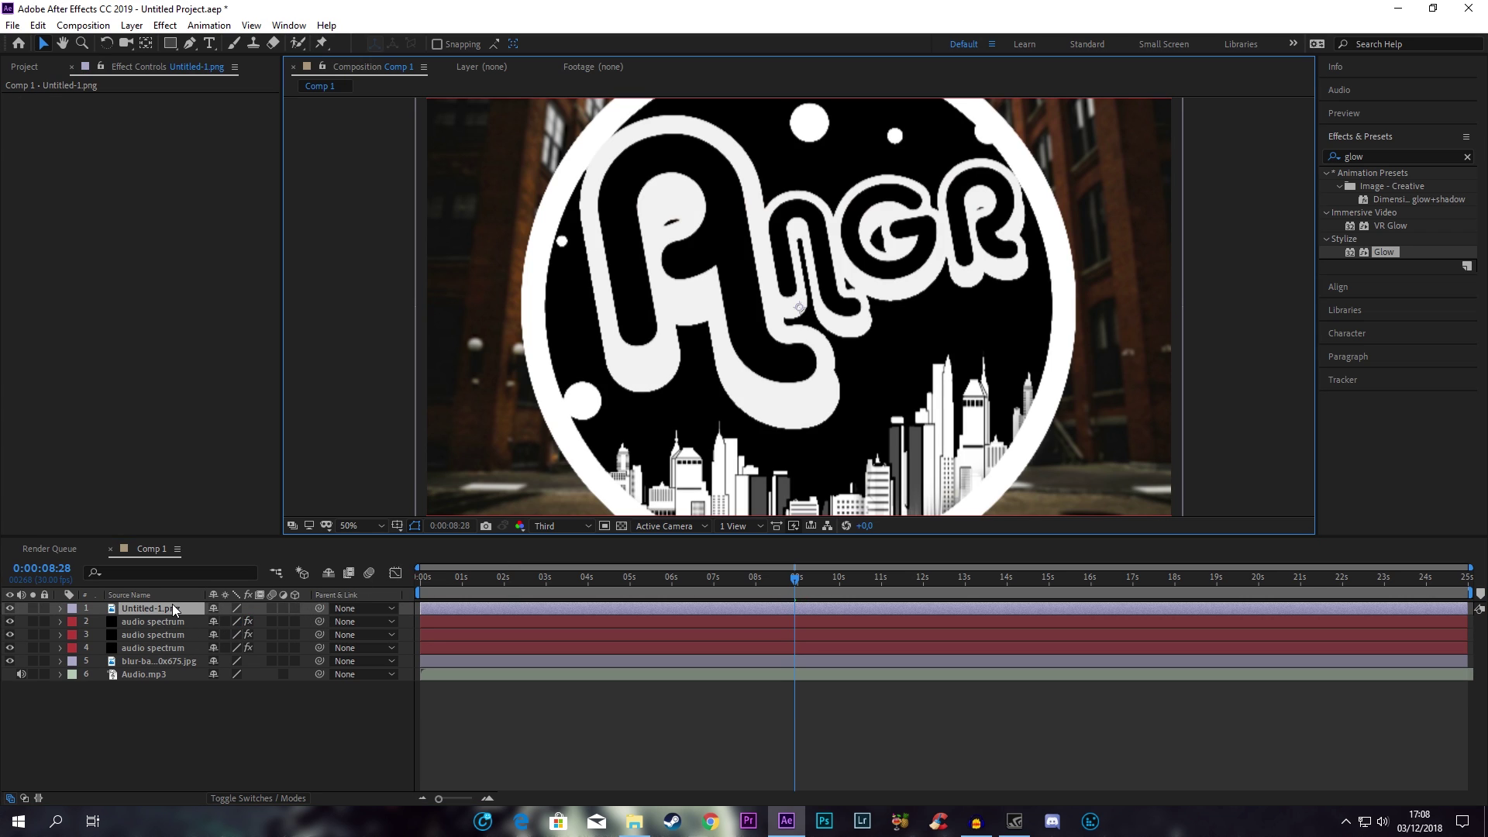
key(s)
drag(232, 621, 184, 626)
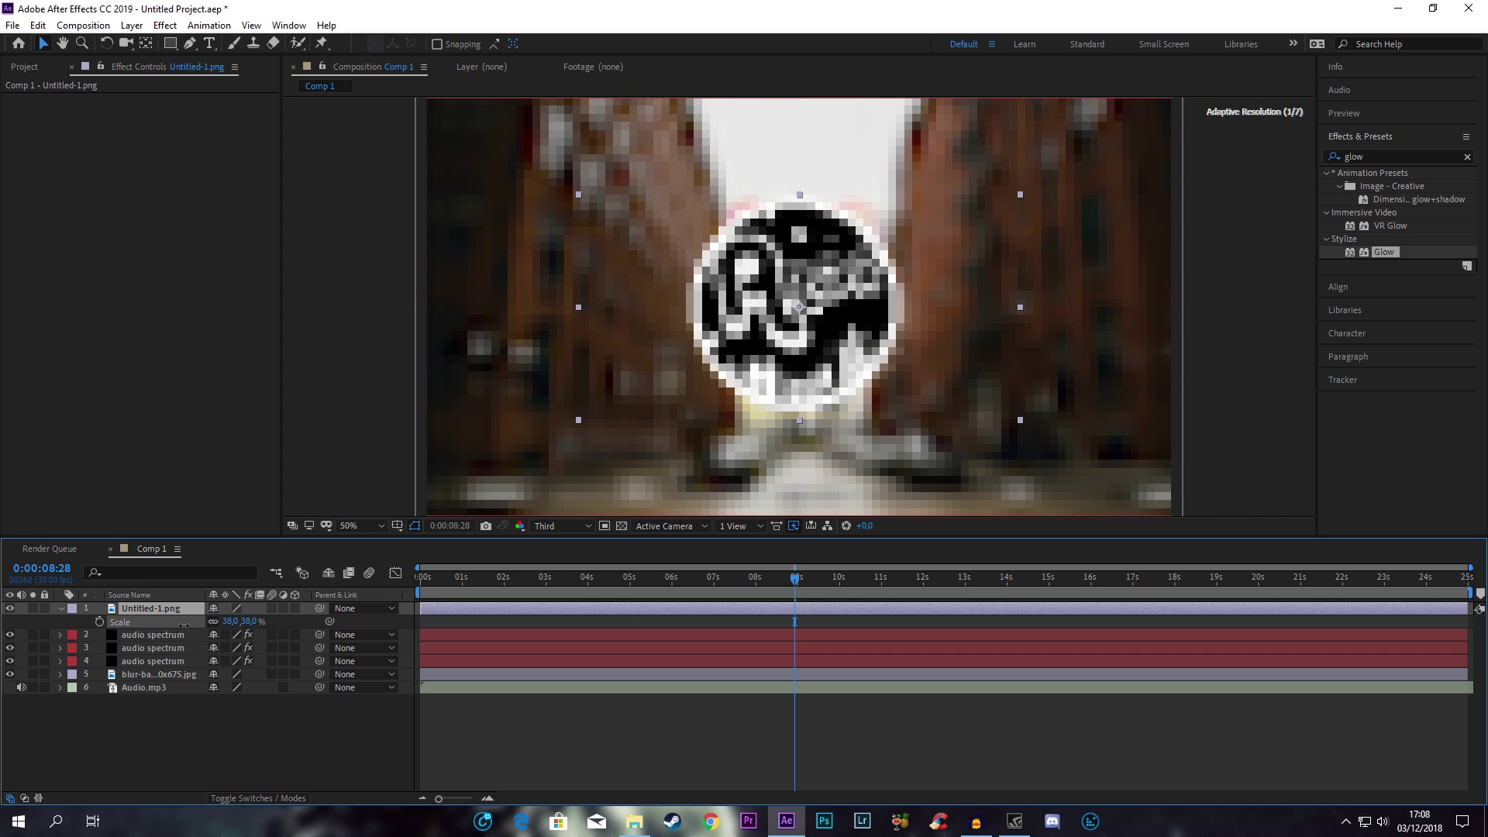
- Set the logo's Scale to 37,3% and move the playhead to 0:00:09:05
click(227, 622)
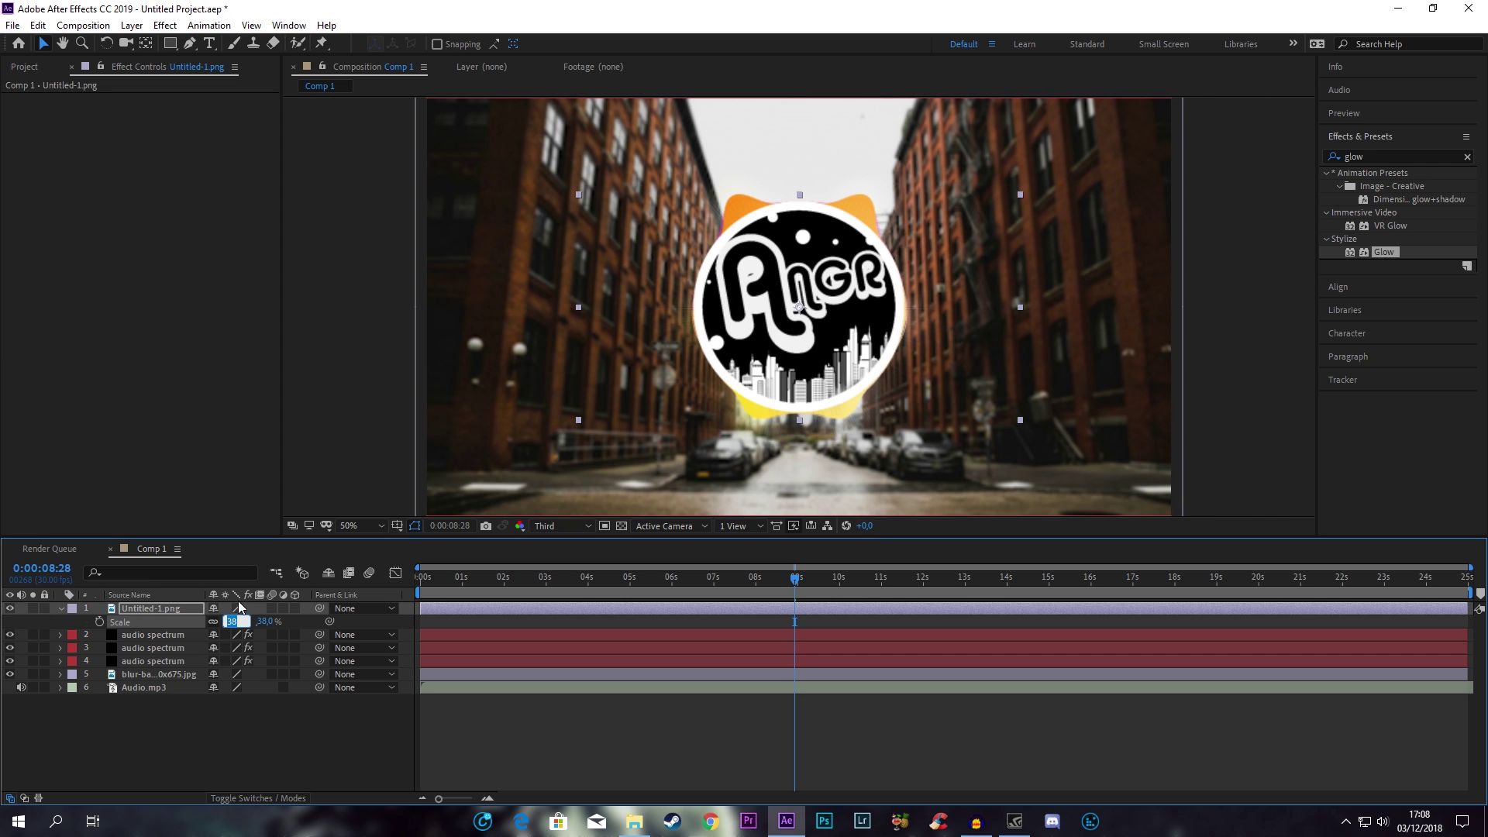
text(37)
key(Return)
click(202, 733)
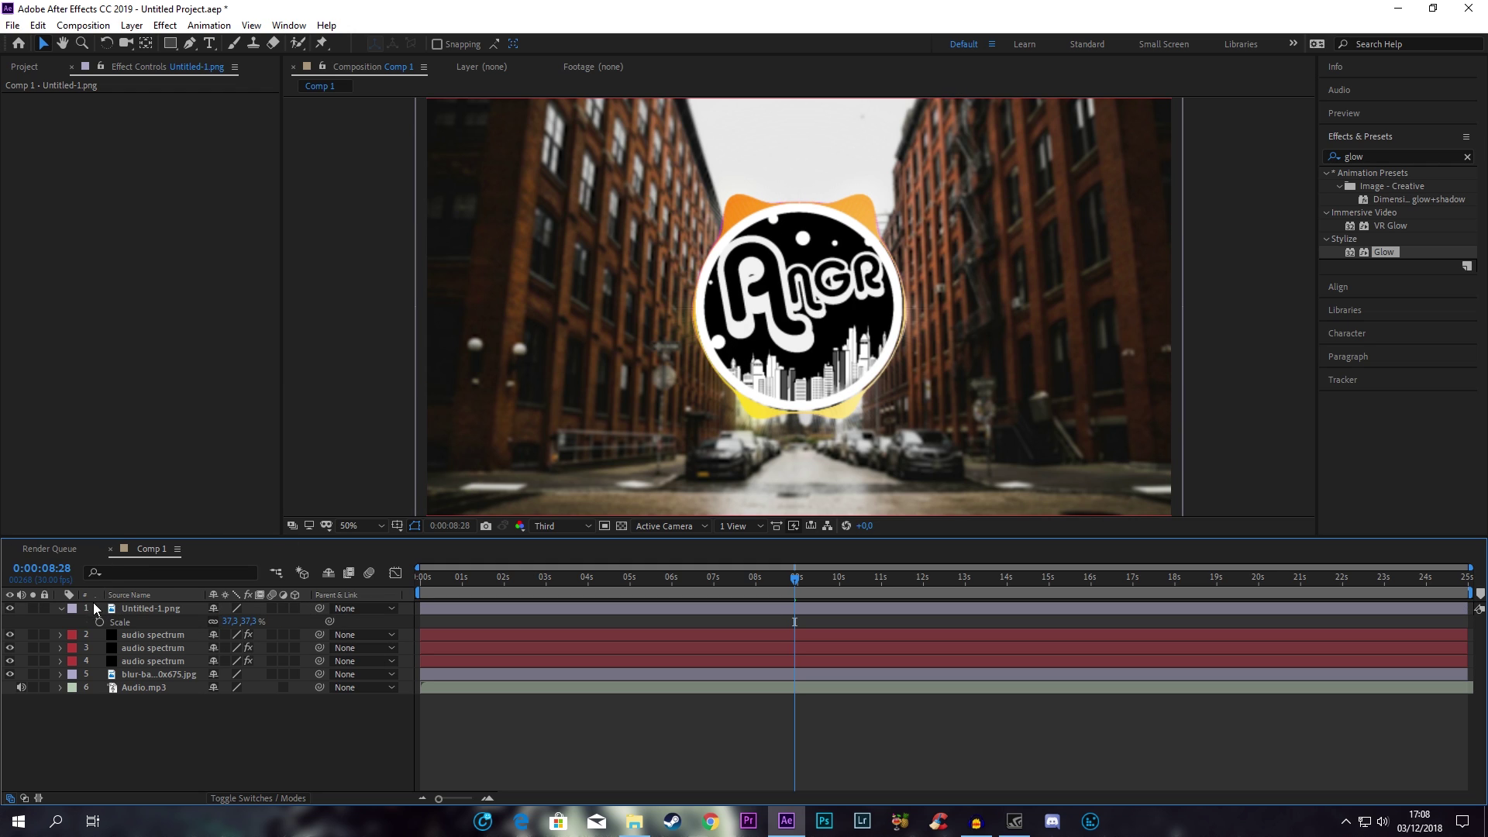
click(62, 609)
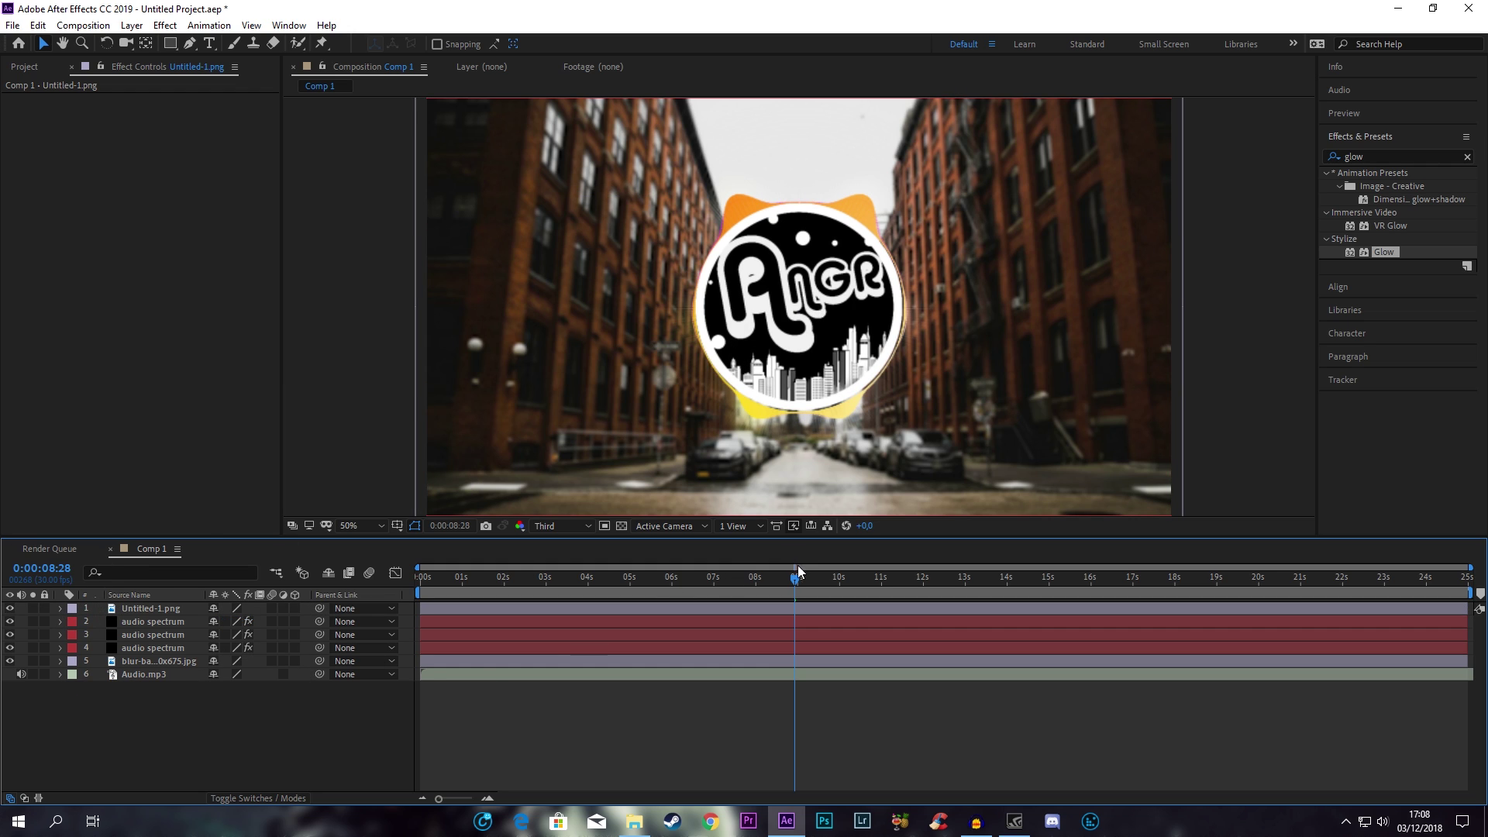
drag(795, 581, 805, 584)
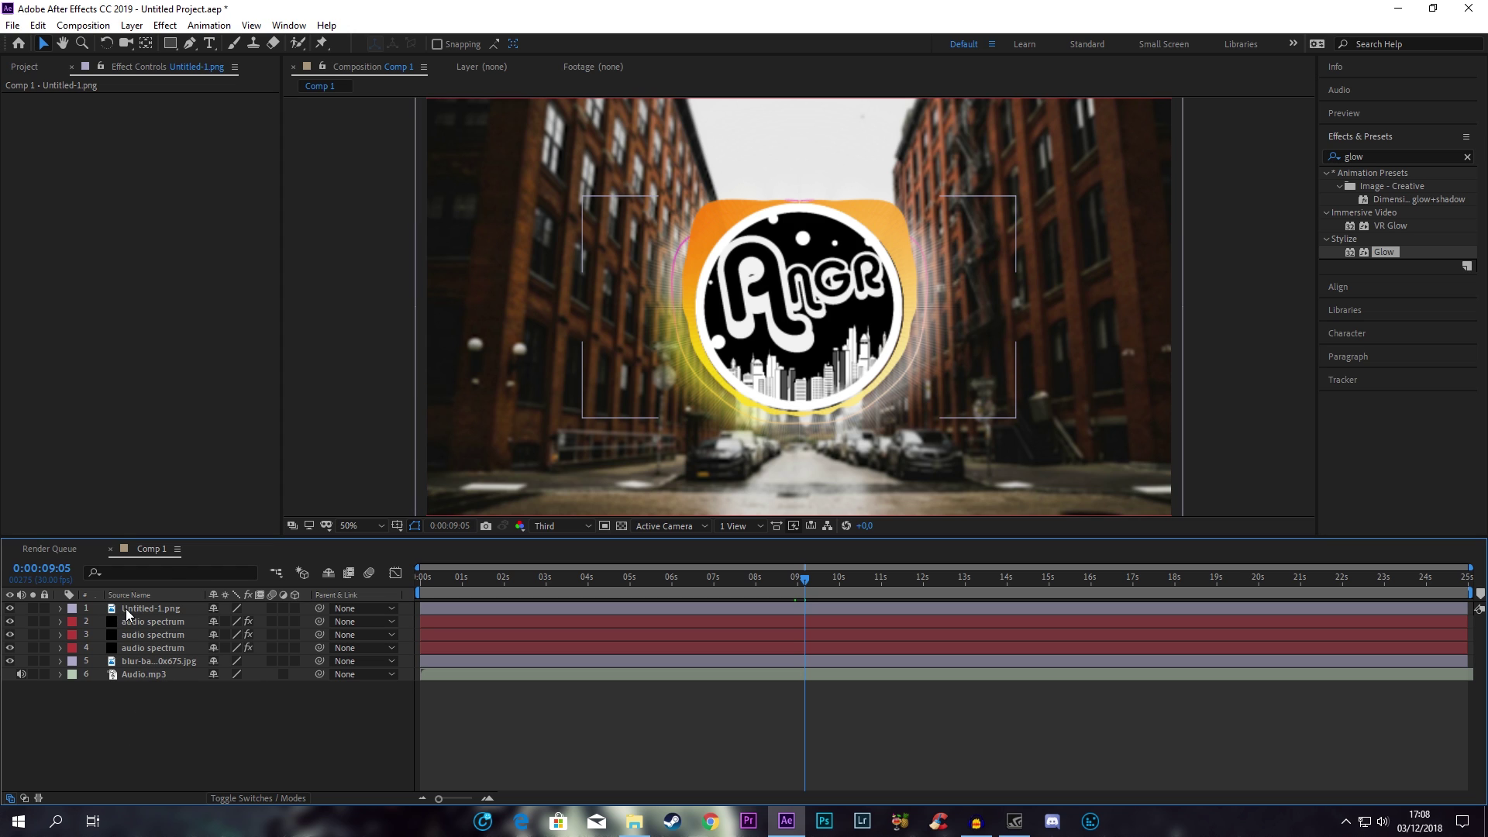
- Create a new 1920×1080, 30 fps, 25-second composition named Music
click(88, 29)
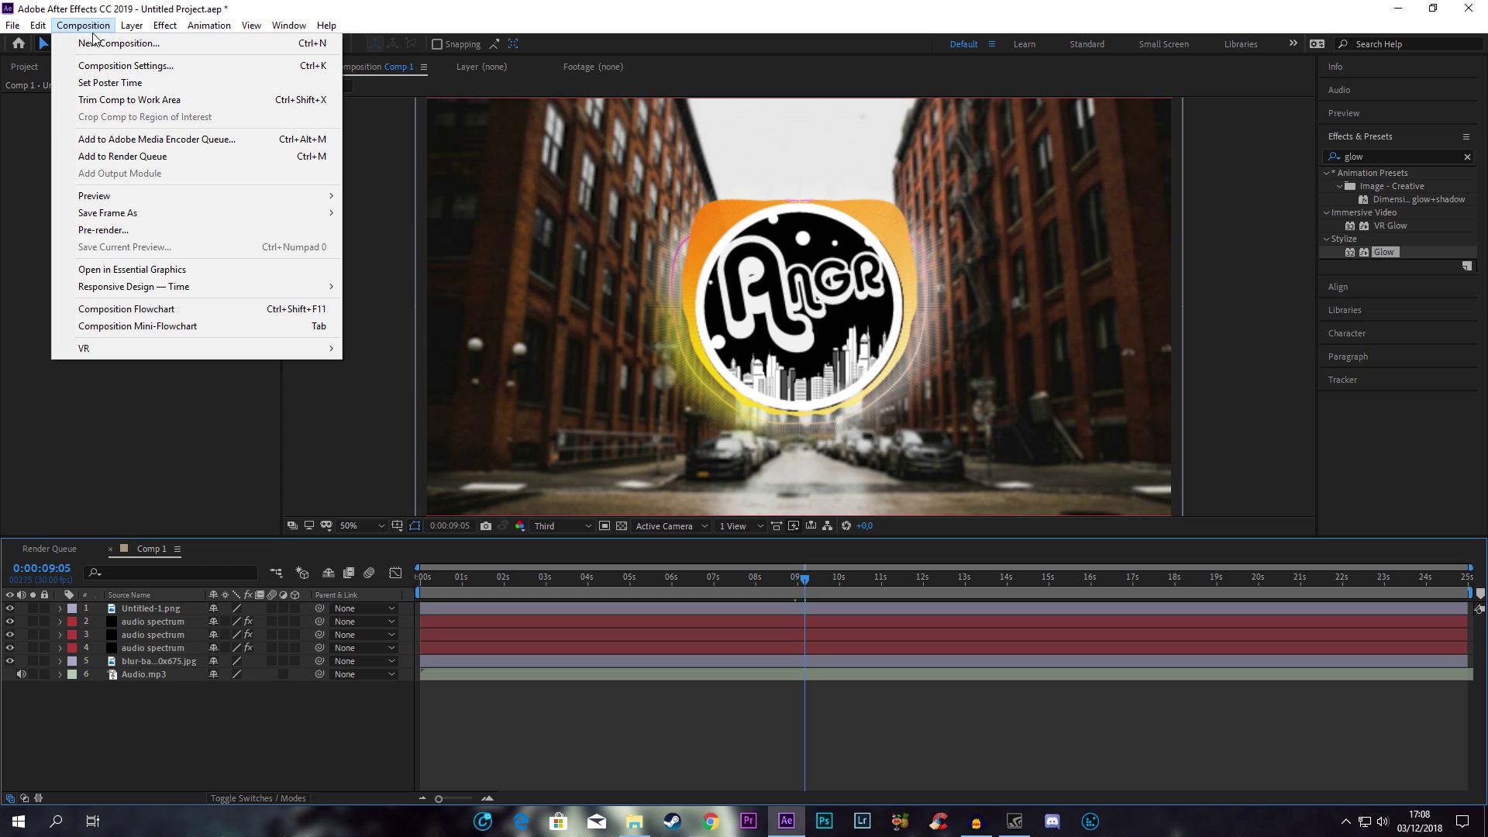
click(96, 44)
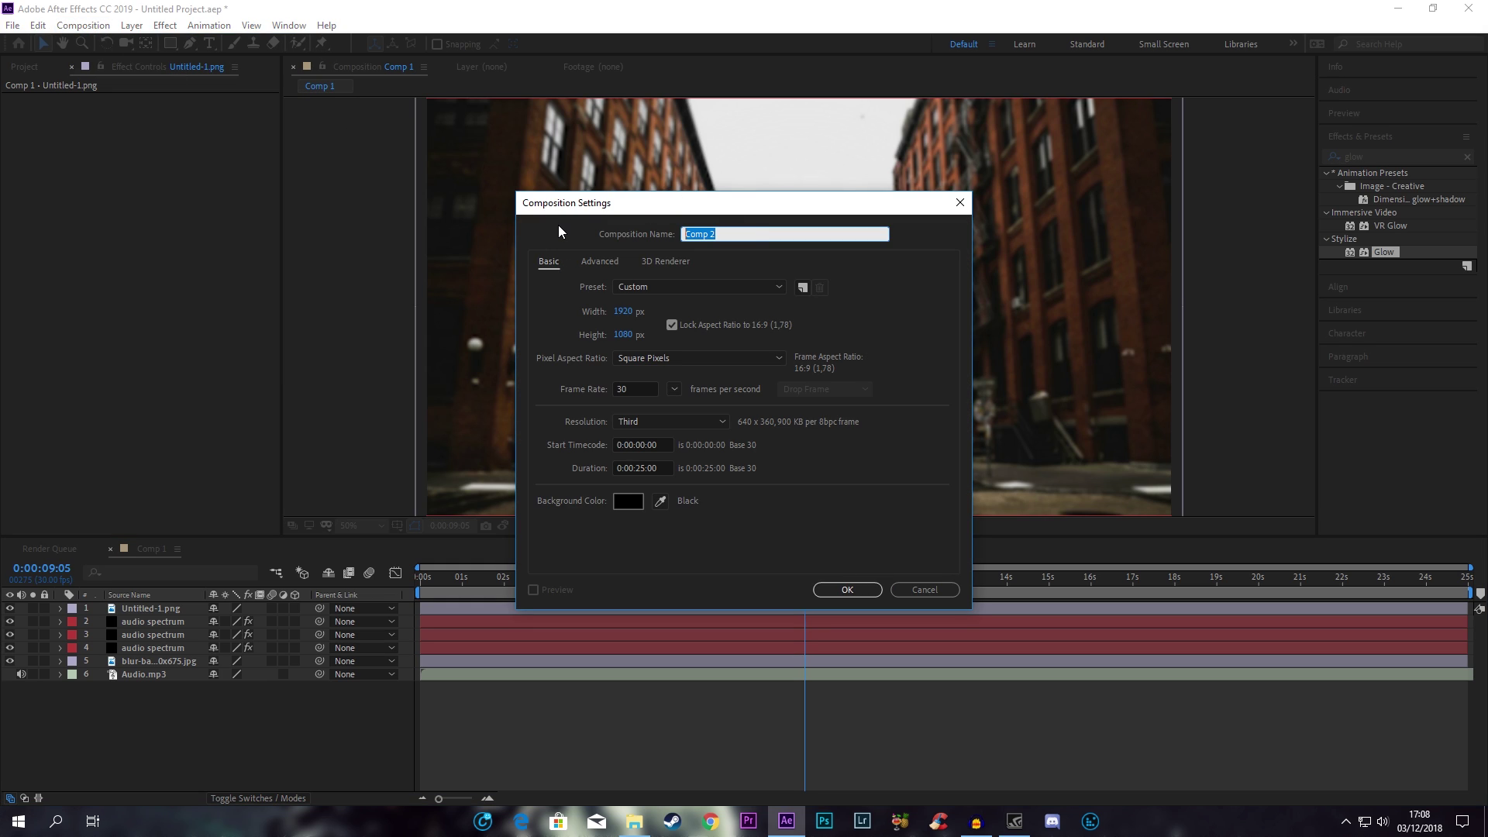
text(Music)
click(829, 592)
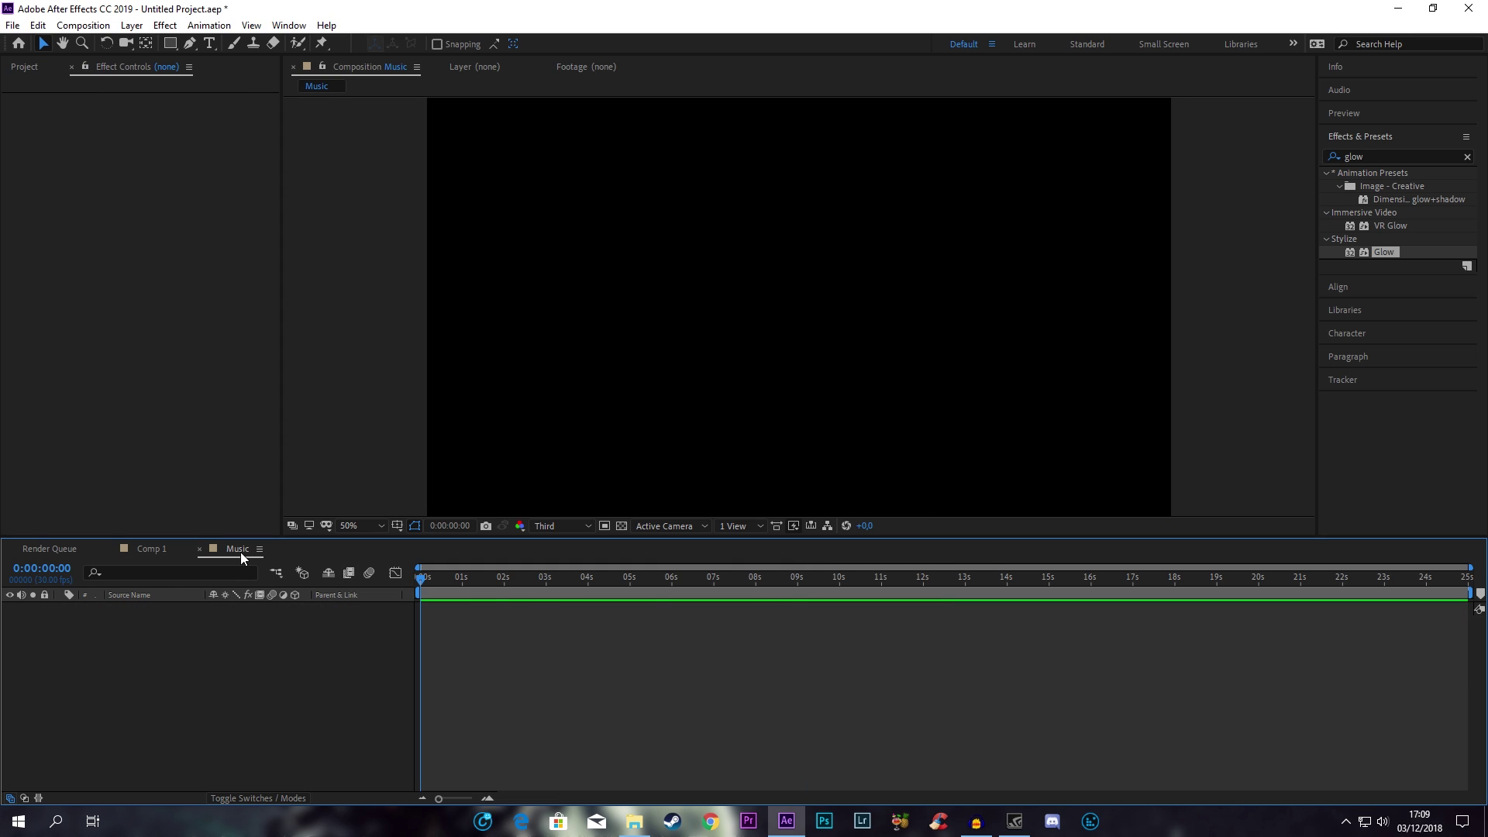
- Drag Audio.mp3 from the Project panel into the Music timeline and select its layer
click(24, 68)
click(71, 207)
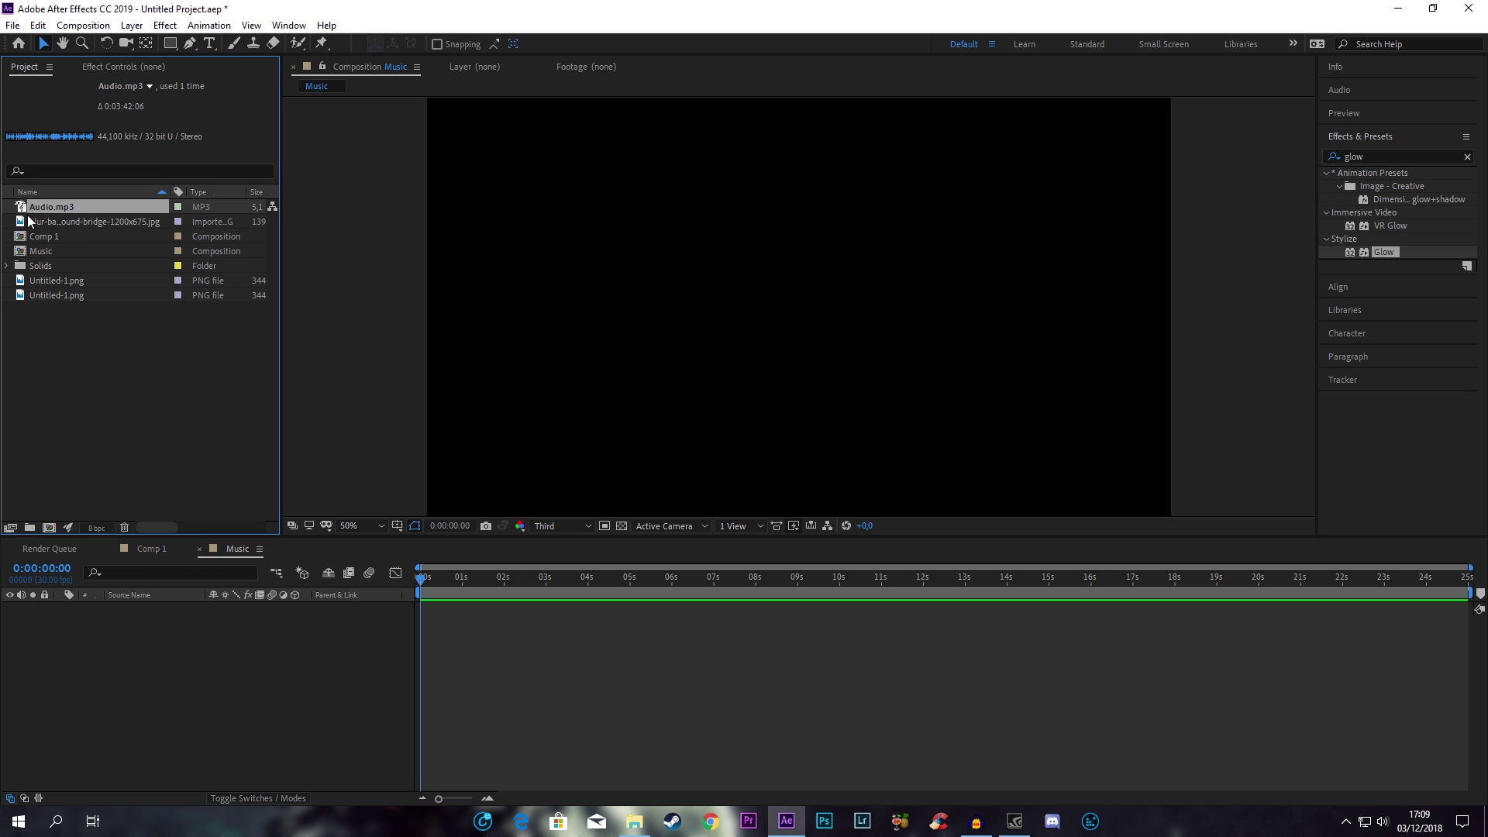
drag(50, 207, 202, 638)
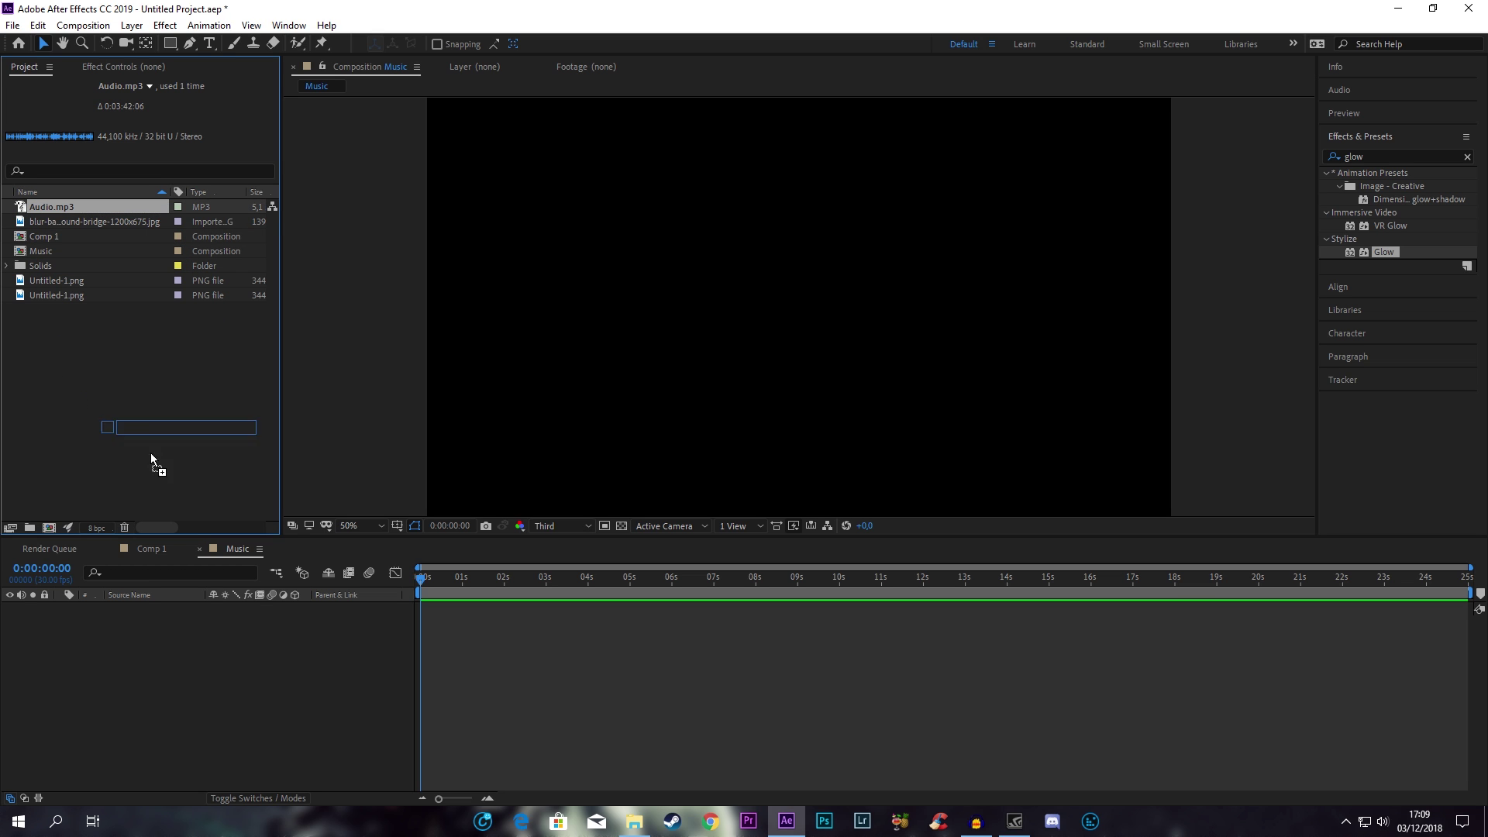
click(161, 653)
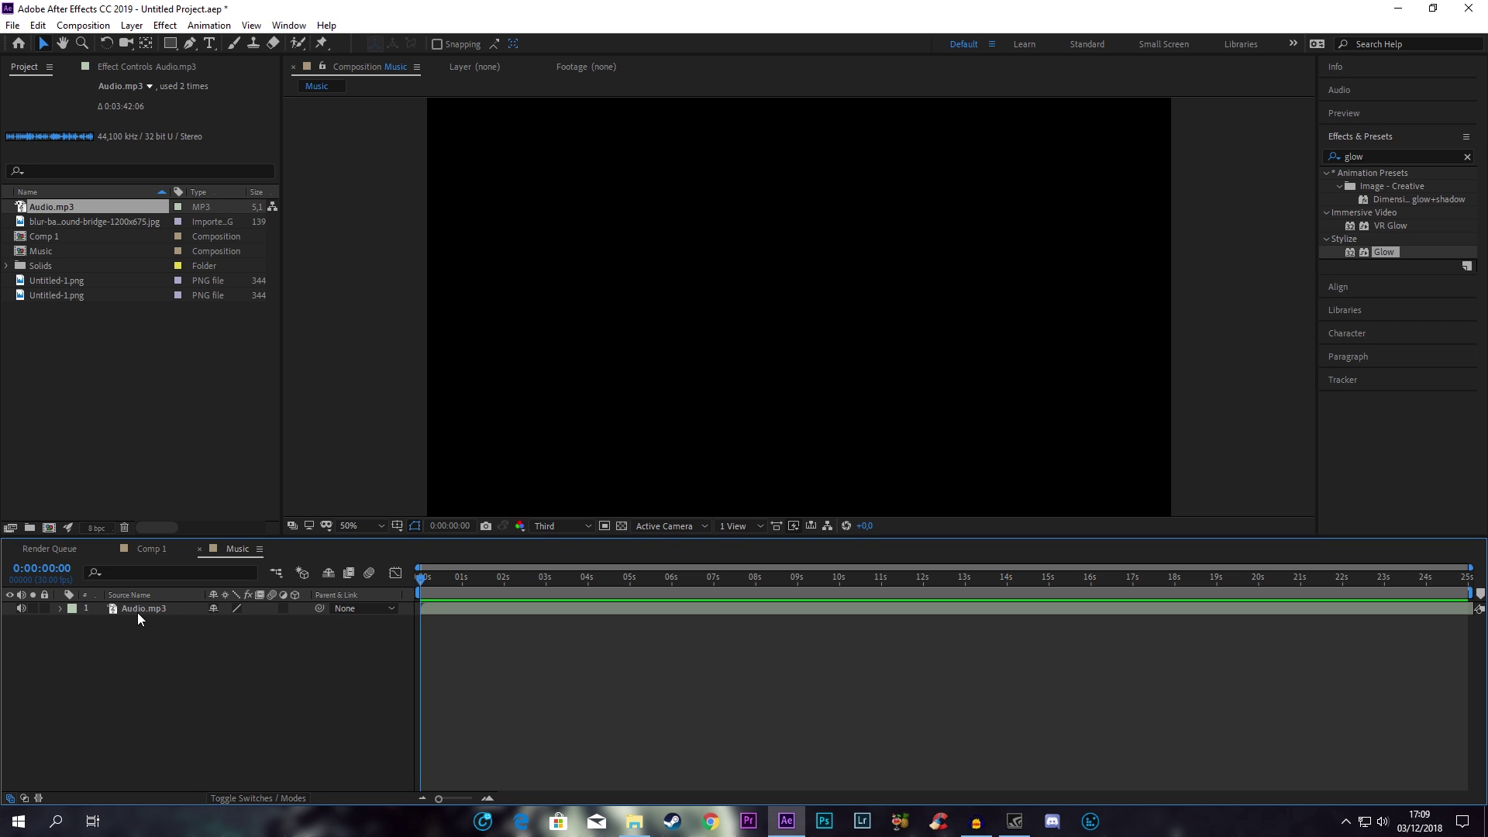
click(140, 608)
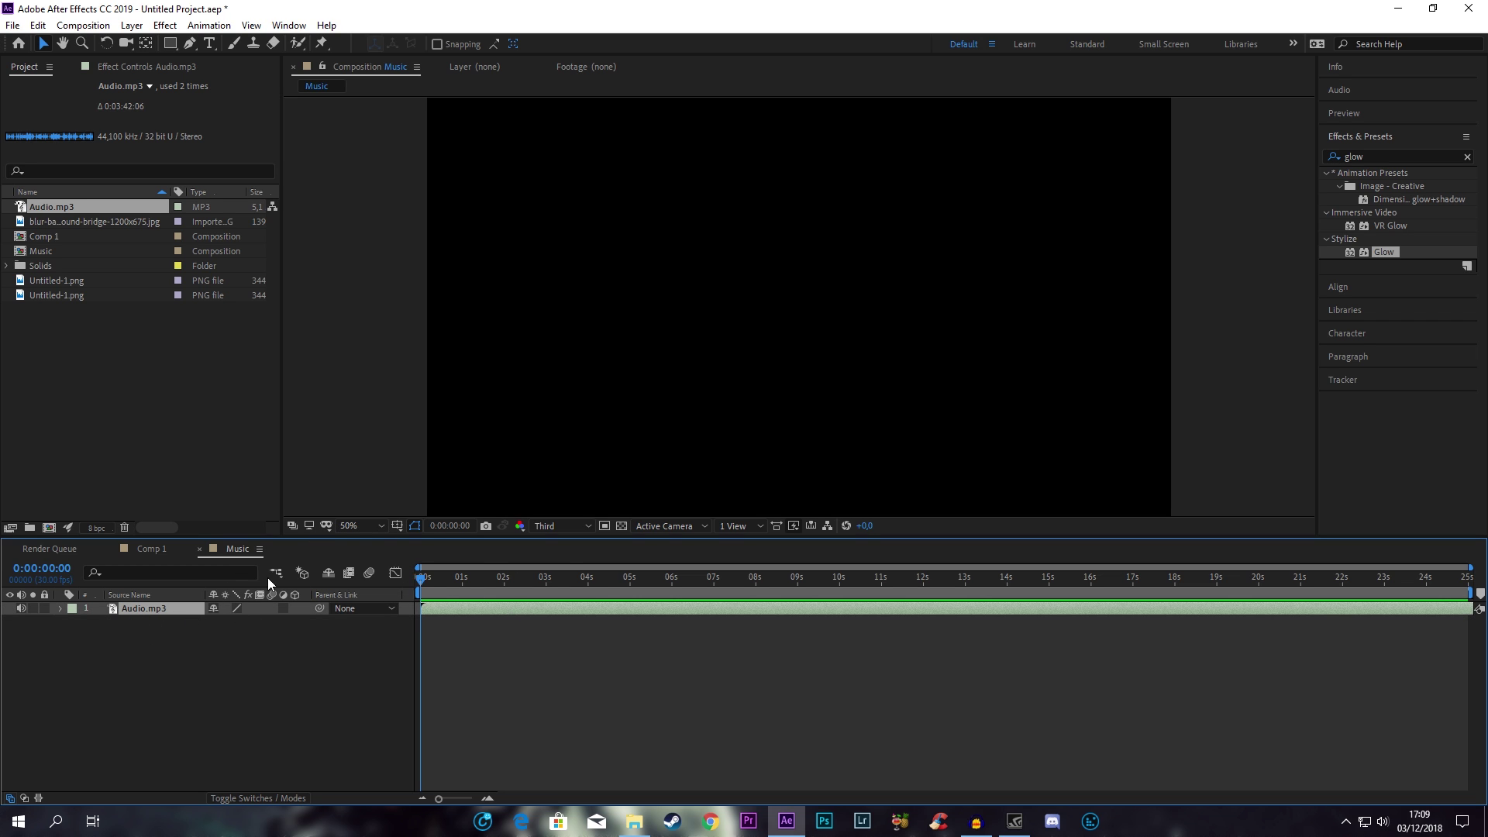
- Convert the Audio.mp3 layer's audio to keyframes, creating an Audio Amplitude layer
right_click(138, 608)
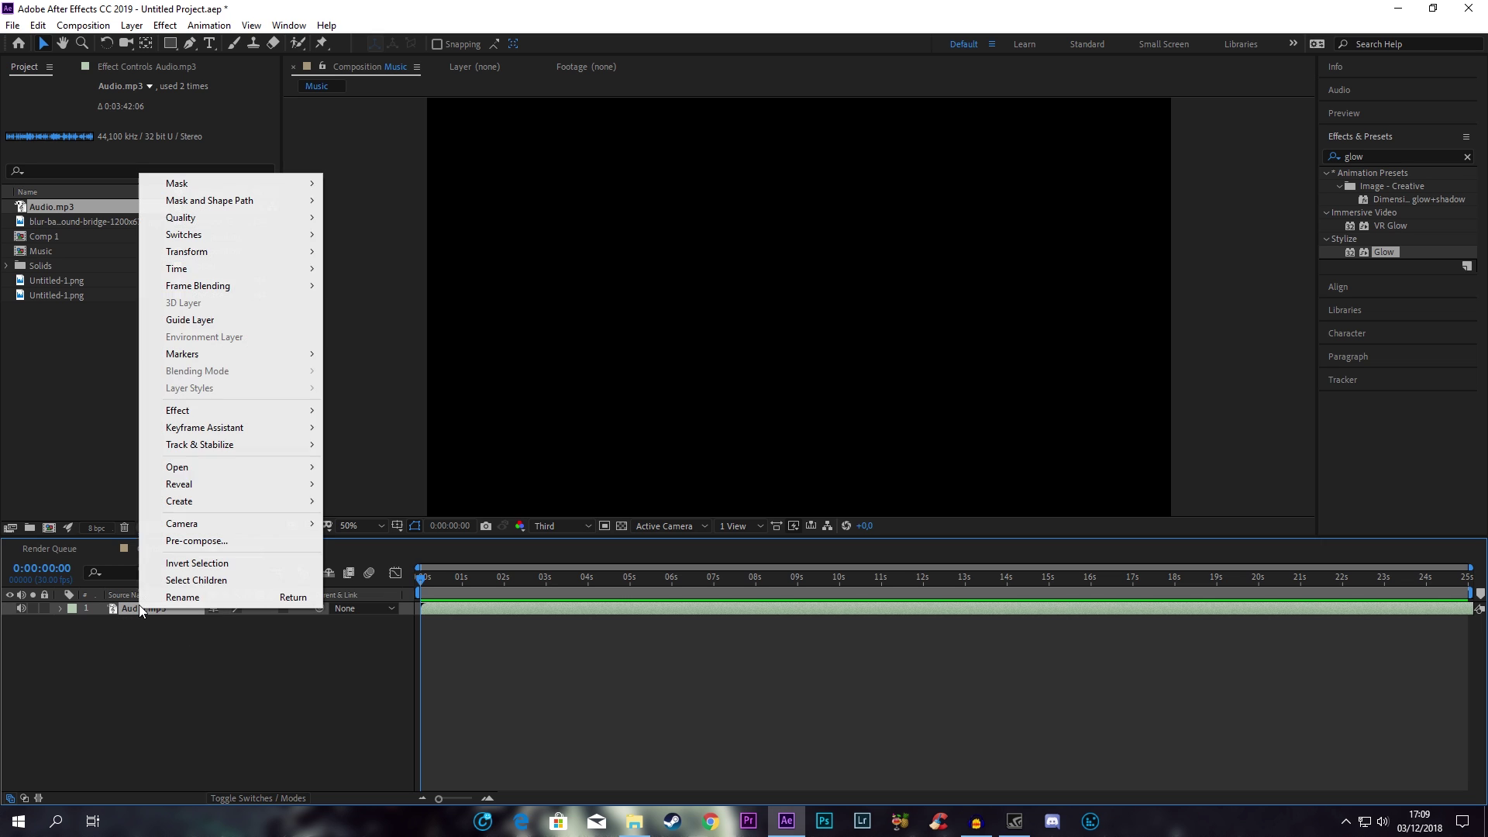
mouse_move(235, 444)
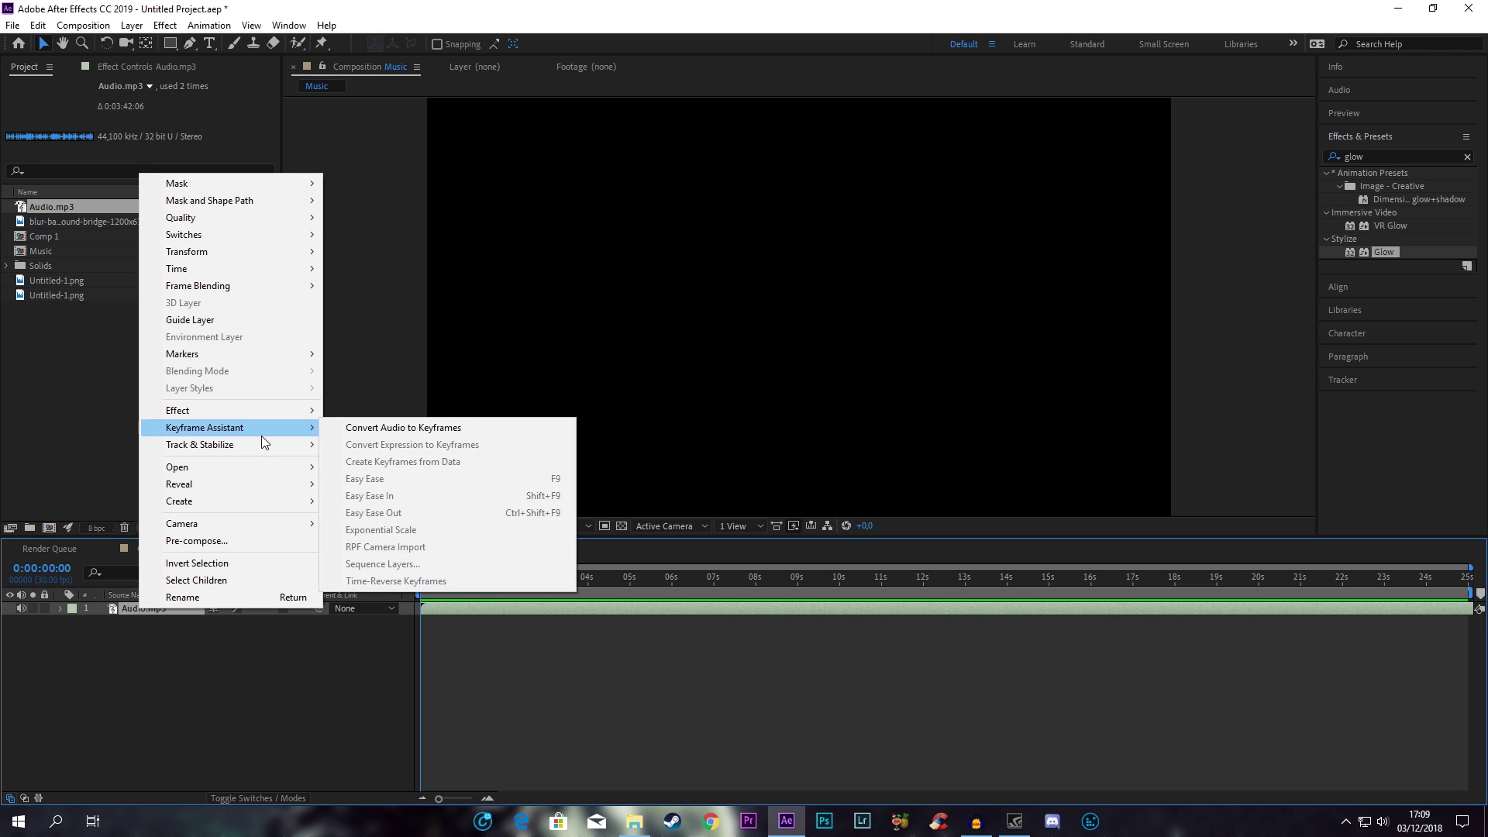
click(396, 431)
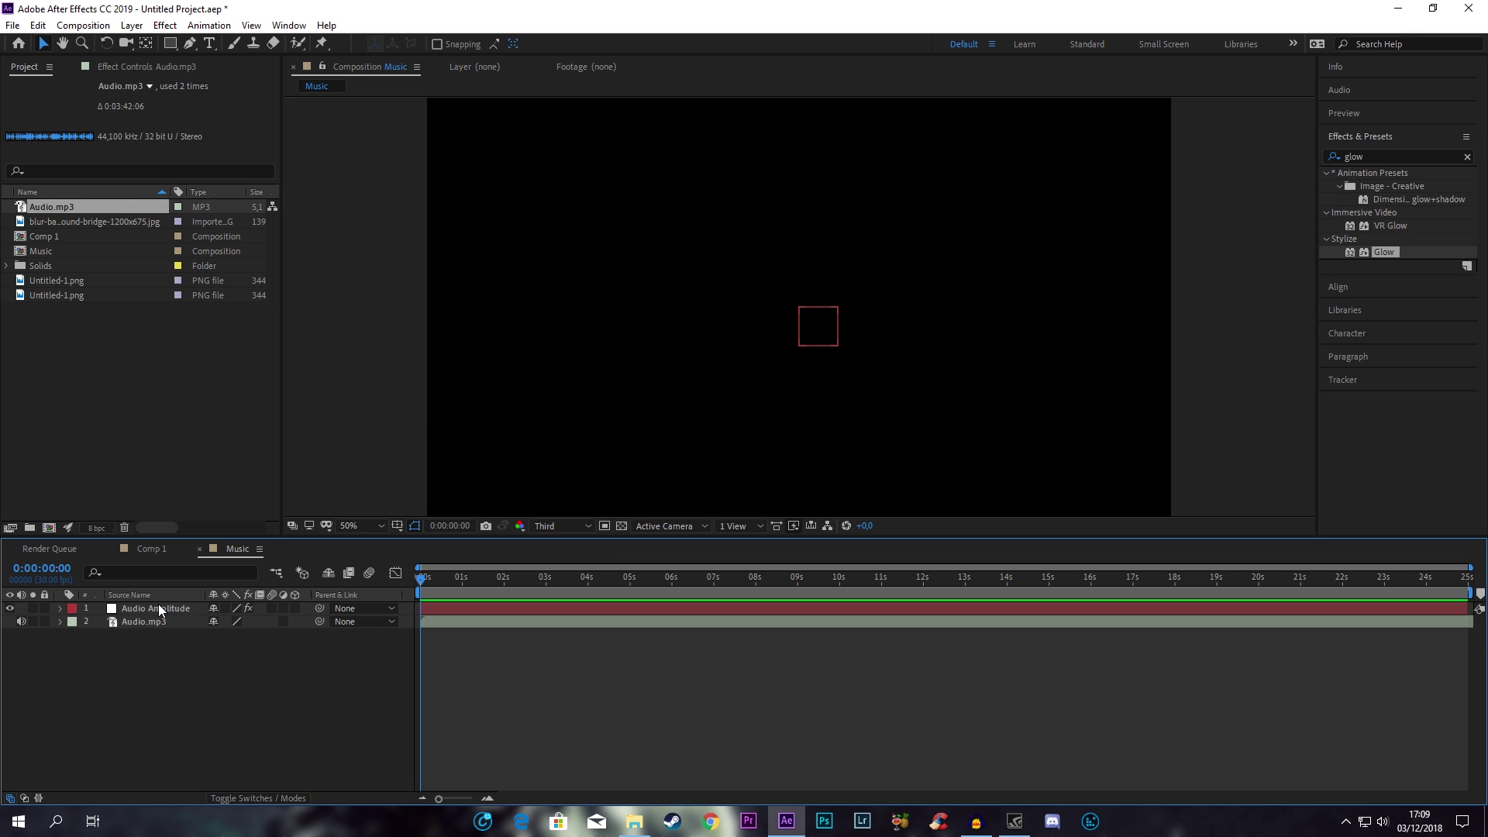
click(158, 605)
- Delete the Left Channel and Right Channel effects, keep Both Channels, and return to Comp 1
click(61, 609)
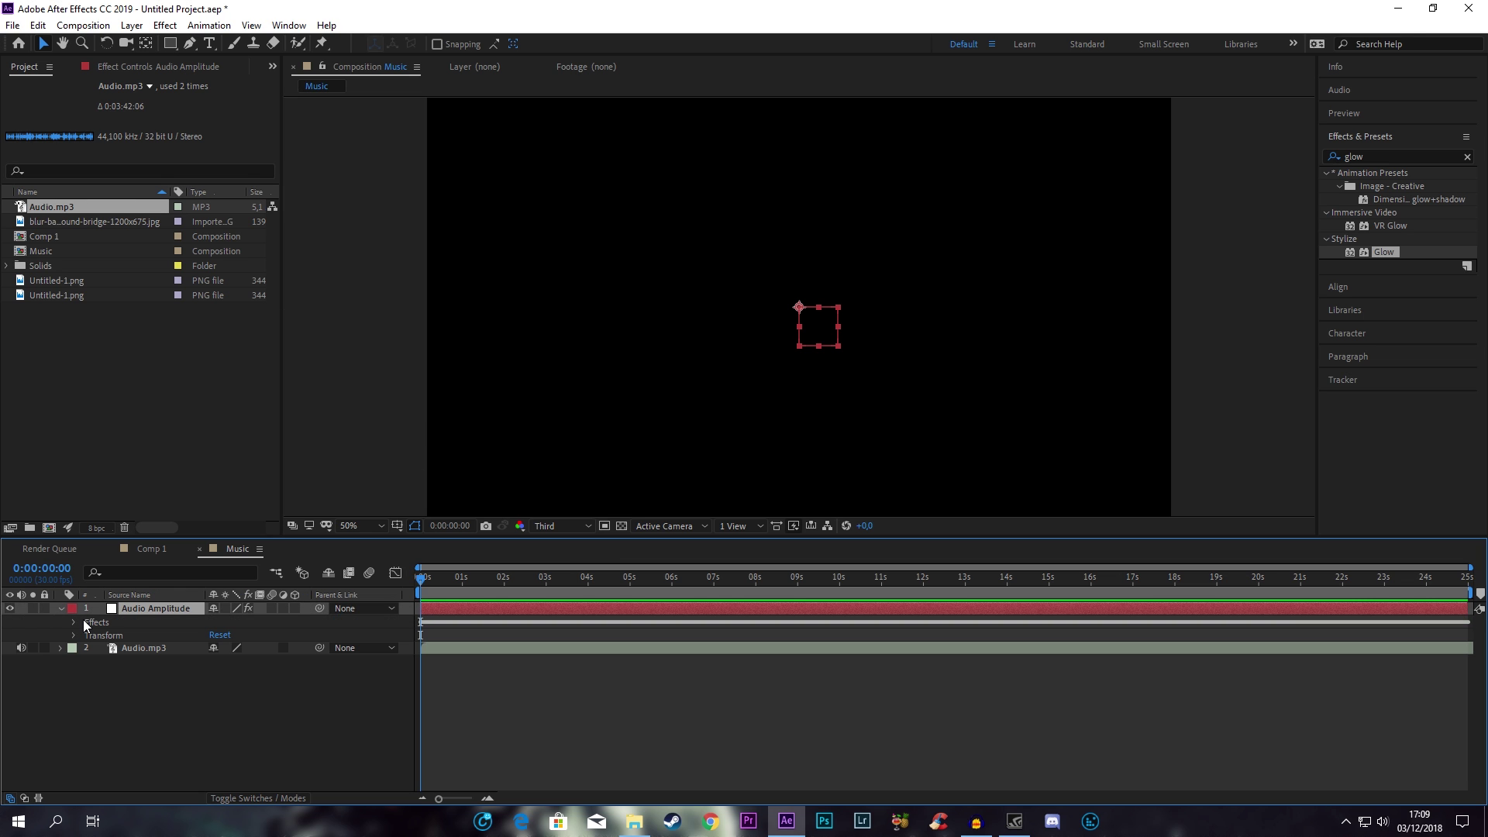
click(75, 623)
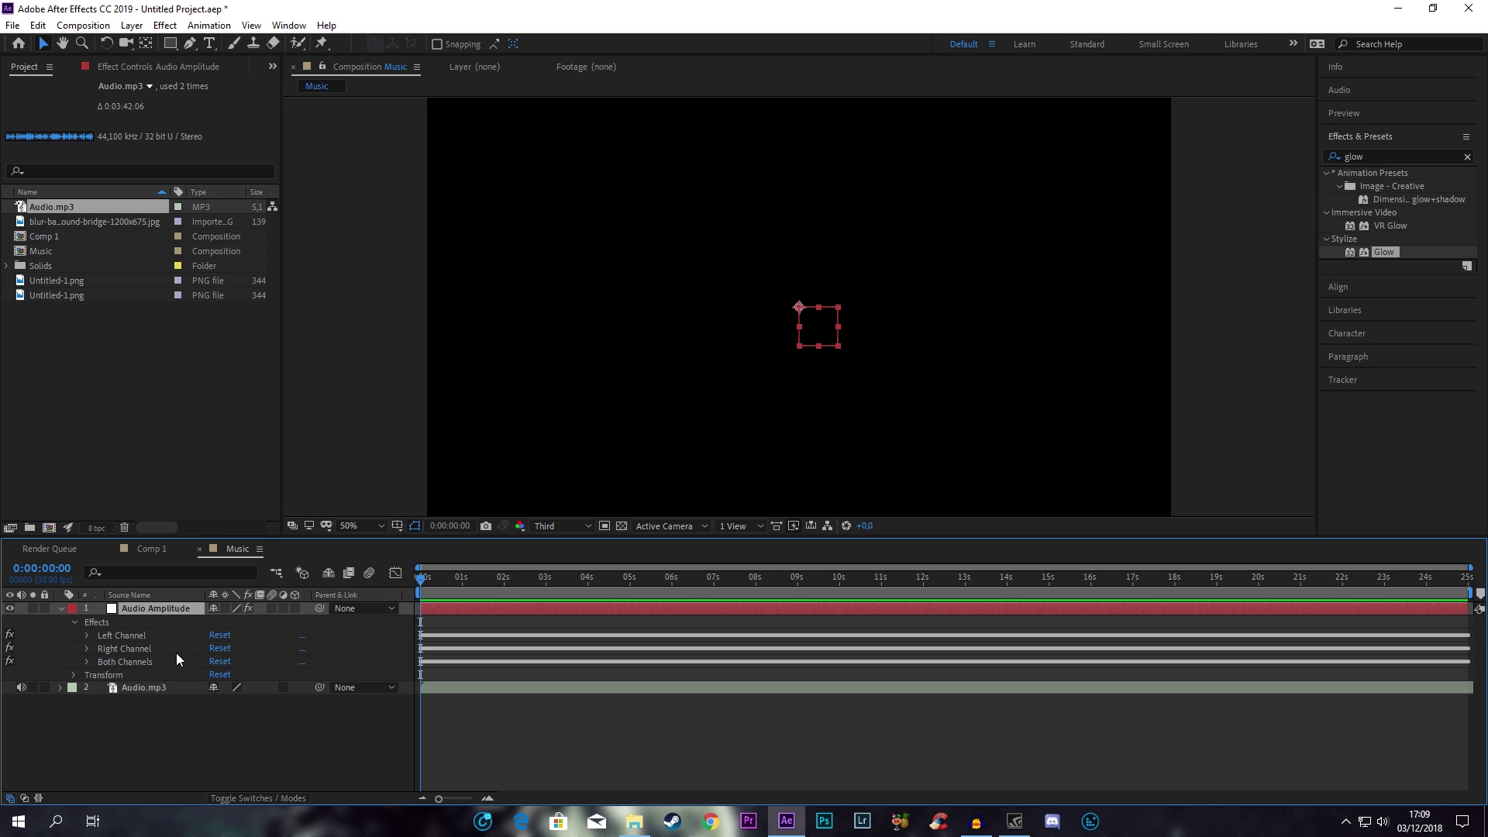
click(140, 641)
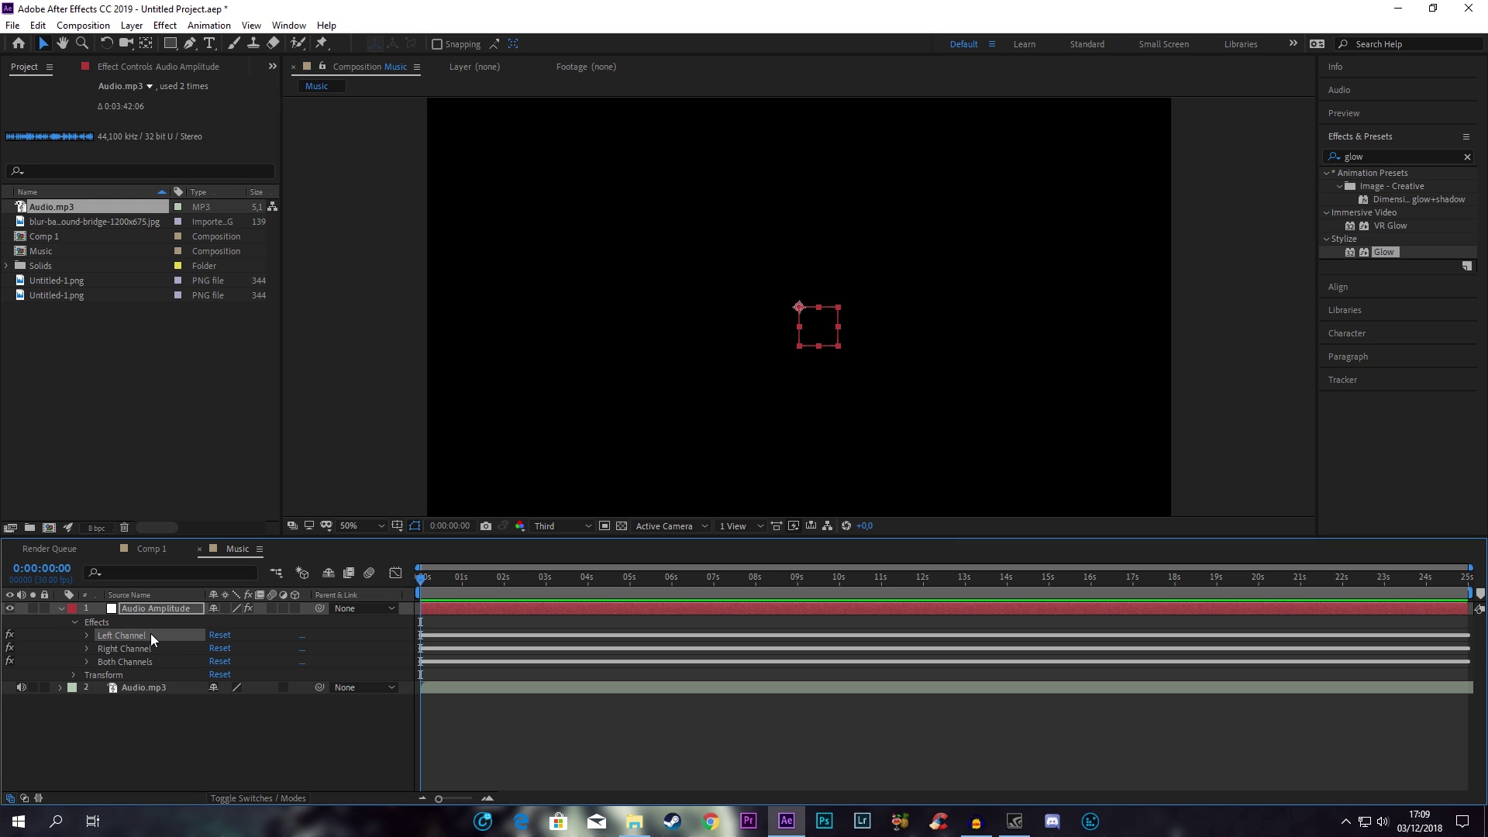
key(Delete)
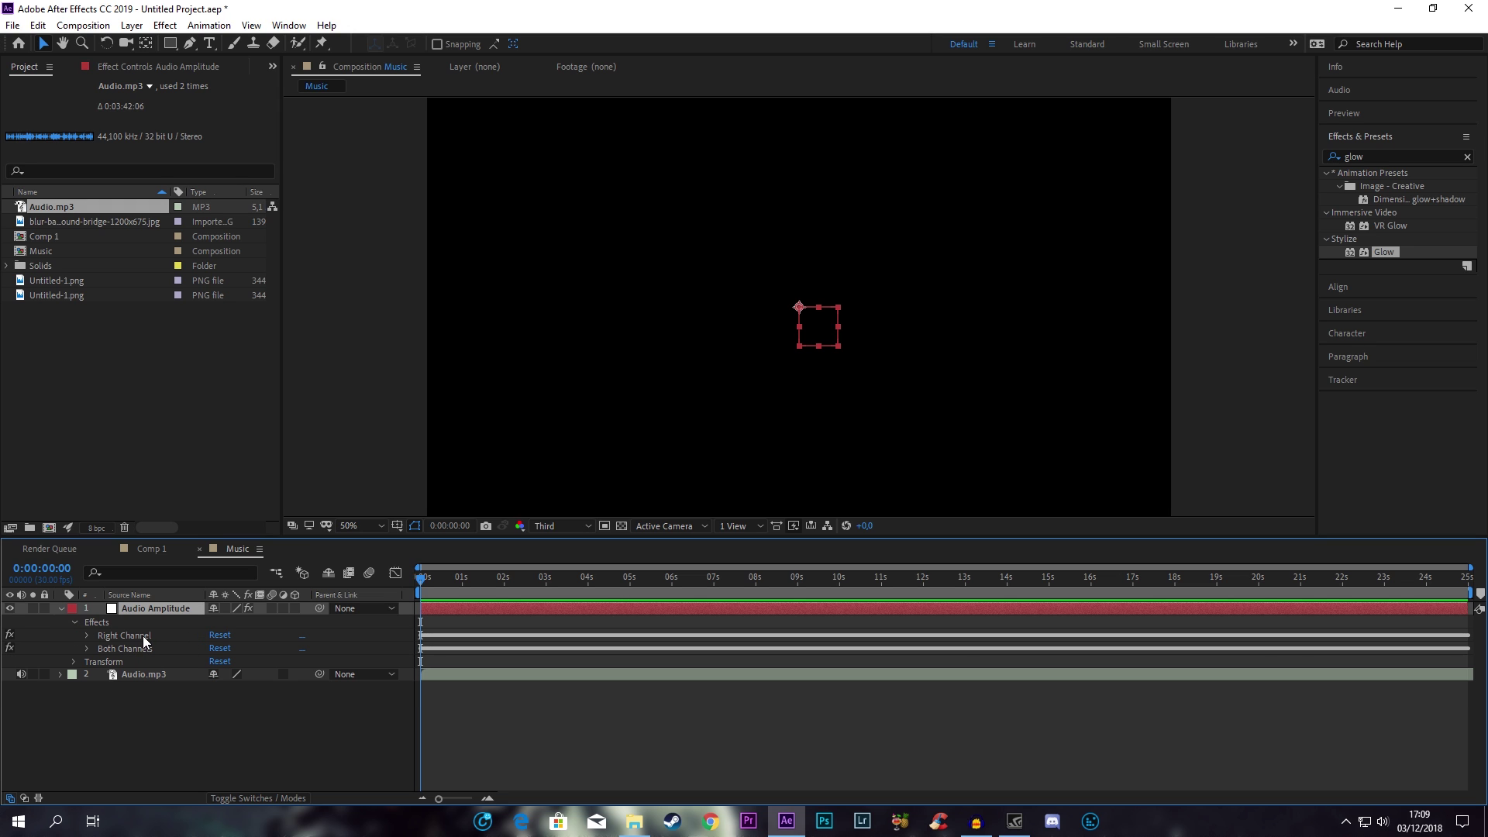
click(144, 639)
key(Delete)
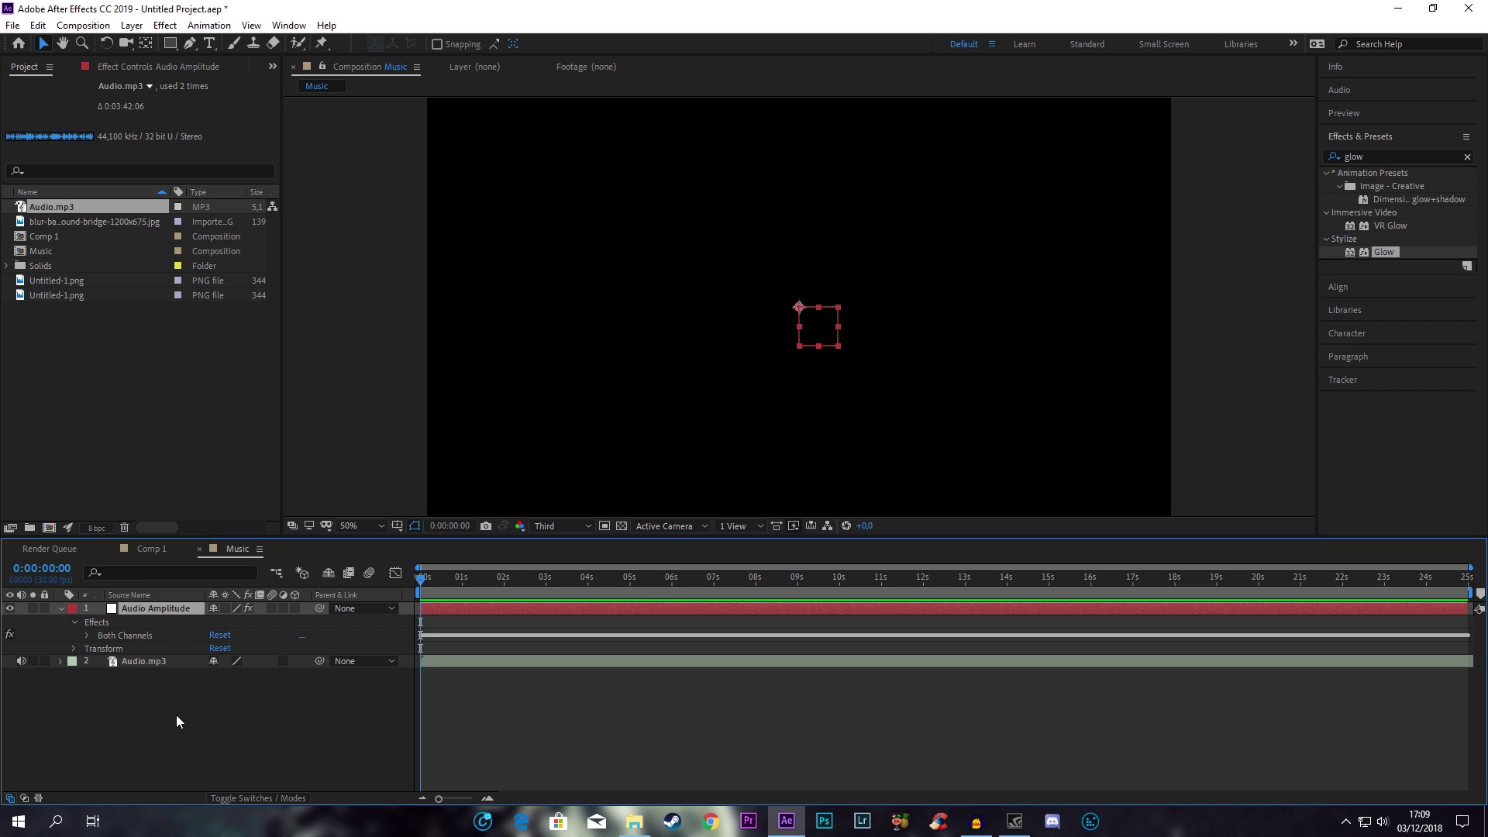
click(177, 721)
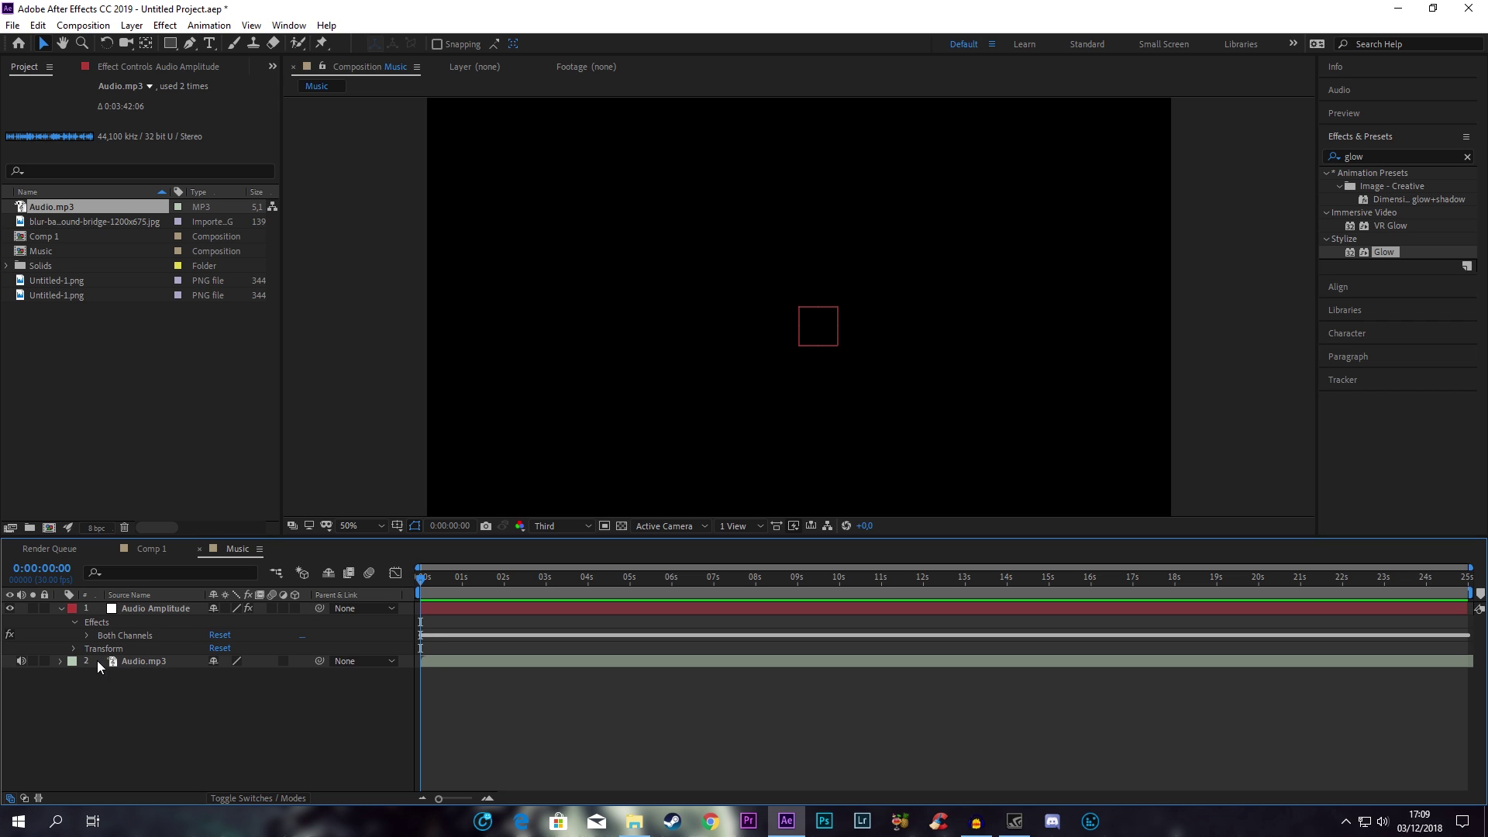
click(68, 607)
click(56, 625)
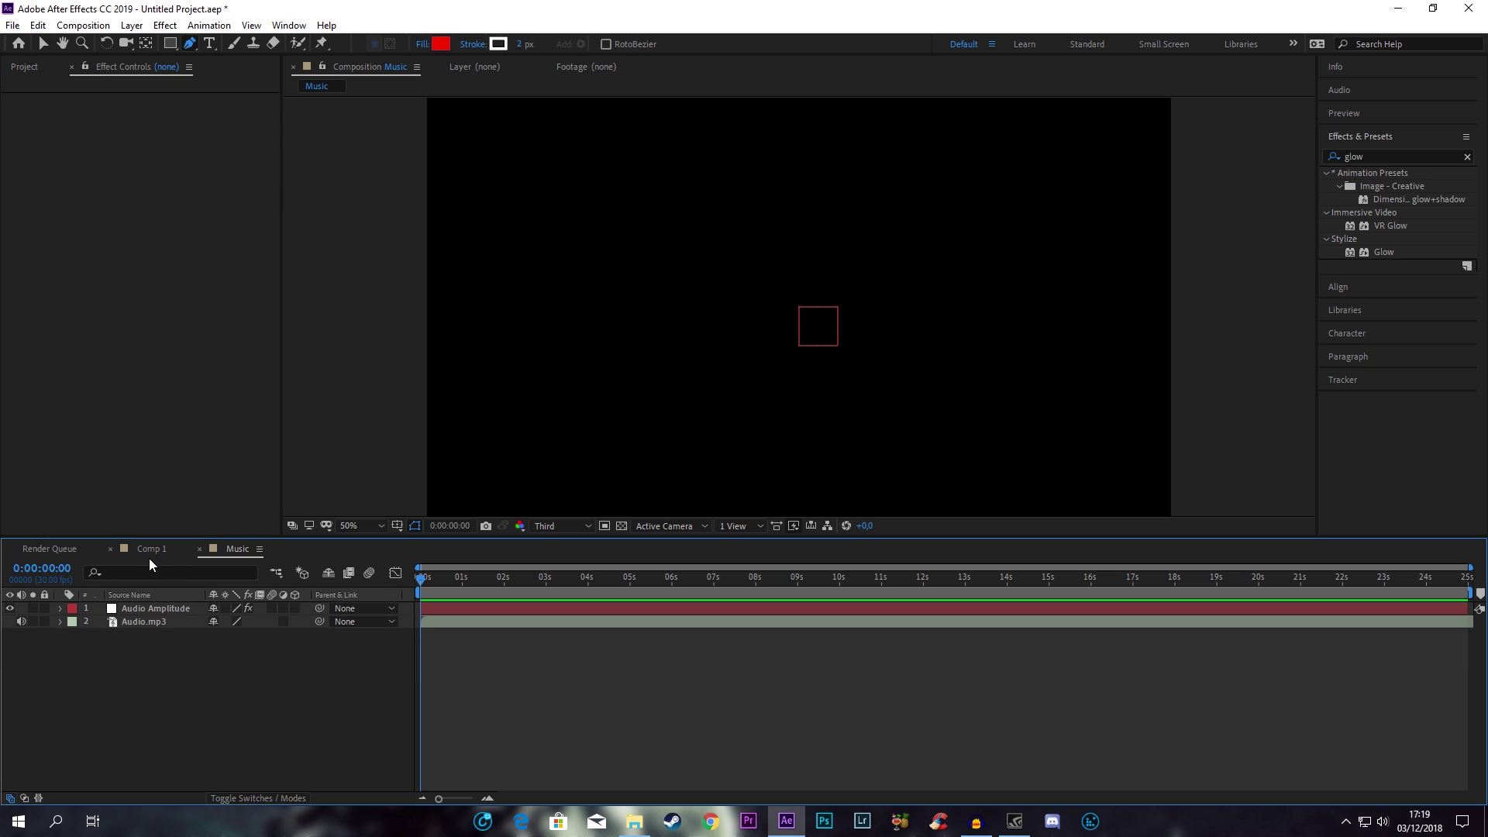
click(152, 552)
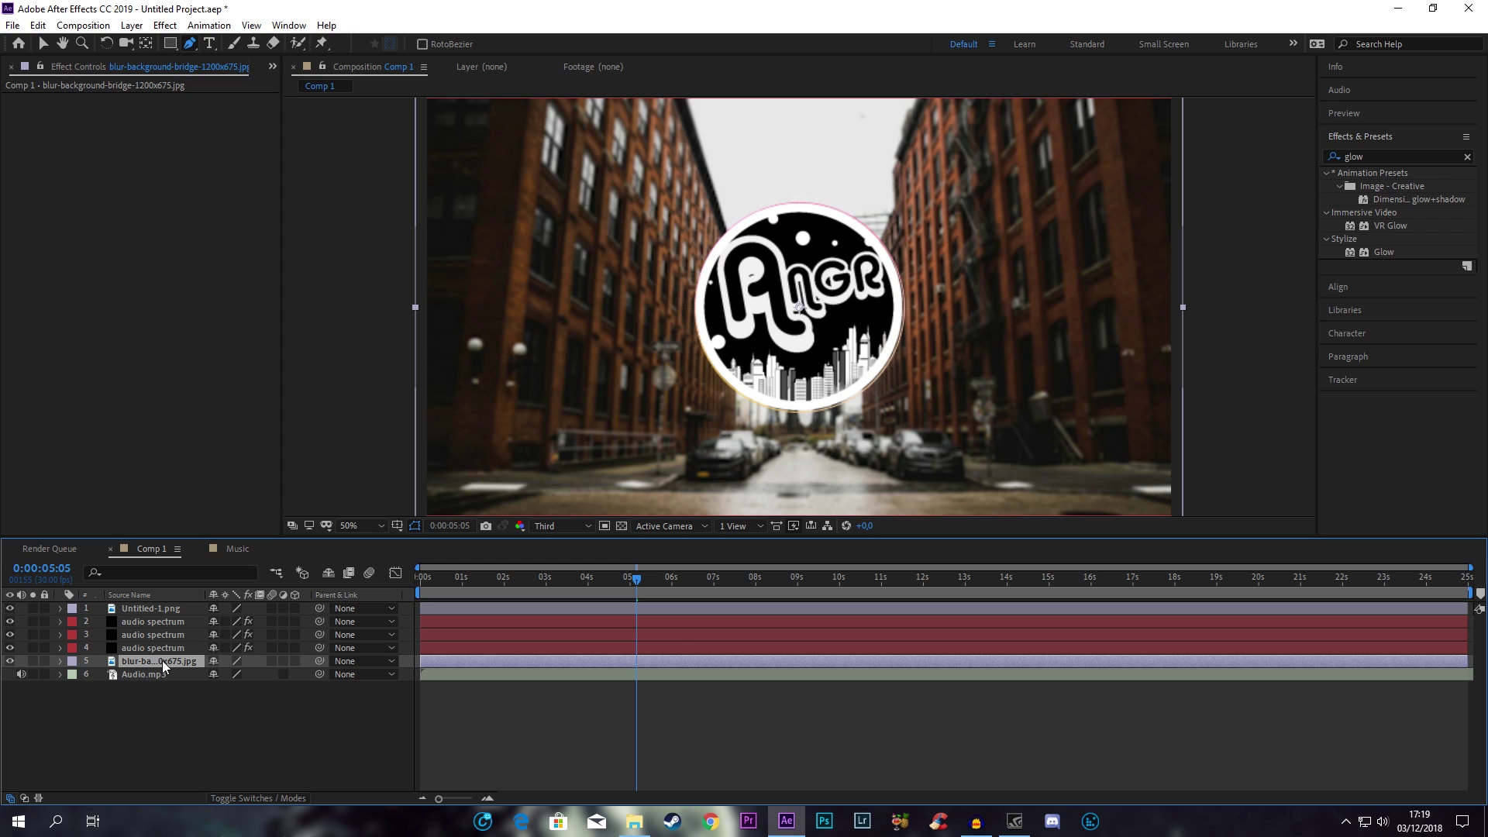
- Move the blurred background to the bottom and select the logo, three spectrum layers and Audio.mp3
drag(162, 661, 158, 686)
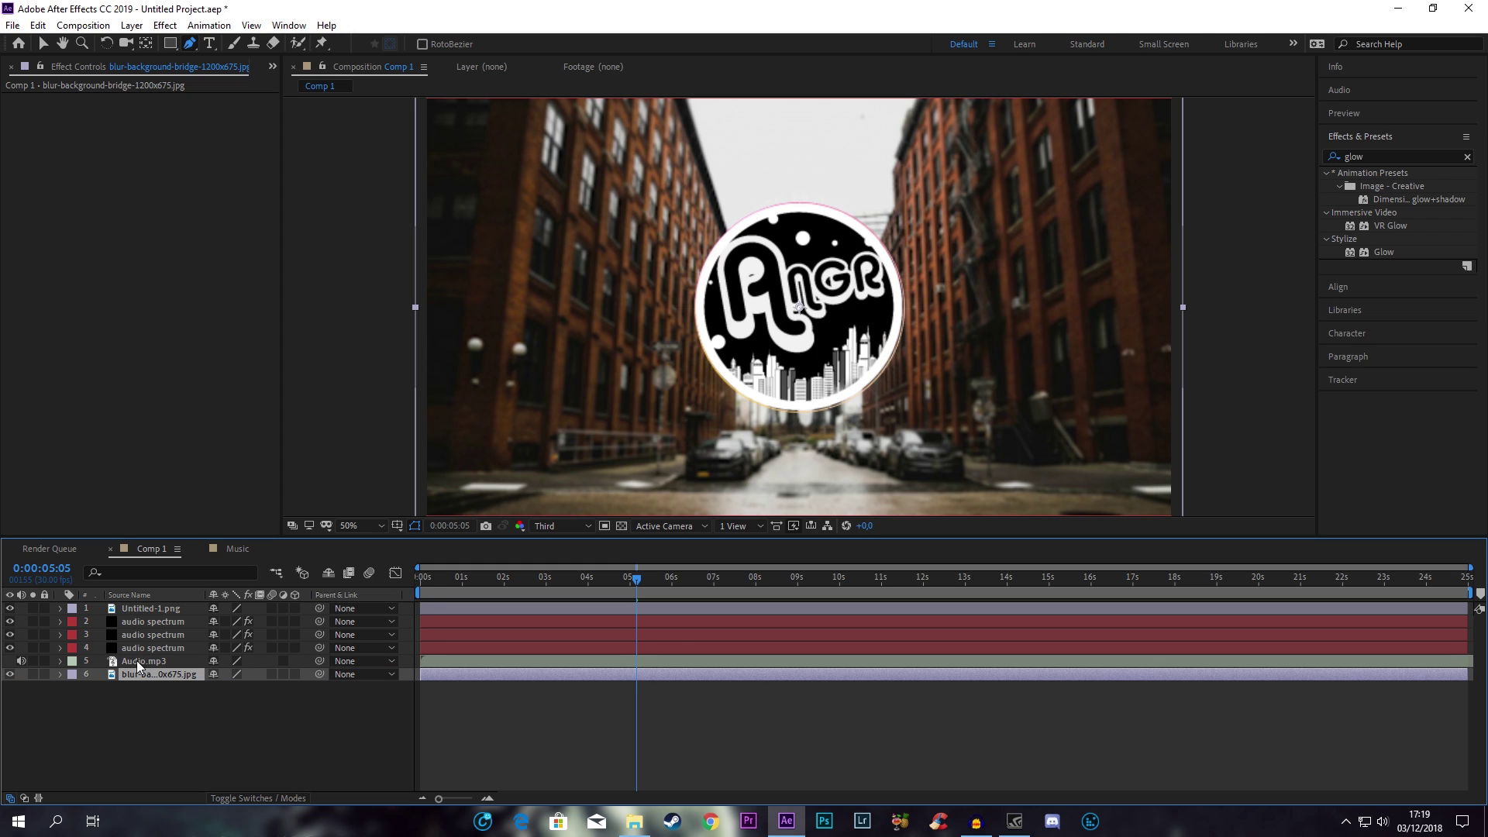
click(137, 660)
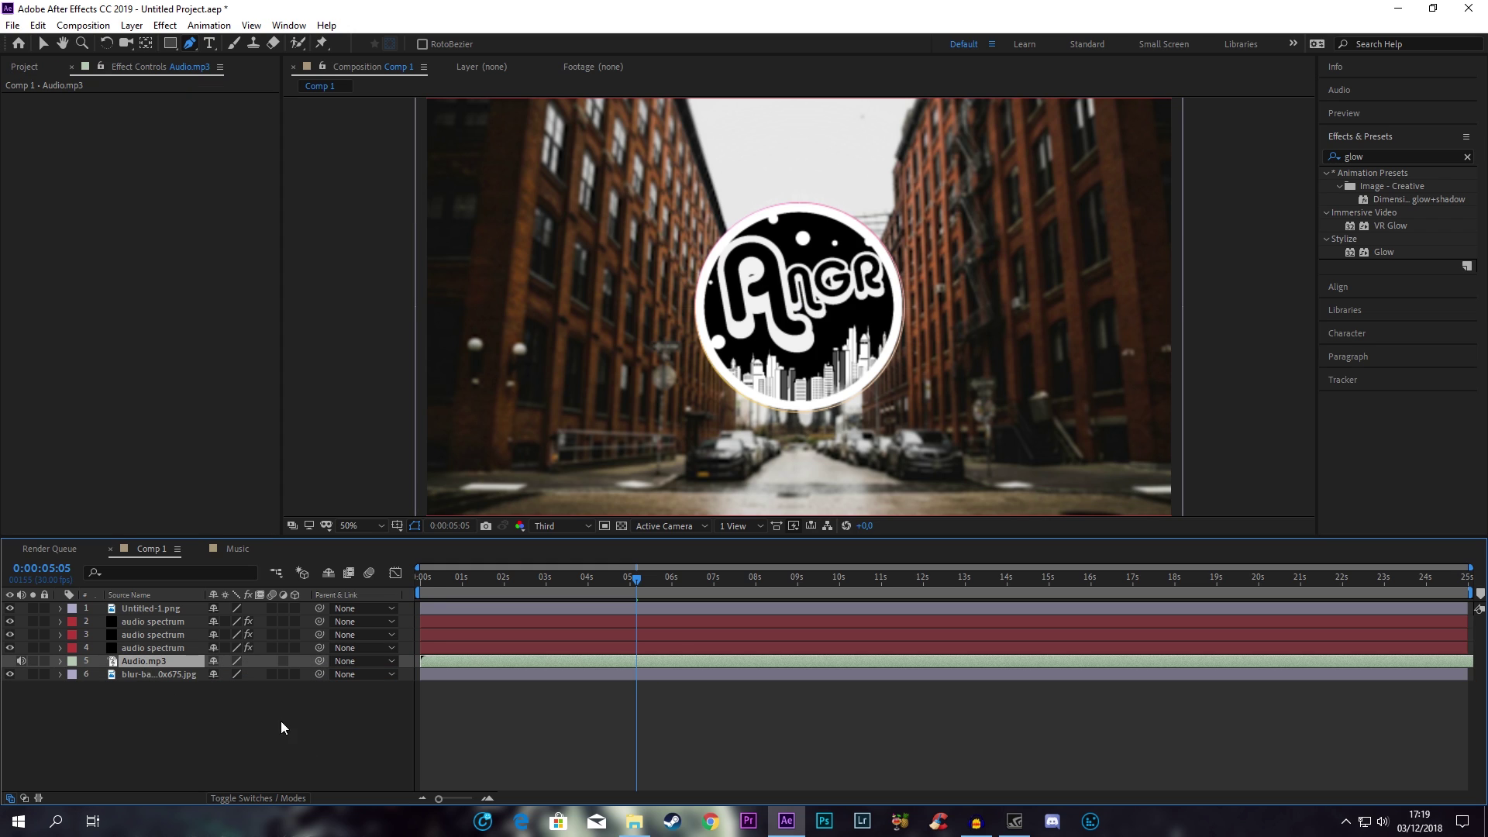
ctrl+click(150, 611)
ctrl+click(152, 622)
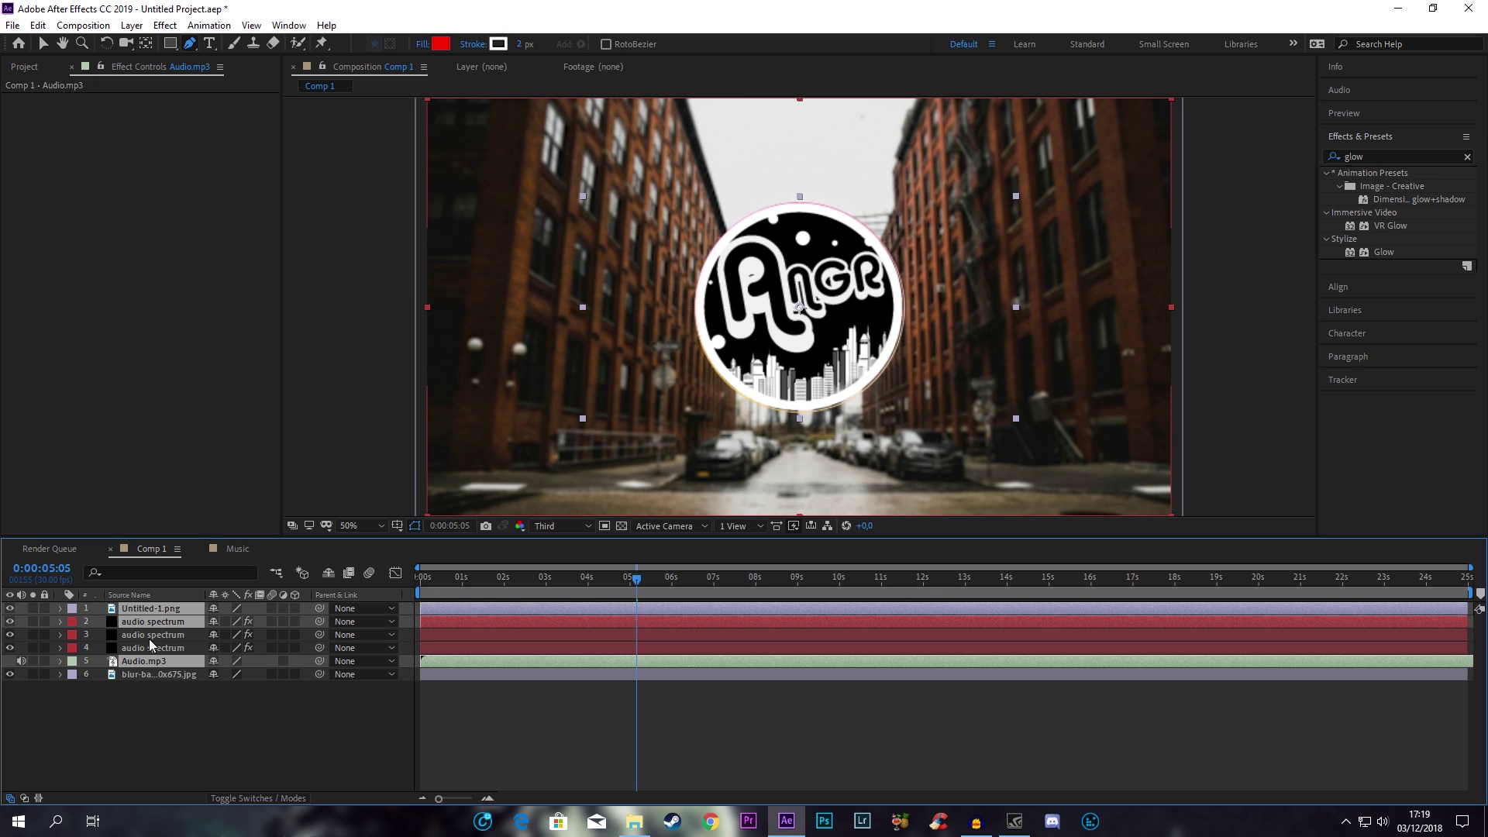
ctrl+click(149, 636)
ctrl+click(155, 648)
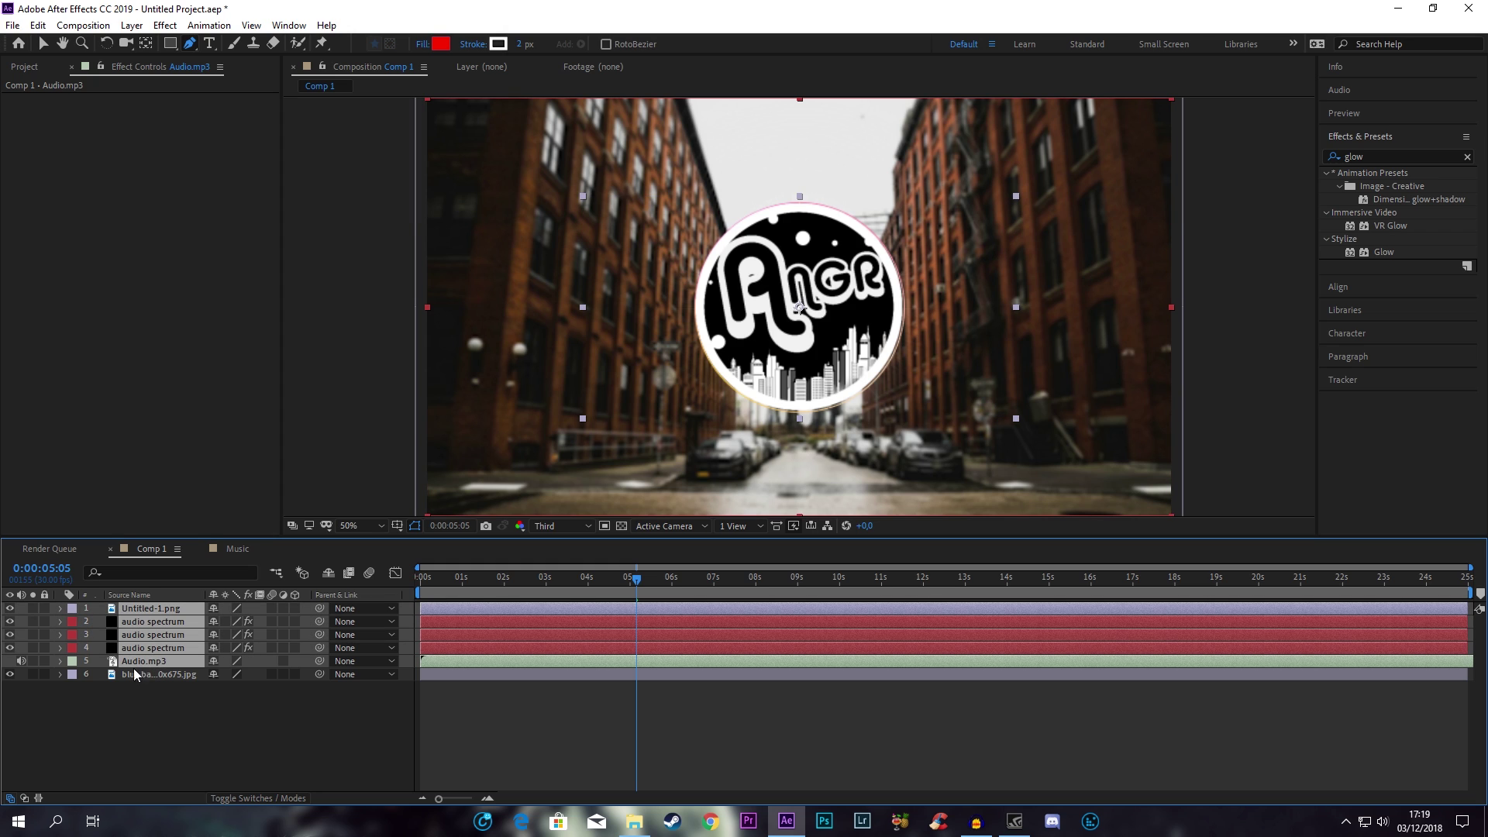
- Pre-compose the selected layers into 'Final' with Move all attributes
right_click(159, 609)
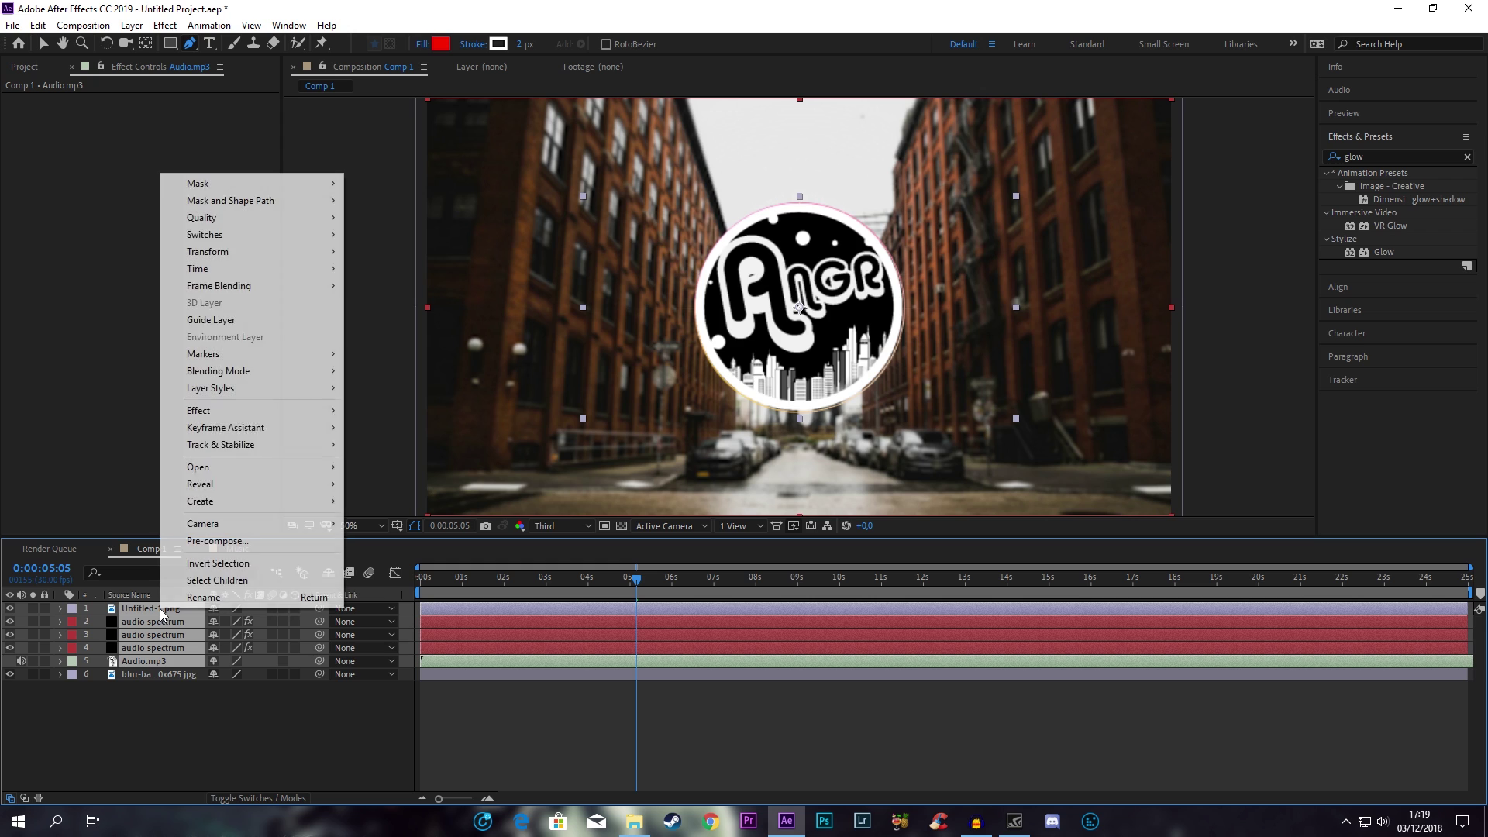
click(205, 543)
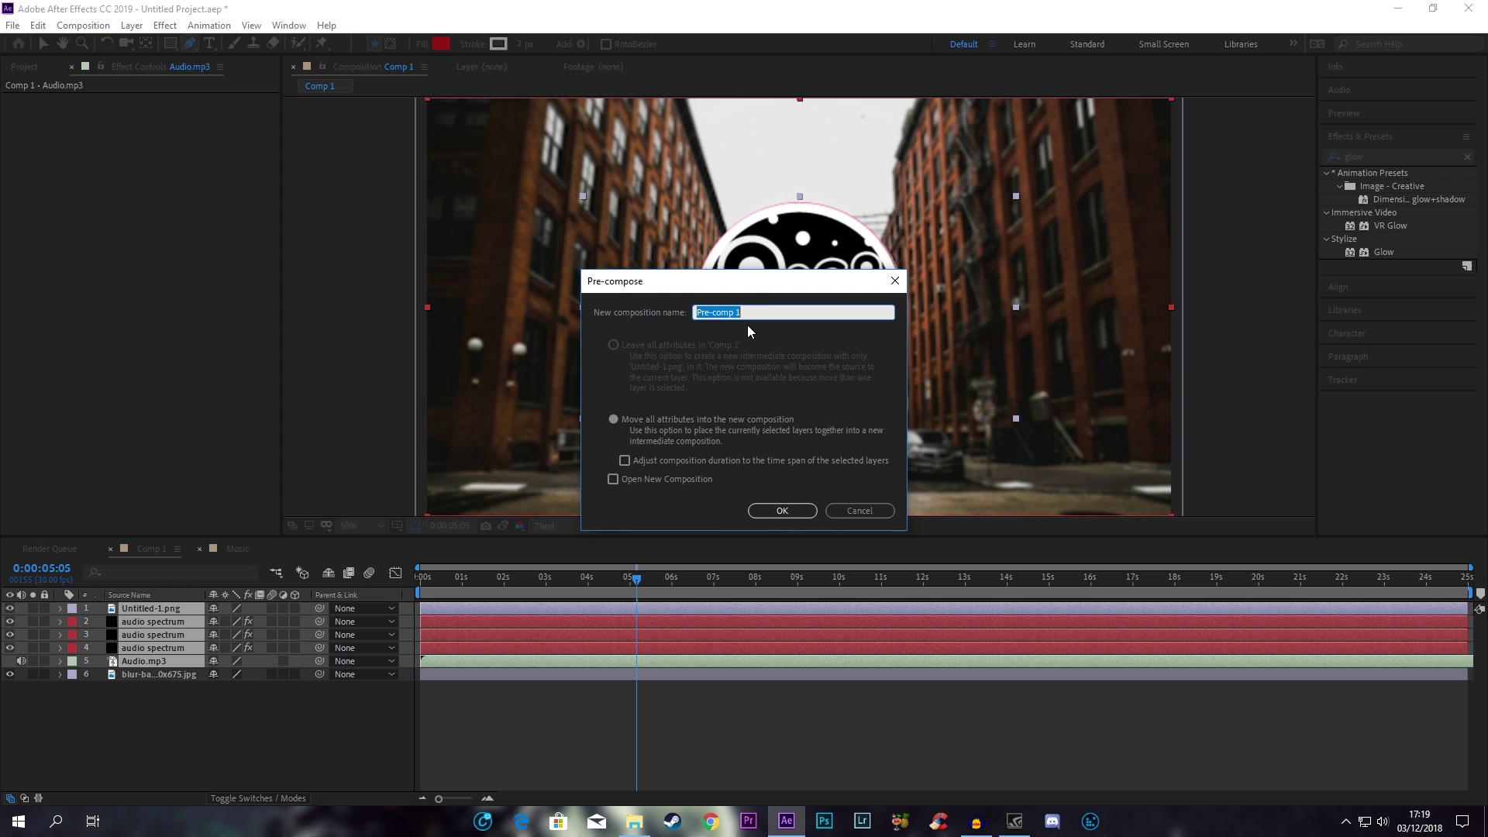
text(Final)
click(658, 419)
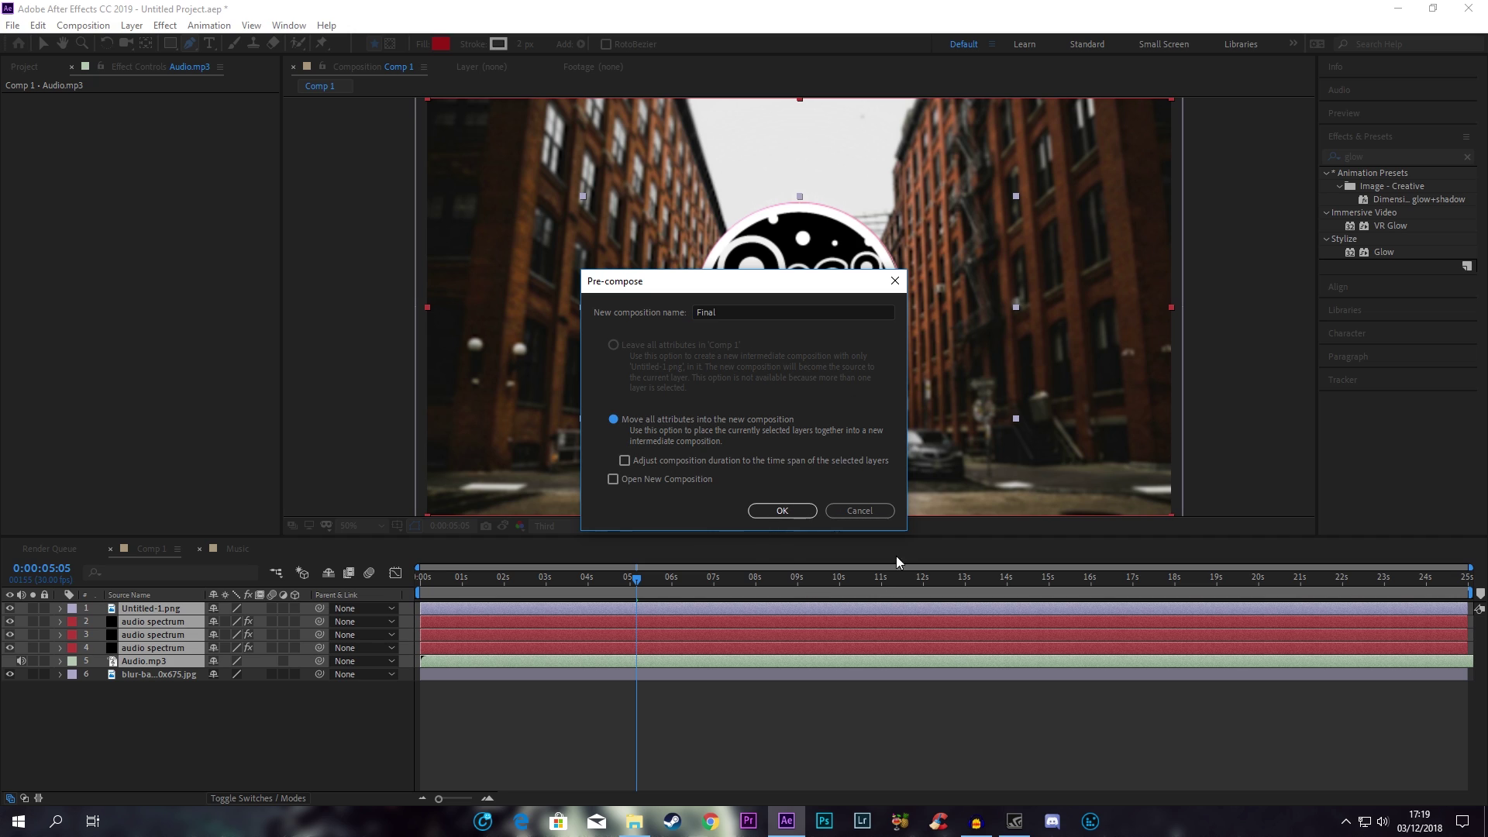
click(783, 515)
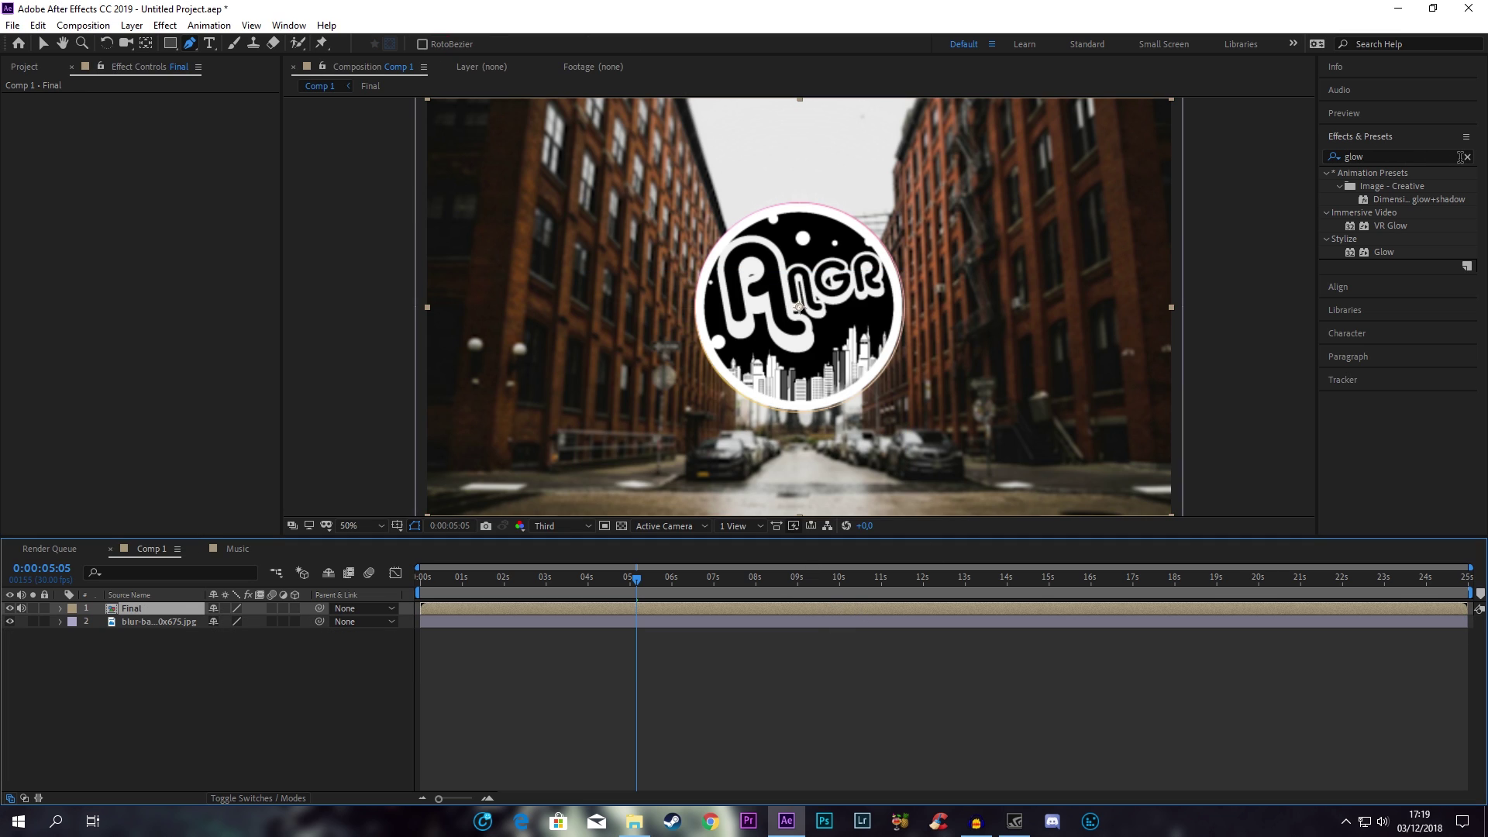
- Search Effects & Presets for 'magnify' and apply Magnify to the Final layer
click(1467, 157)
click(1434, 159)
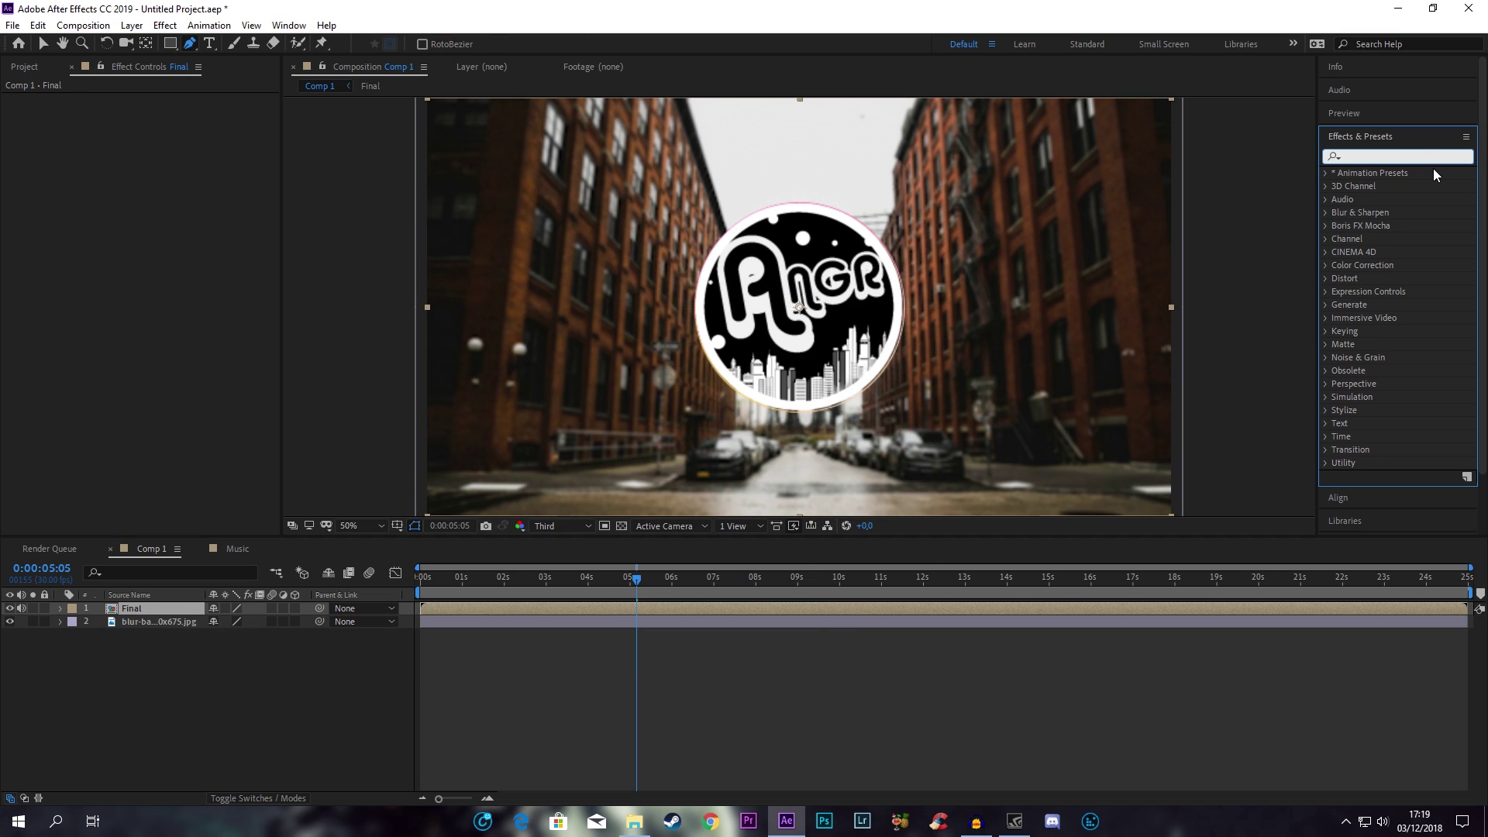
text(magn)
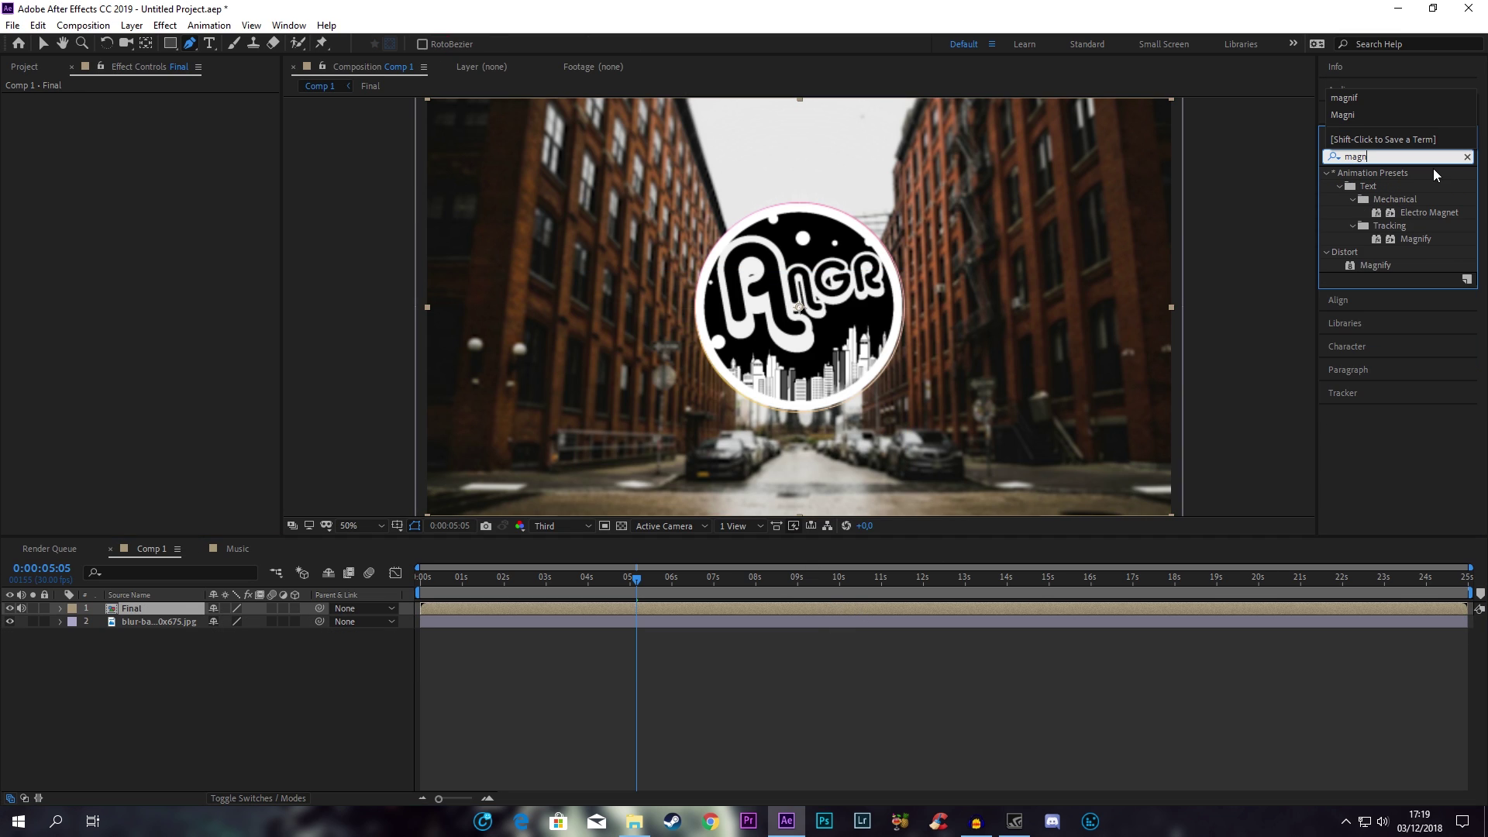
text(ify)
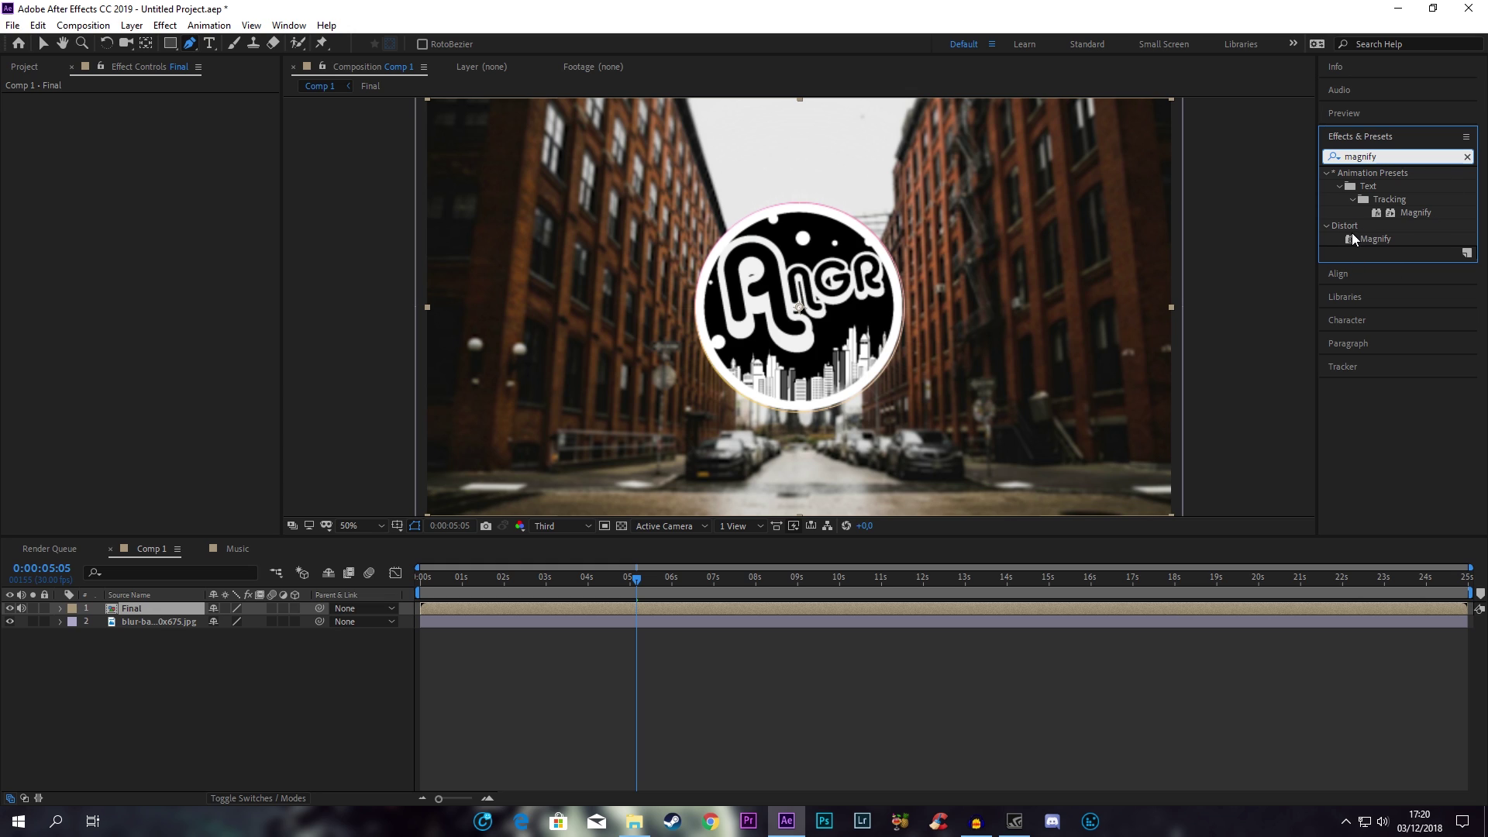
click(1351, 238)
click(1376, 241)
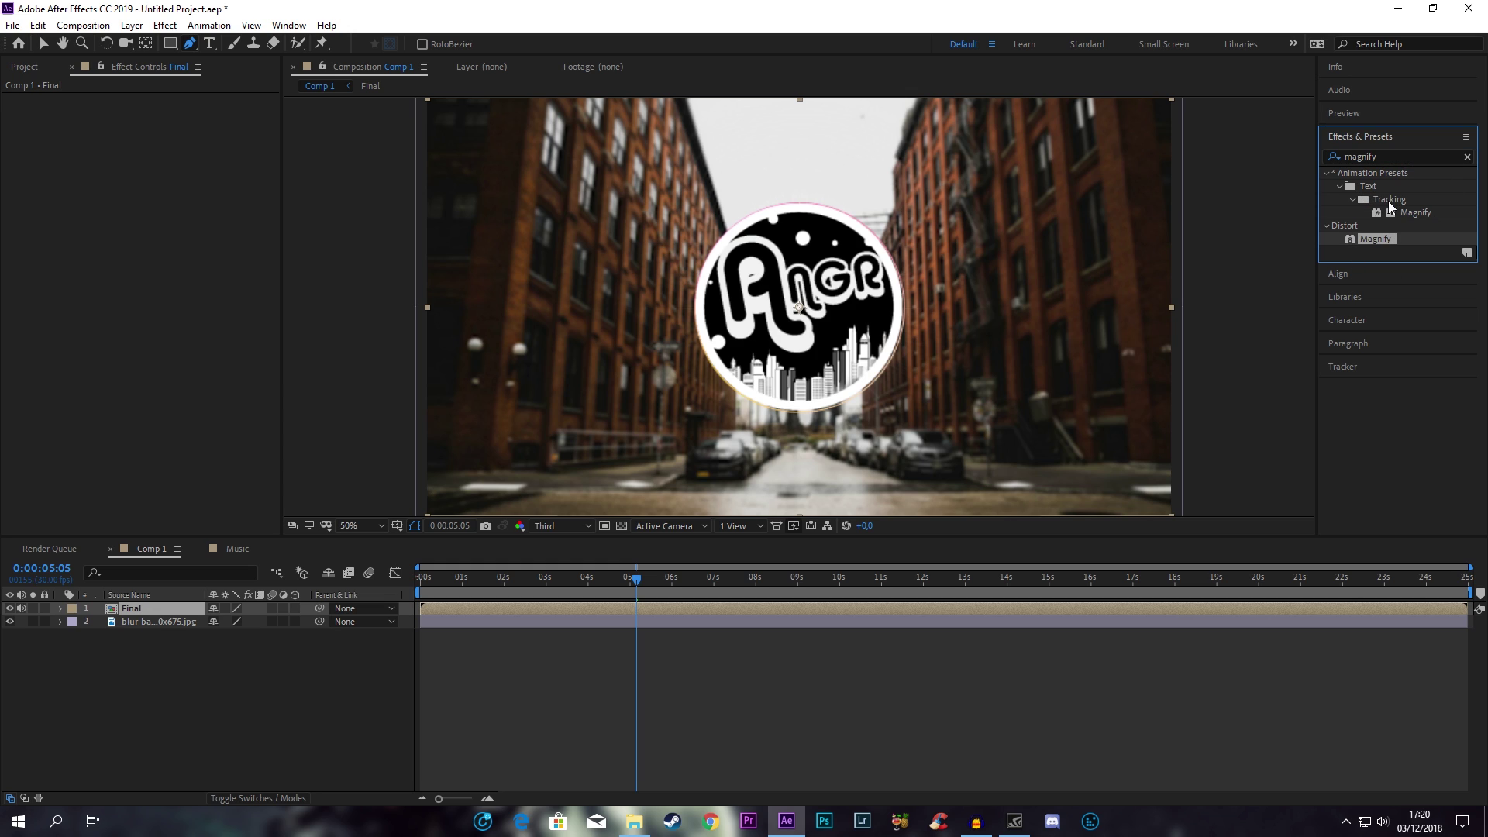
drag(1377, 240, 147, 609)
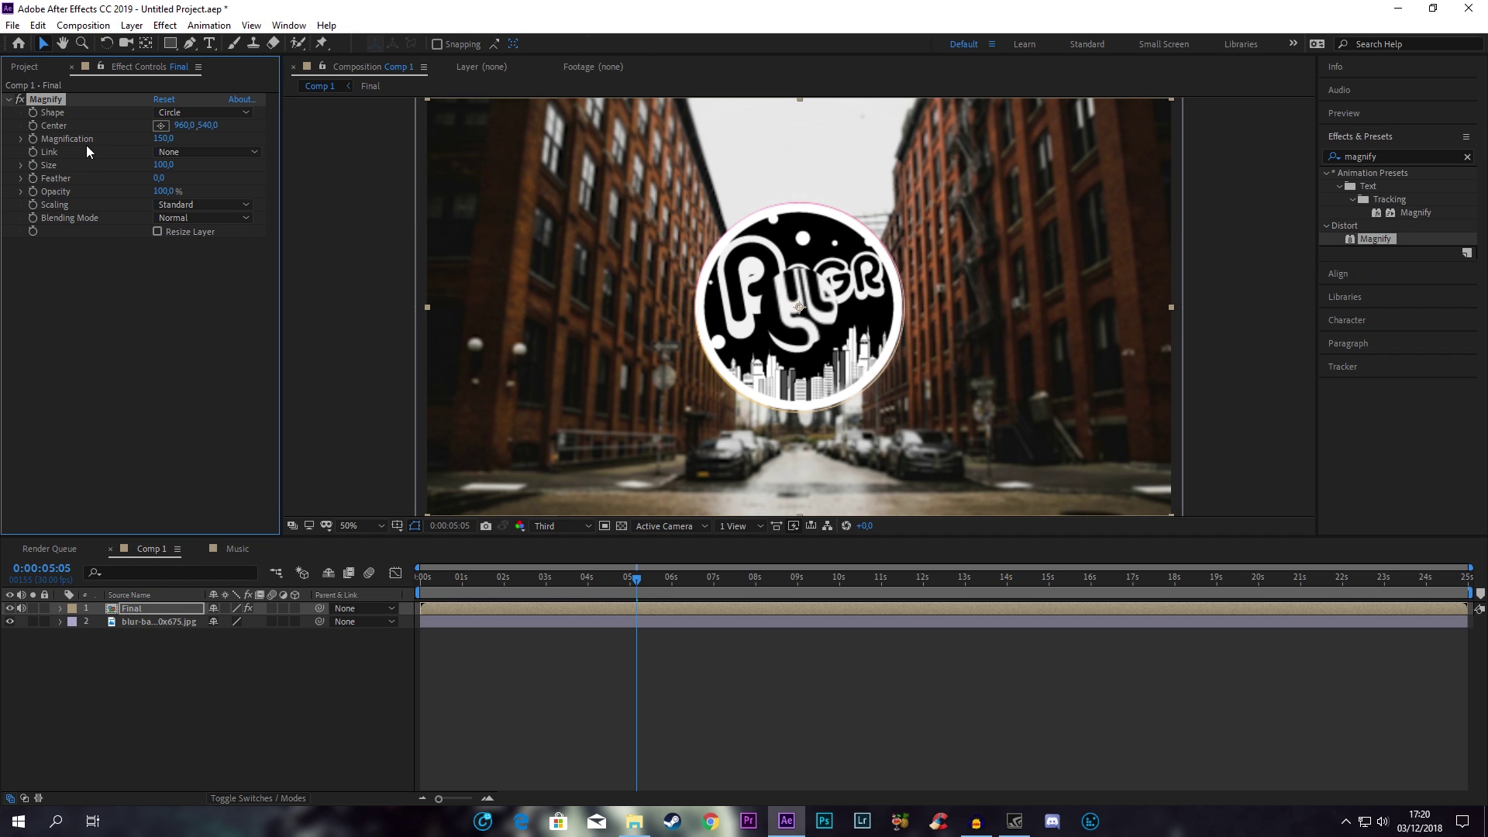
- Set Magnify to Magnification 100, Size 1100 and Blending Mode None
click(163, 138)
text(1)
click(157, 317)
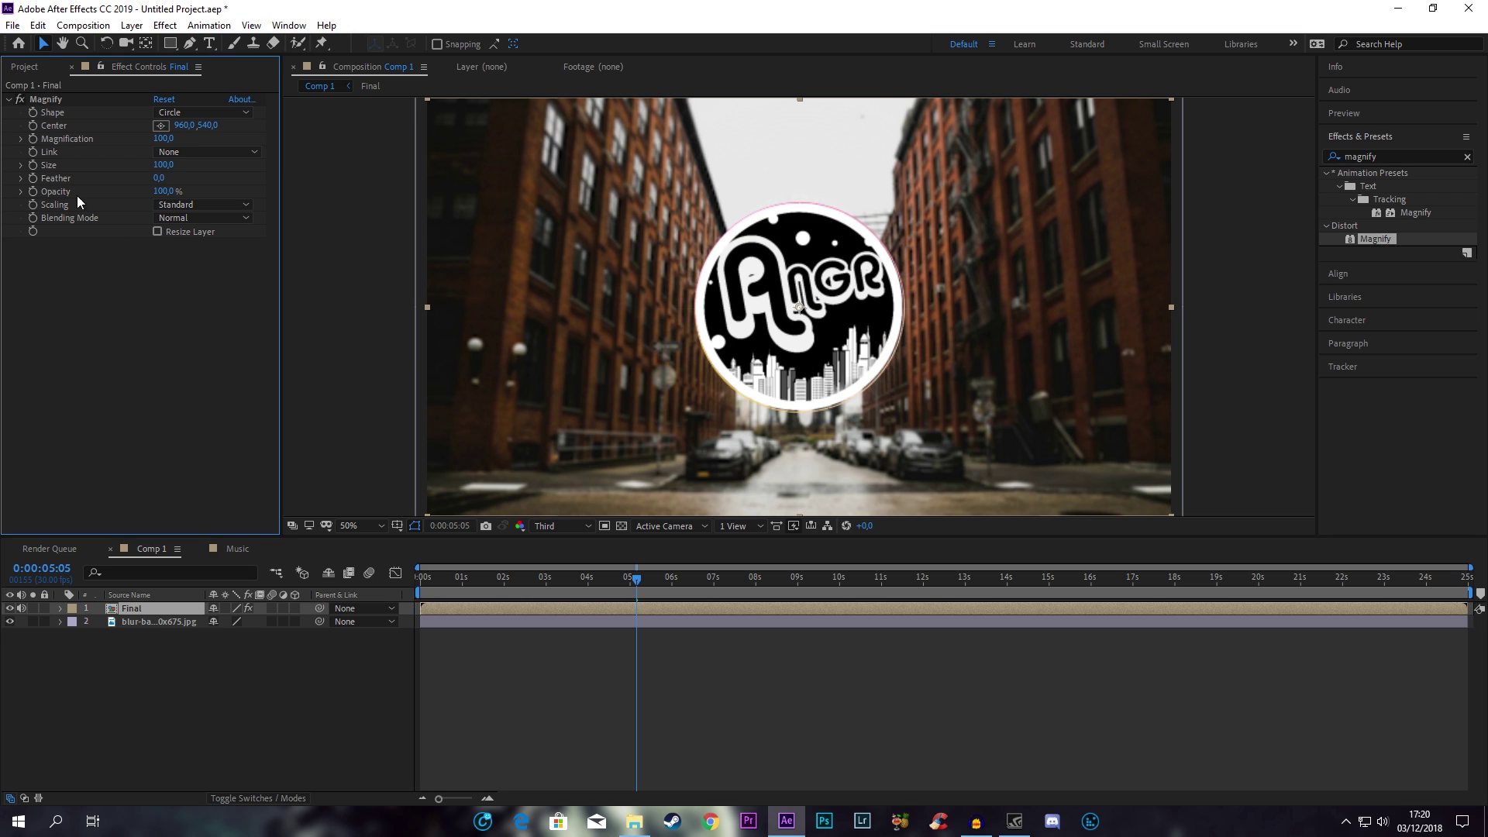
click(174, 166)
text(1)
click(116, 279)
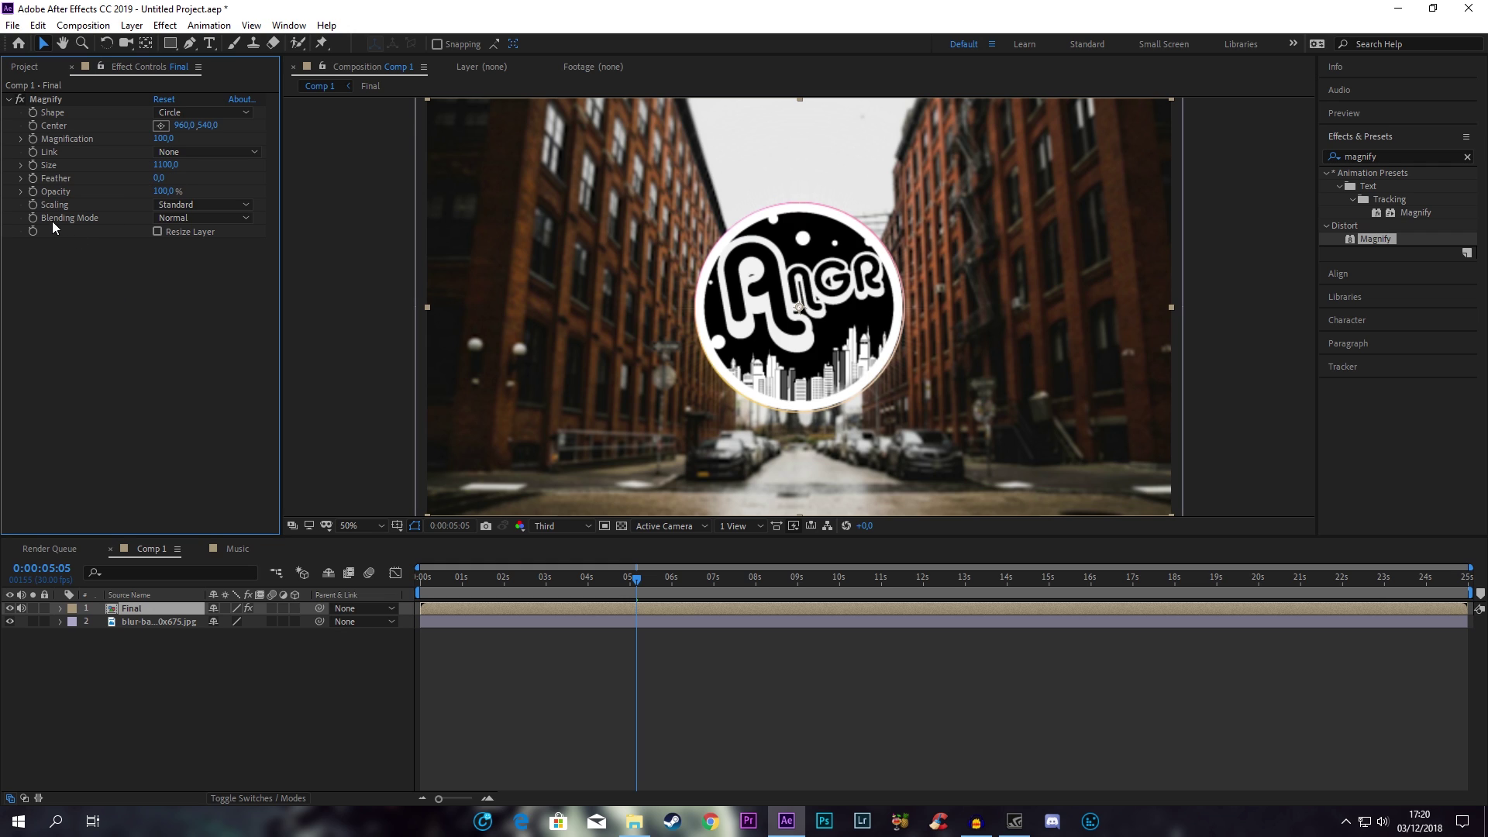
click(199, 218)
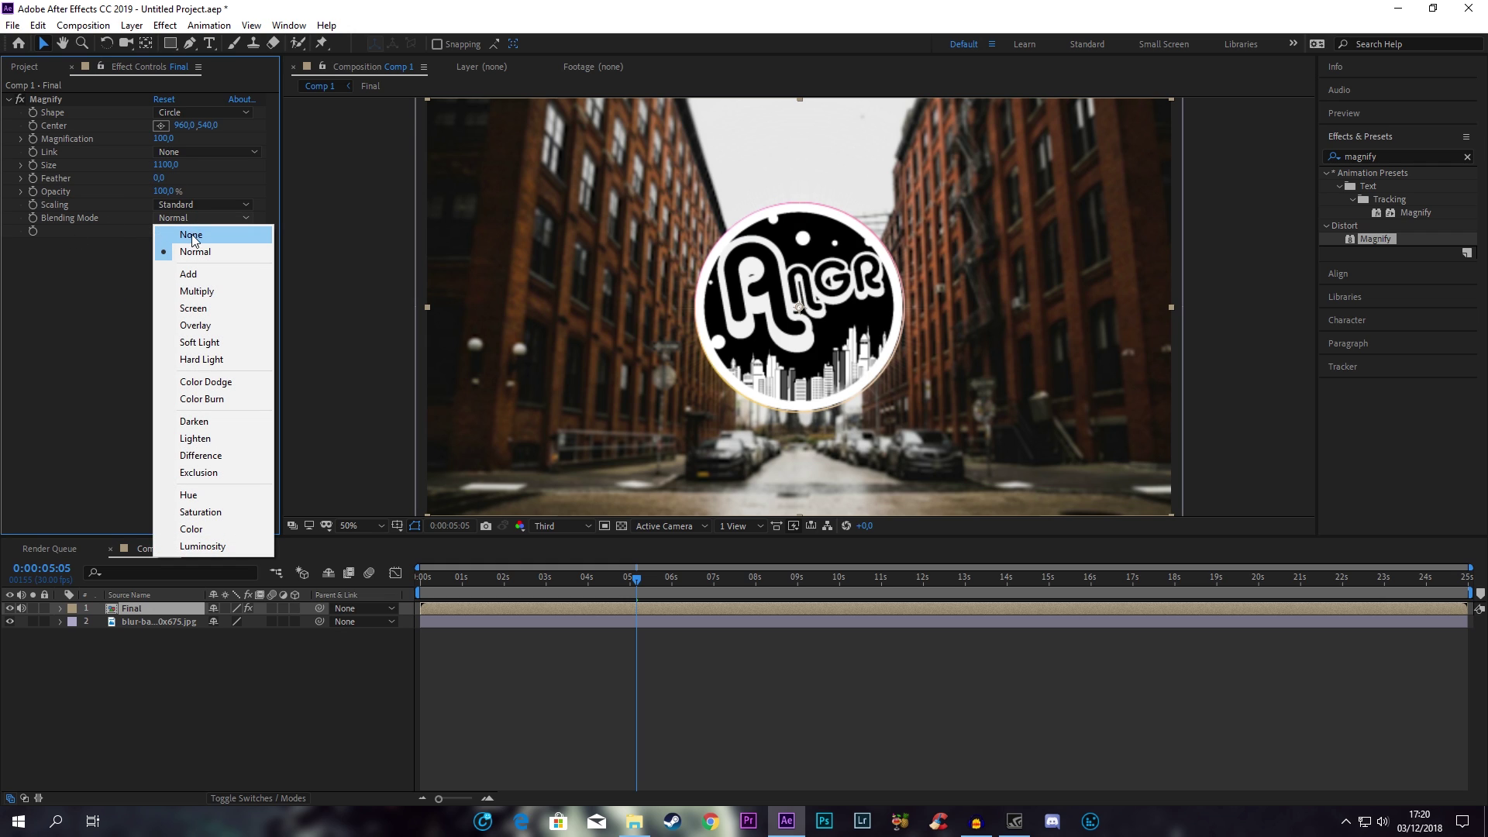
click(186, 241)
click(237, 482)
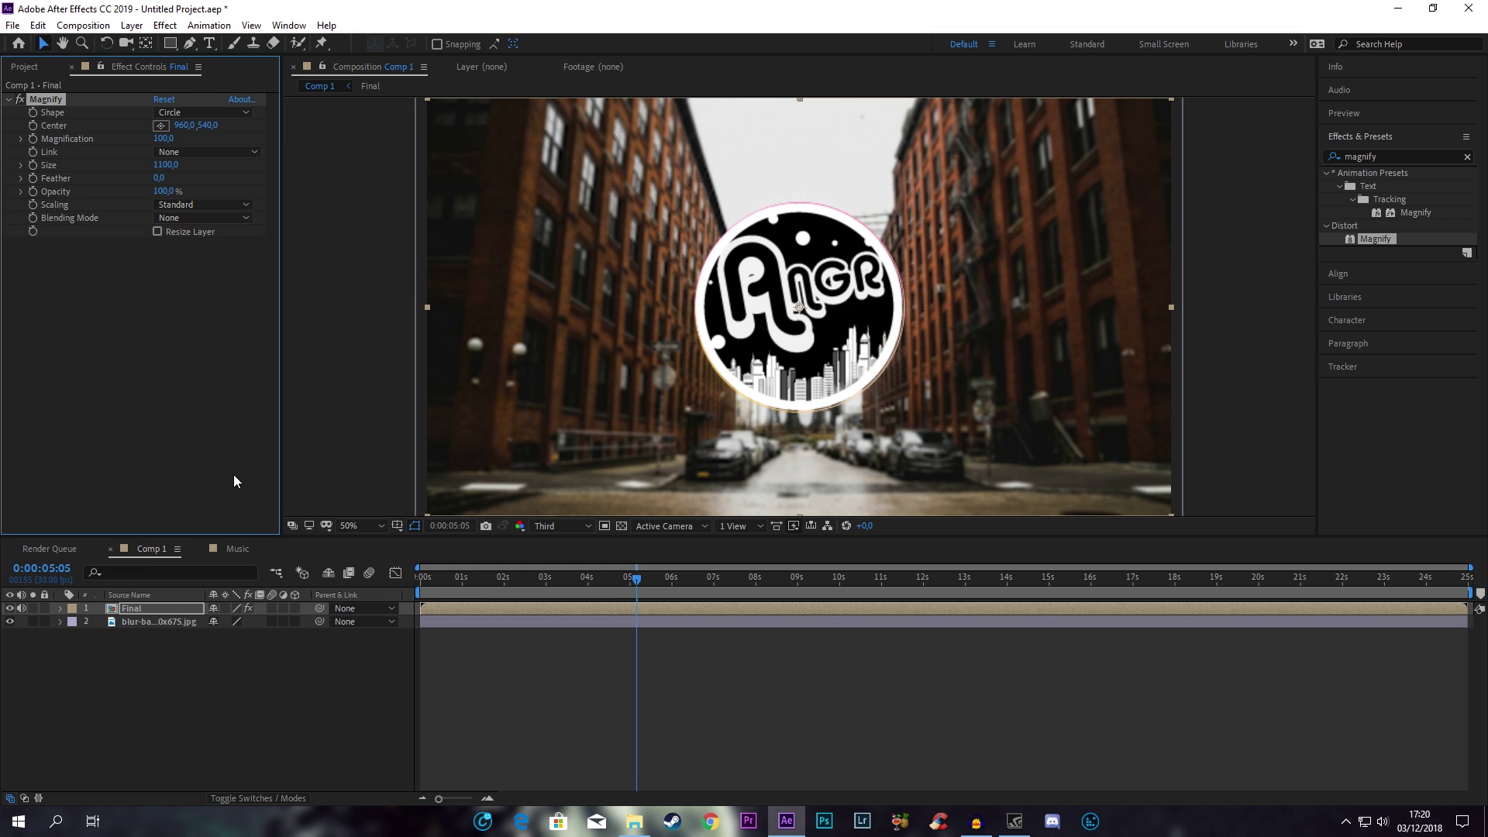
click(212, 670)
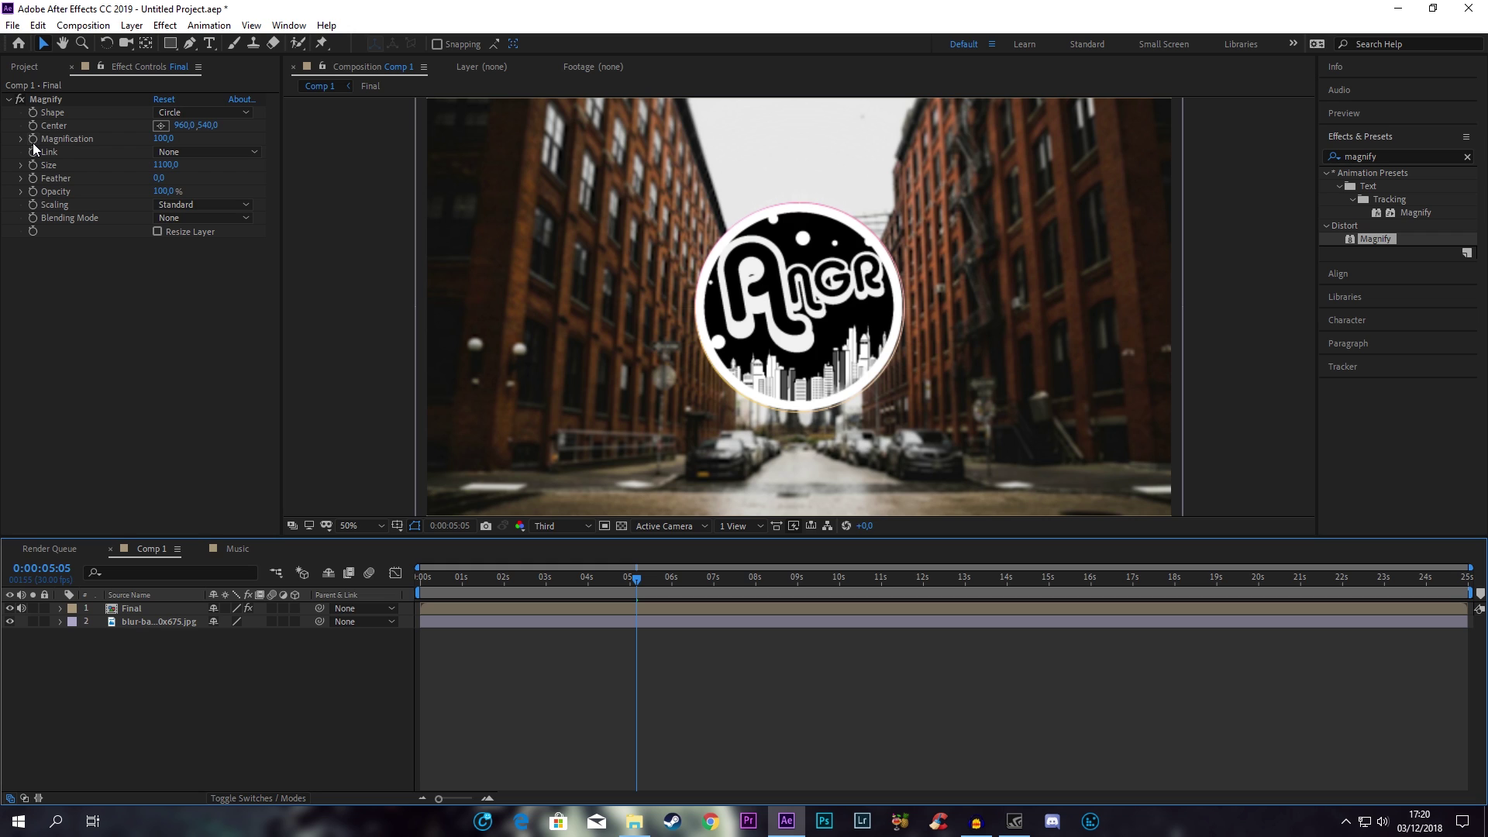
- Add an empty expression to Magnification, then bring the Audio spectrum folder window forward
alt+click(32, 142)
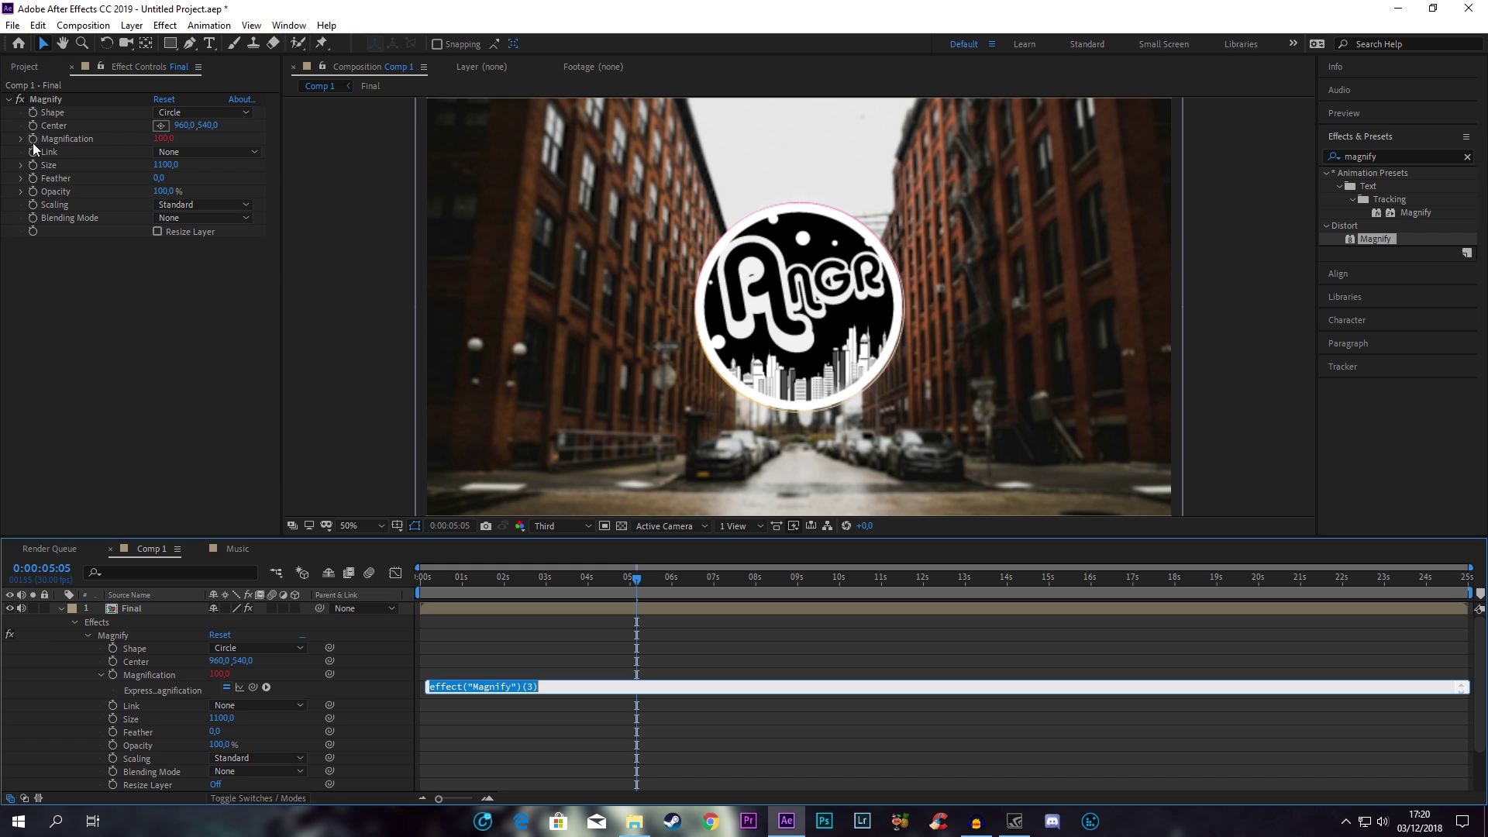
click(551, 687)
drag(552, 688, 312, 677)
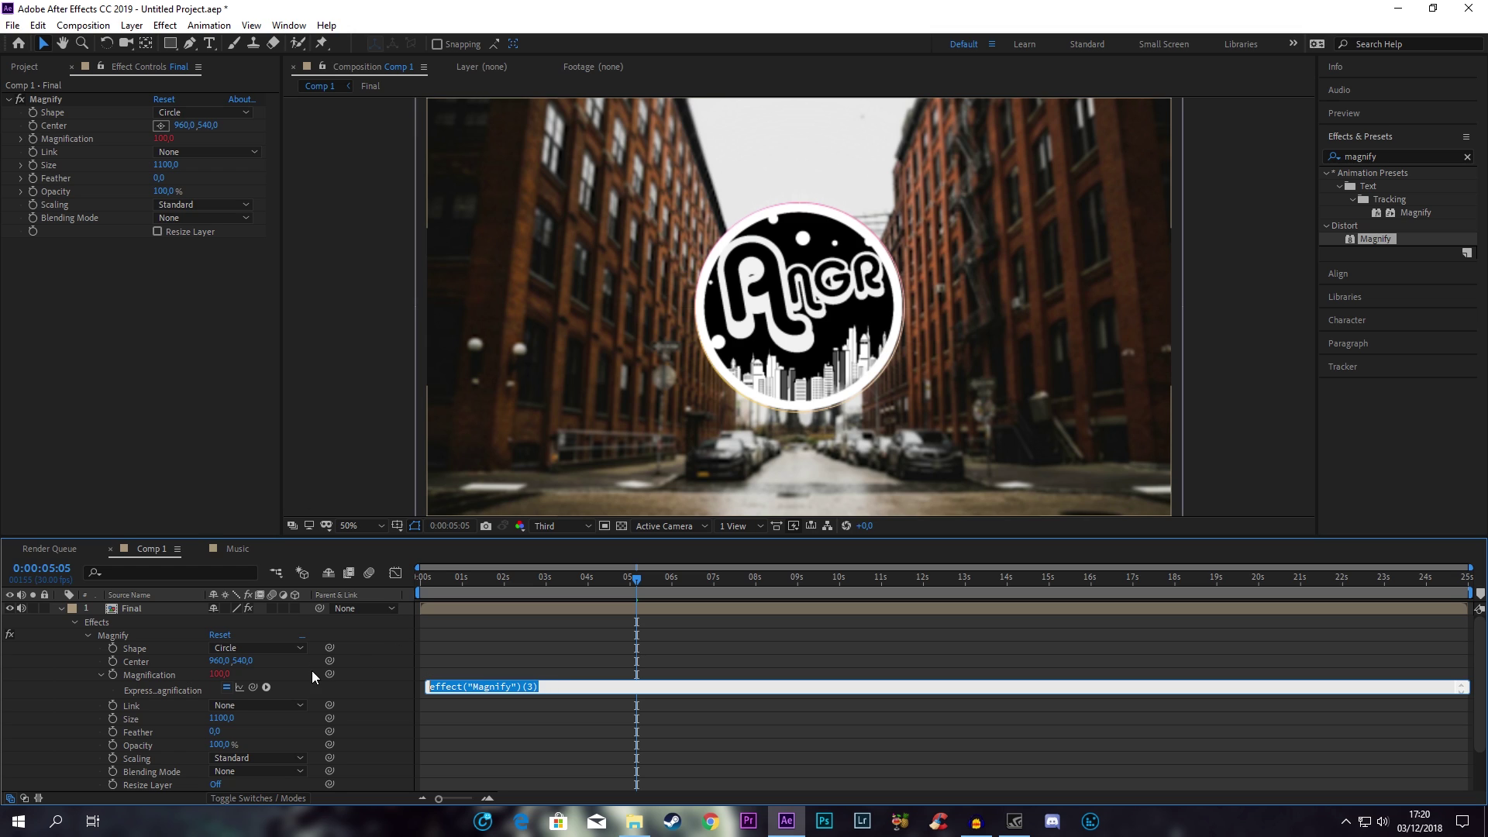
key(BackSpace)
mouse_move(634, 822)
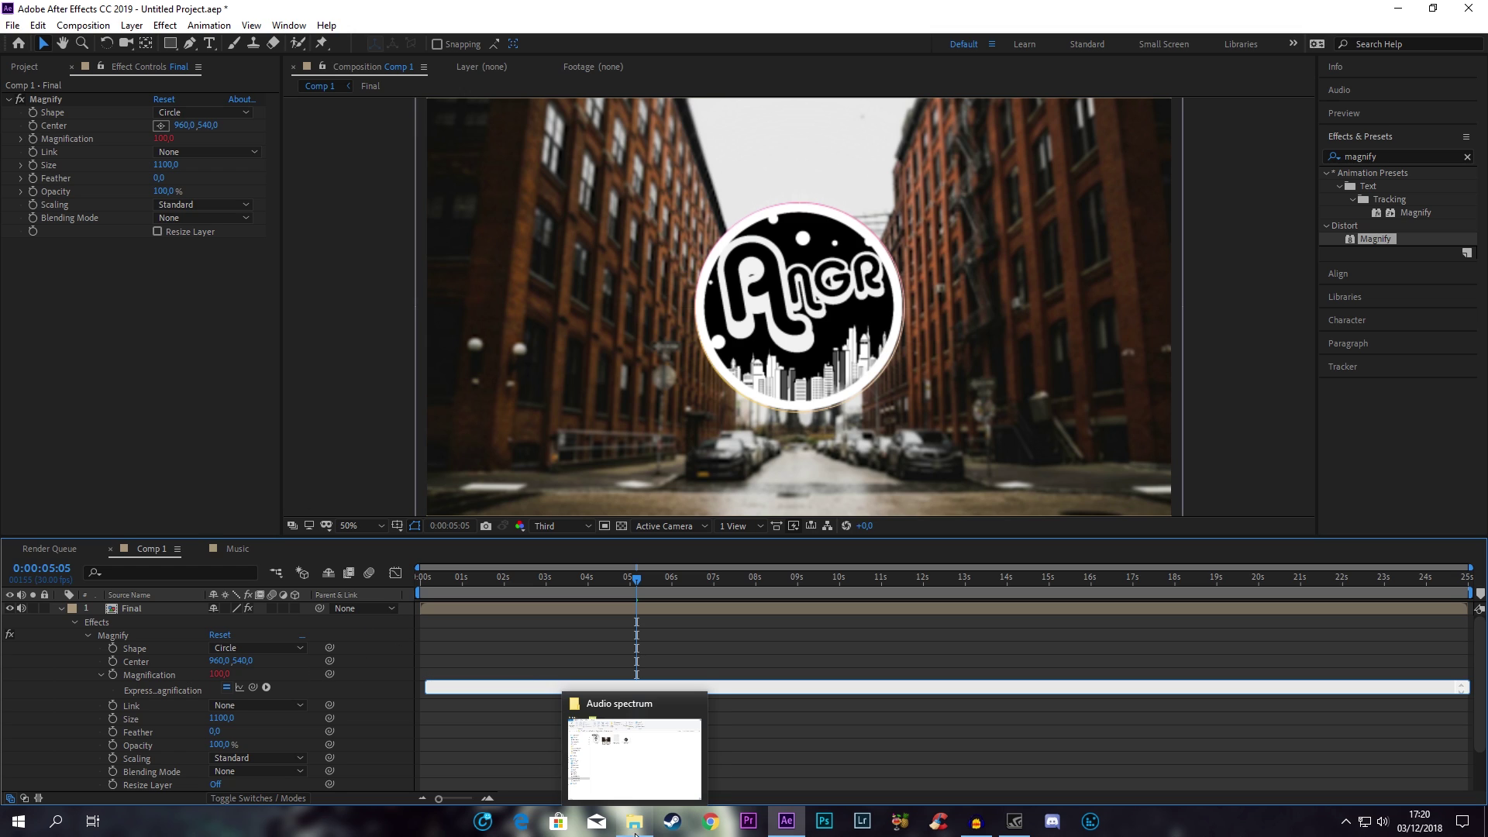
click(629, 775)
- Open the Expressions file in Notepad, copy the whole expression line, and minimize Notepad
double_click(671, 274)
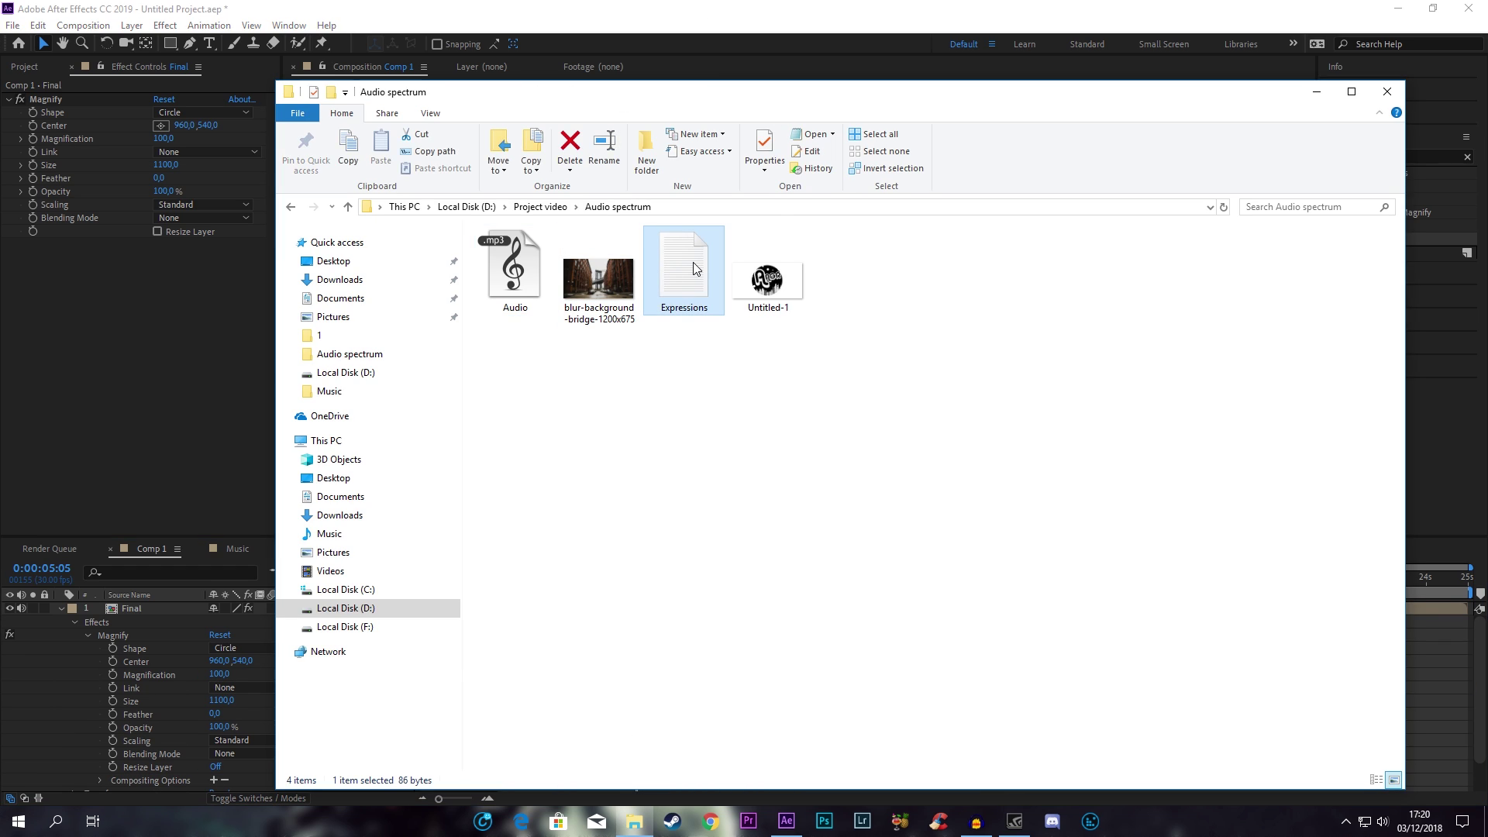
mouse_move(618, 193)
mouse_down()
mouse_move(218, 178)
mouse_move(65, 191)
mouse_up()
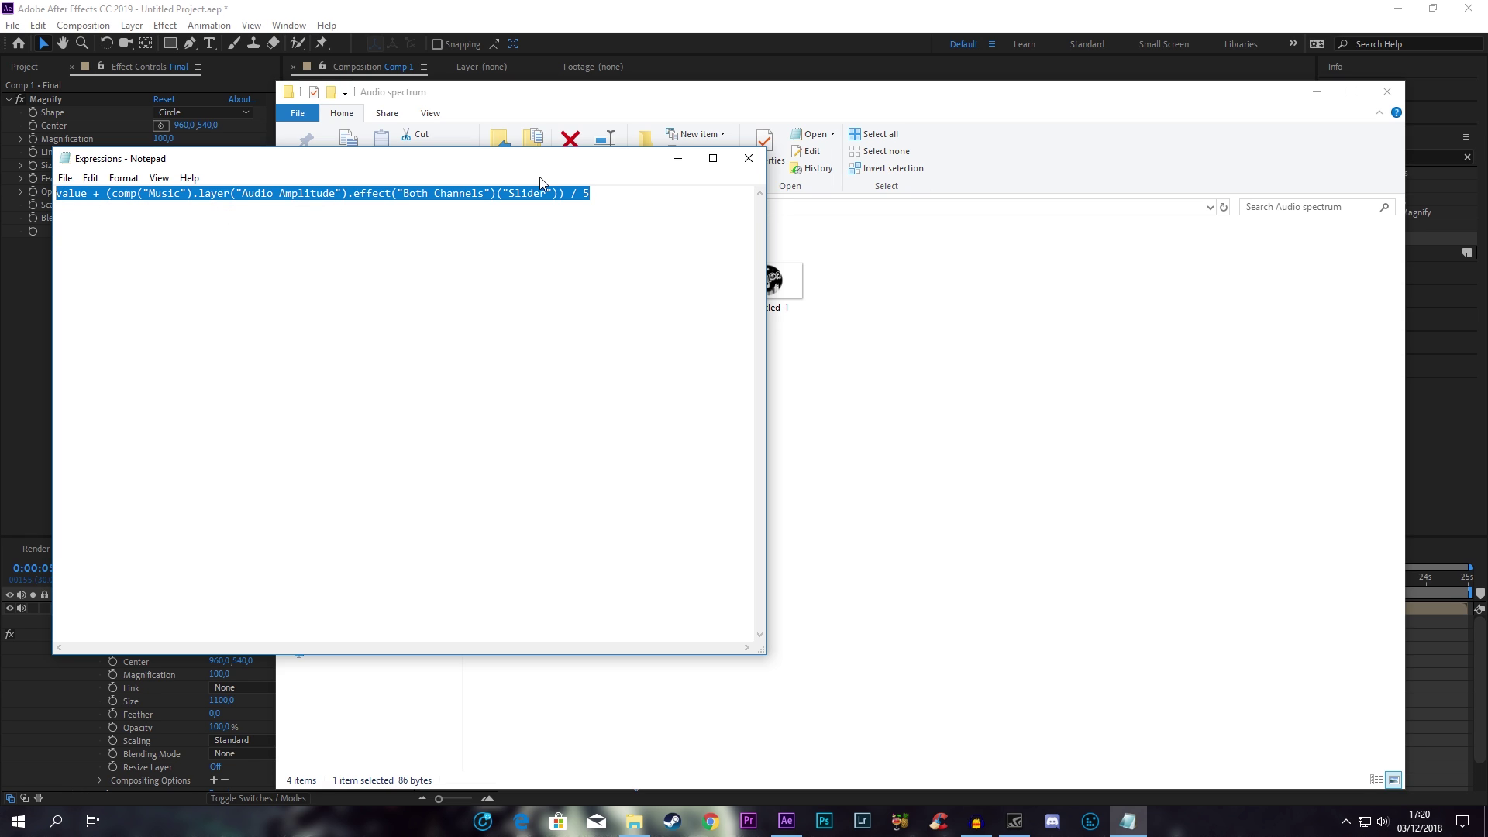
click(590, 210)
drag(583, 189, 46, 218)
click(685, 166)
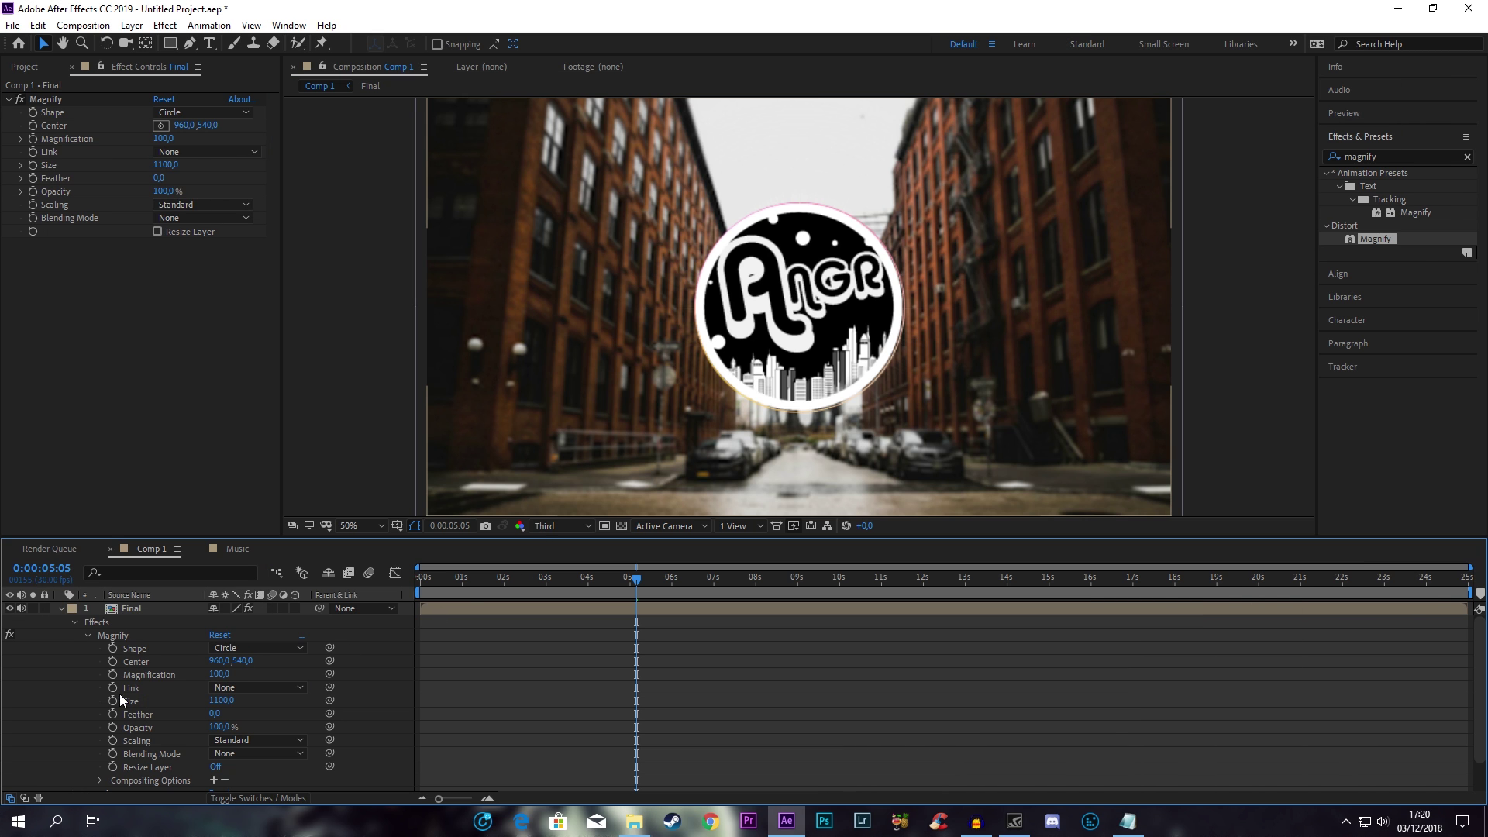
- Paste the Audio Amplitude Both Channels slider expression into Magnification, commit it, and collapse Final
alt+click(33, 139)
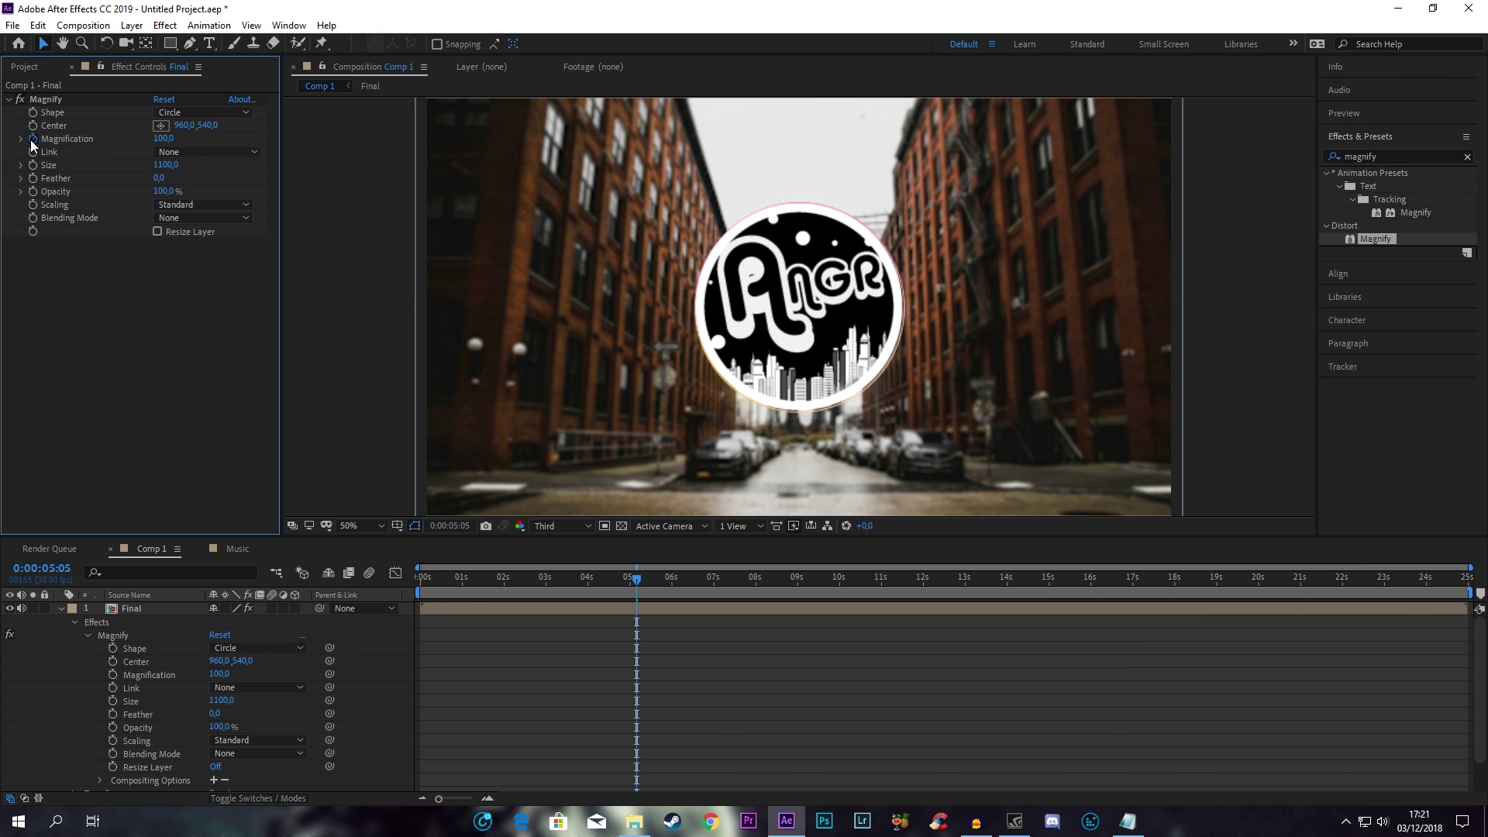
click(540, 686)
key(ctrl+a)
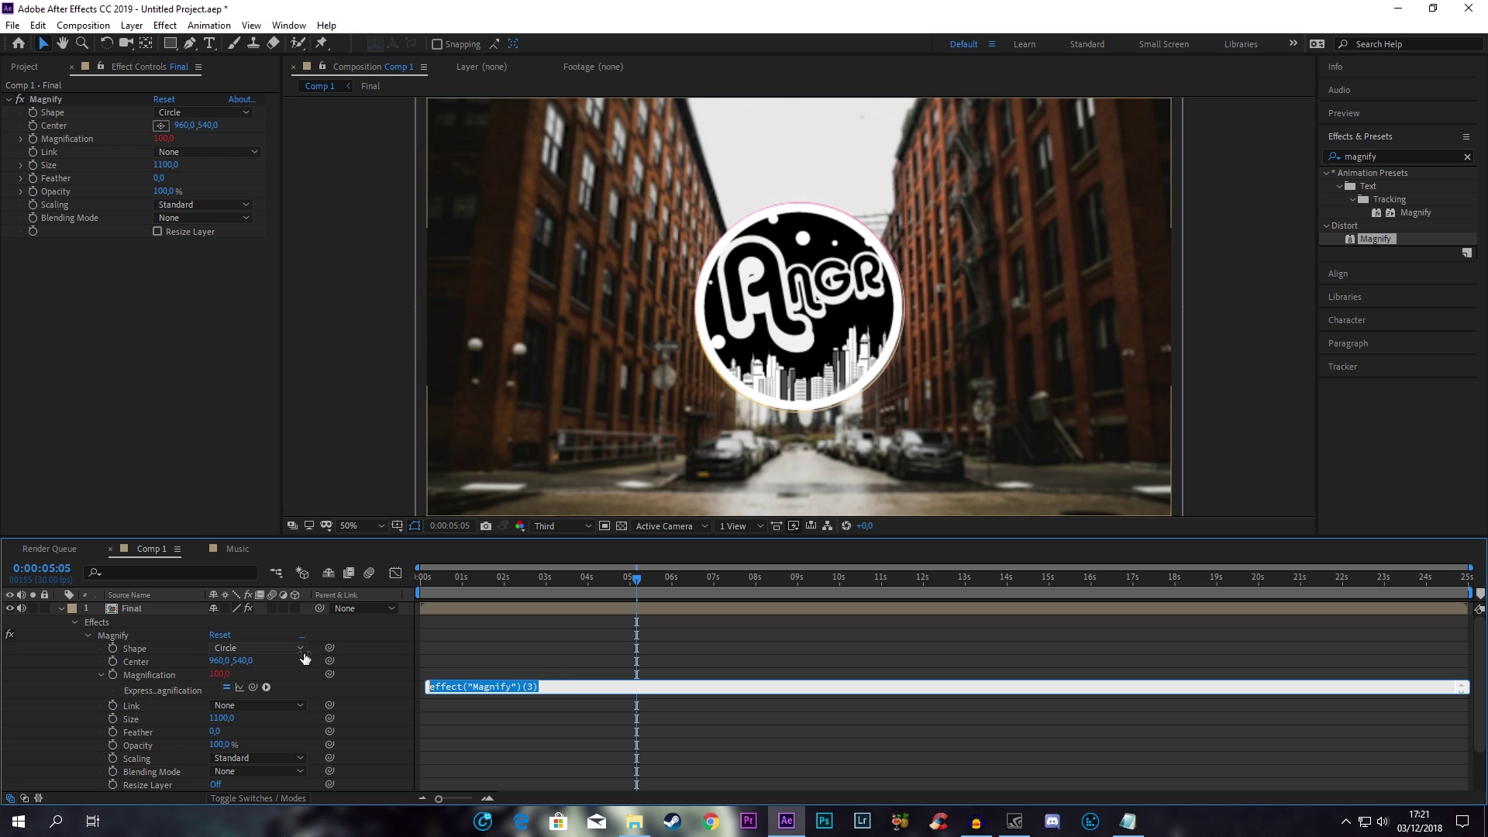
key(BackSpace)
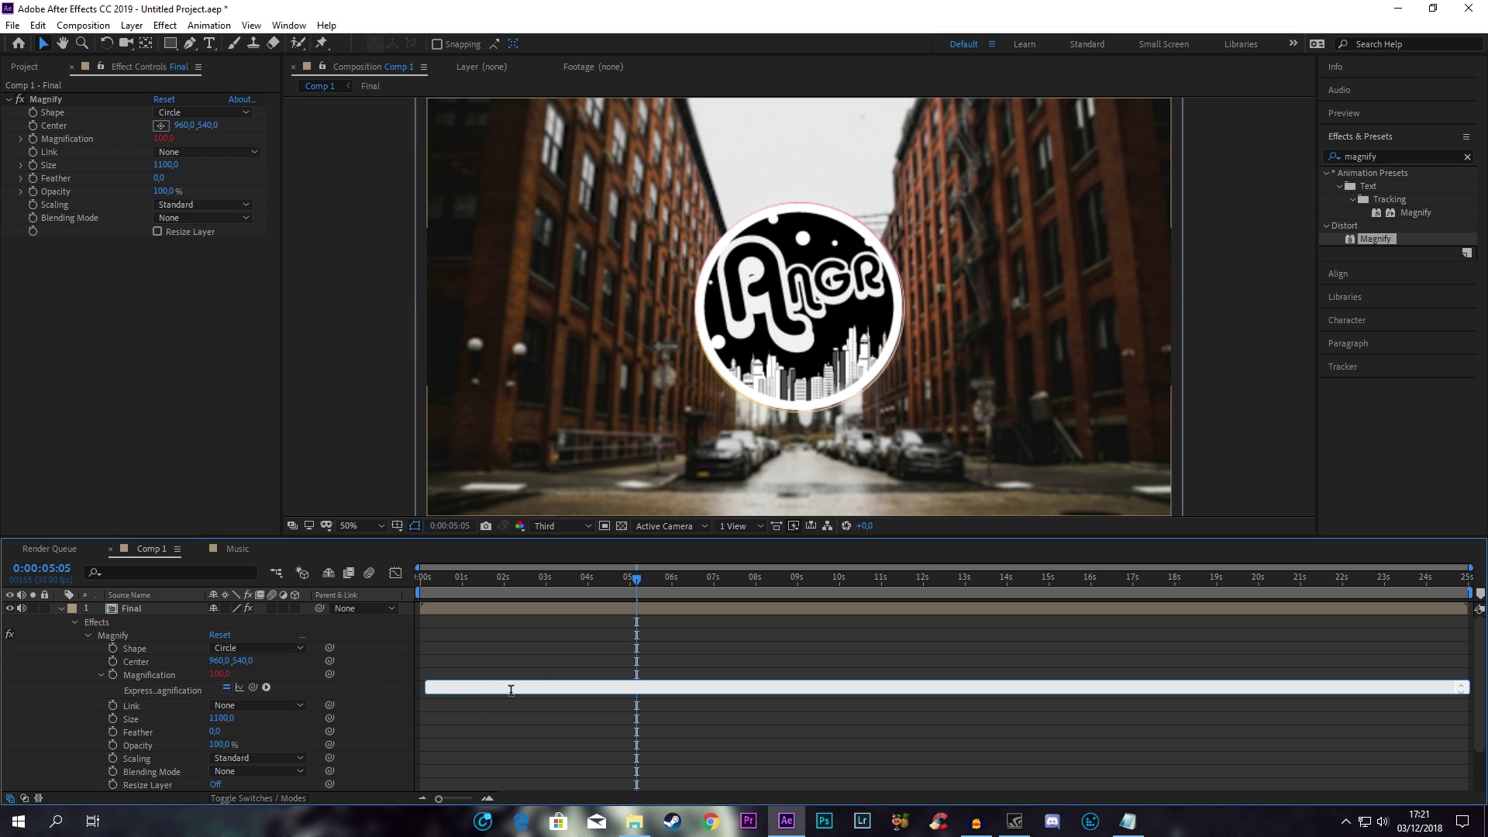
text(value + (comp("Music").layer("Audio Amplitude").effect("Both Channels")("Slider")) / 5)
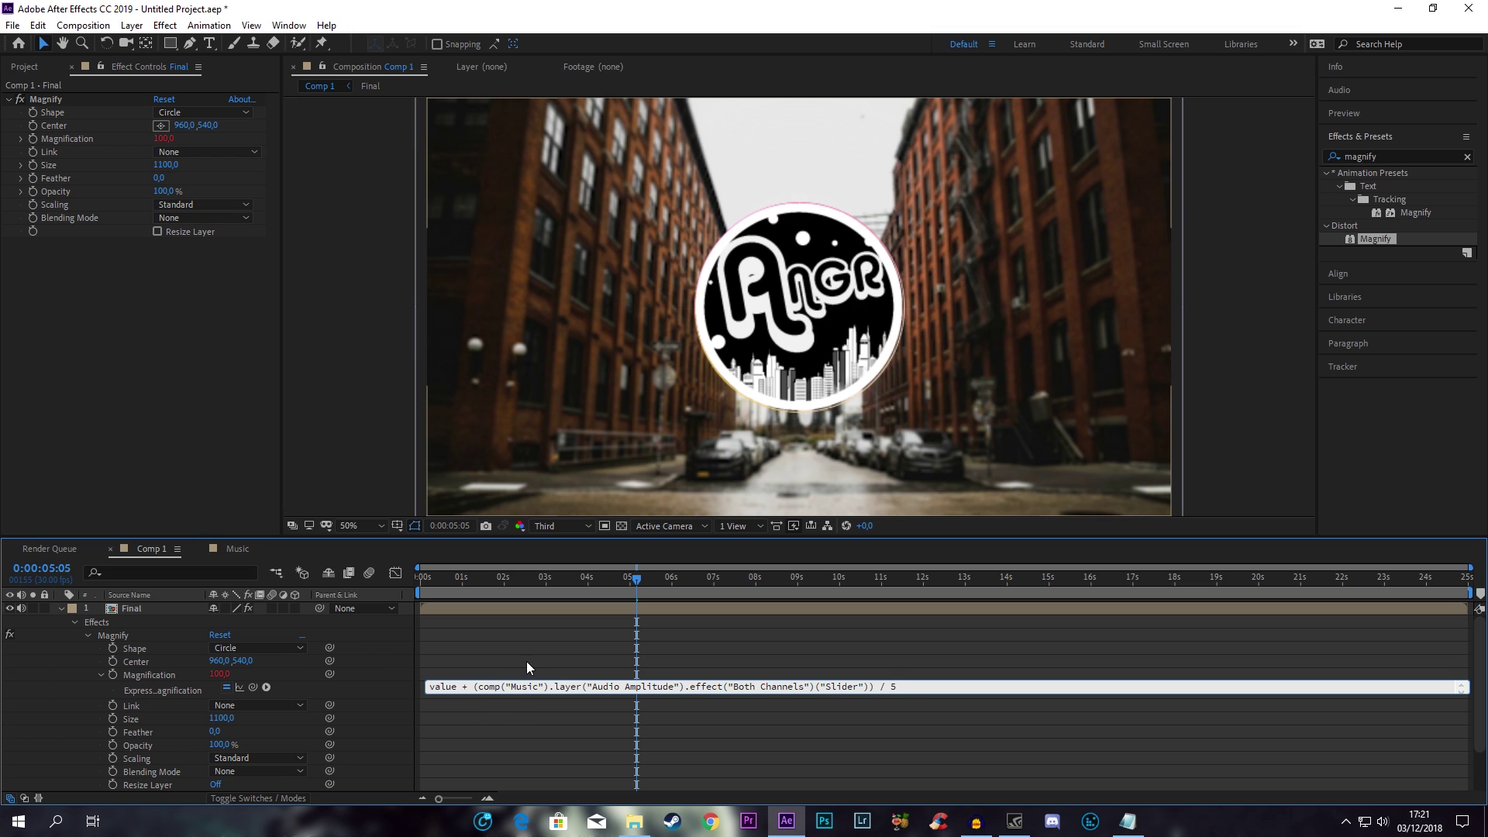
click(527, 663)
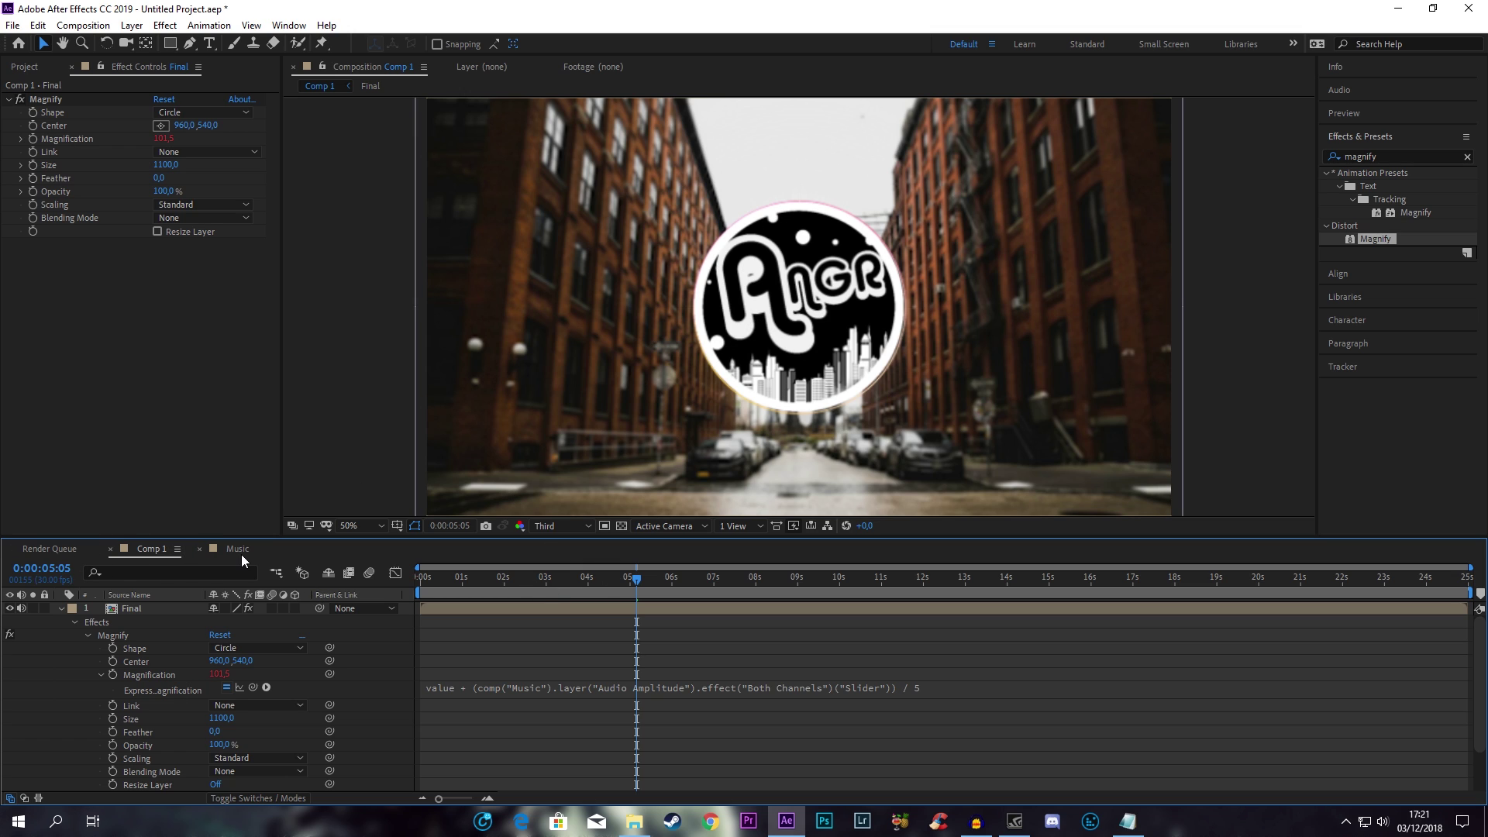
click(61, 611)
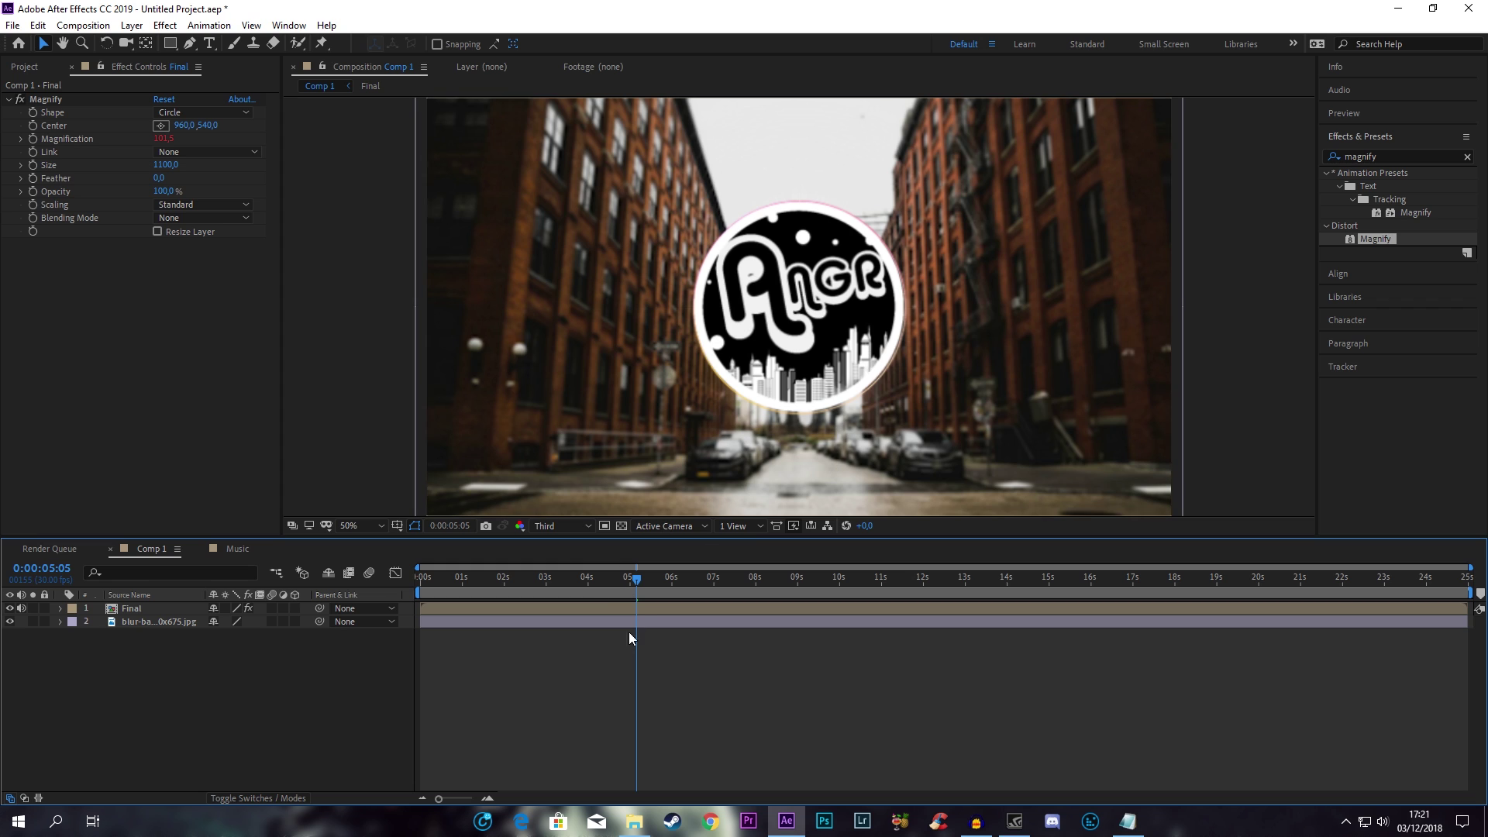
drag(639, 578, 398, 597)
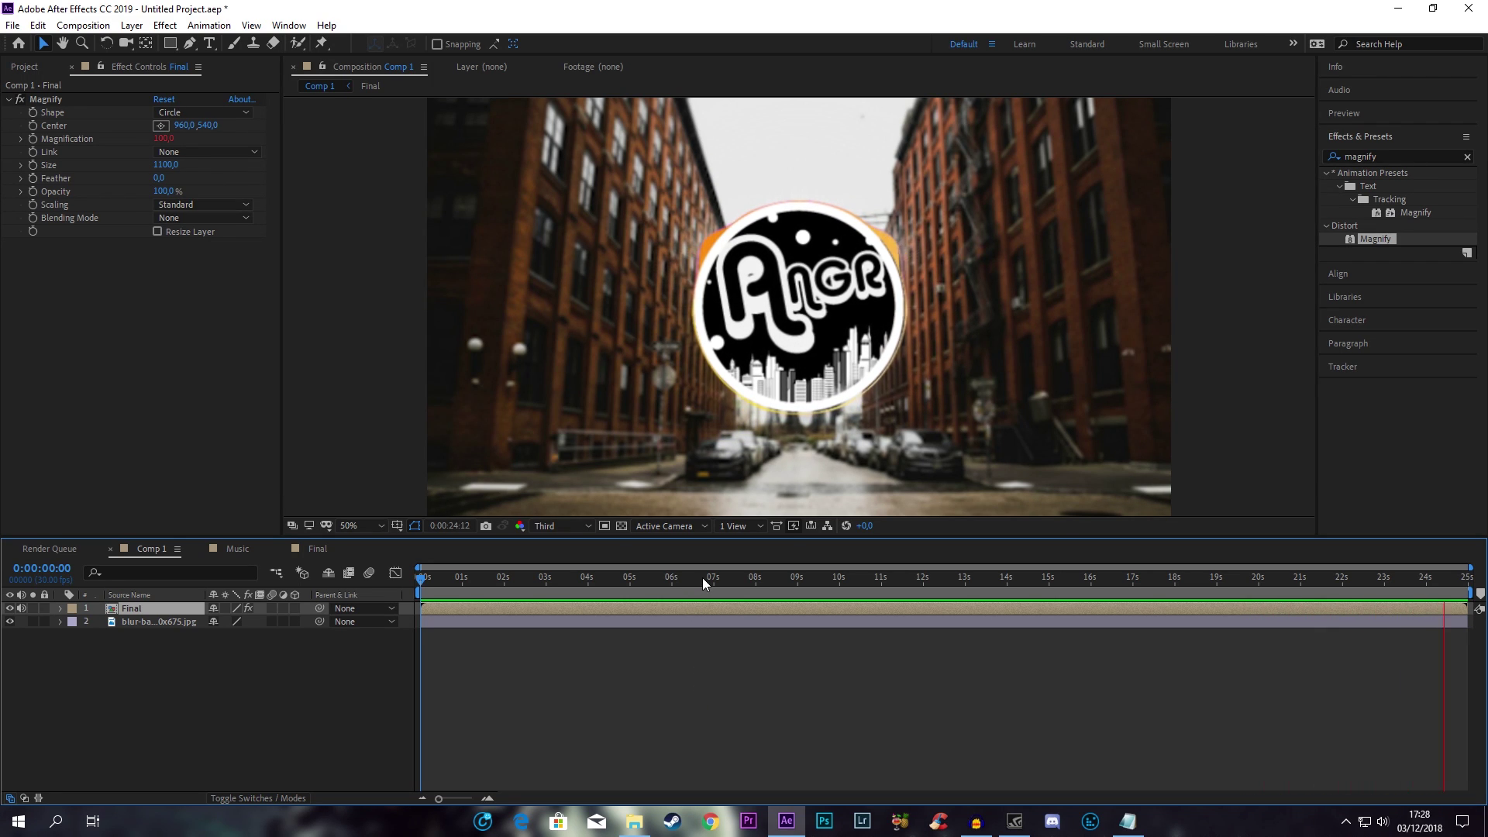
drag(680, 578, 423, 580)
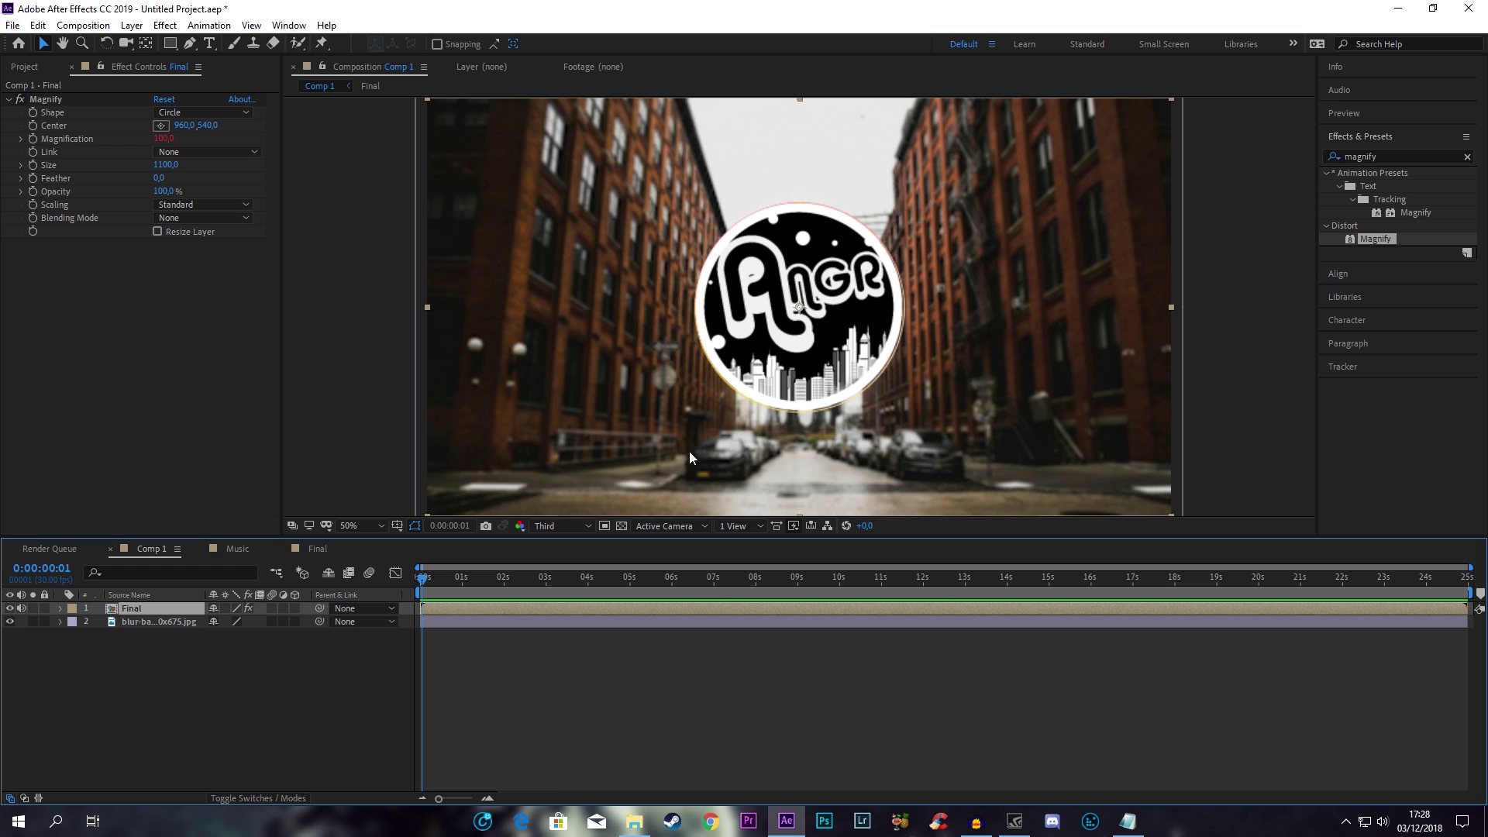
click(238, 551)
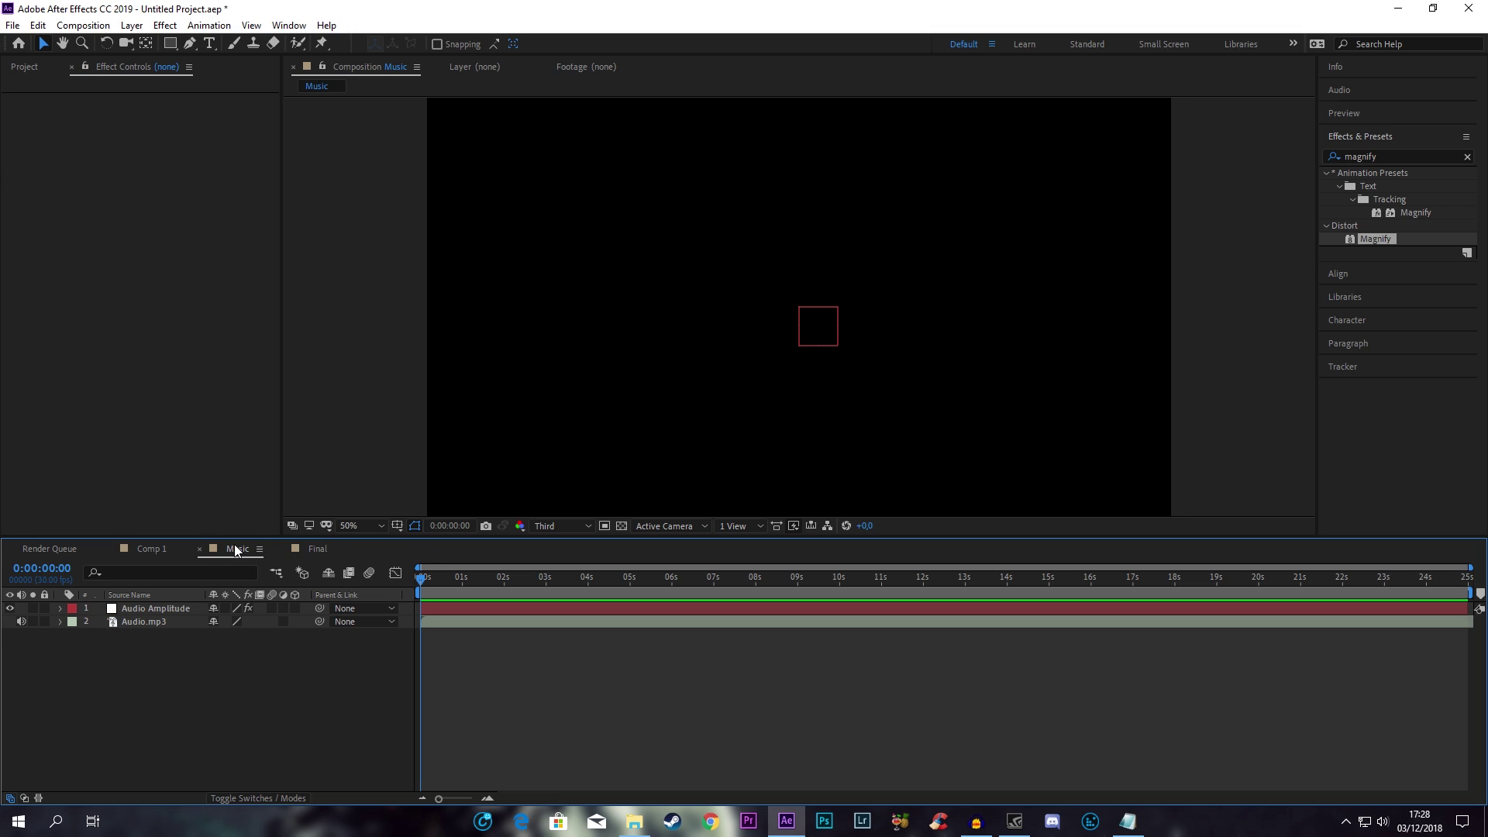
click(146, 551)
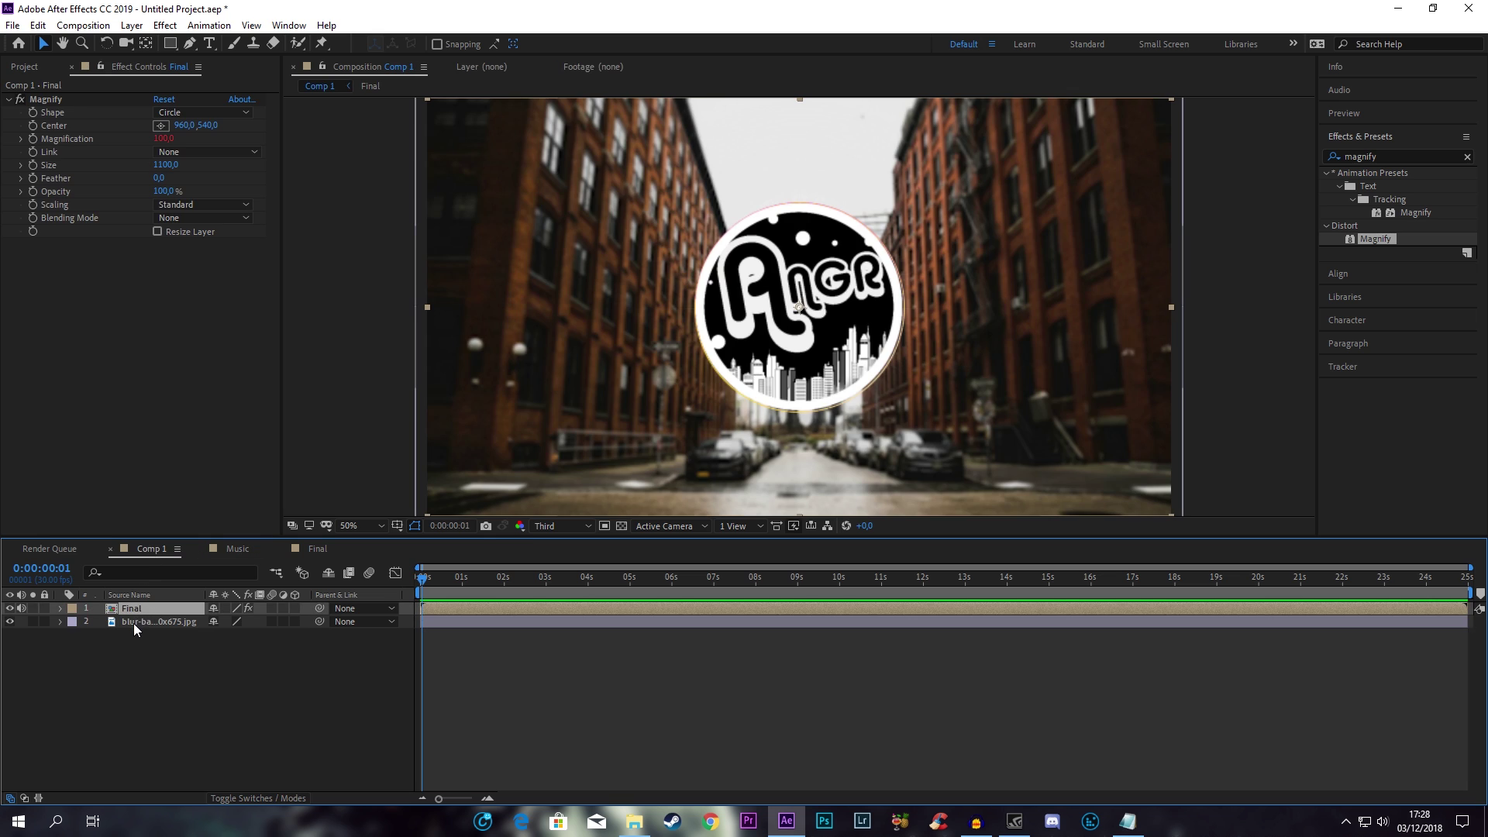
click(231, 553)
click(152, 548)
double_click(146, 615)
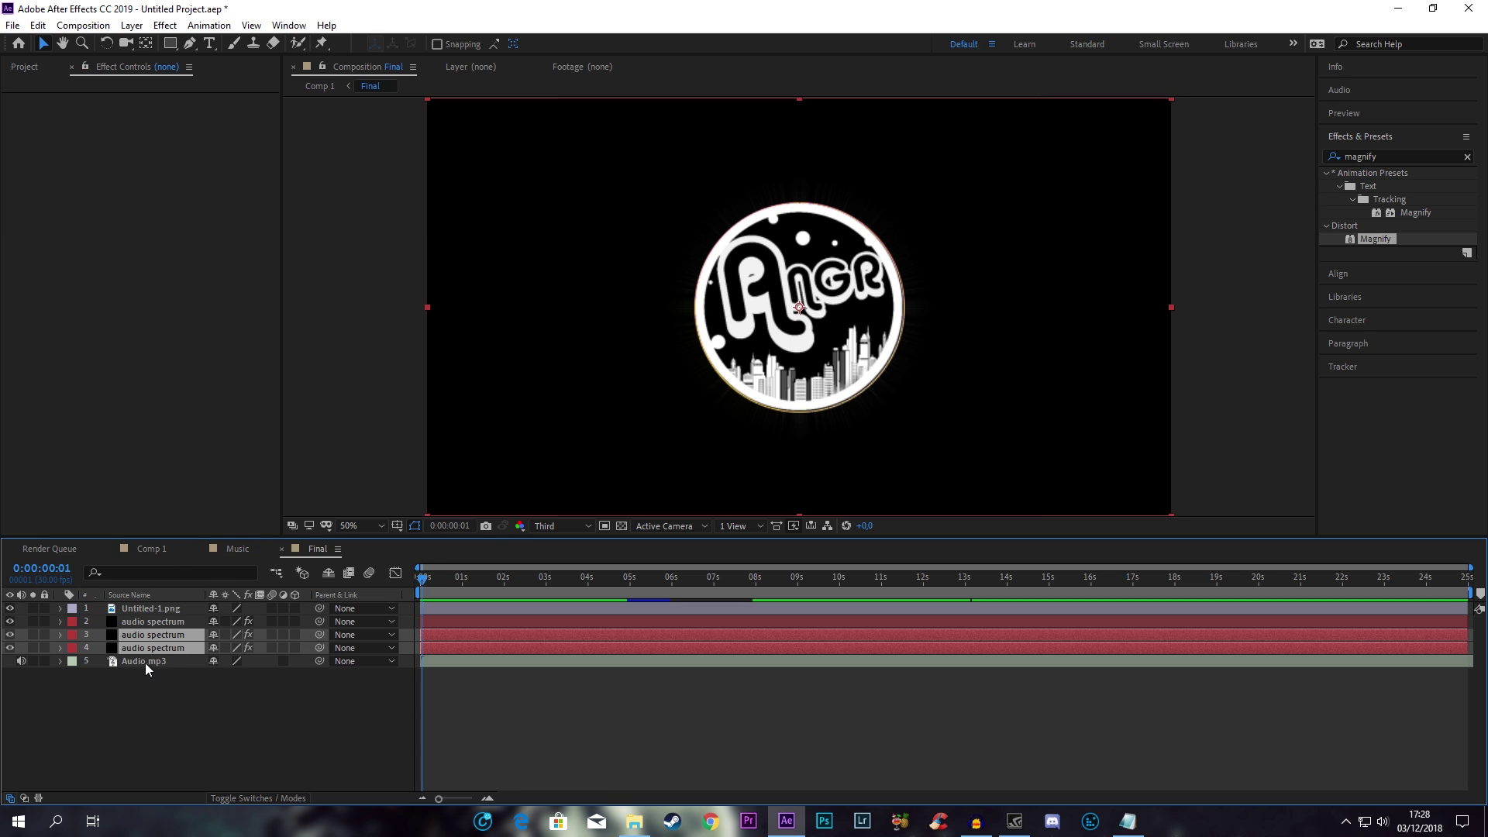
click(142, 663)
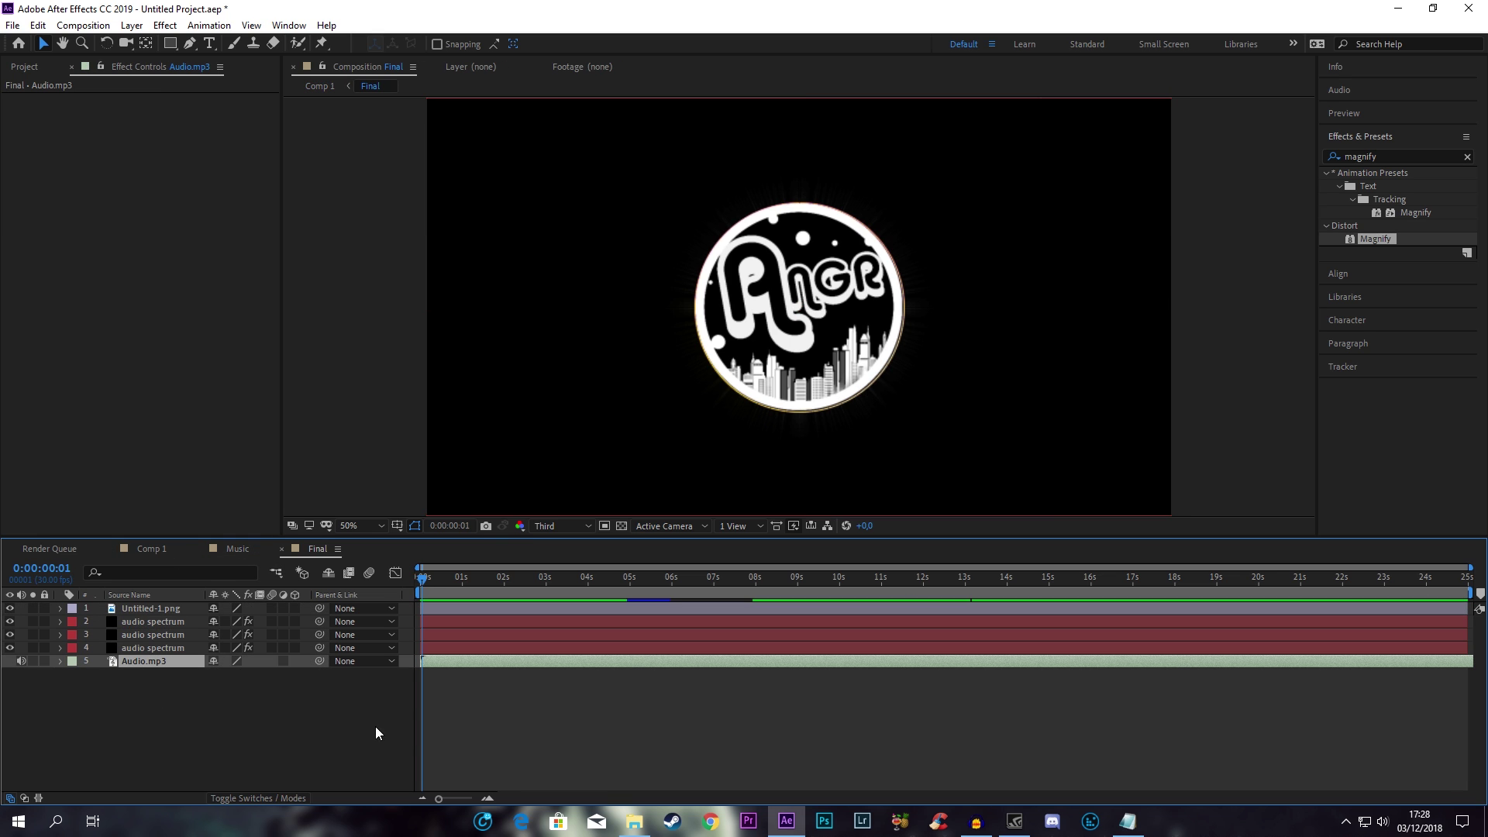
click(1118, 826)
mouse_move(443, 164)
mouse_down()
mouse_move(598, 174)
mouse_move(771, 216)
mouse_up()
click(491, 246)
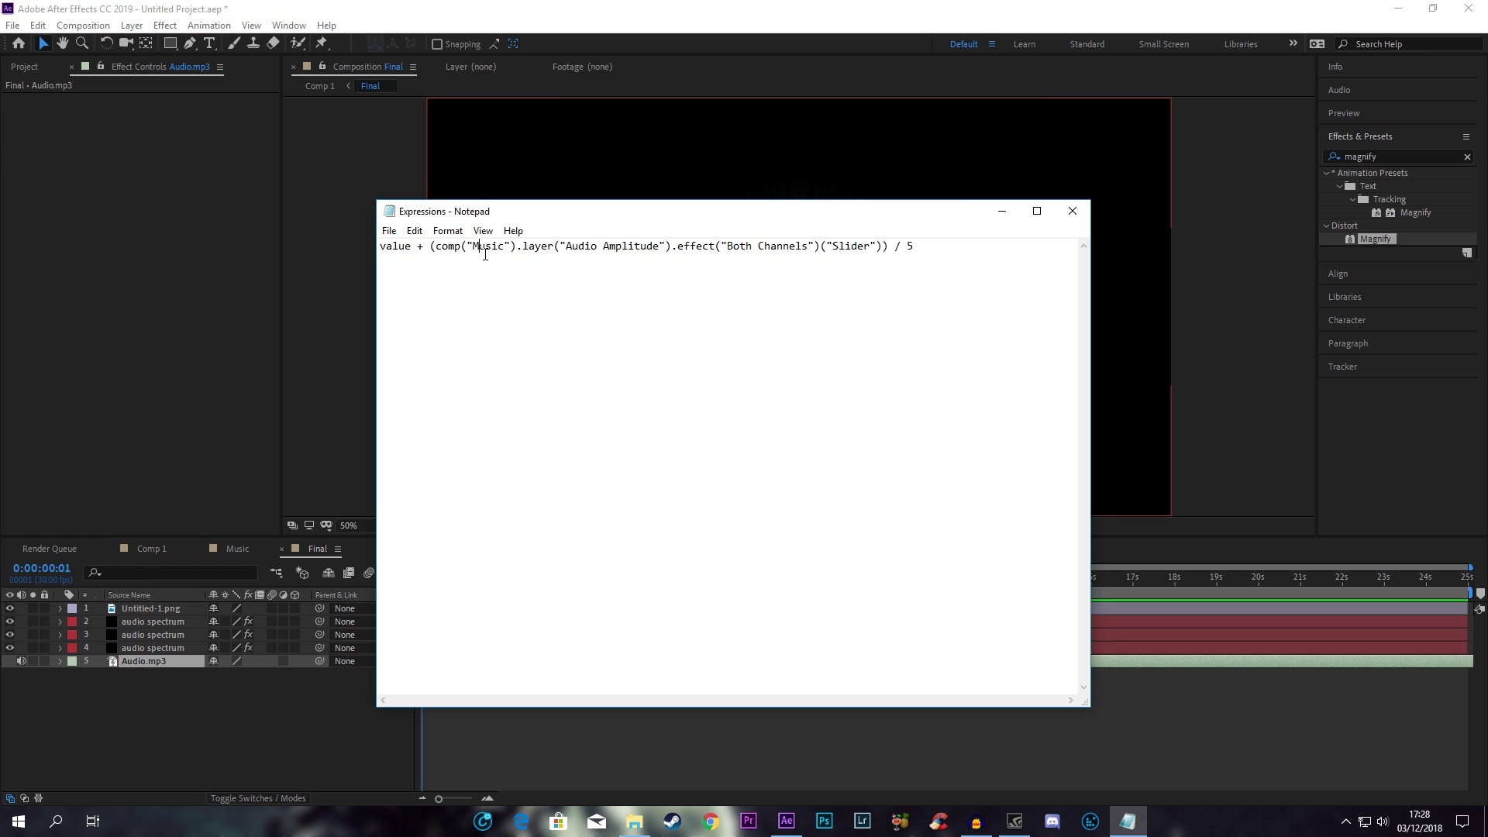
click(1003, 211)
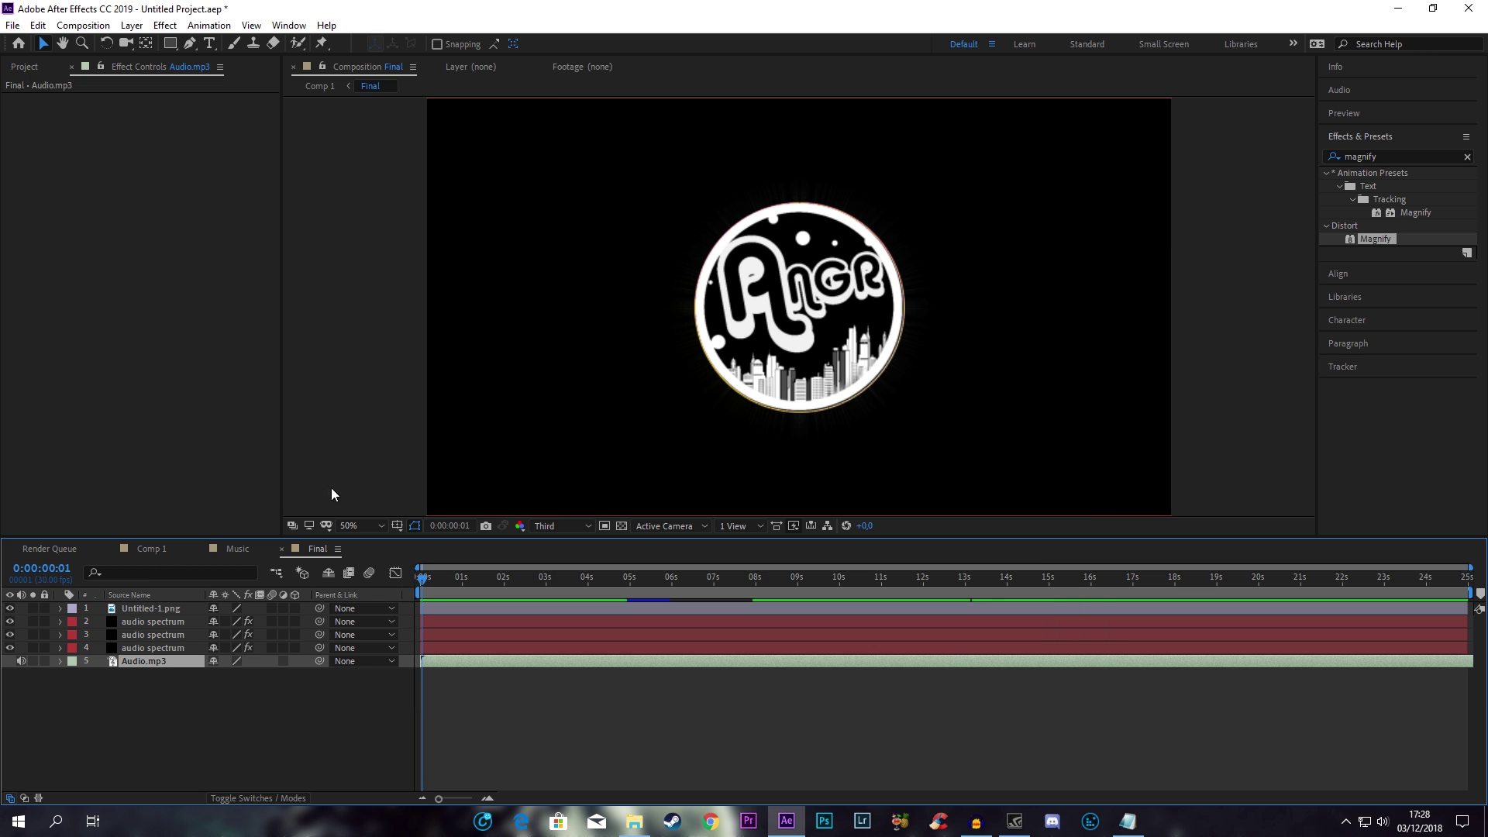
click(238, 549)
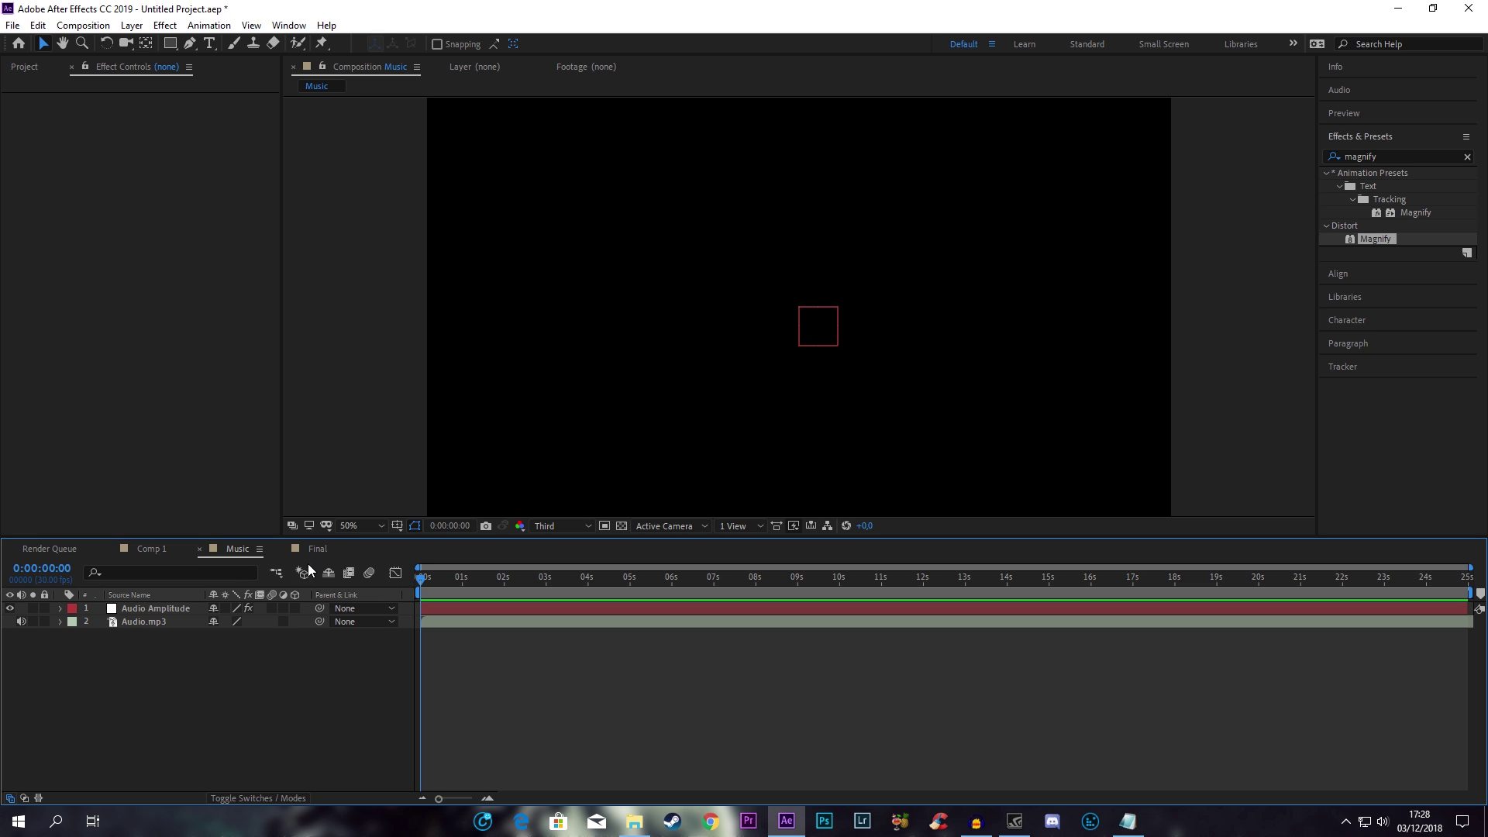
click(151, 551)
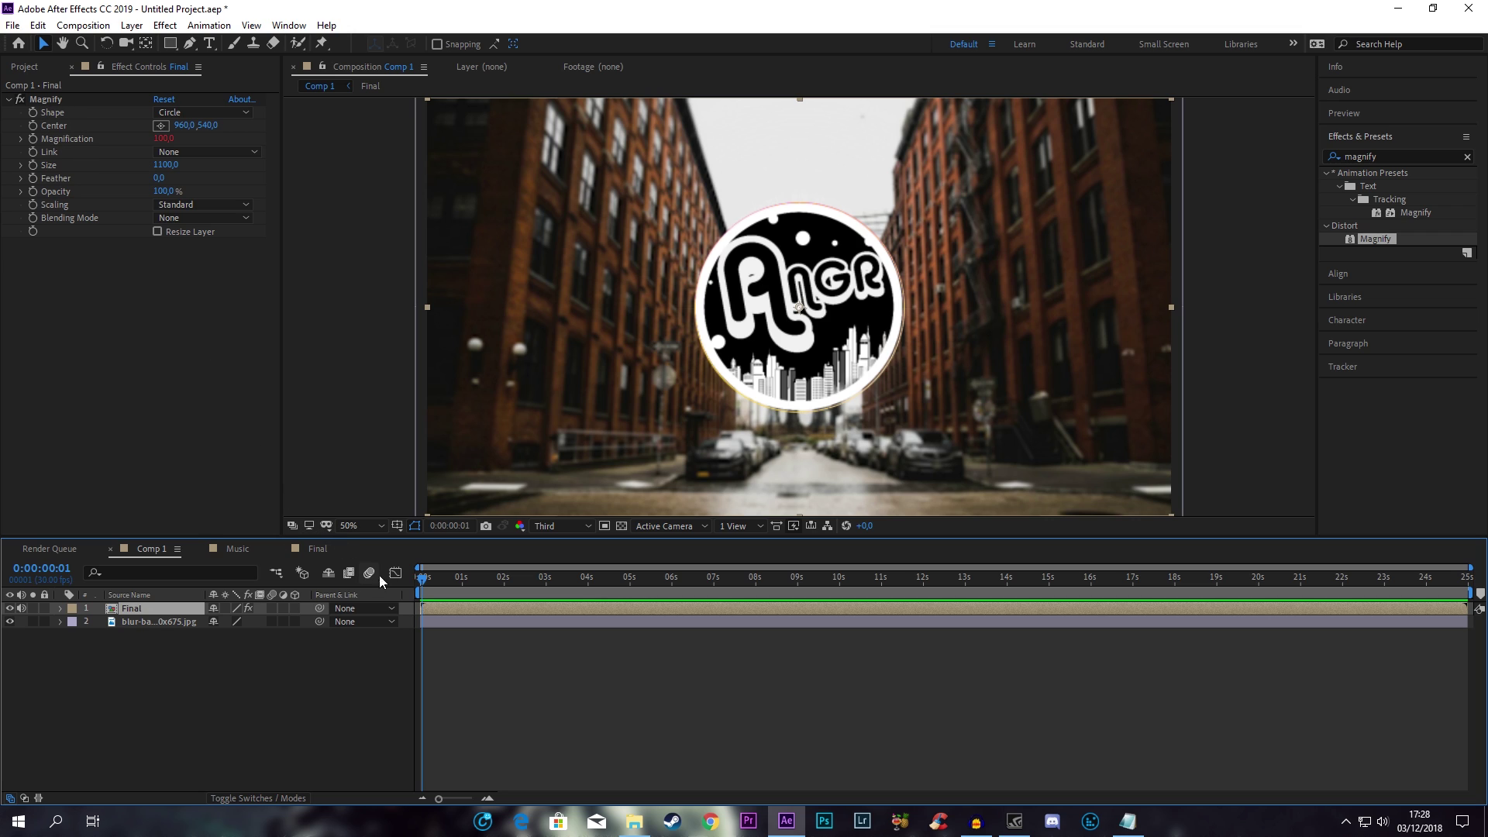
- Preview Comp 1 from 0:00:00:00 to watch the logo pulse with the music
drag(423, 584, 406, 588)
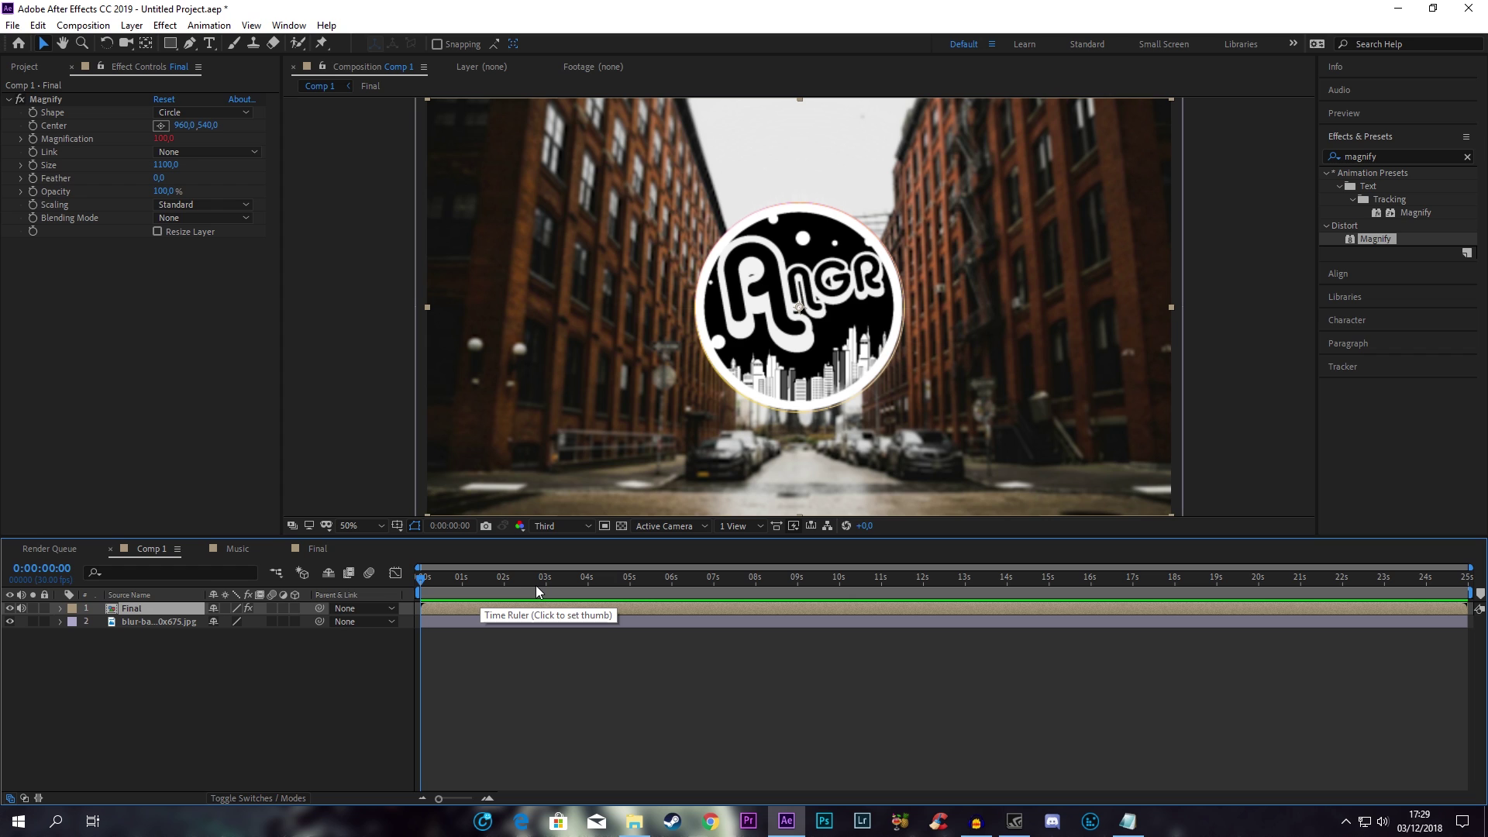
key(space)
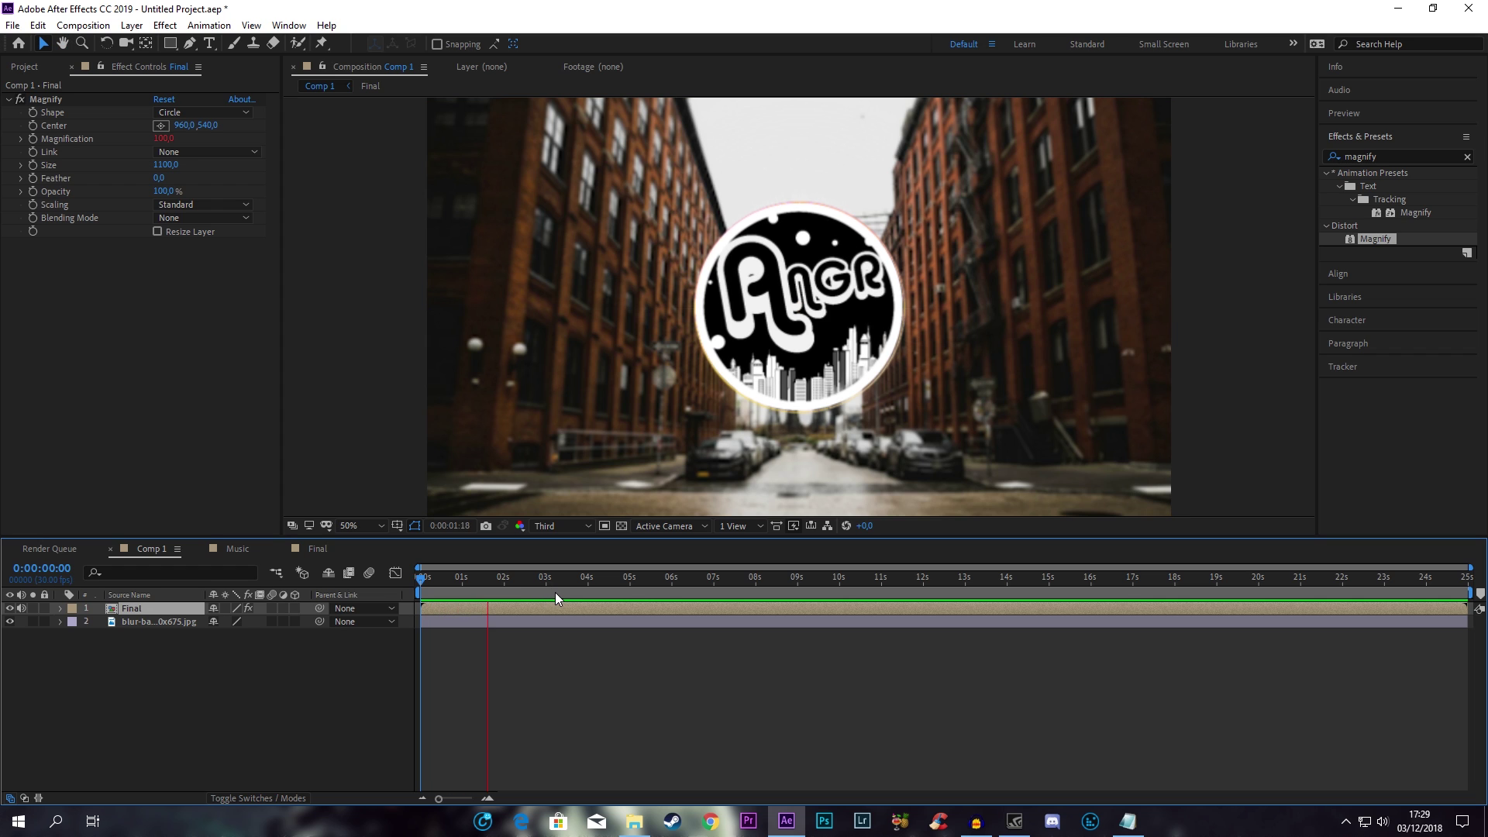